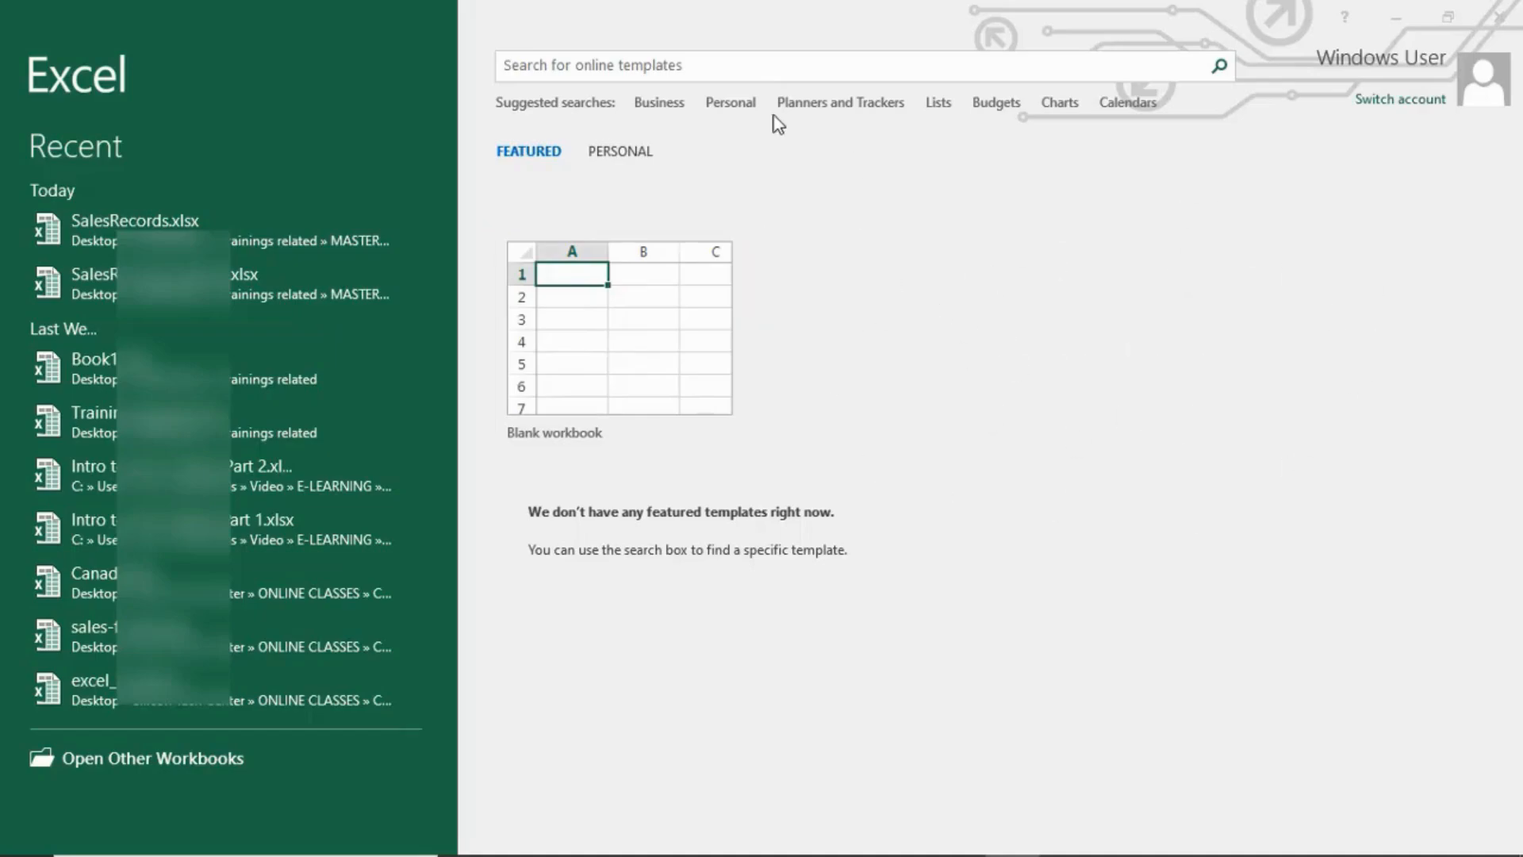
Check the personal templates and create a blank workbook from the featured ones.
click(596, 64)
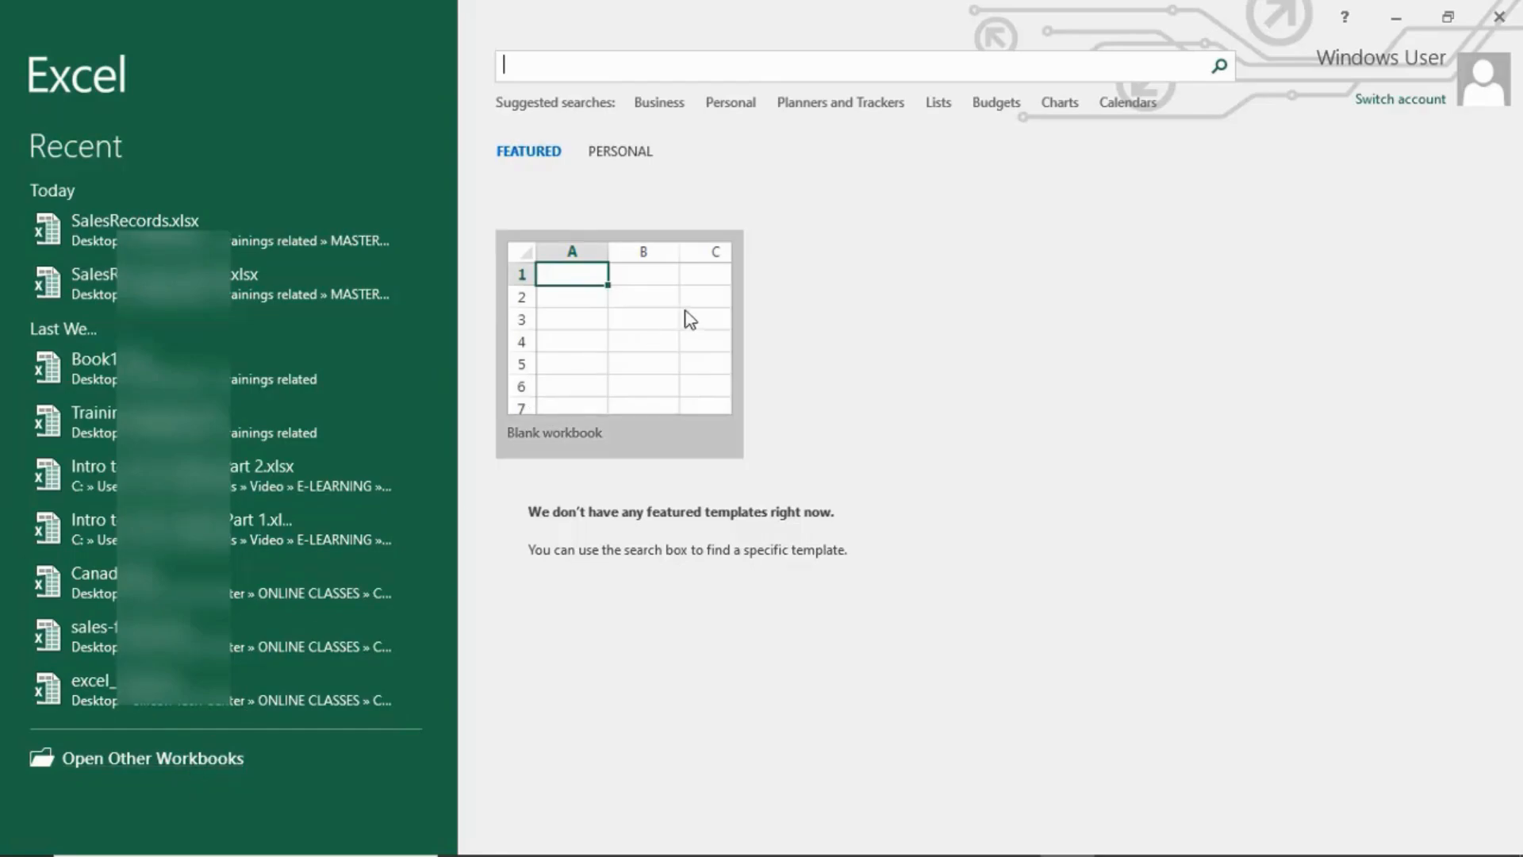
click(627, 154)
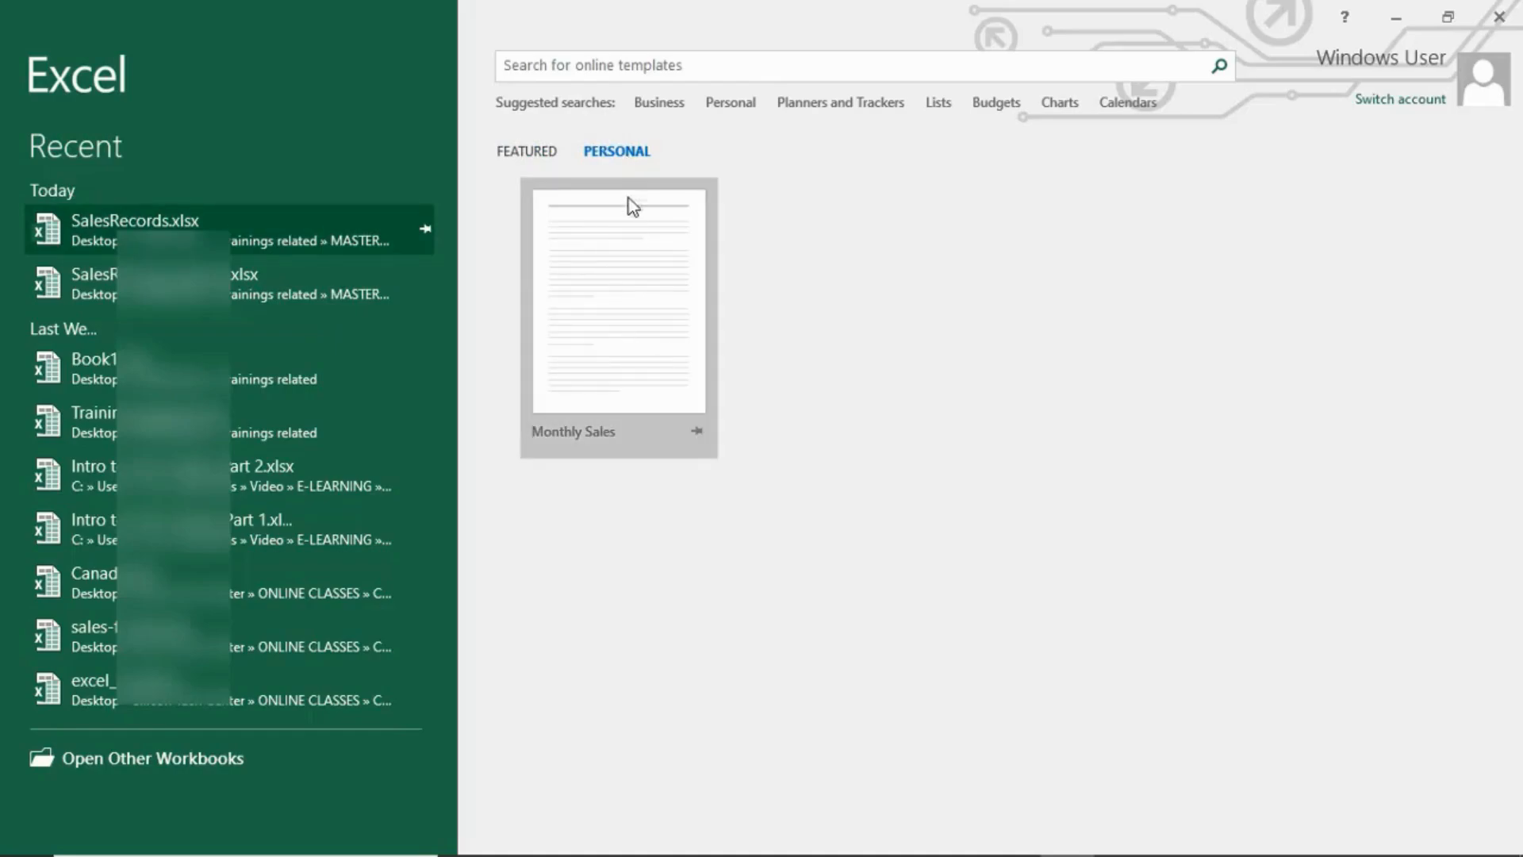
click(526, 153)
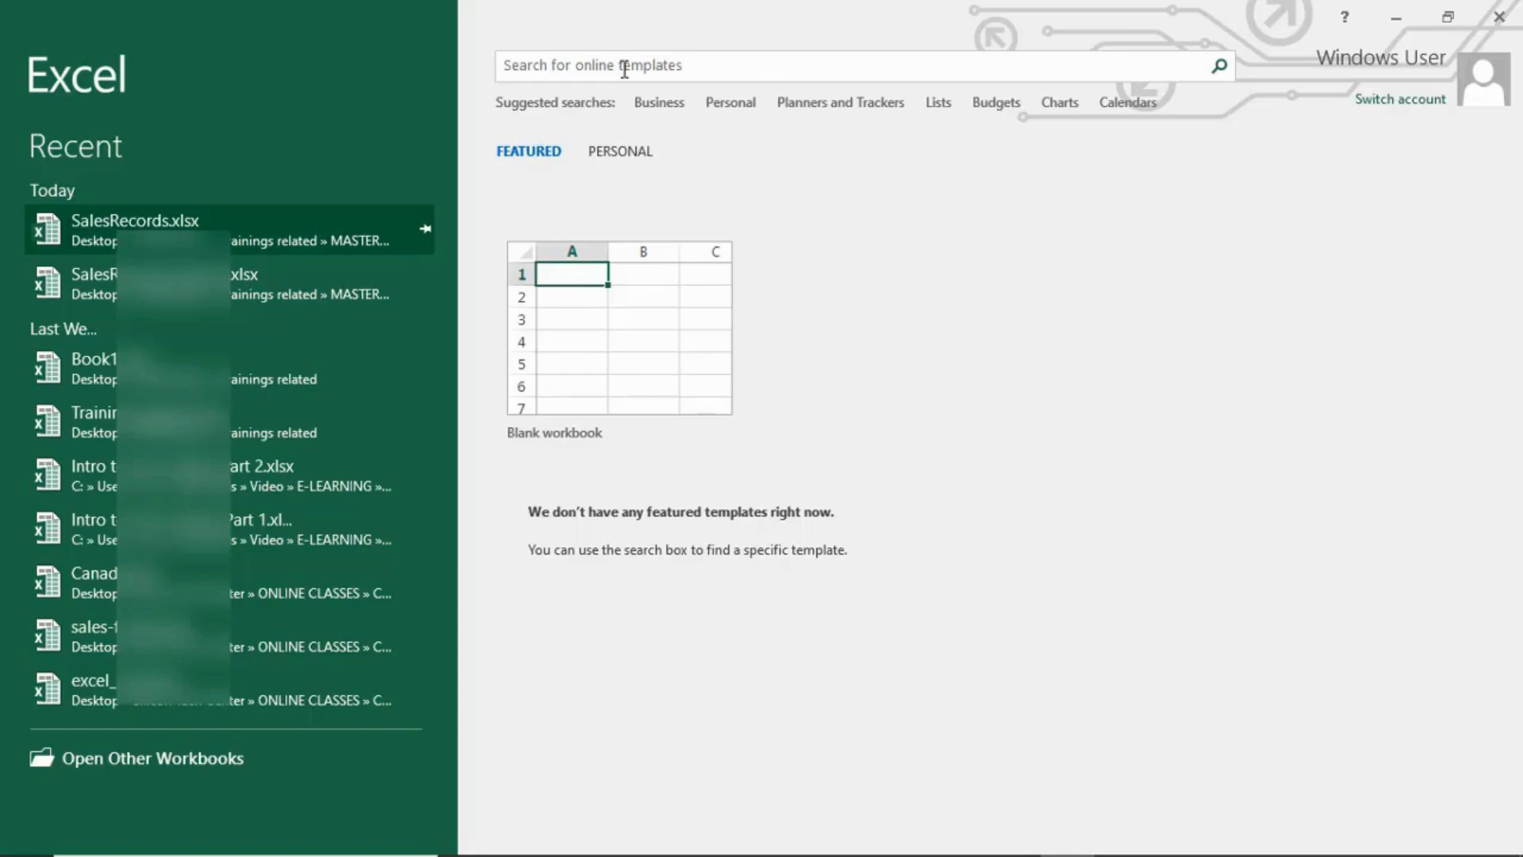
click(606, 335)
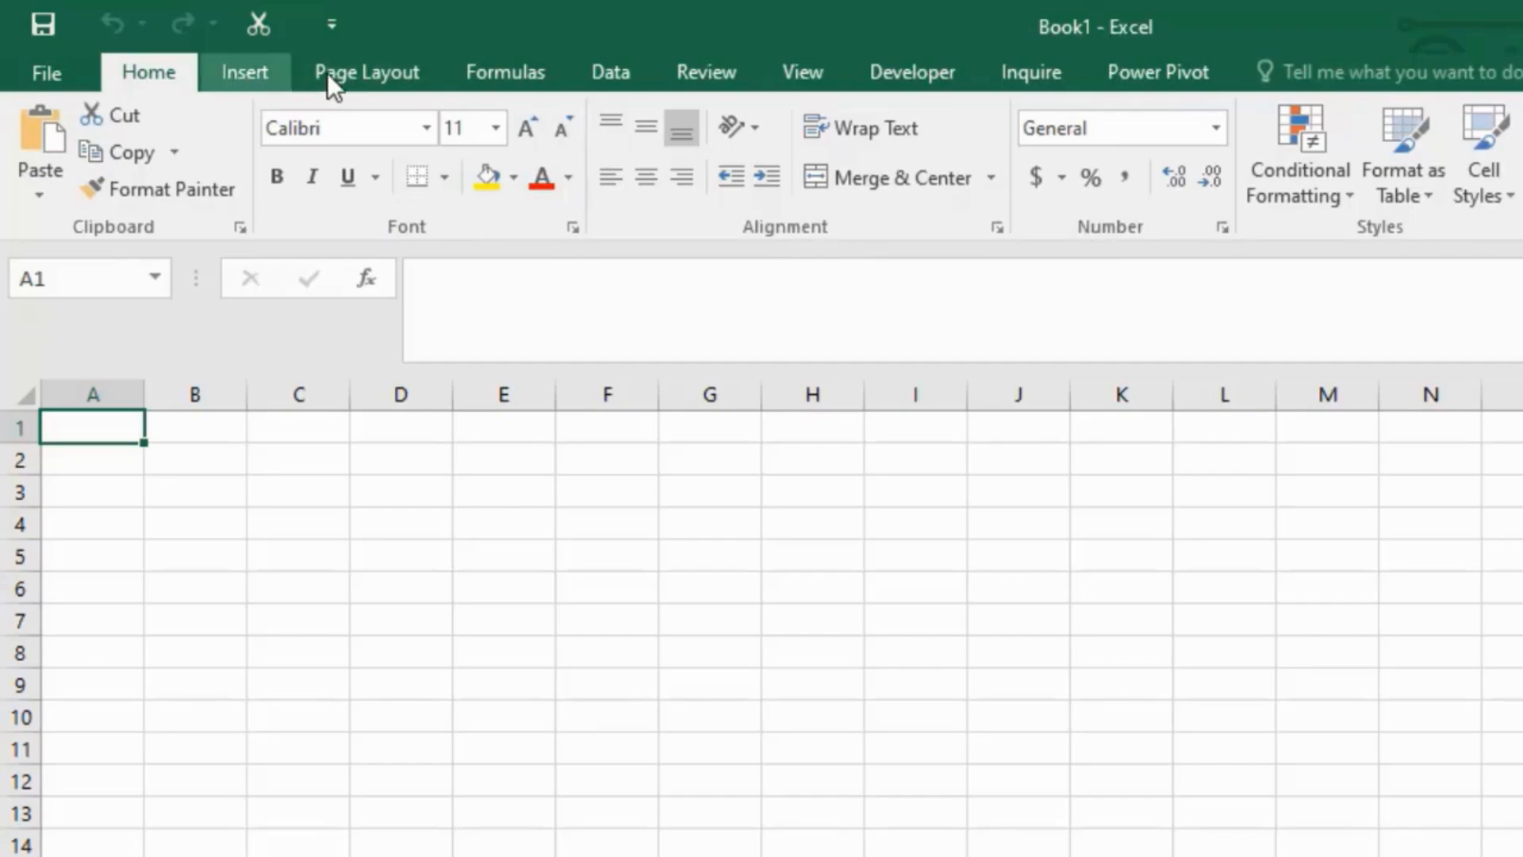
Look through the Insert and Review commands and return to the Home commands.
click(271, 73)
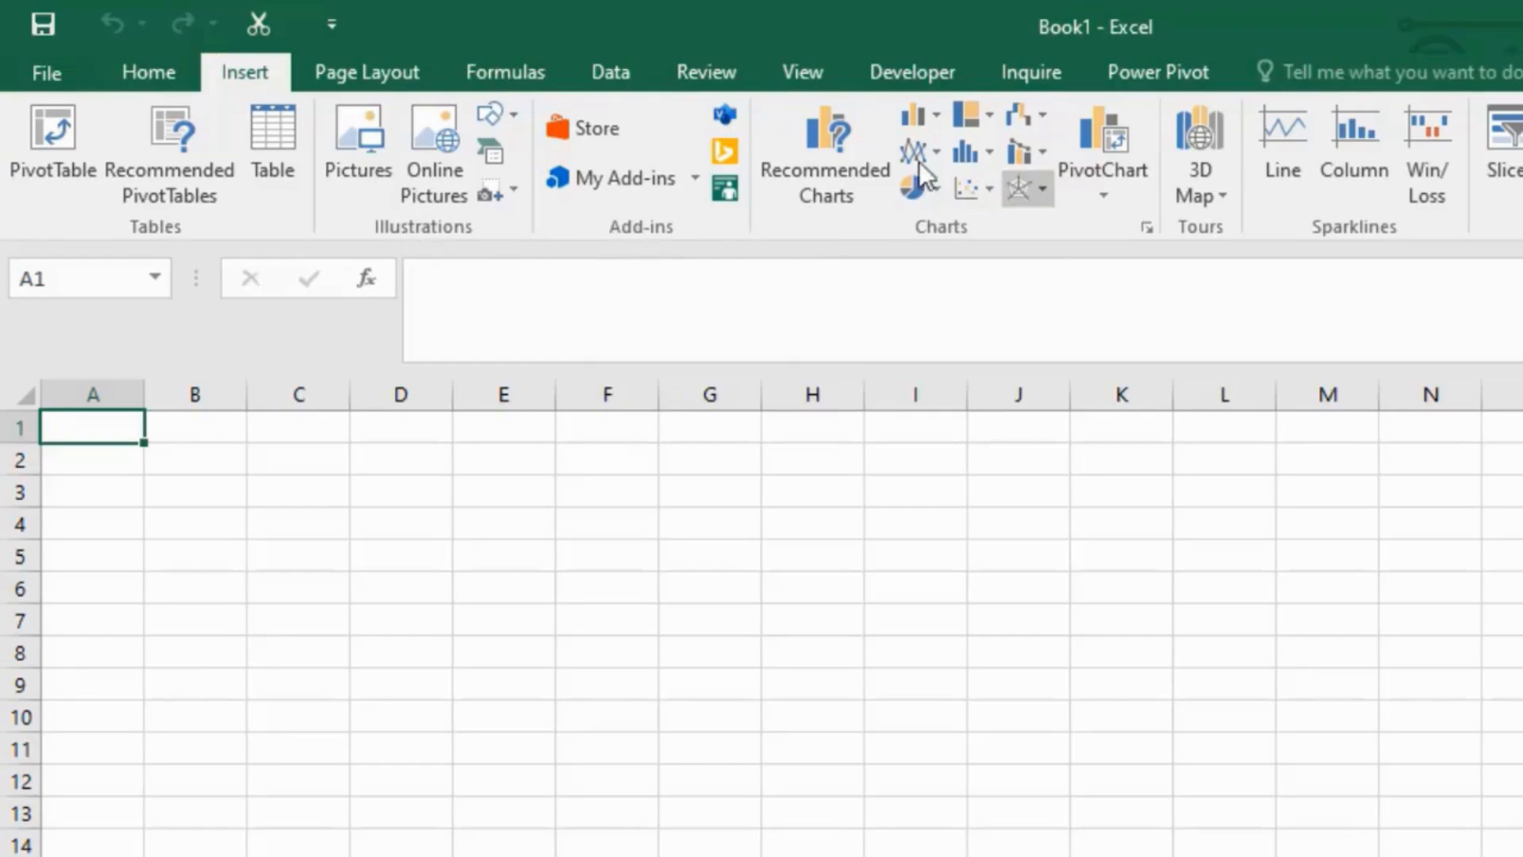
click(735, 86)
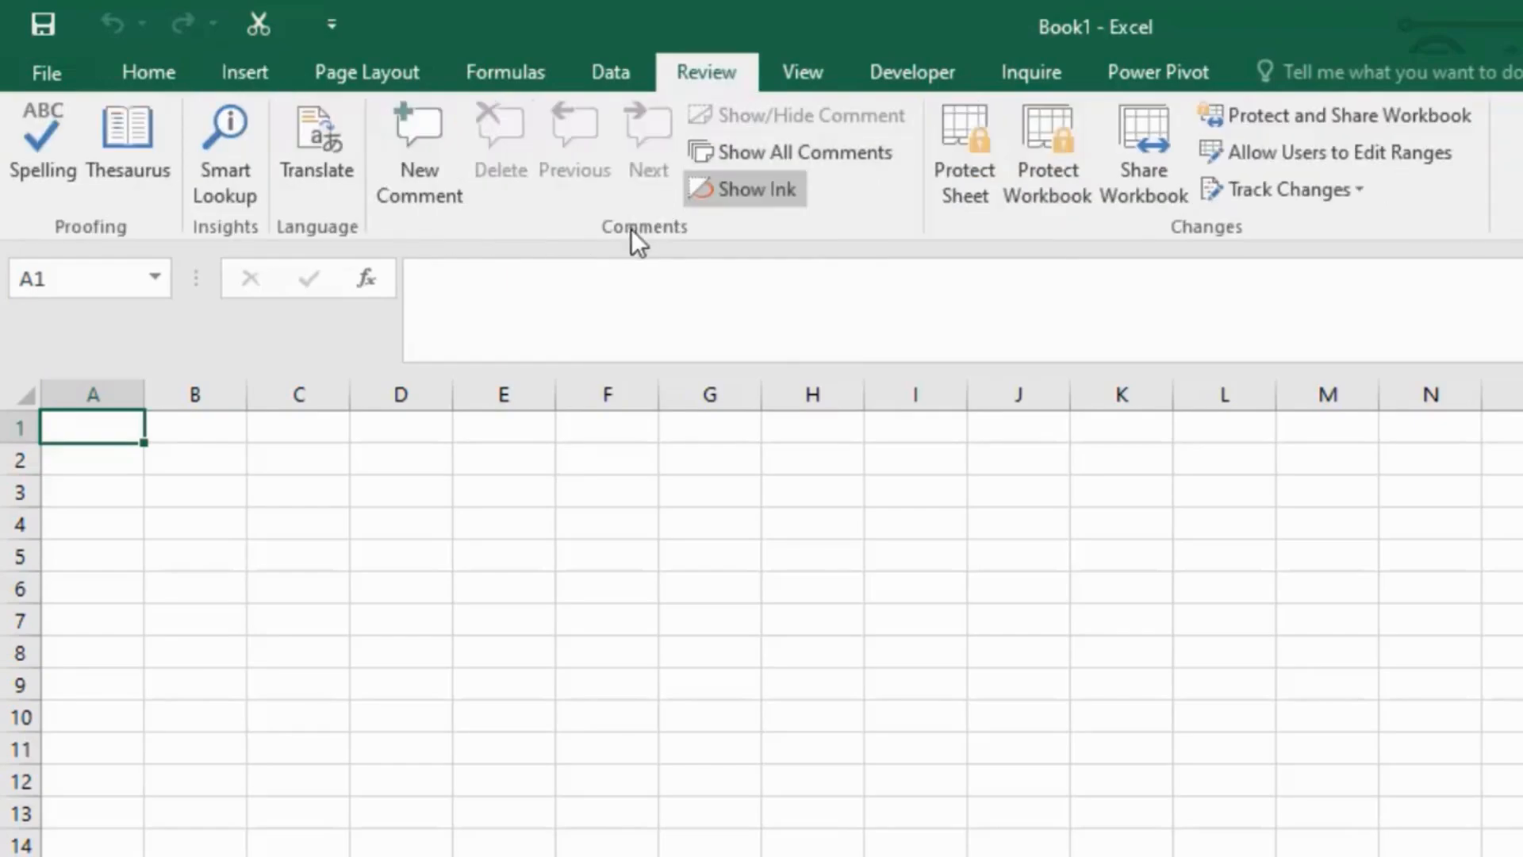
click(177, 65)
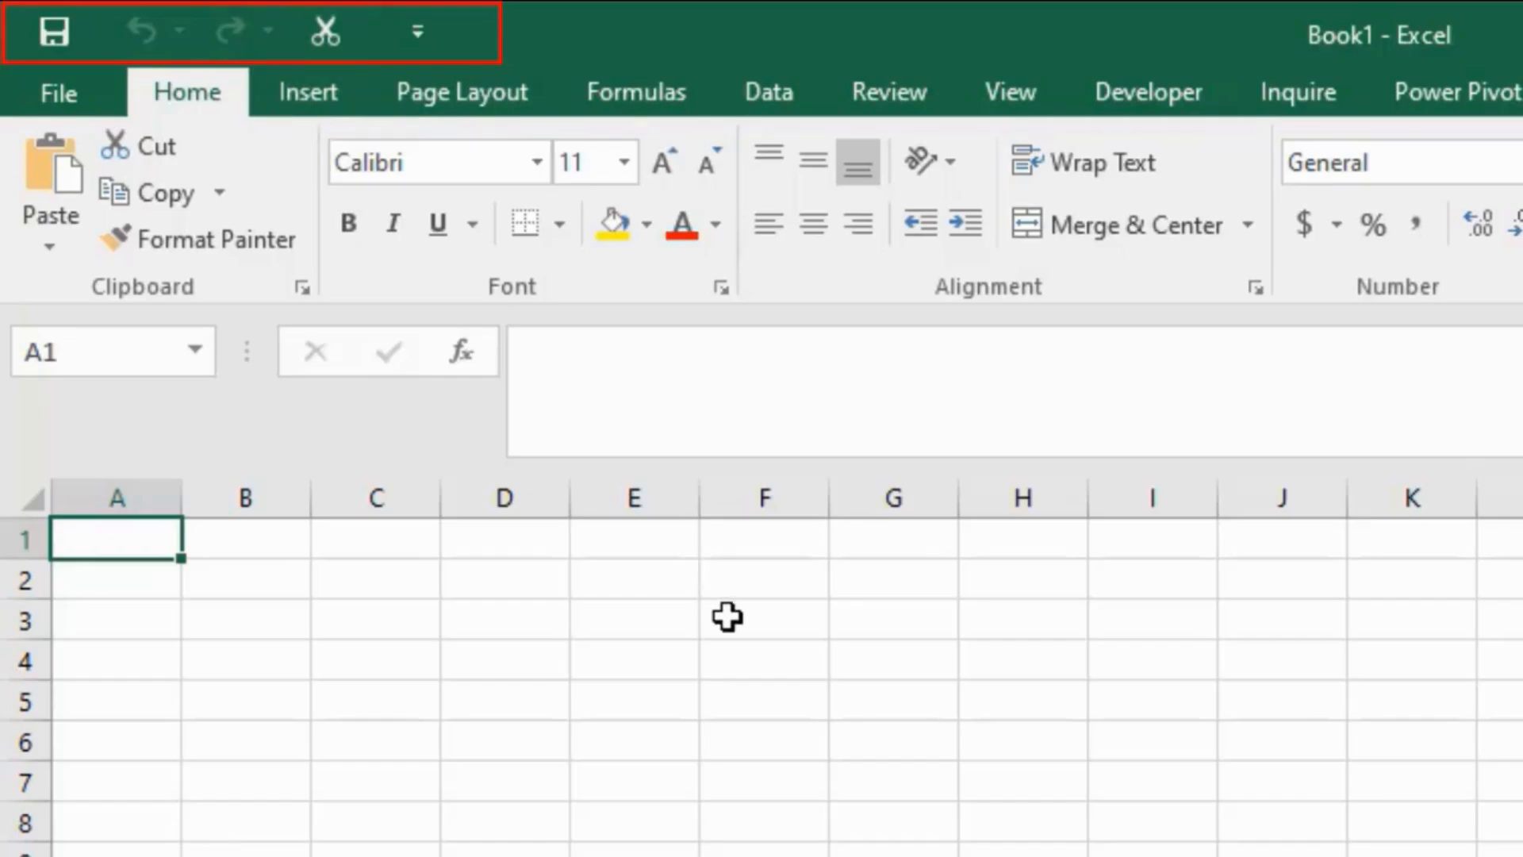
Remove the Cut command from the Quick Access Toolbar in its customization settings.
click(419, 30)
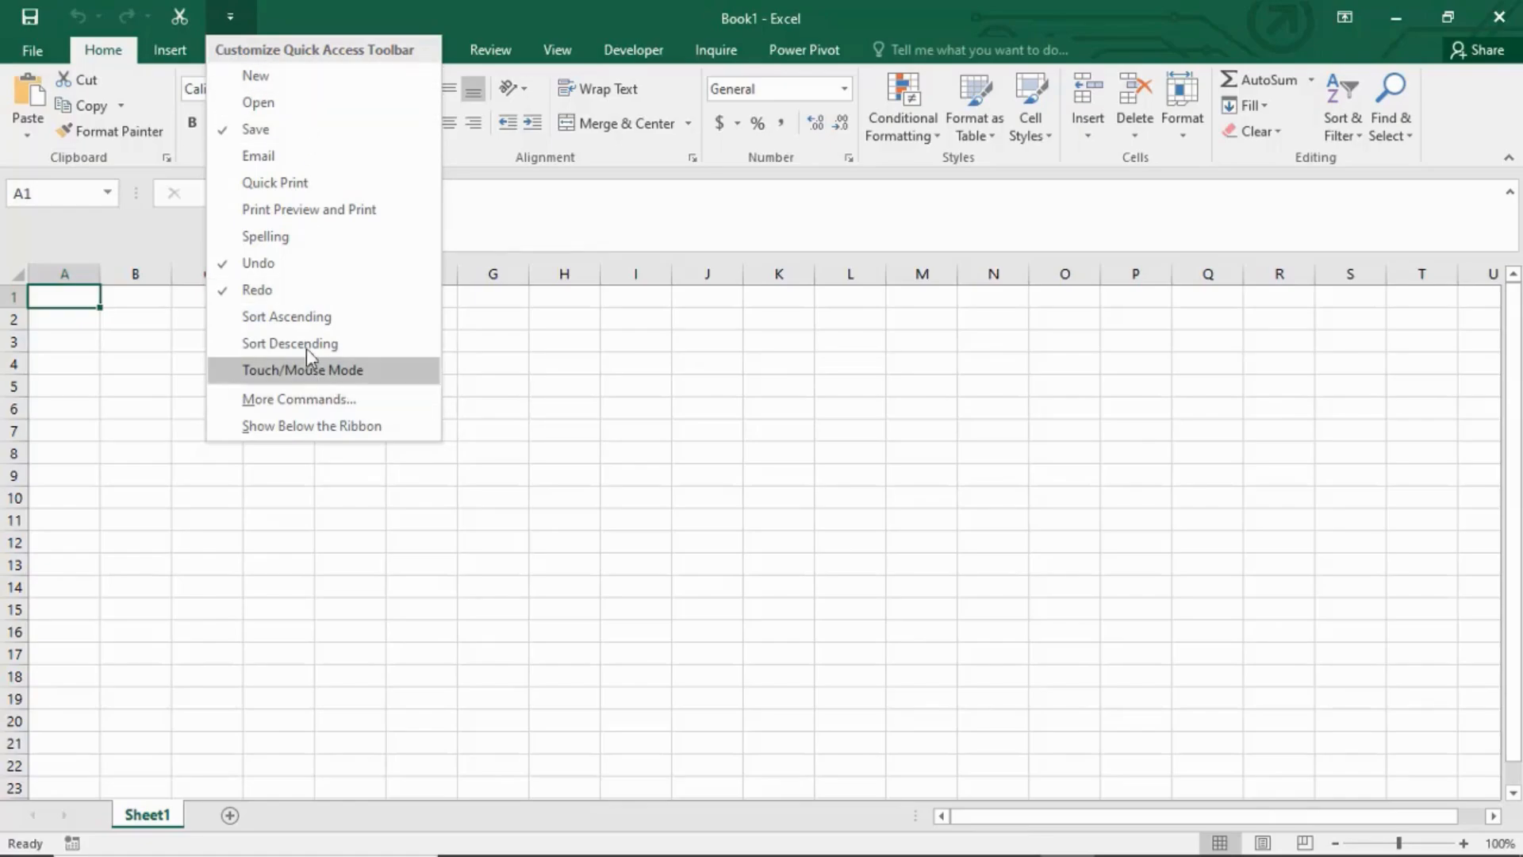
click(333, 399)
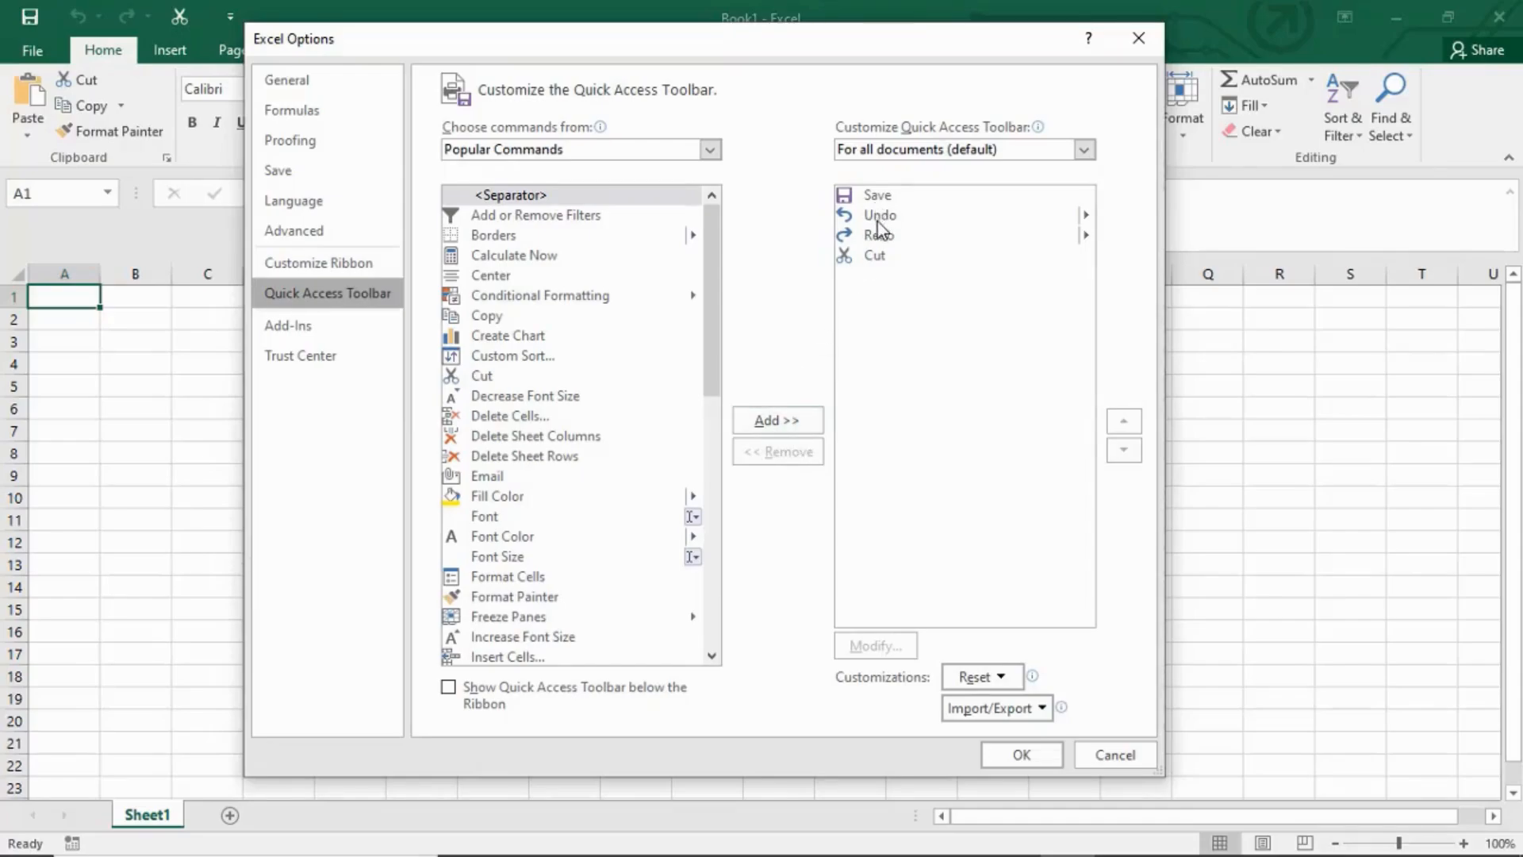
drag(805, 39, 994, 31)
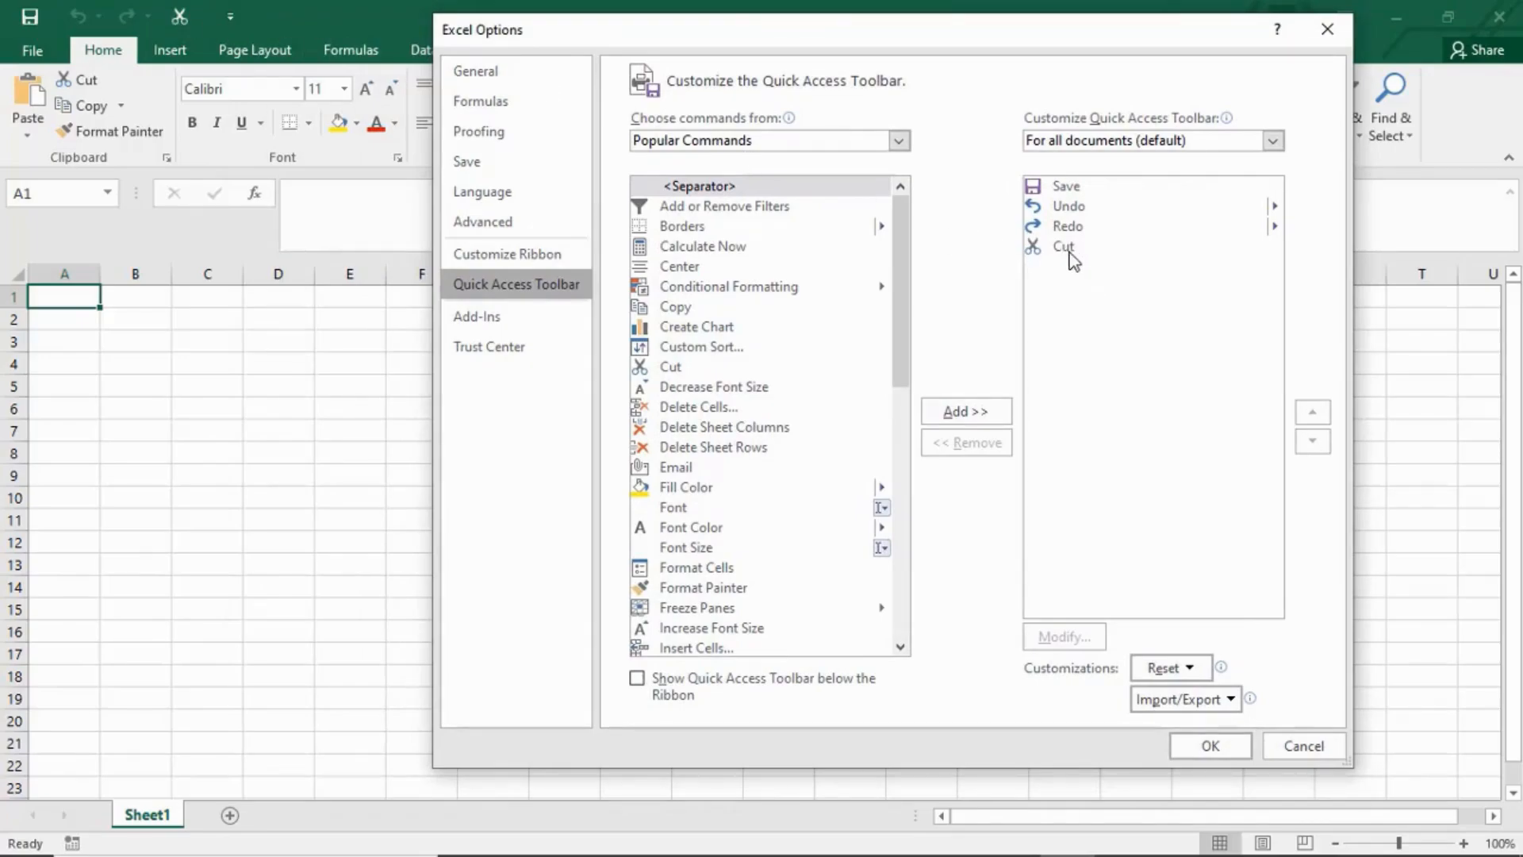
click(1069, 248)
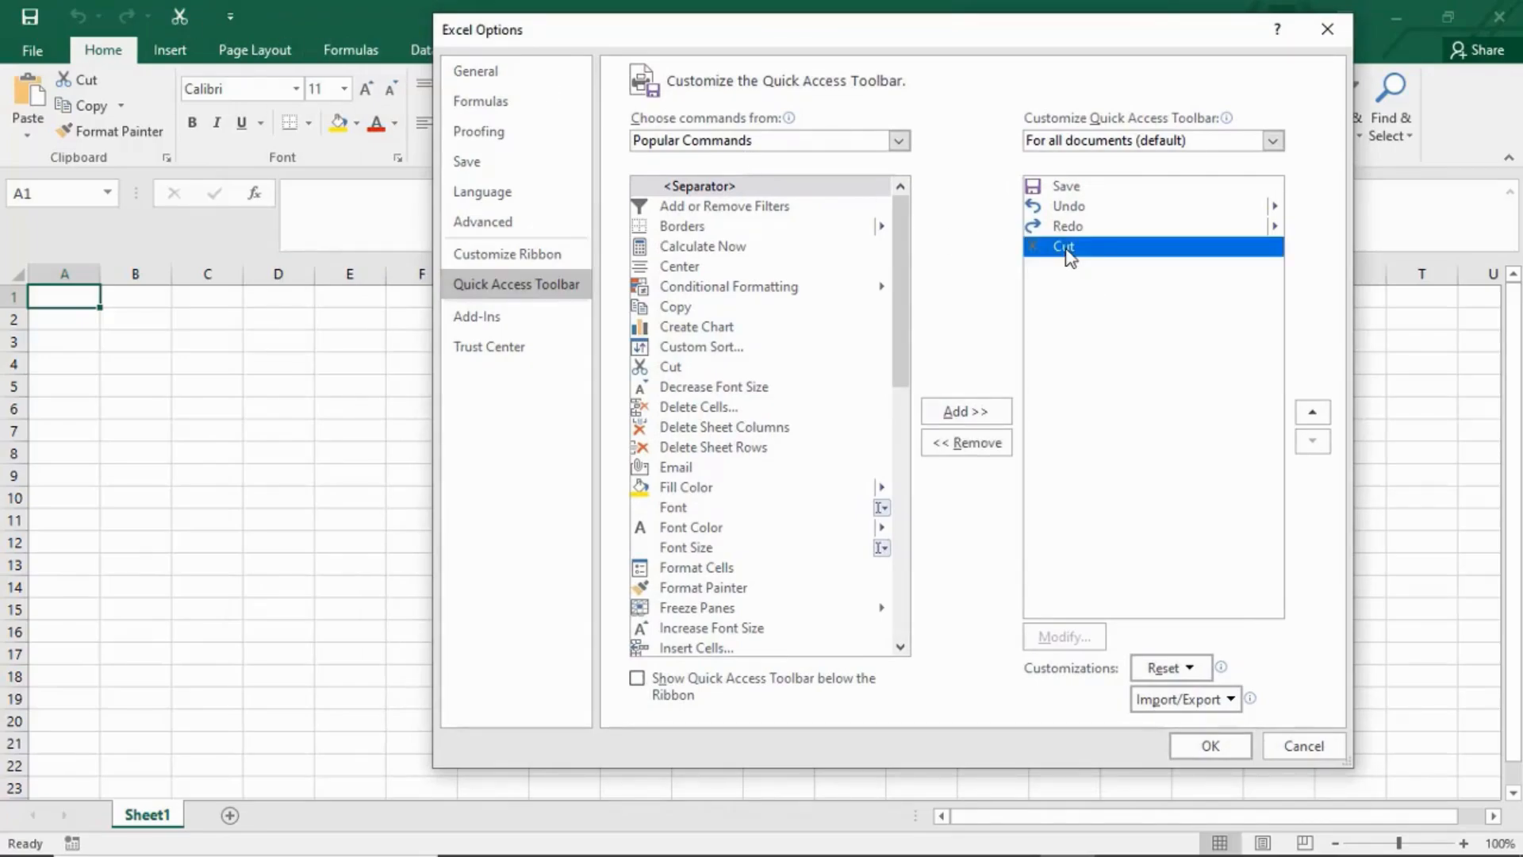
click(984, 446)
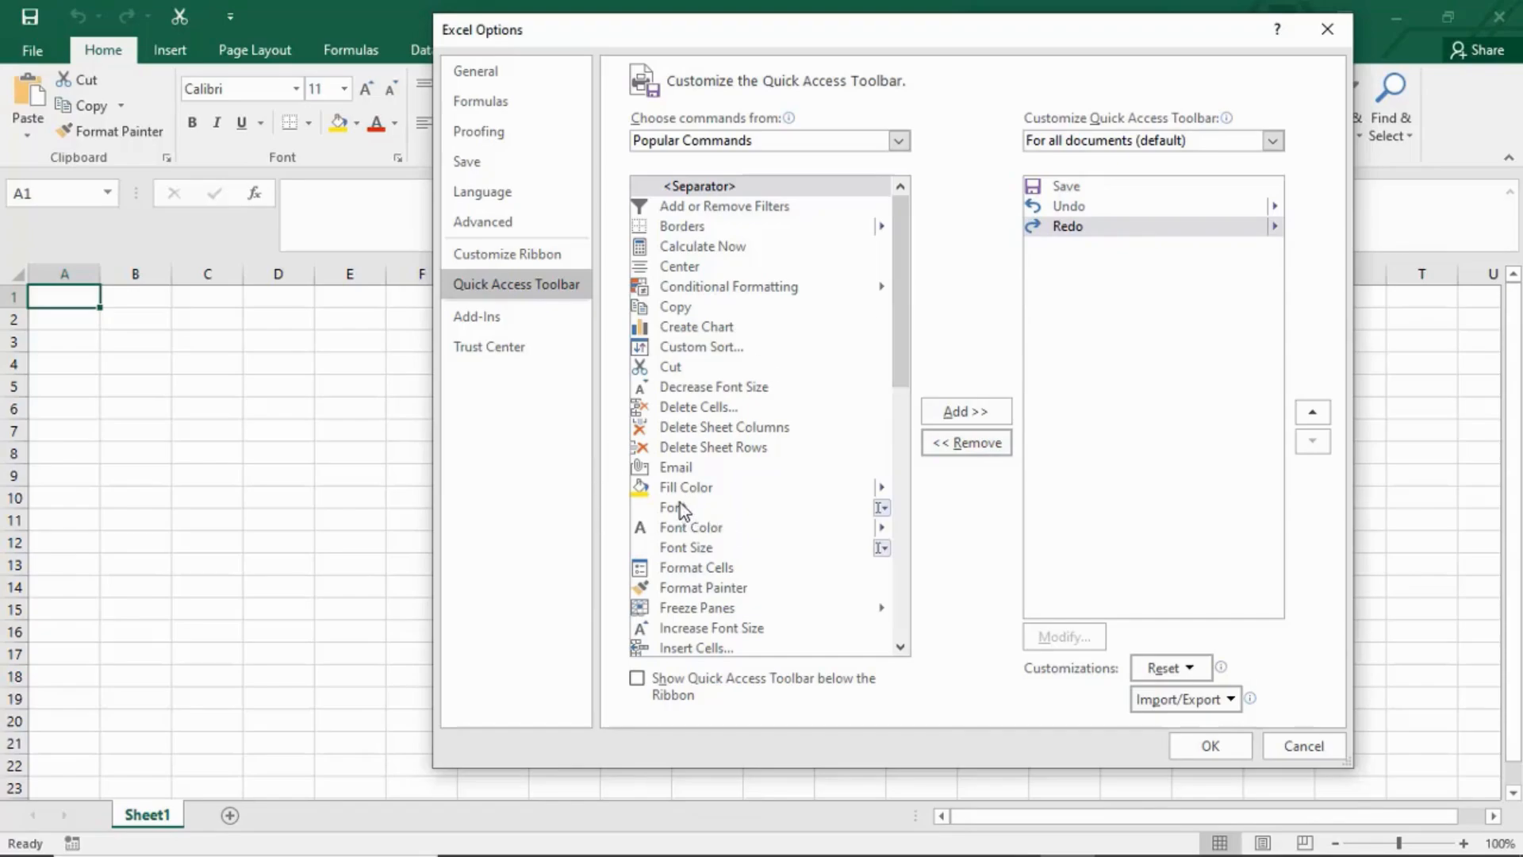
Add the Cut command from the popular commands back to the Quick Access Toolbar.
drag(898, 388, 904, 573)
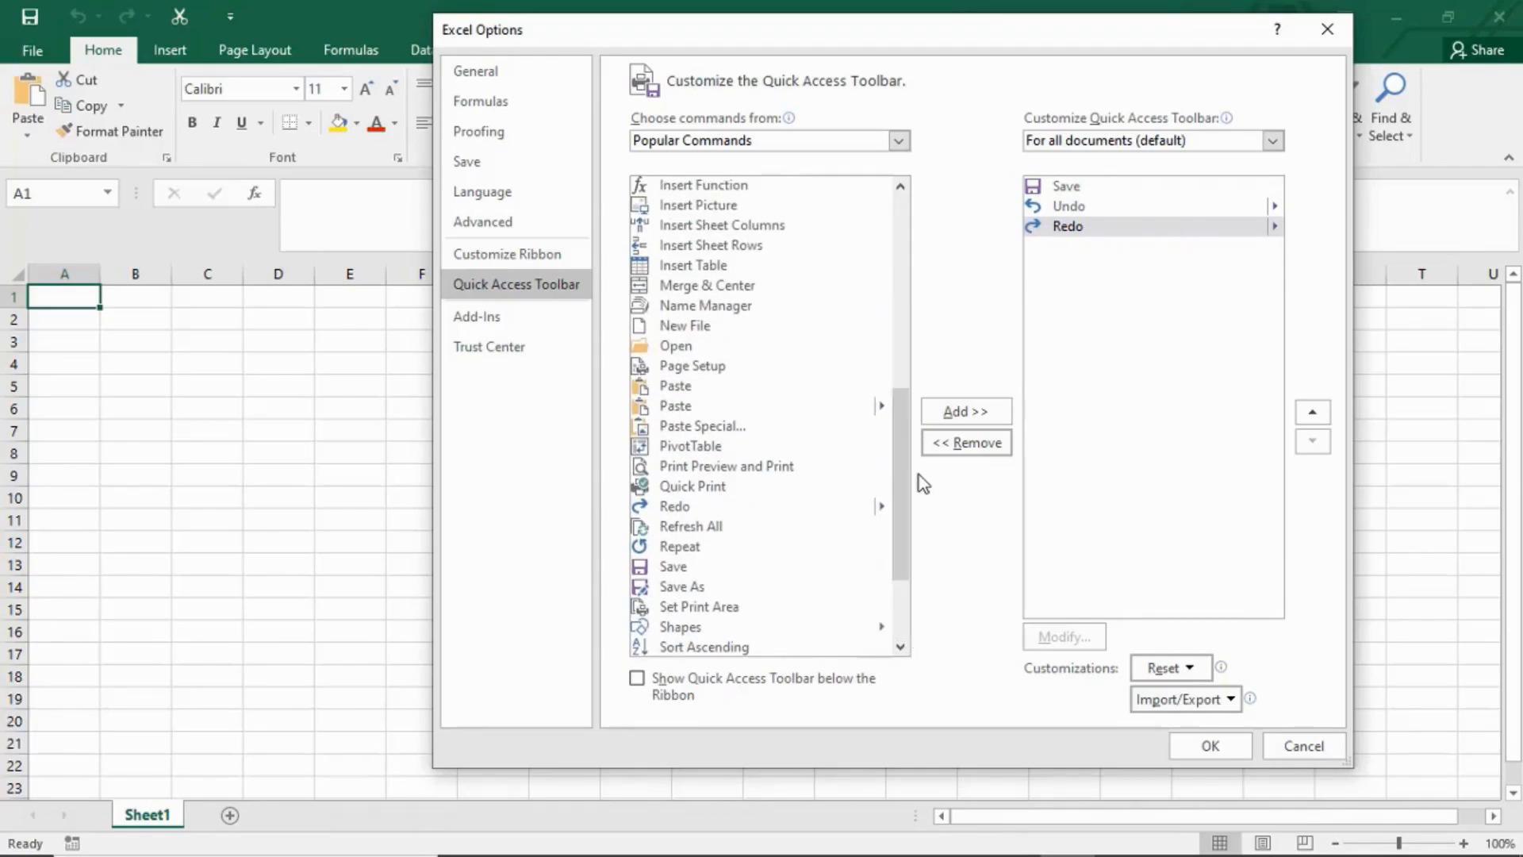
drag(910, 492, 912, 249)
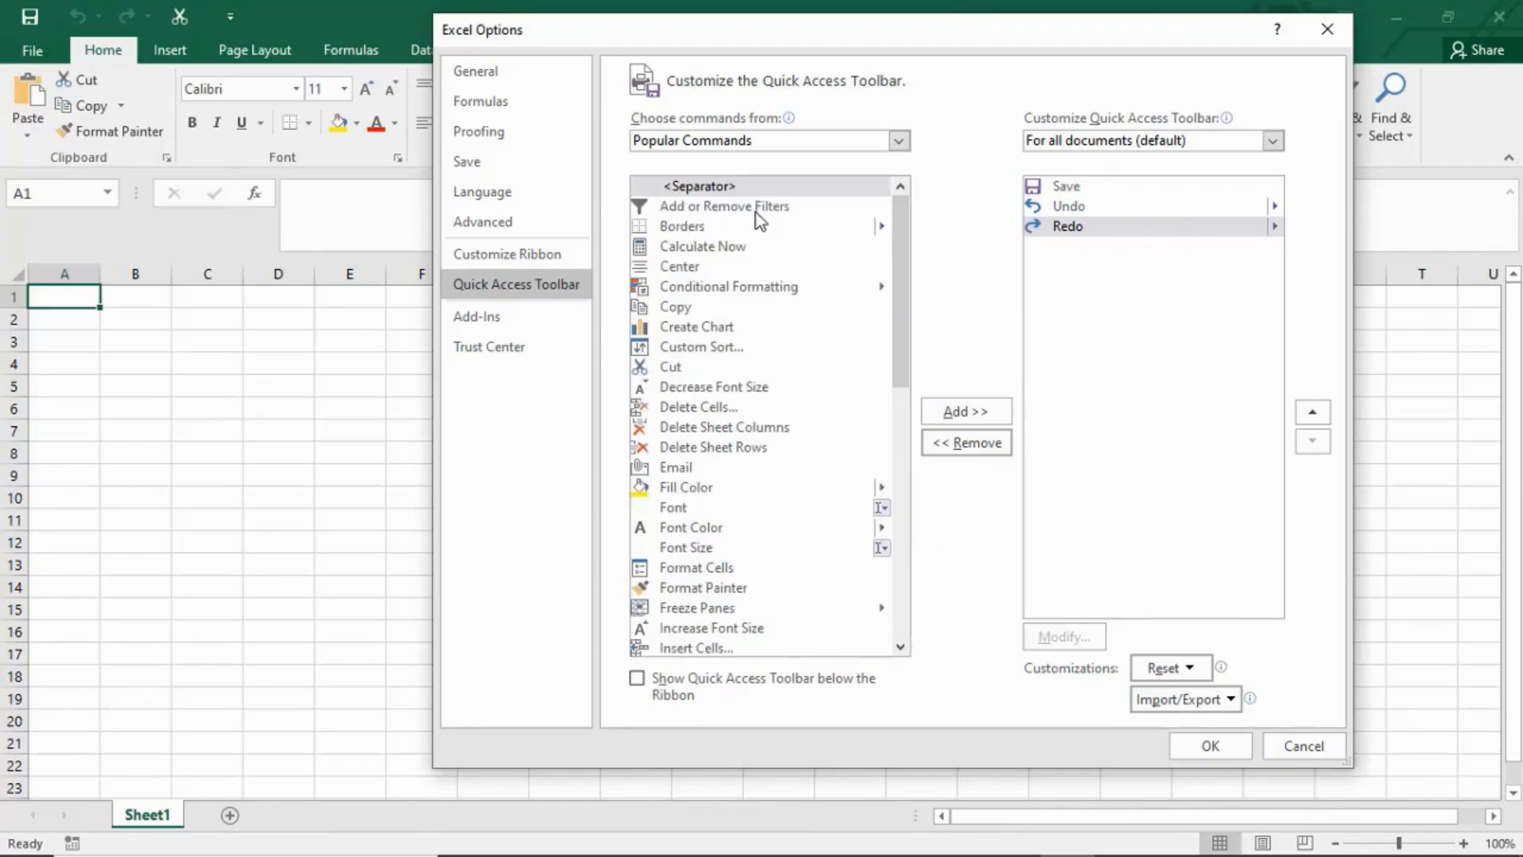
click(676, 368)
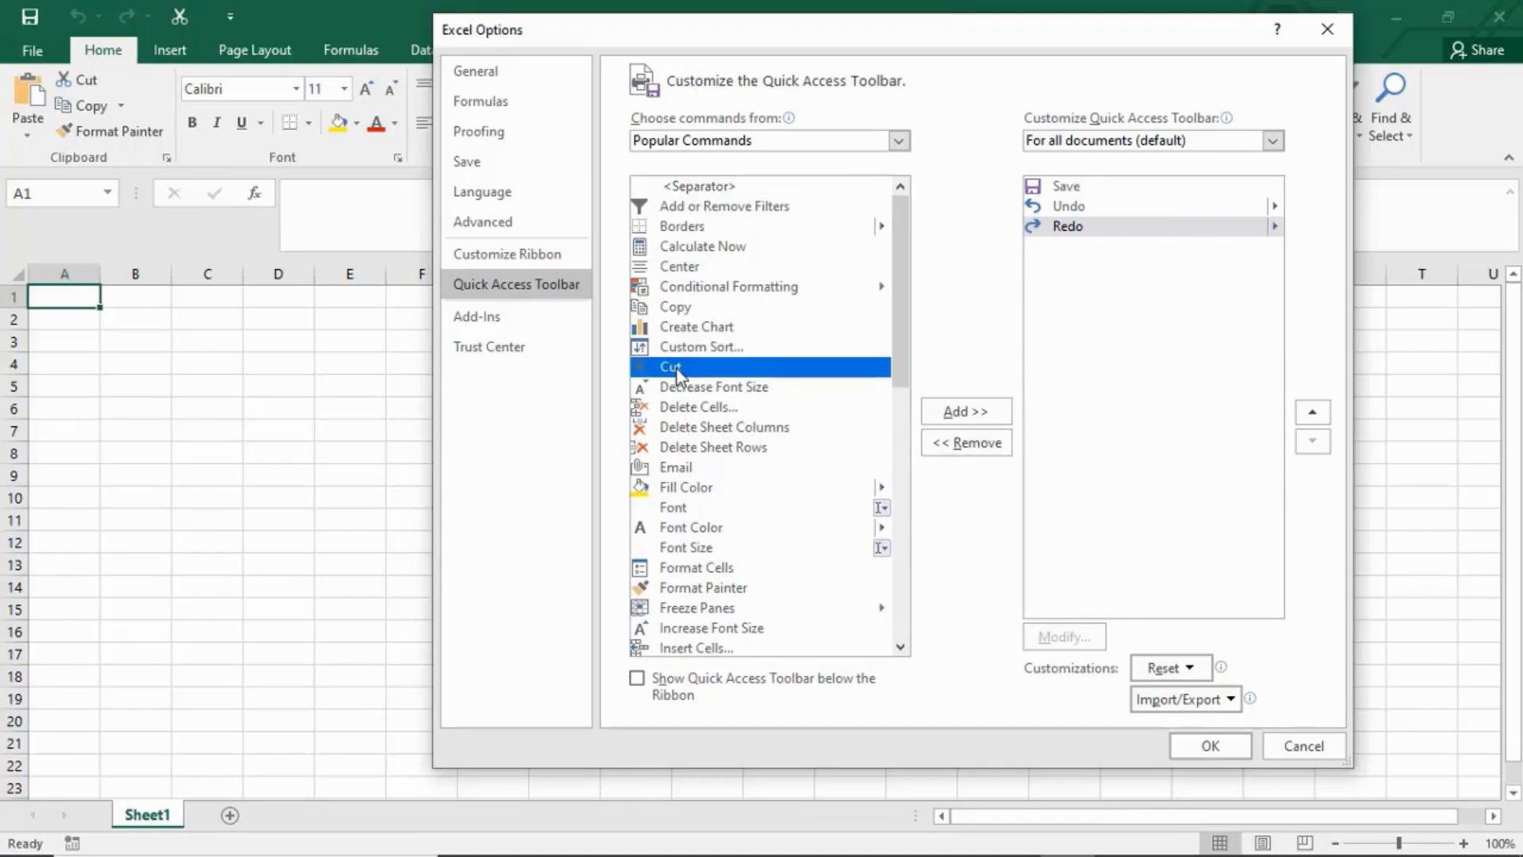
click(969, 412)
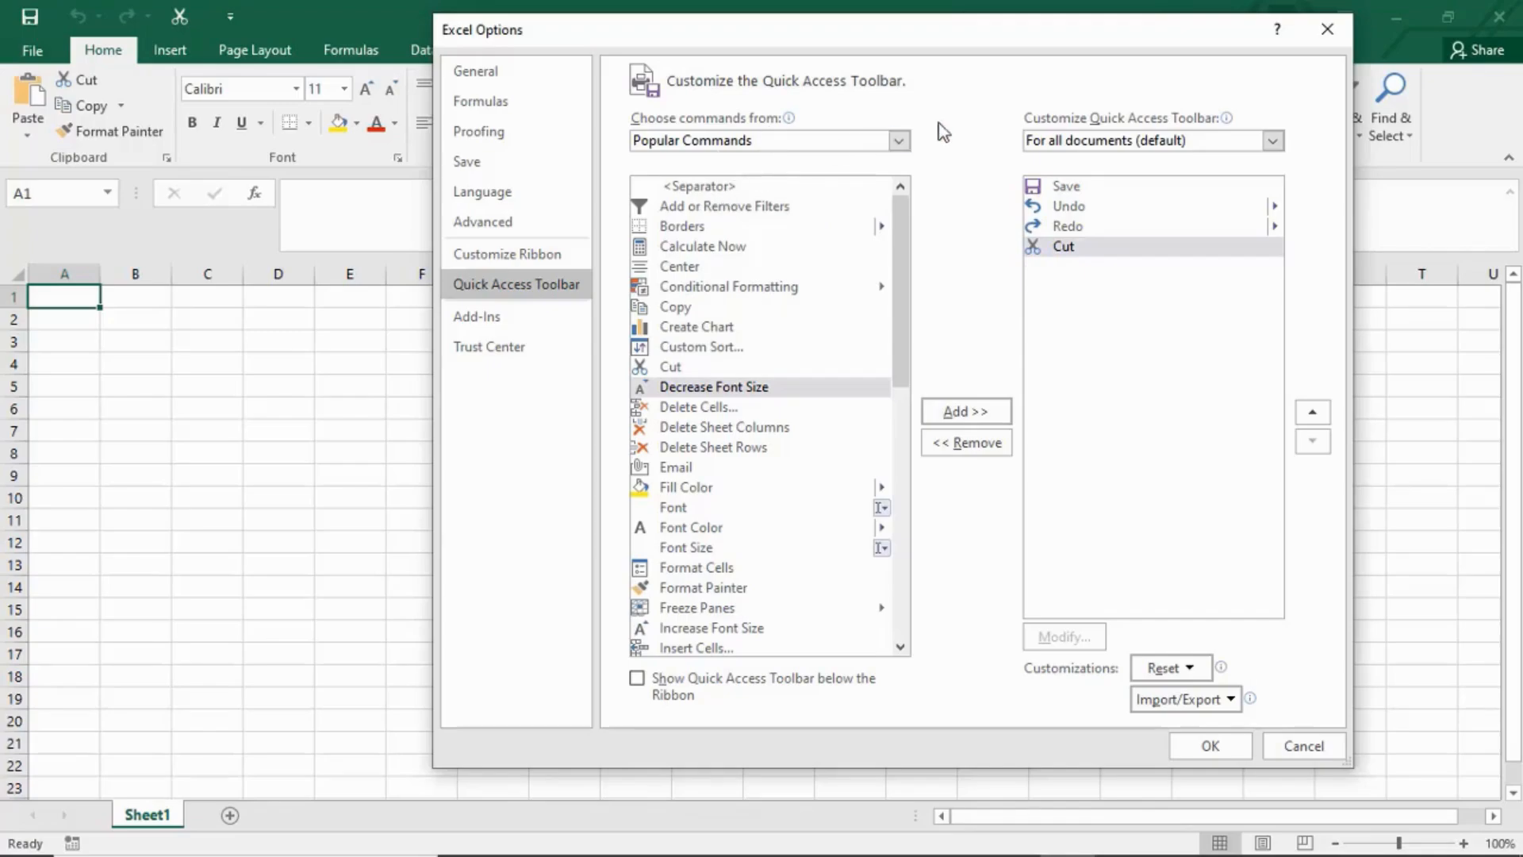
List all commands available for the Quick Access Toolbar and confirm its customization.
click(900, 142)
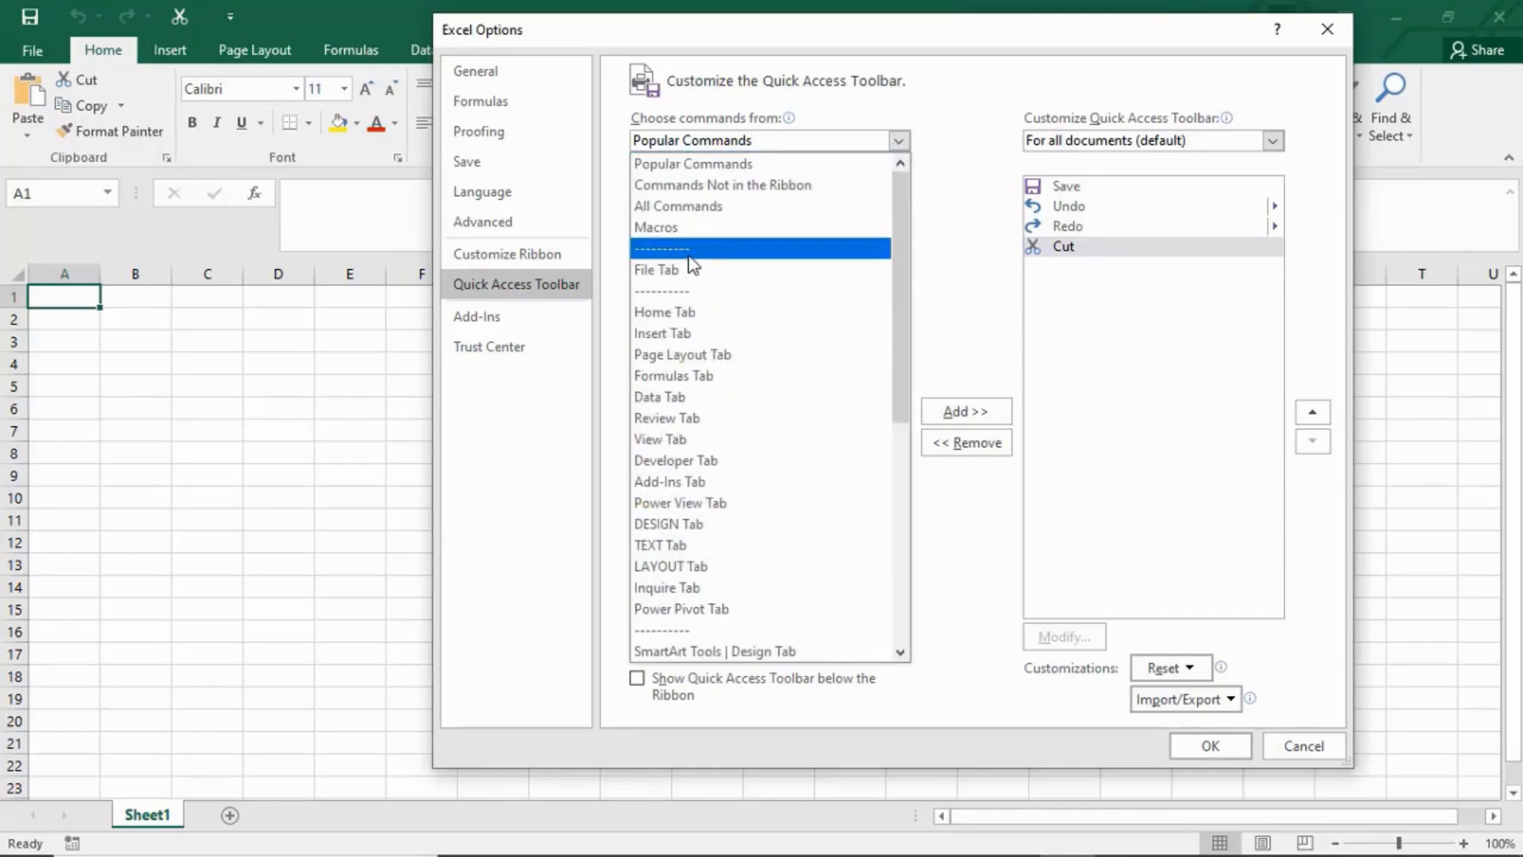
click(677, 210)
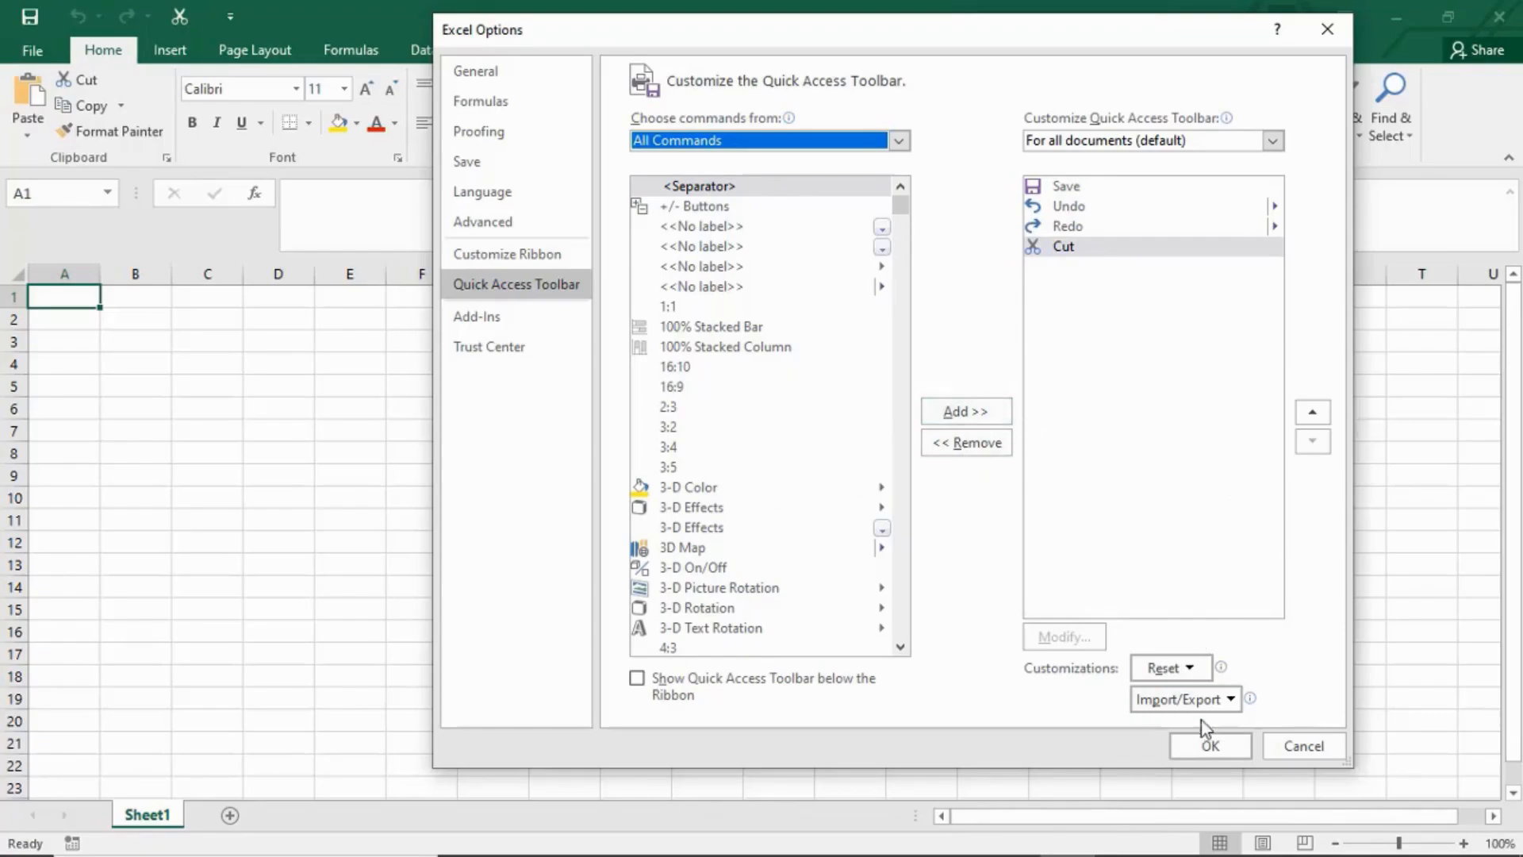
click(1210, 746)
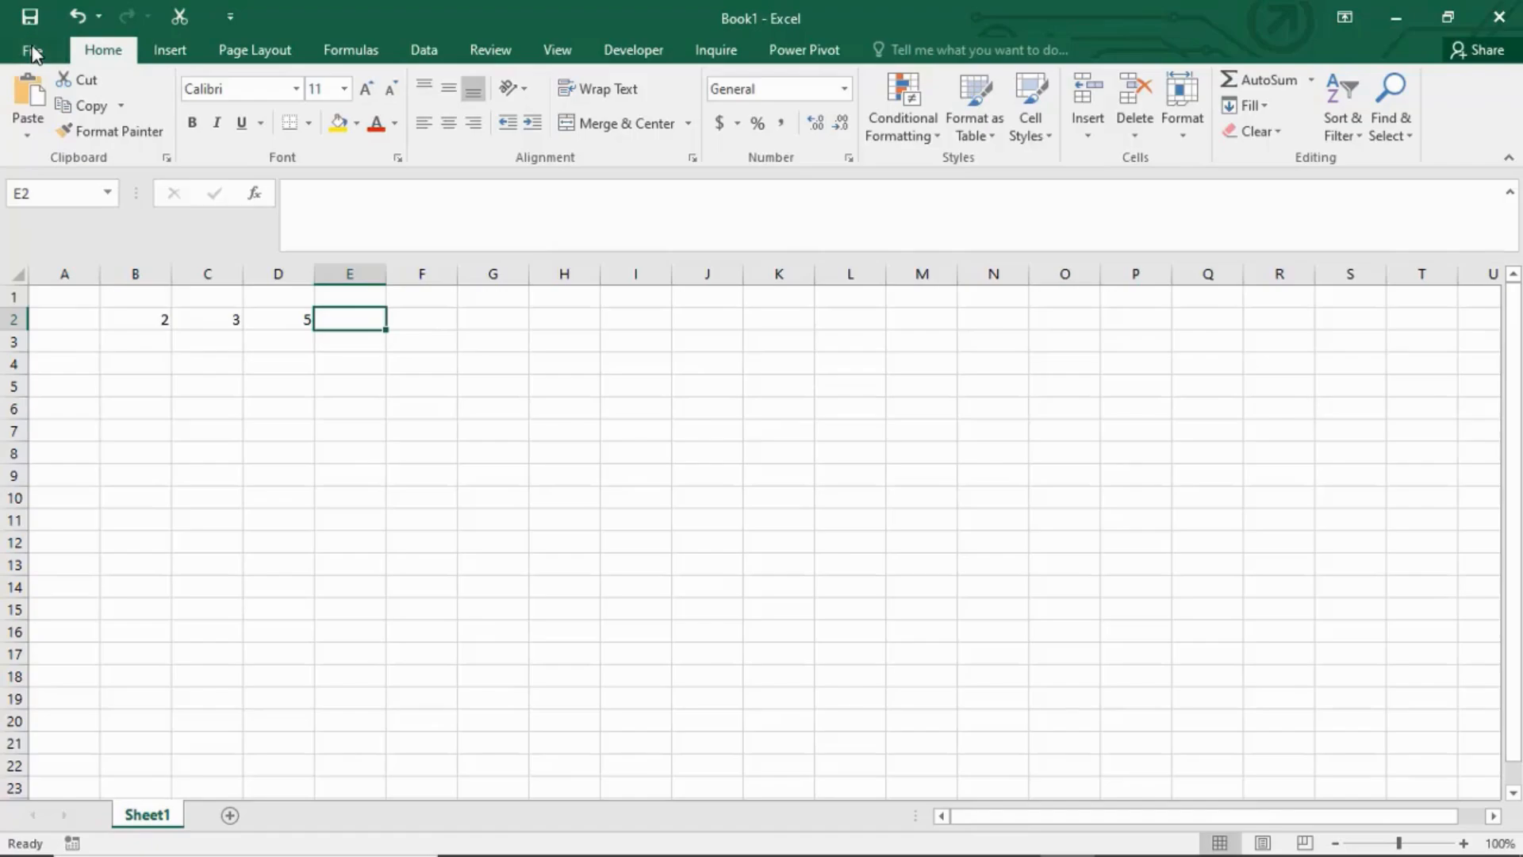
Examine the workbook's information page and the personal templates available for a new workbook.
click(33, 52)
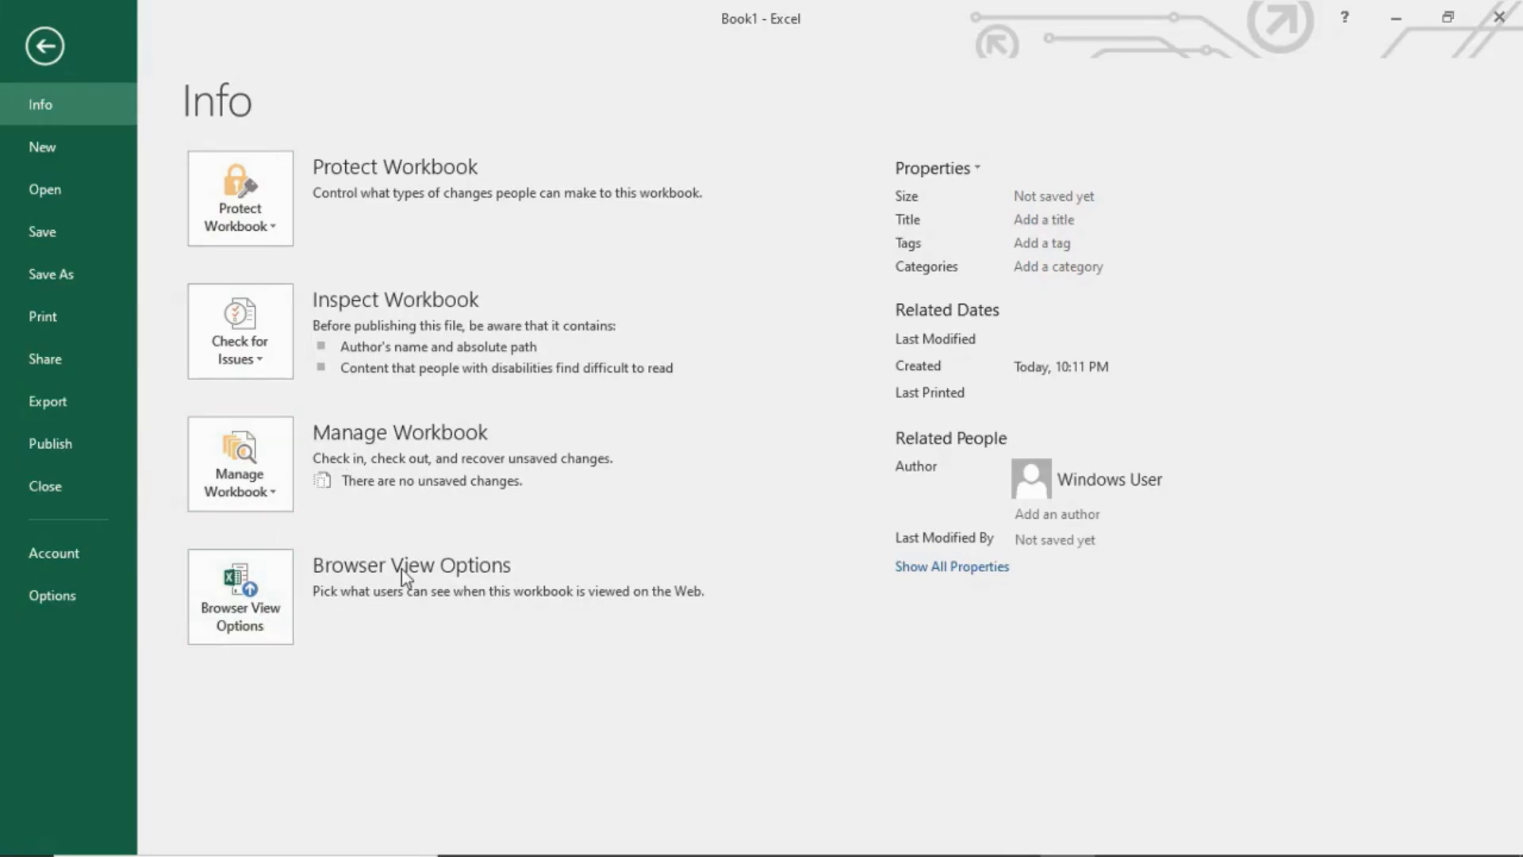
click(73, 157)
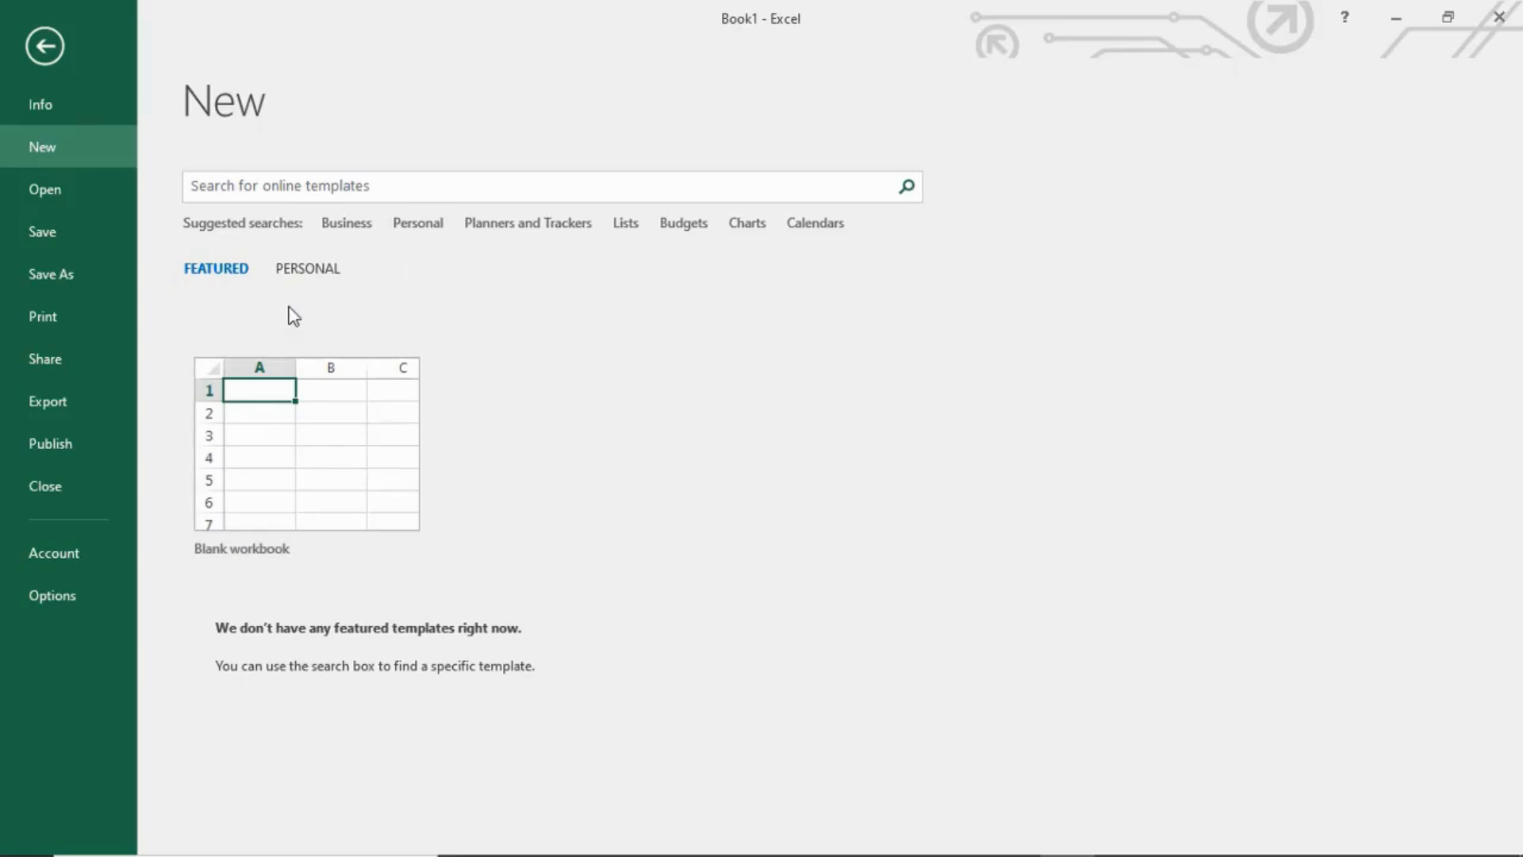
click(309, 268)
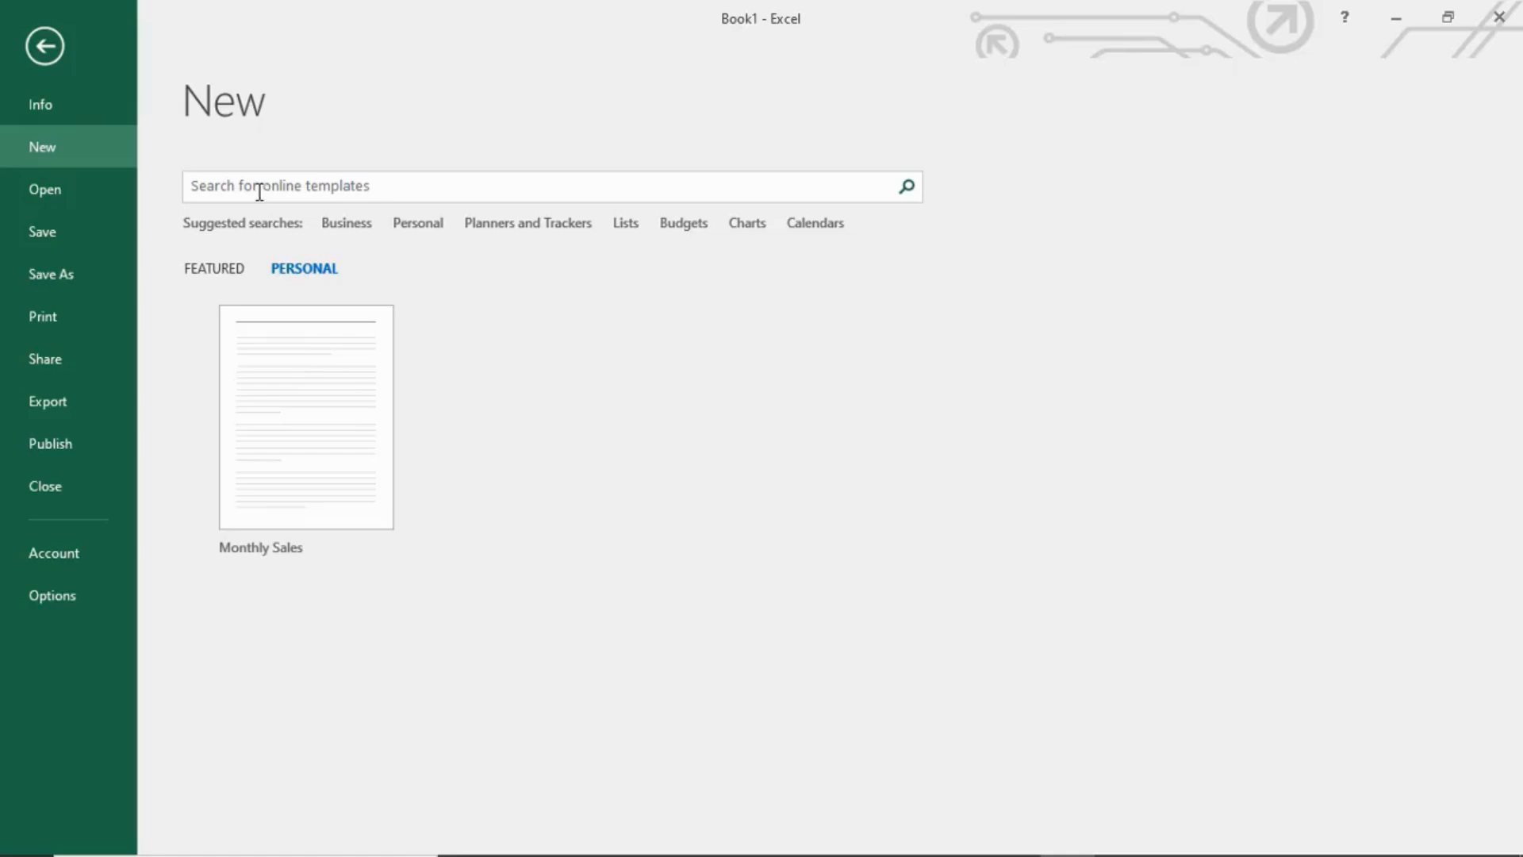
Examine the recent files and the file browser for opening a workbook, and close the browser without opening anything.
click(51, 185)
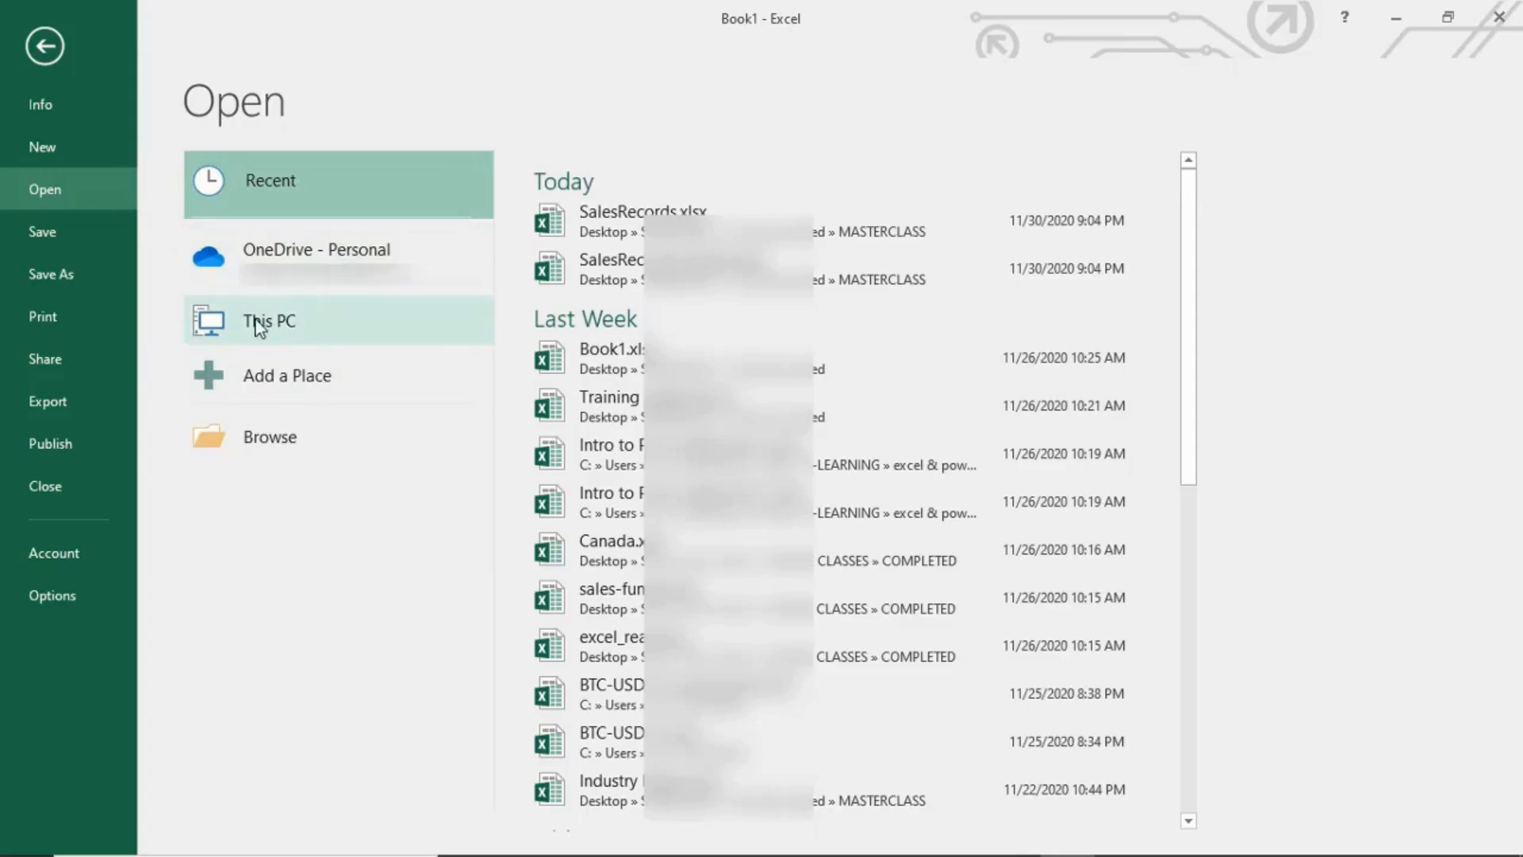
click(278, 443)
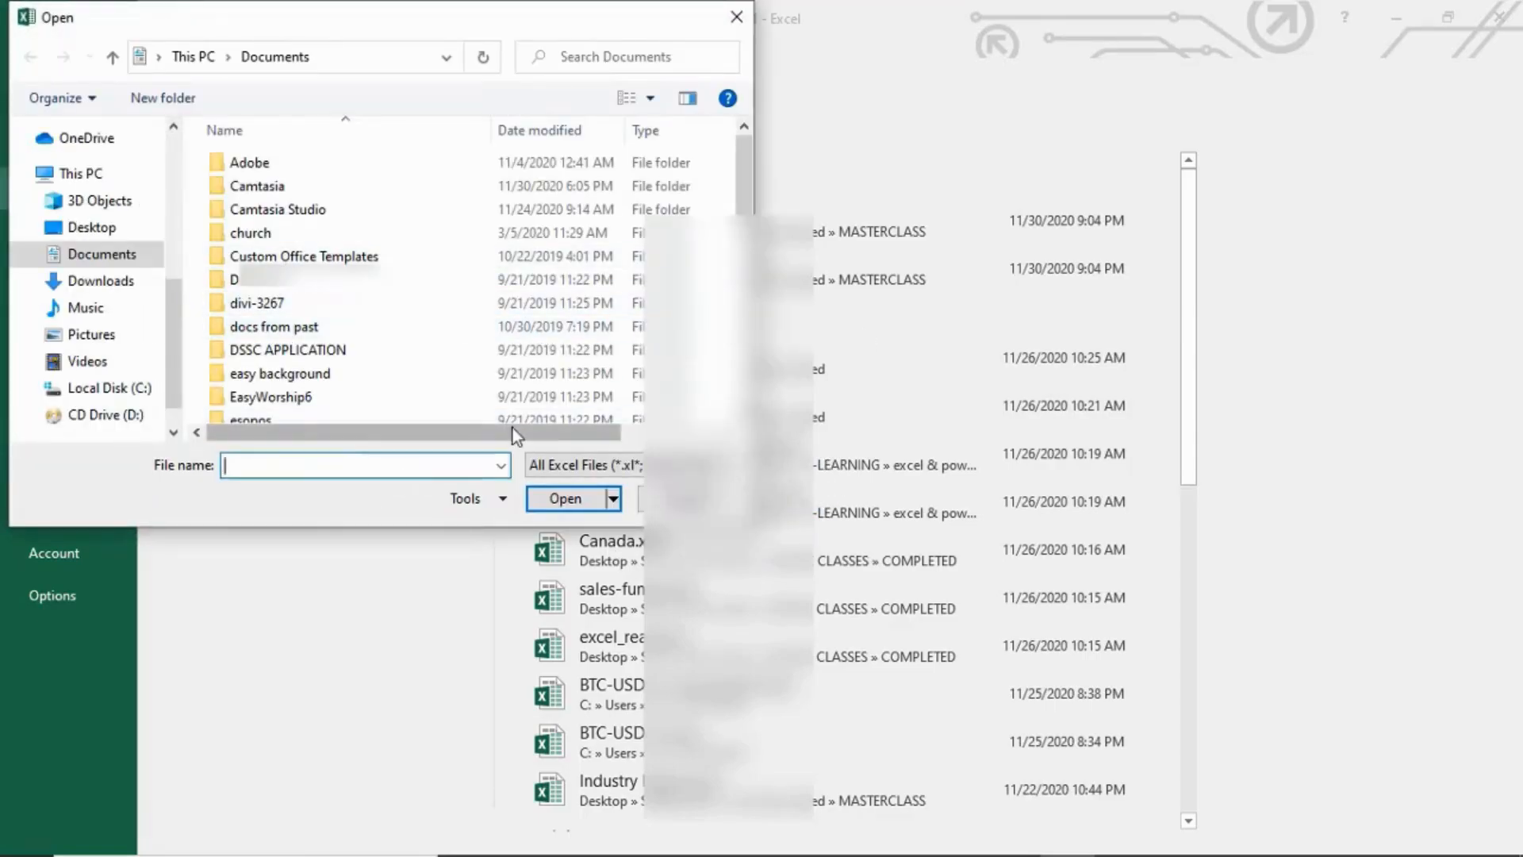
click(666, 498)
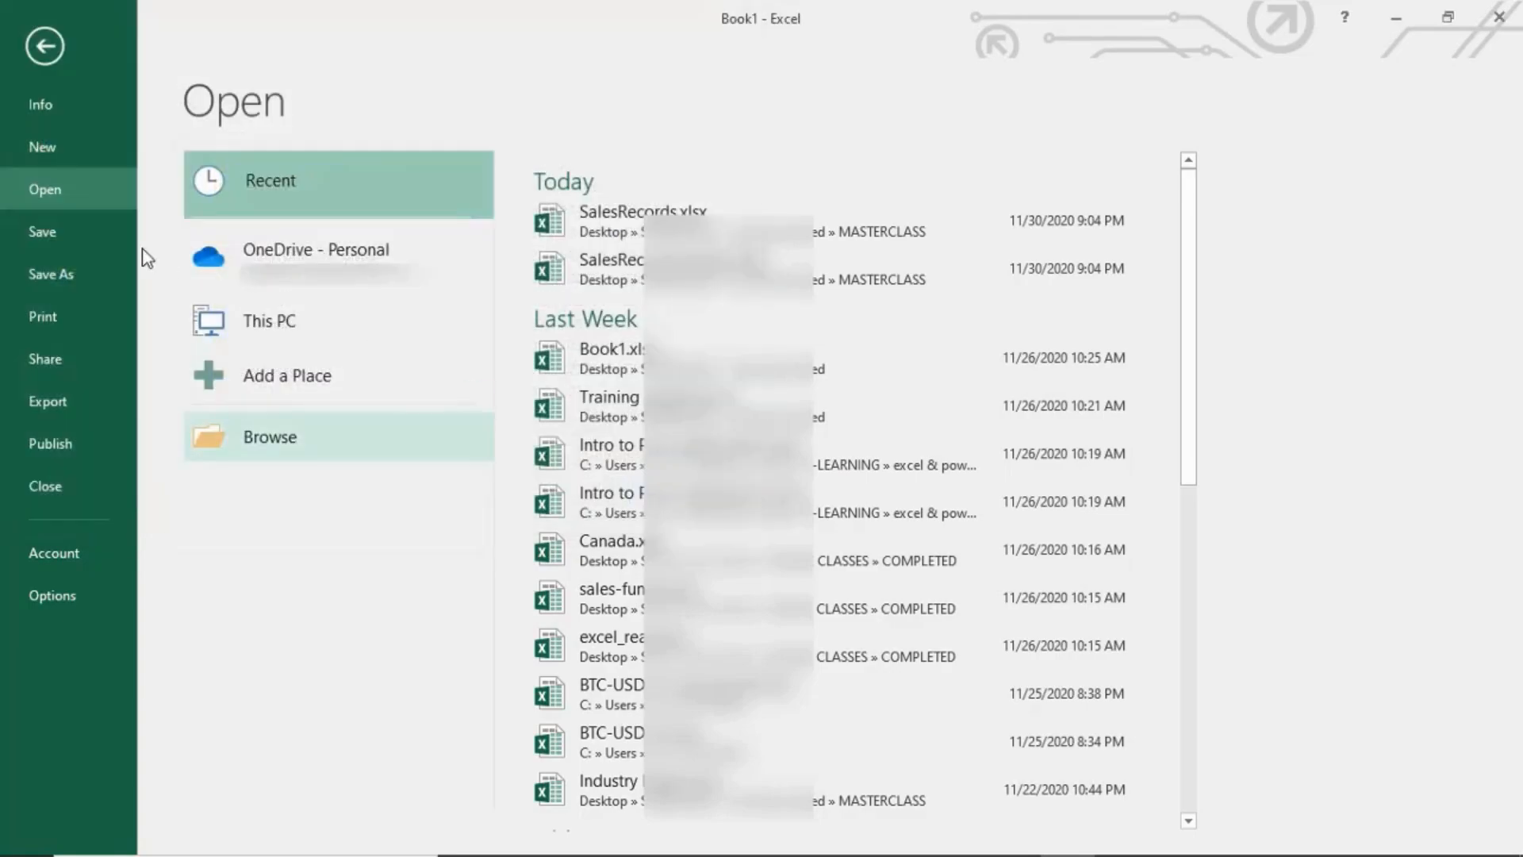
Examine the available save locations and the workbook's print settings and preview.
click(46, 226)
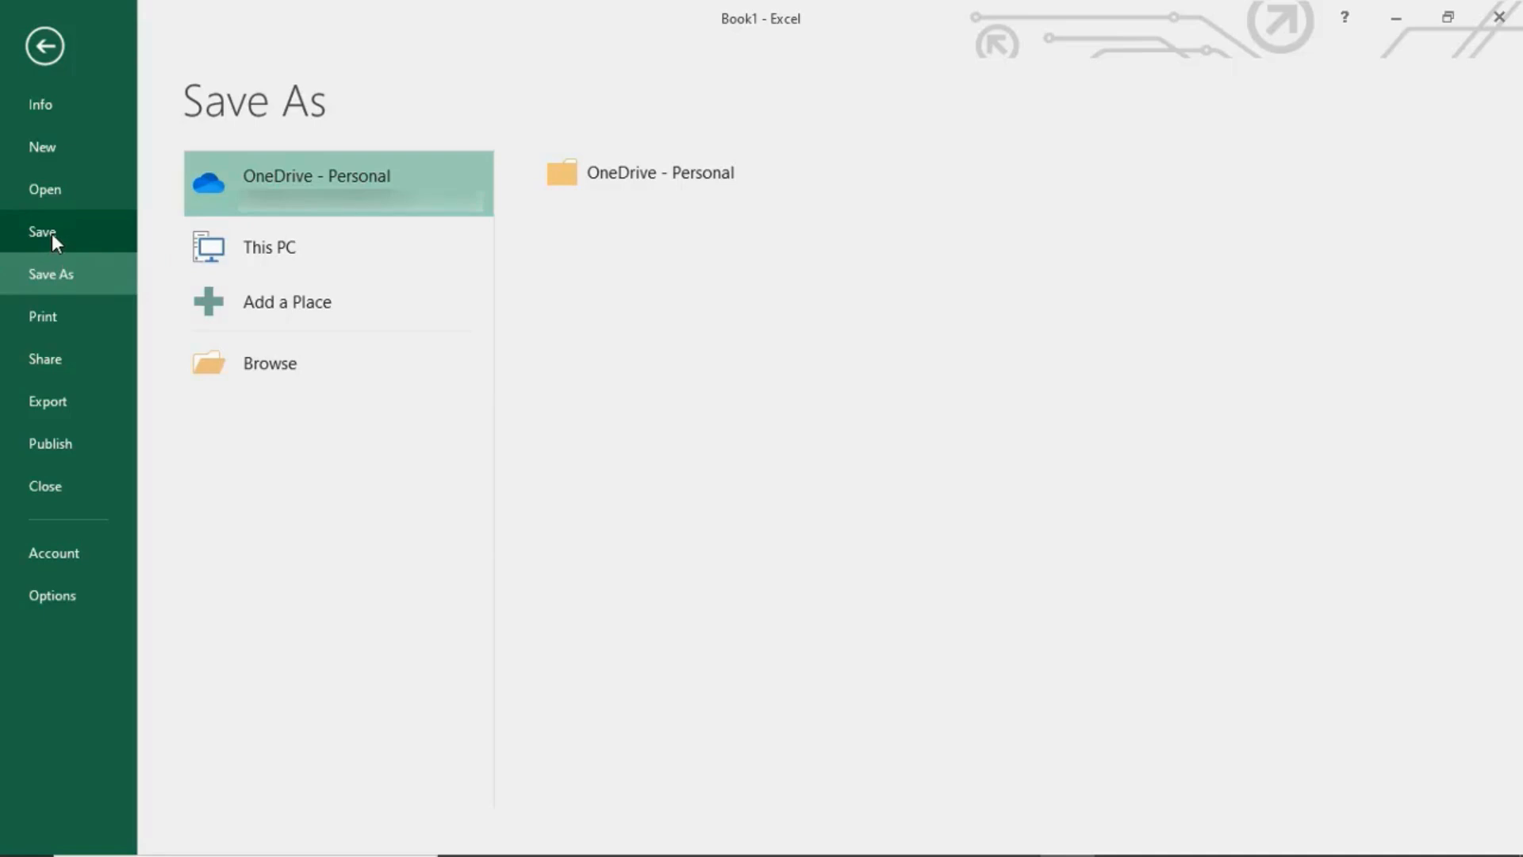
click(60, 323)
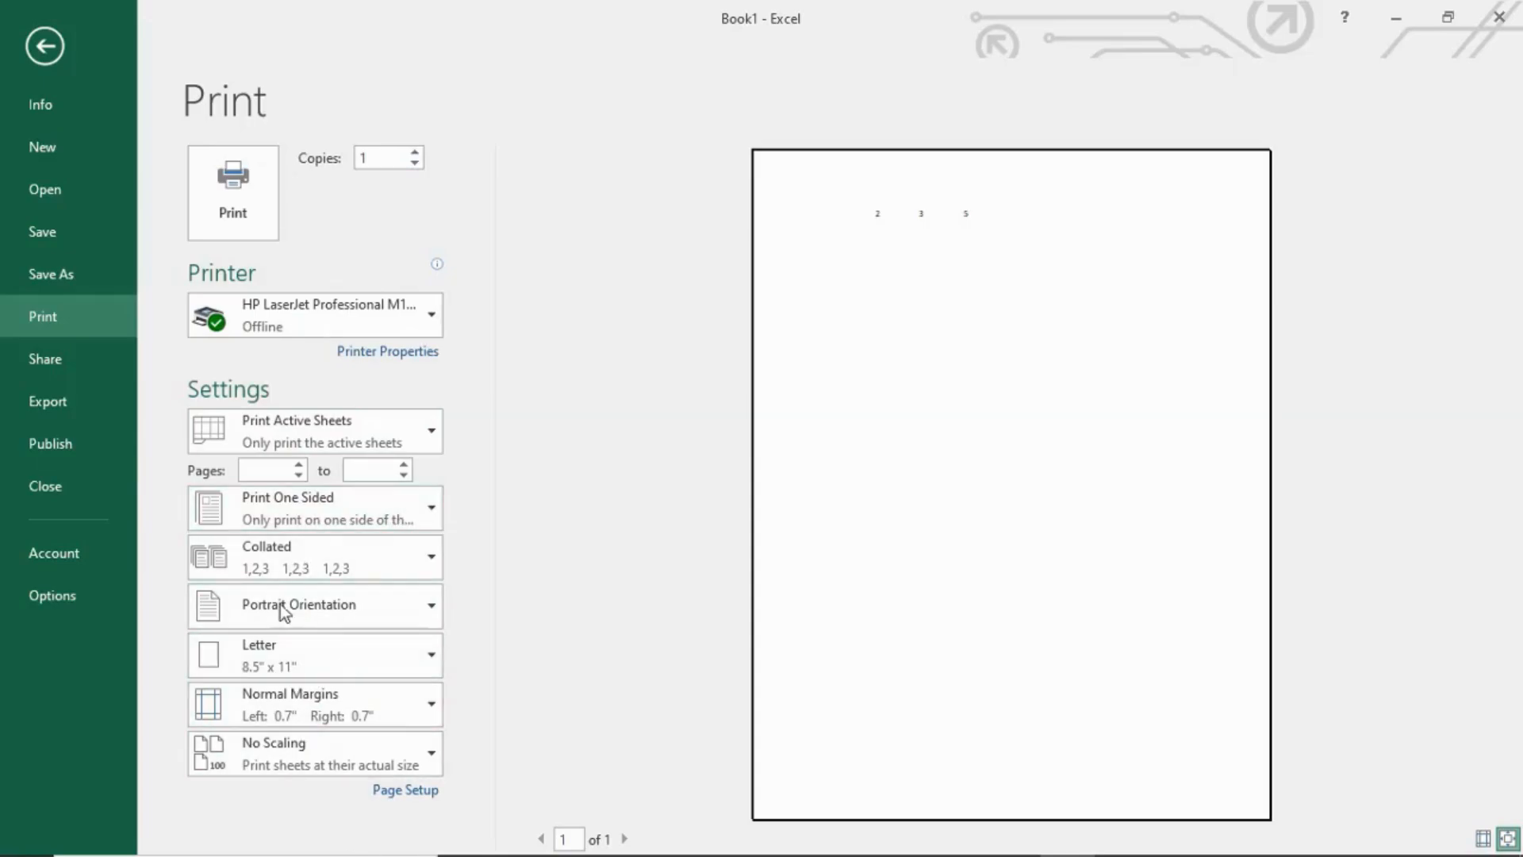
Examine the people and email sharing options and the PDF/XPS and file type export options.
click(54, 359)
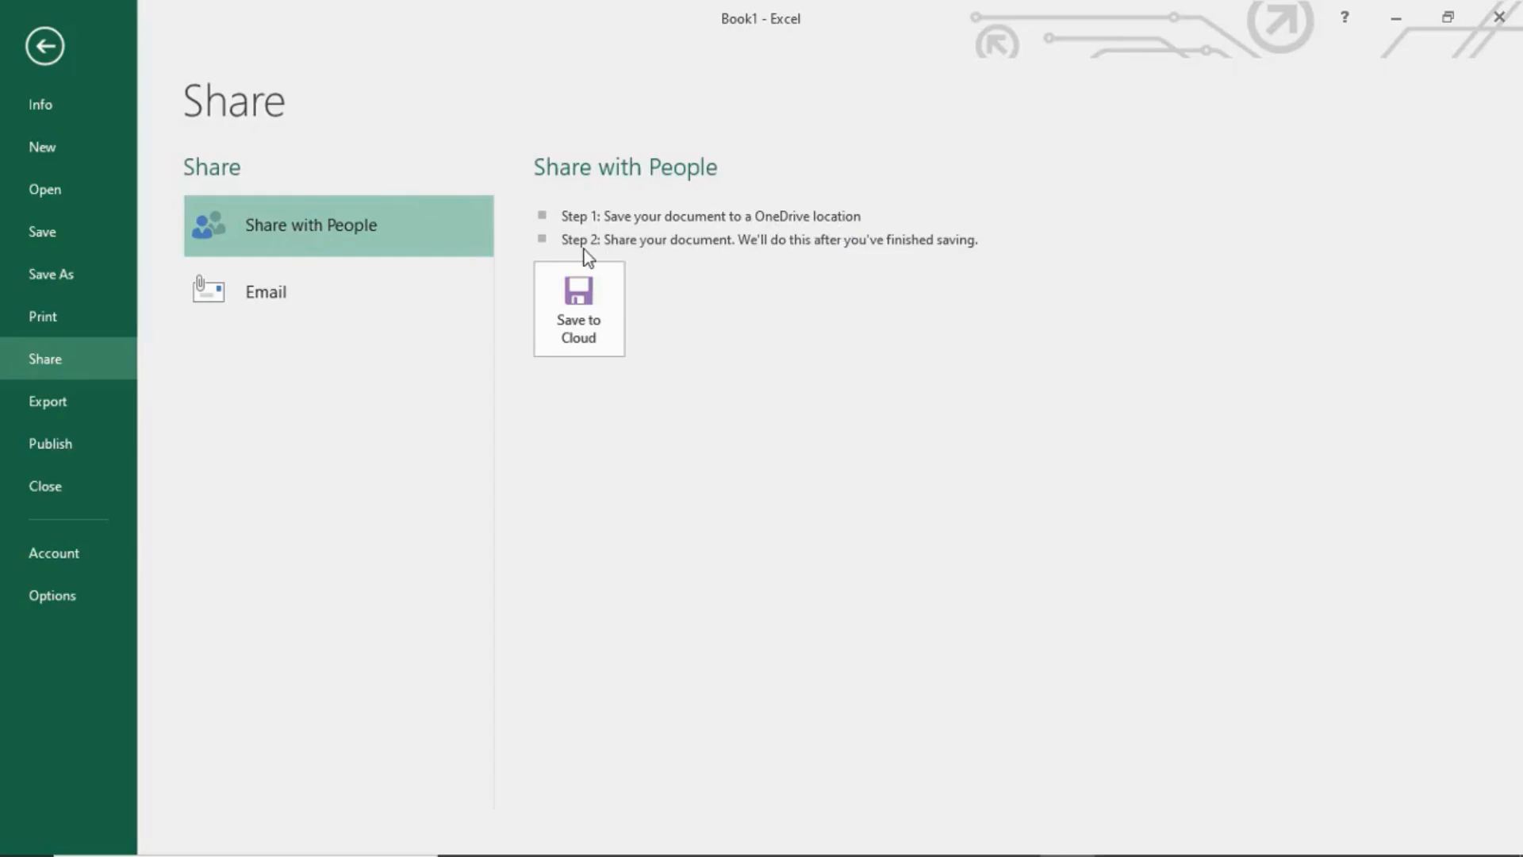
click(279, 286)
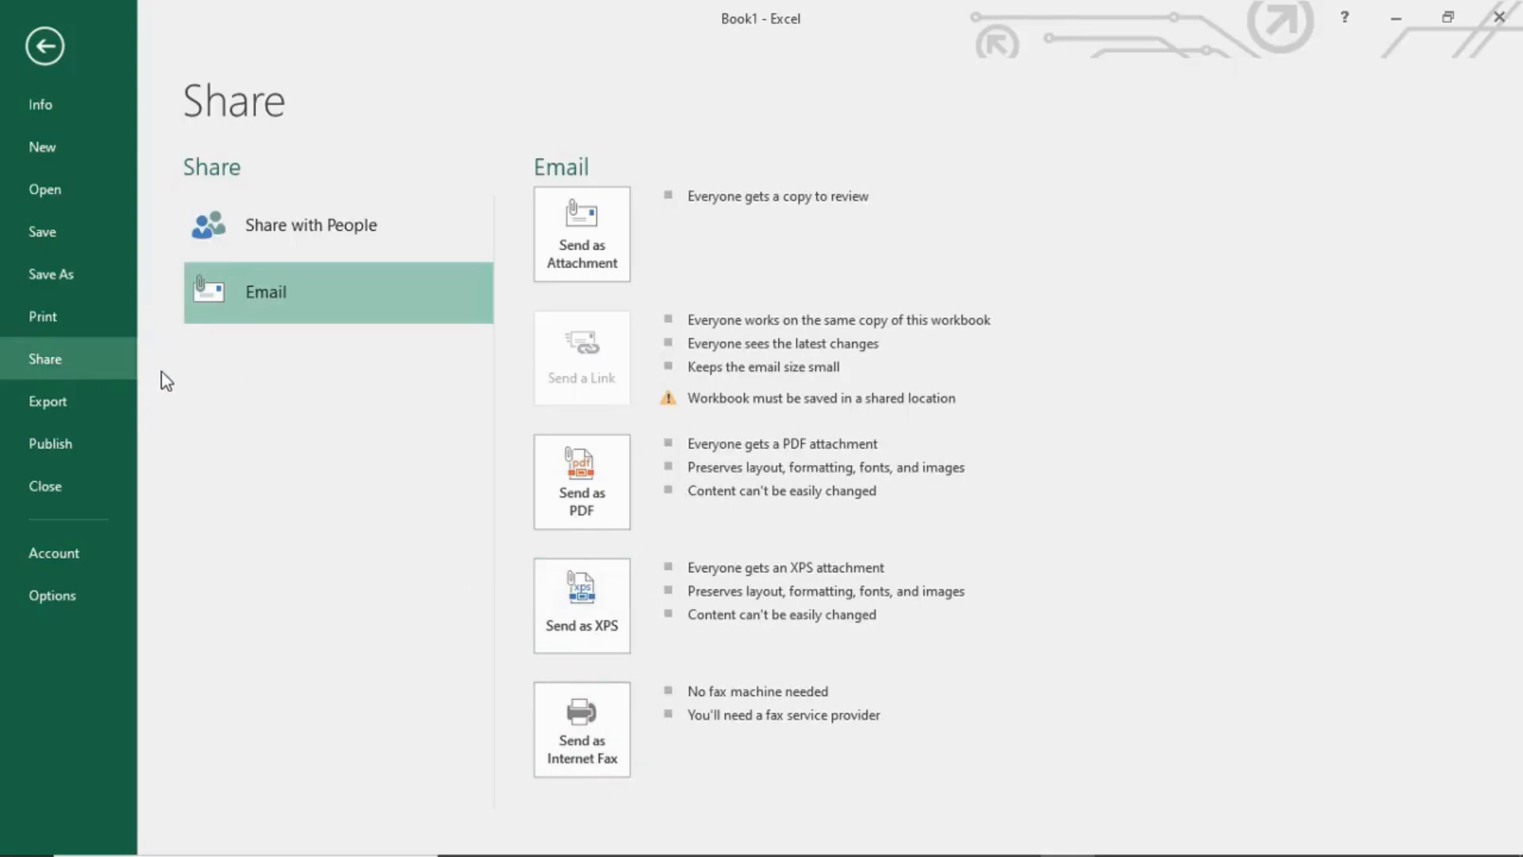
click(69, 401)
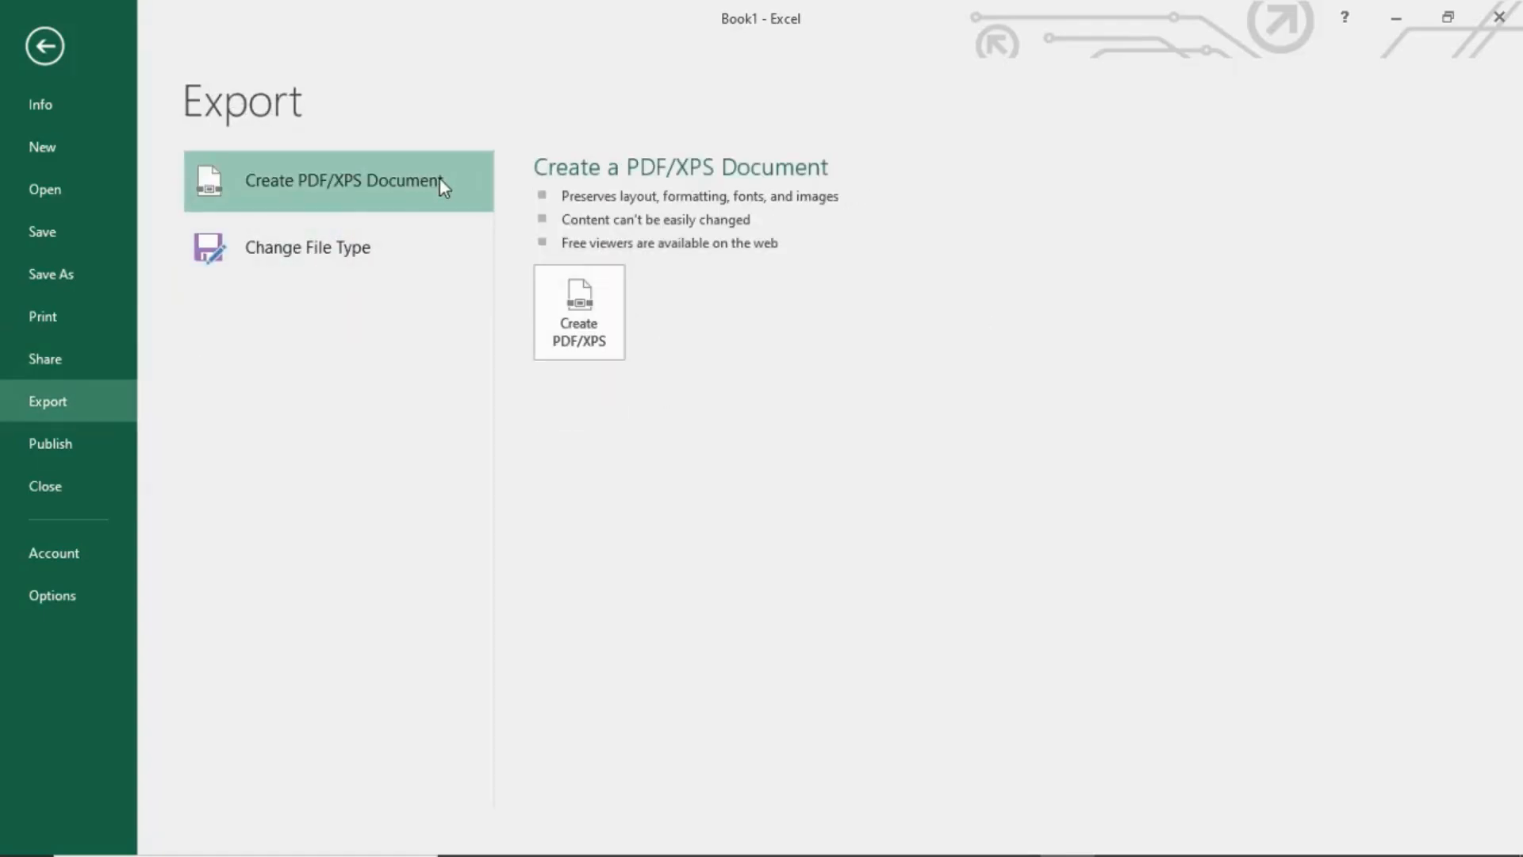
click(334, 259)
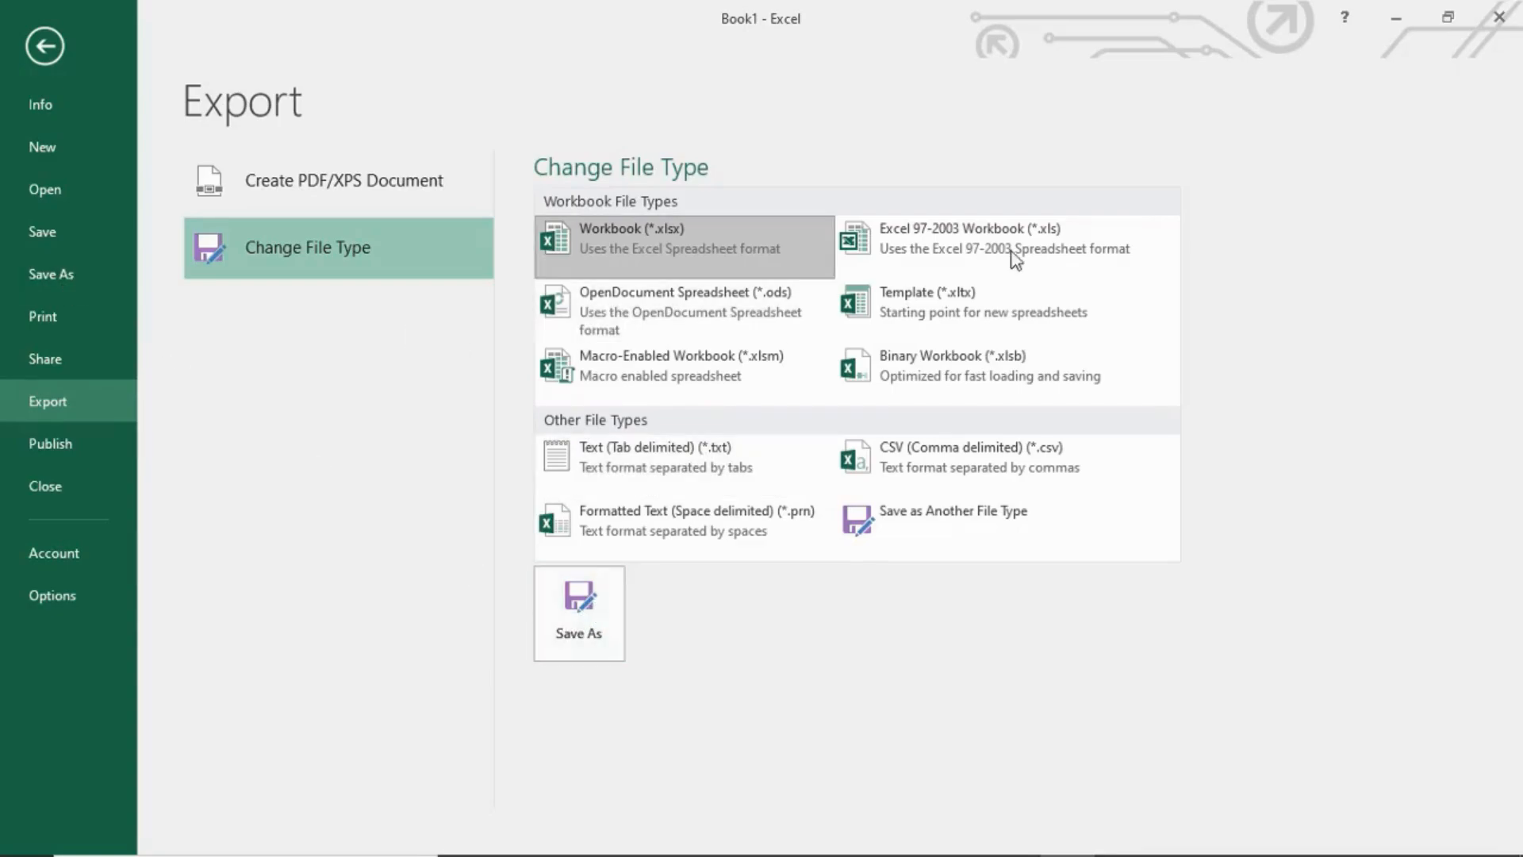
Examine the file types offered when saving the workbook under a new name, and cancel the save.
click(50, 277)
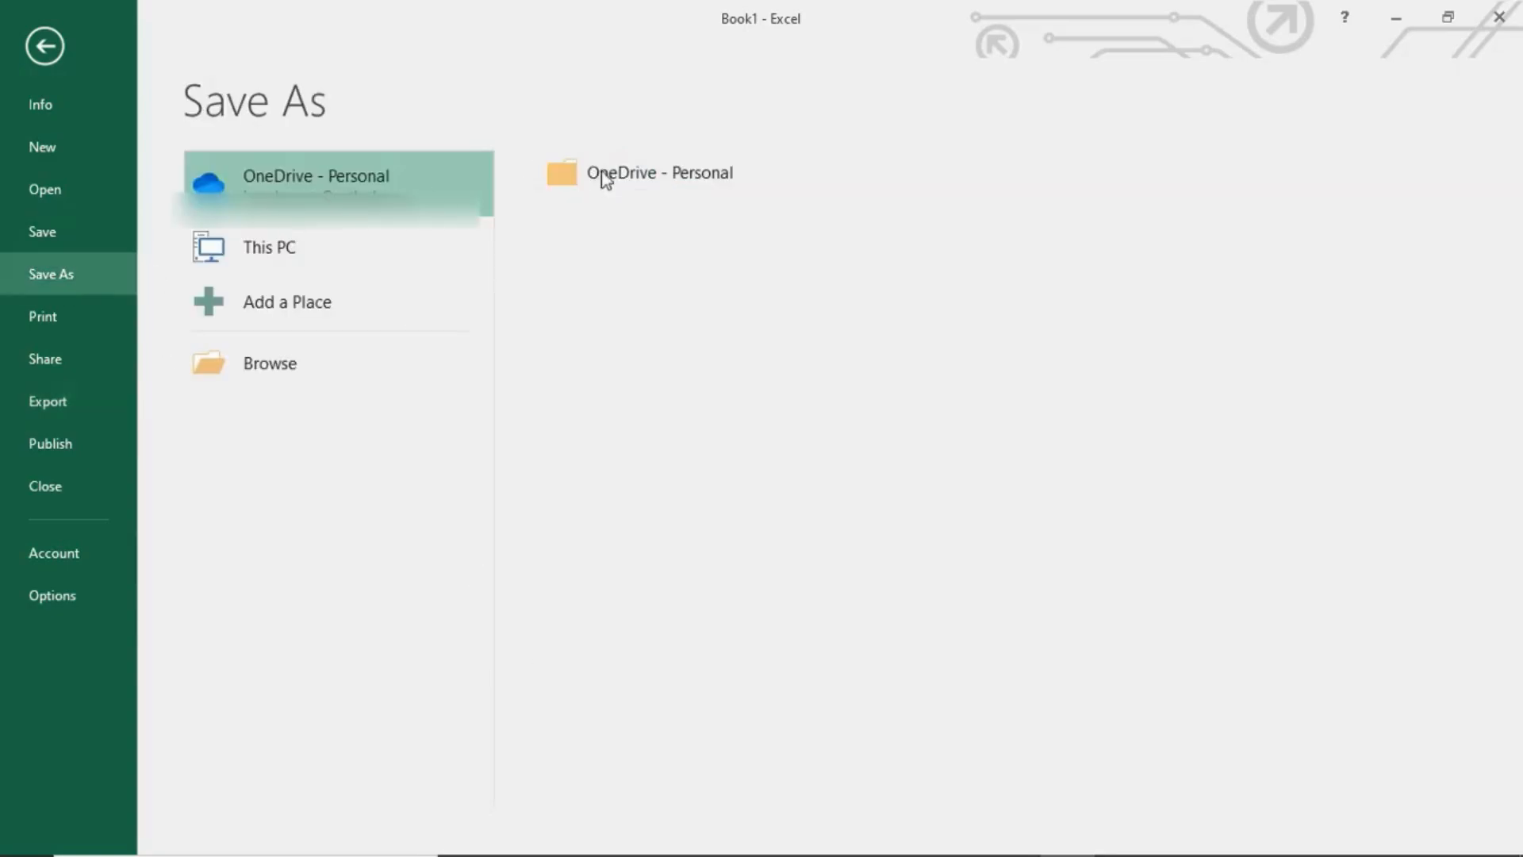
click(274, 349)
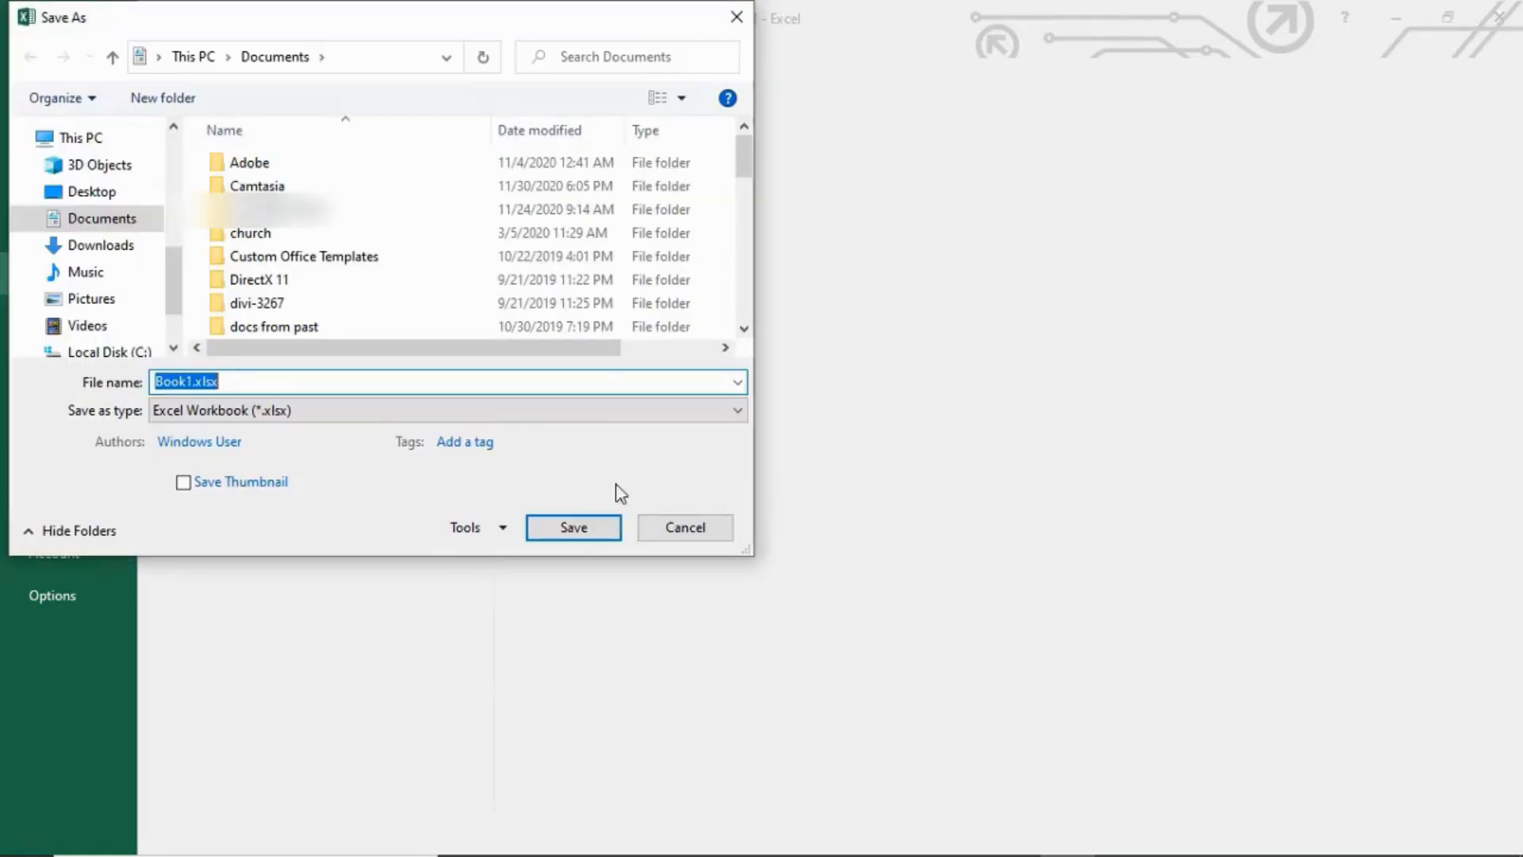
click(372, 416)
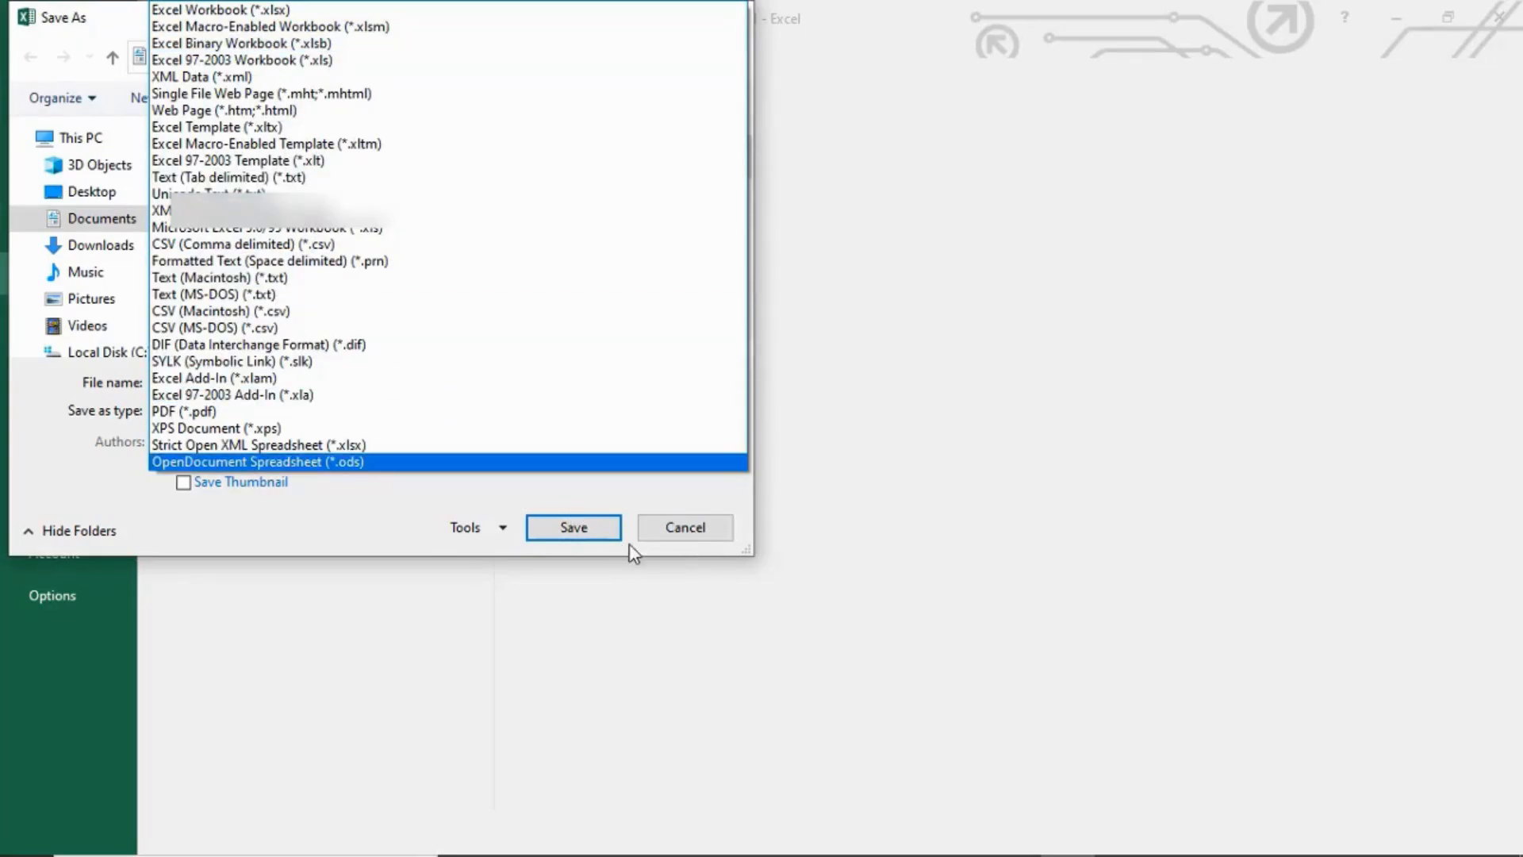
click(666, 541)
click(678, 532)
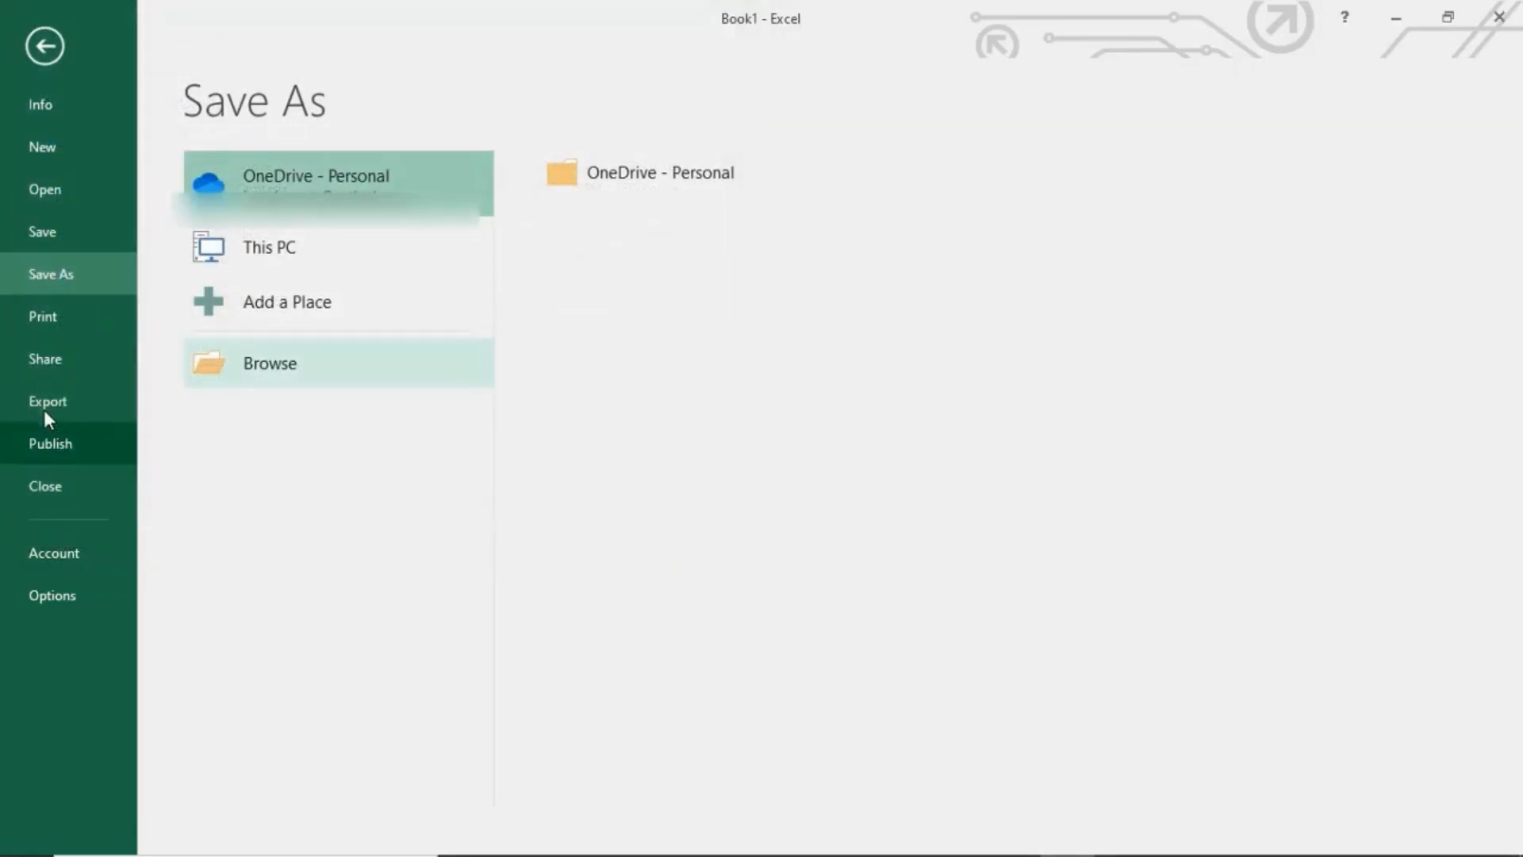
Examine the save prompt for closing the workbook, and cancel closing it.
click(44, 399)
click(48, 486)
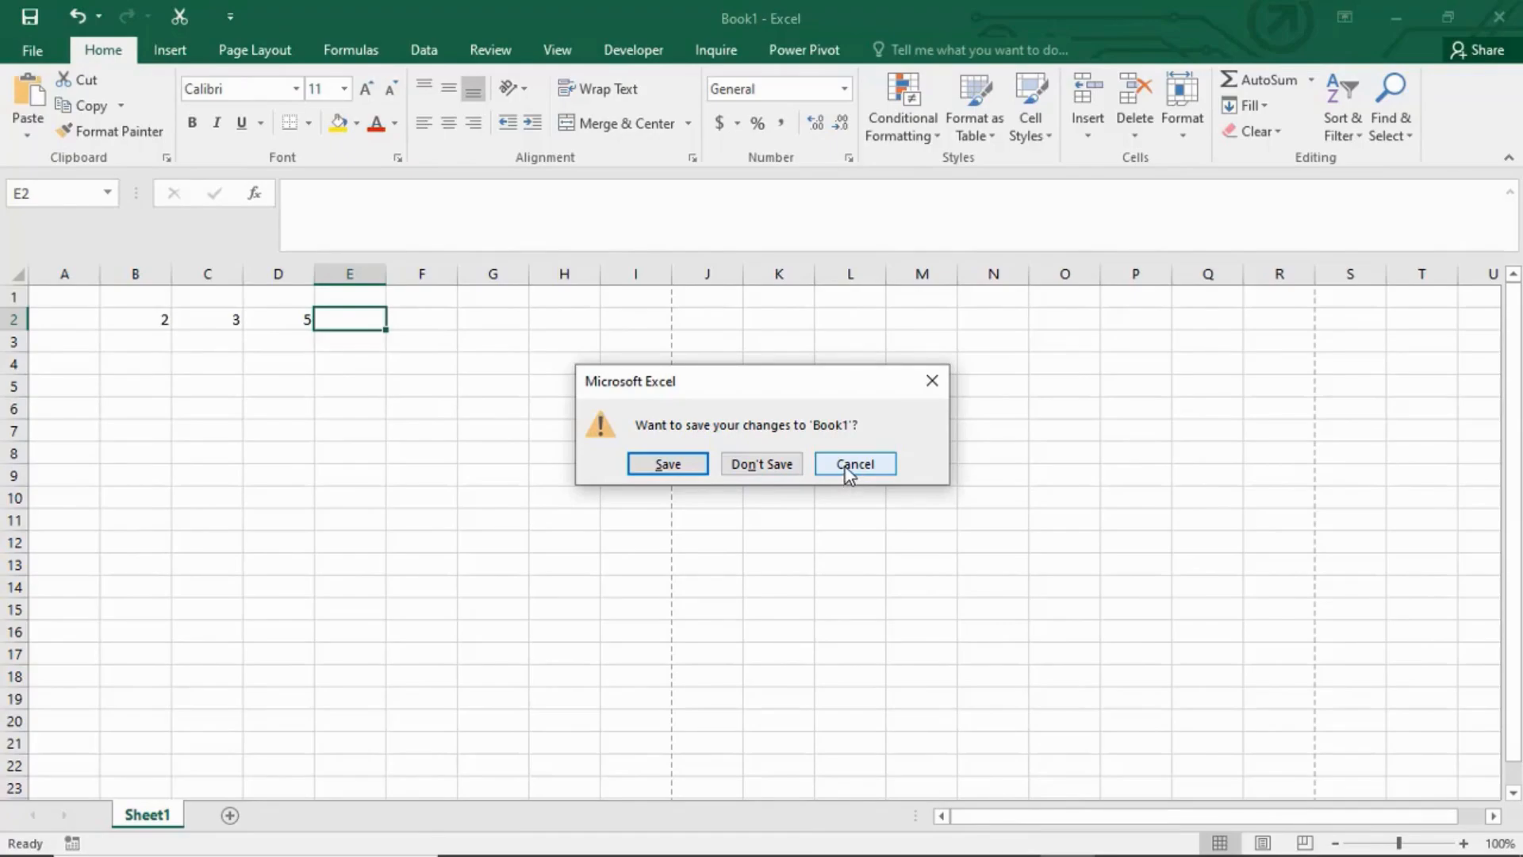
click(845, 465)
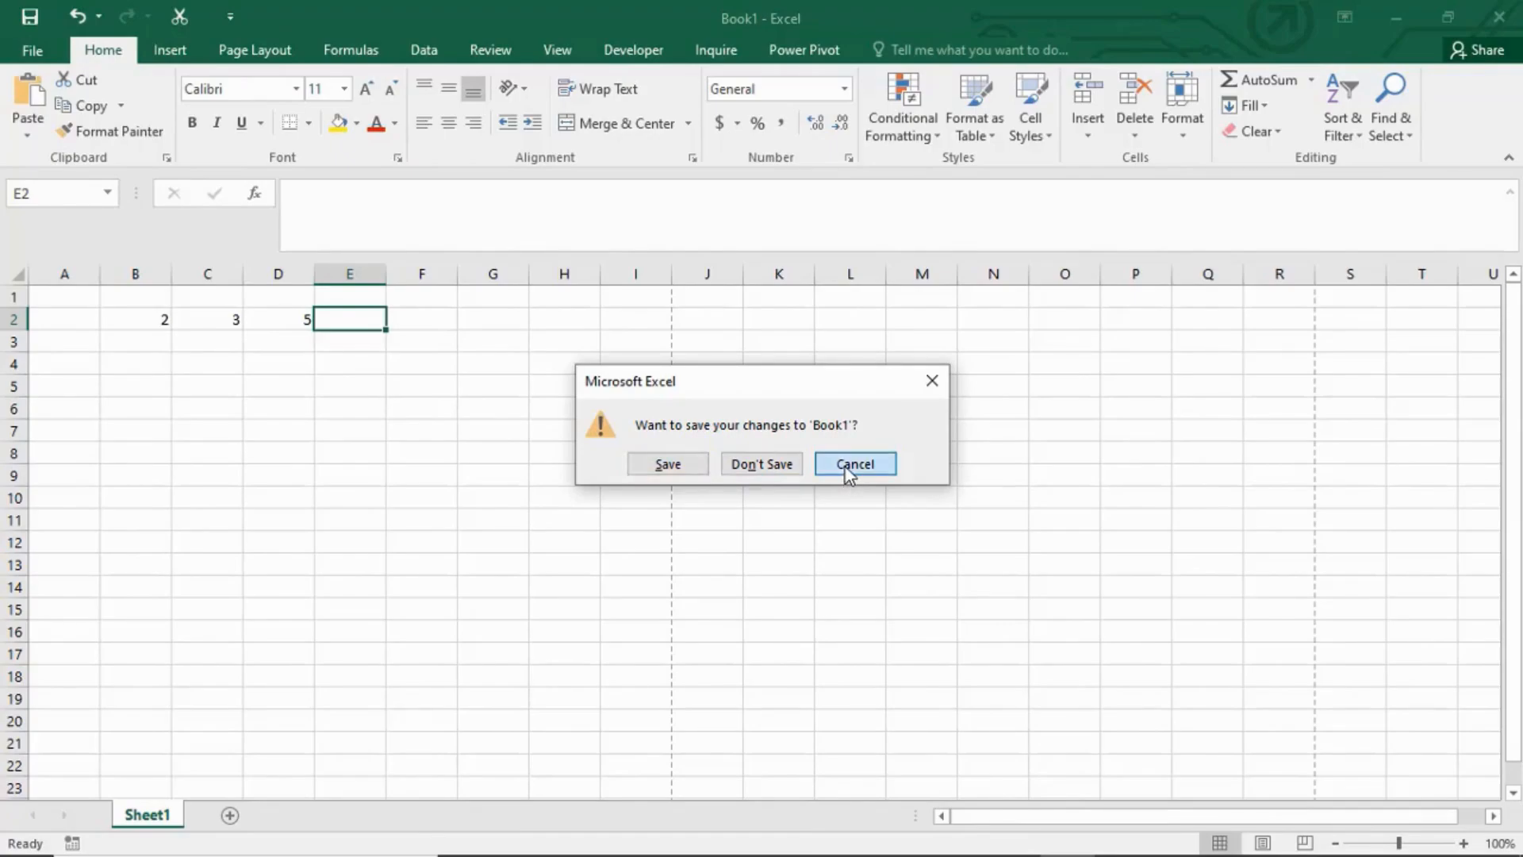
Try the Dark Gray and White Office themes in the account settings, and set the theme back to Colorful.
click(17, 54)
click(68, 557)
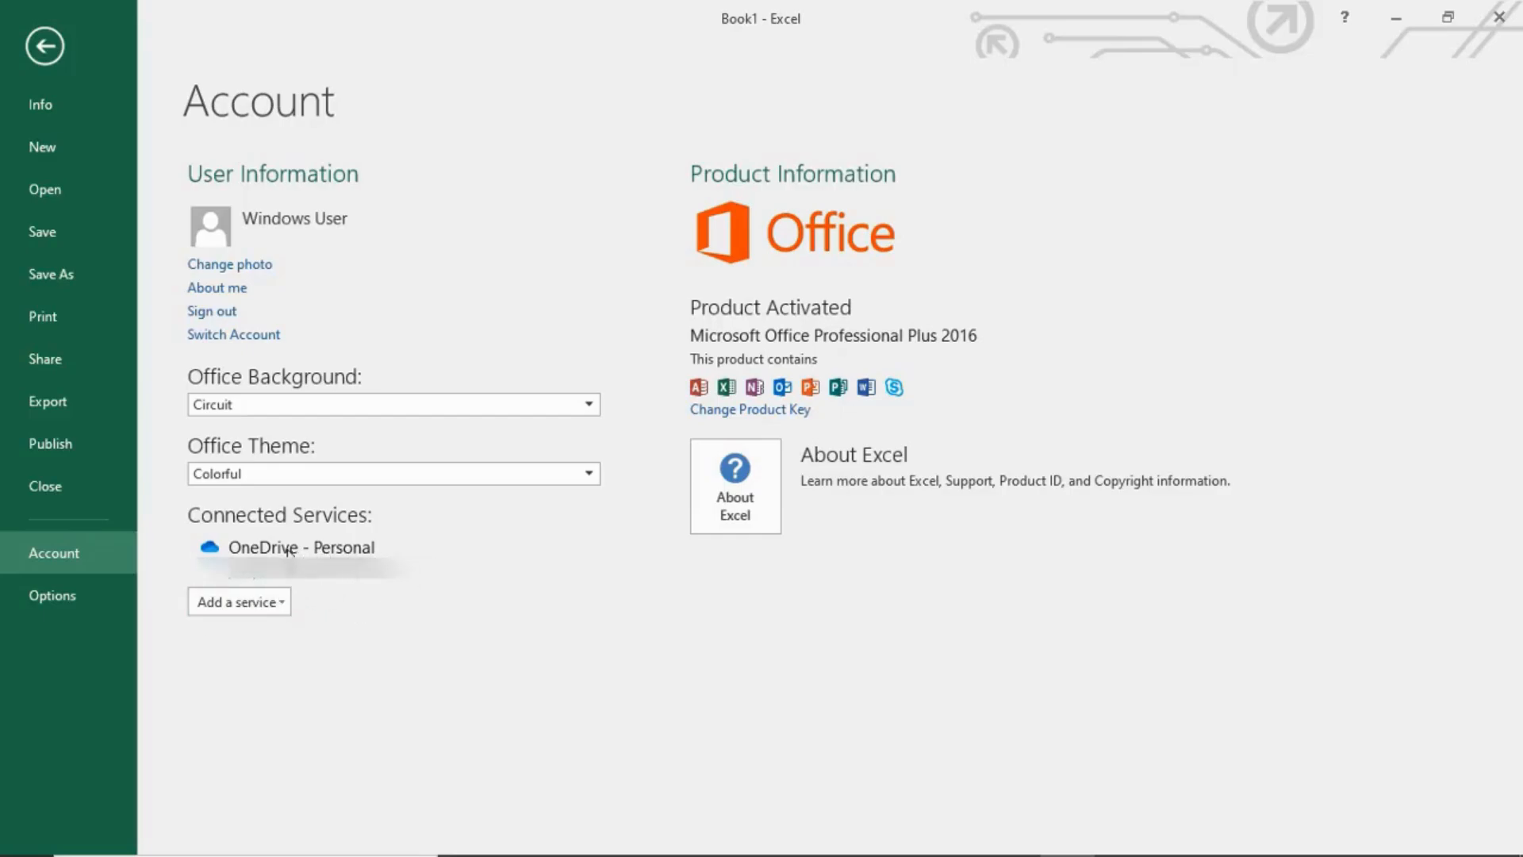
click(276, 482)
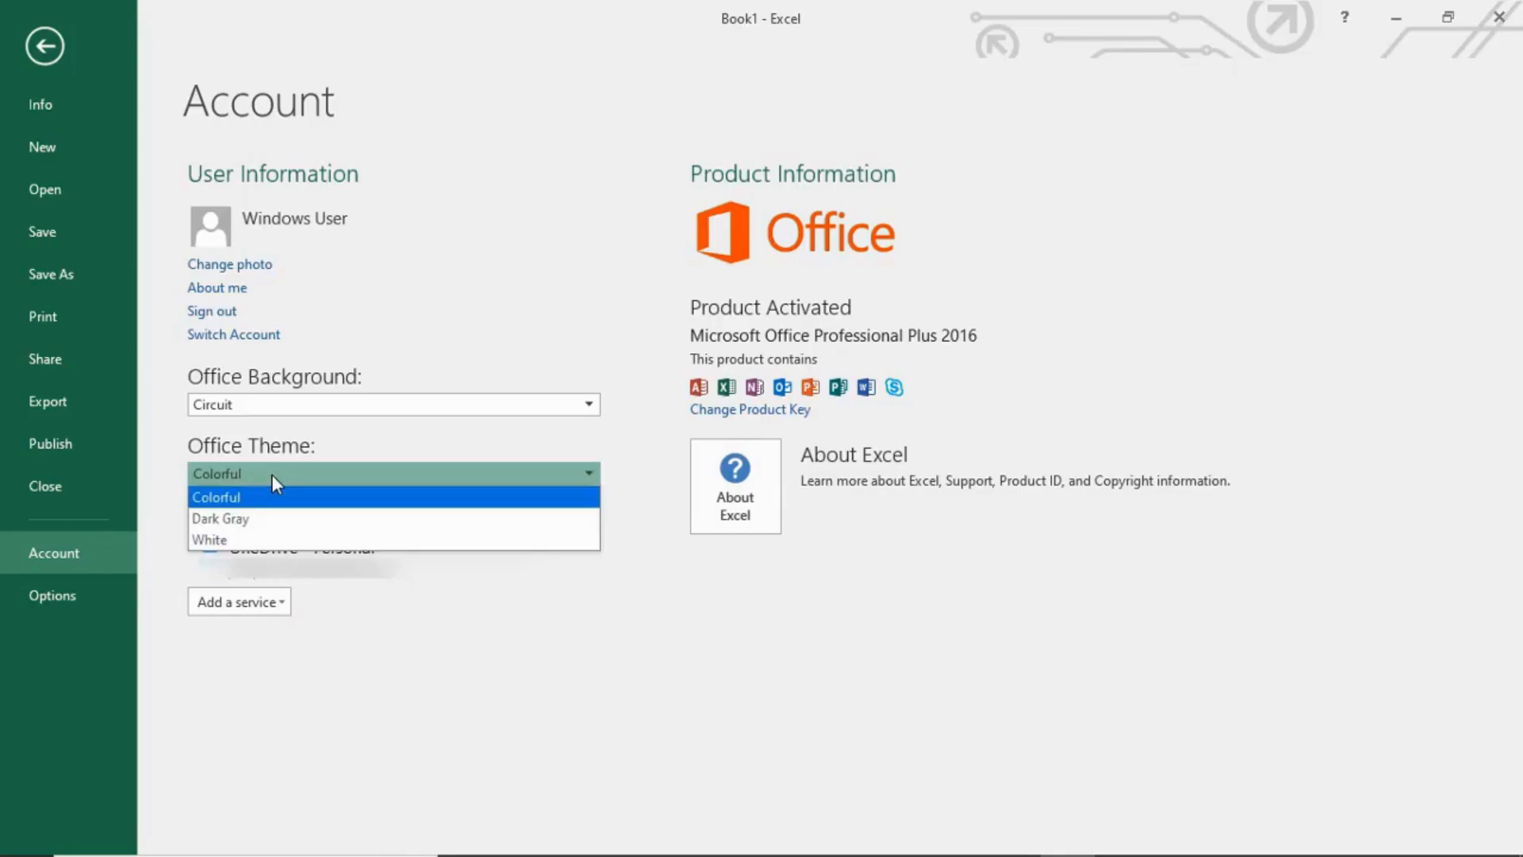
click(269, 519)
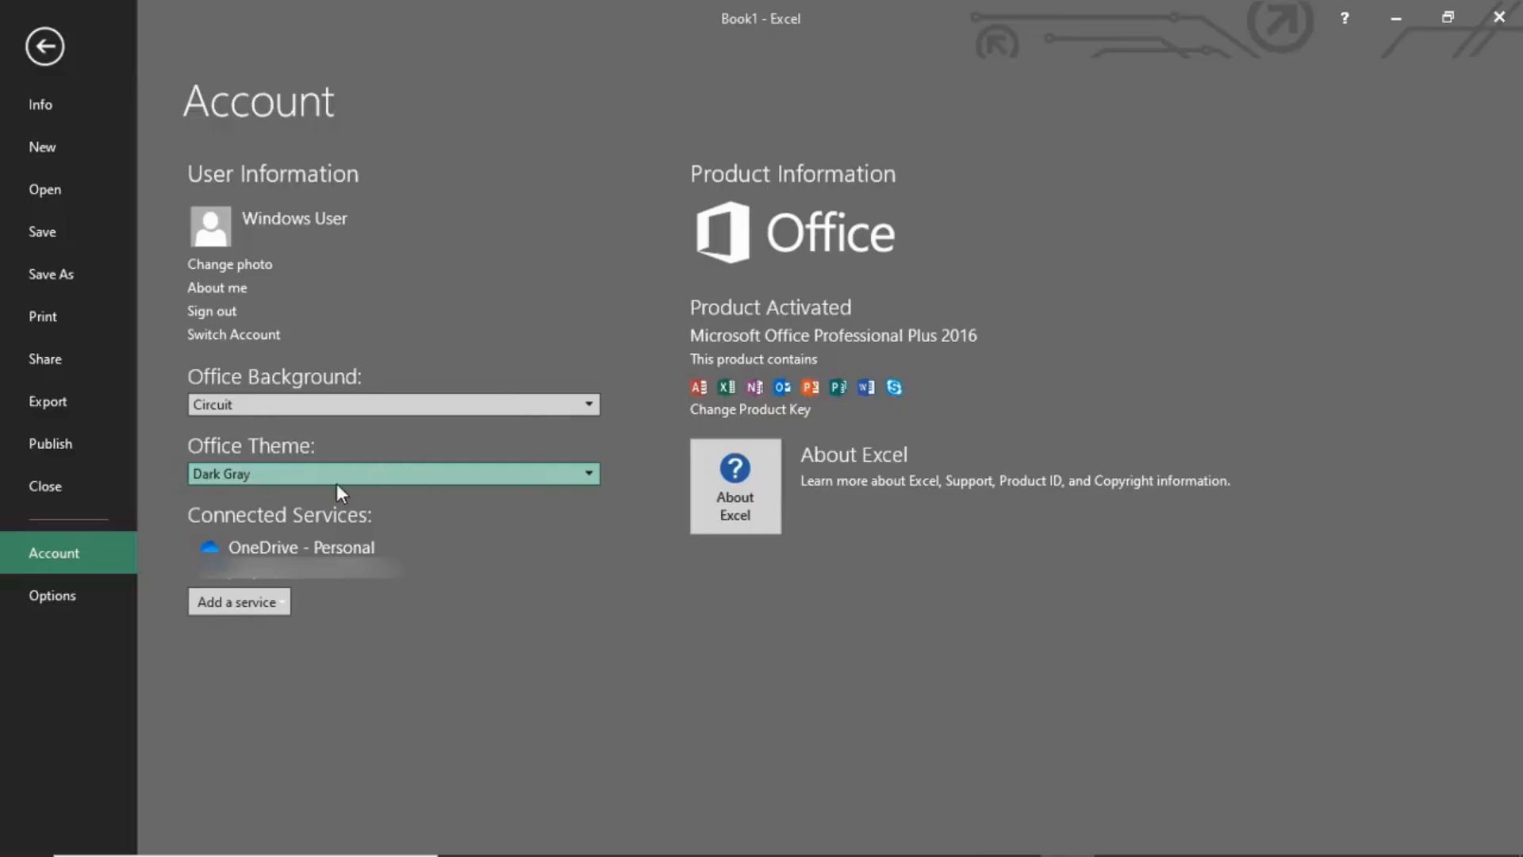
click(337, 483)
click(245, 535)
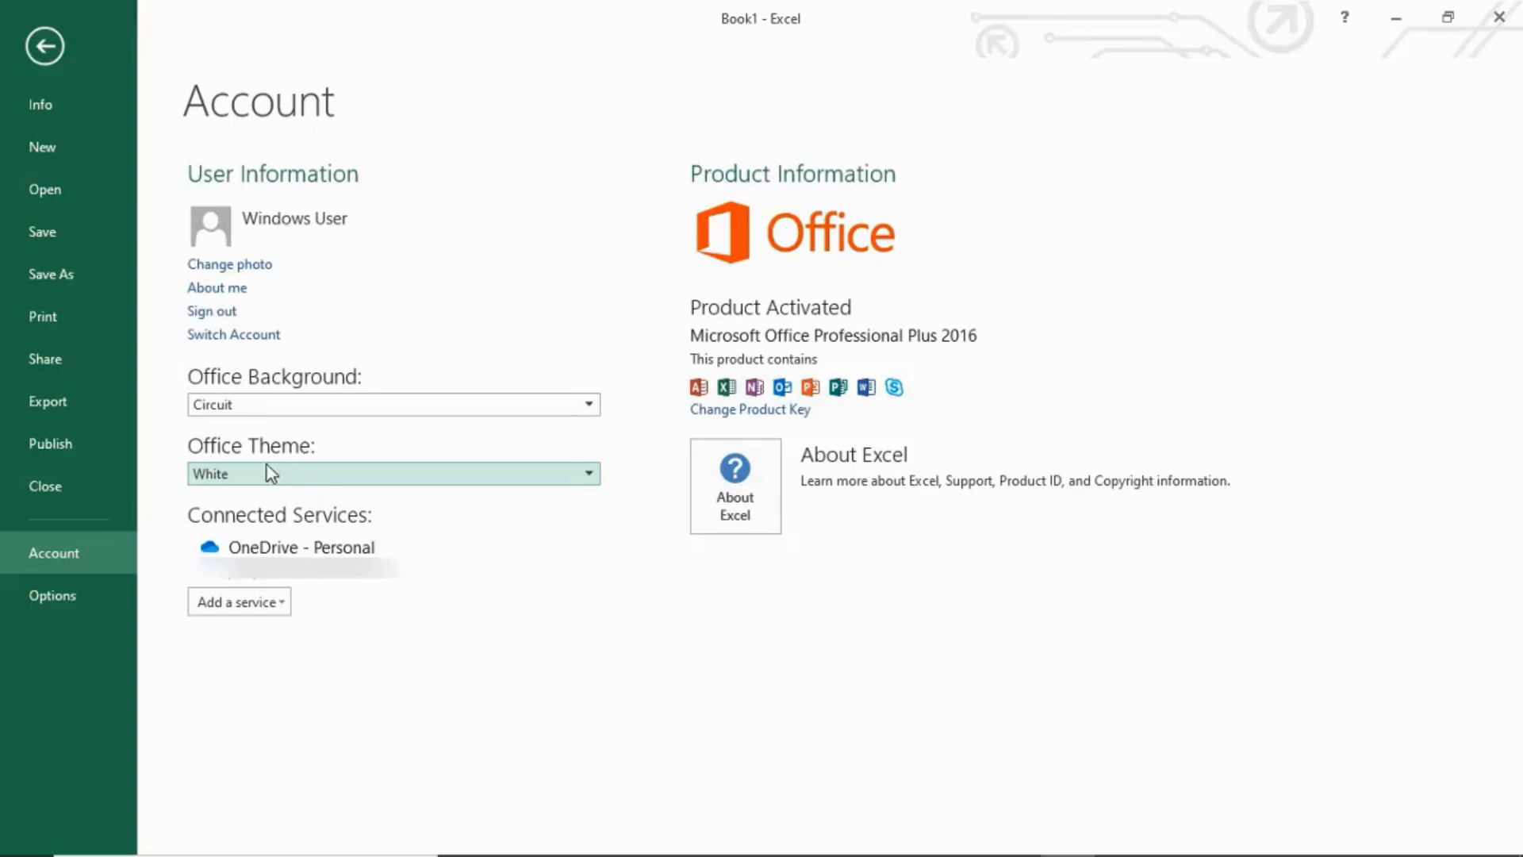
click(296, 474)
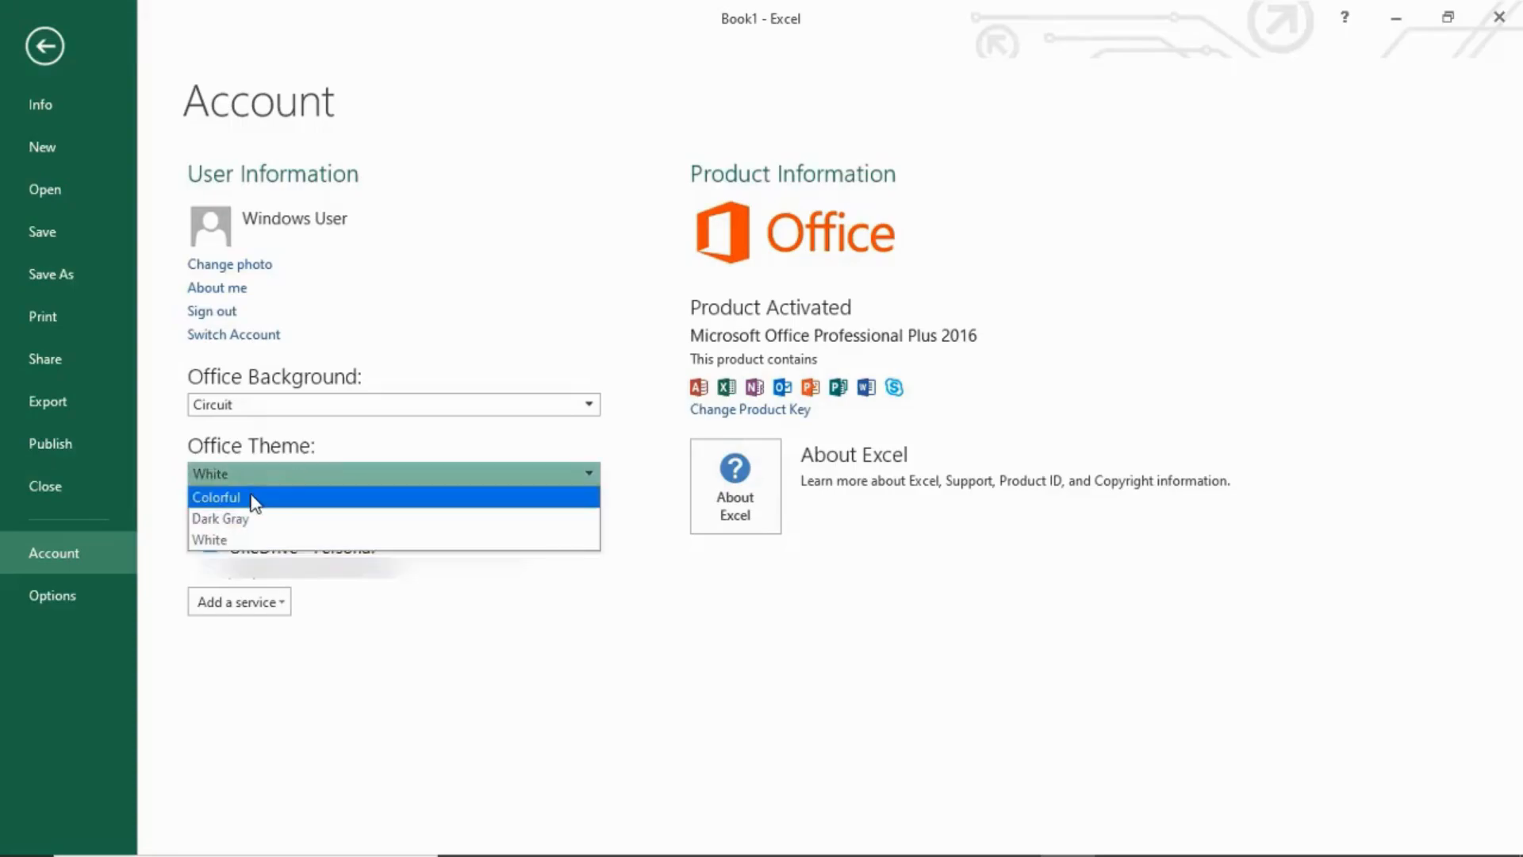
click(251, 497)
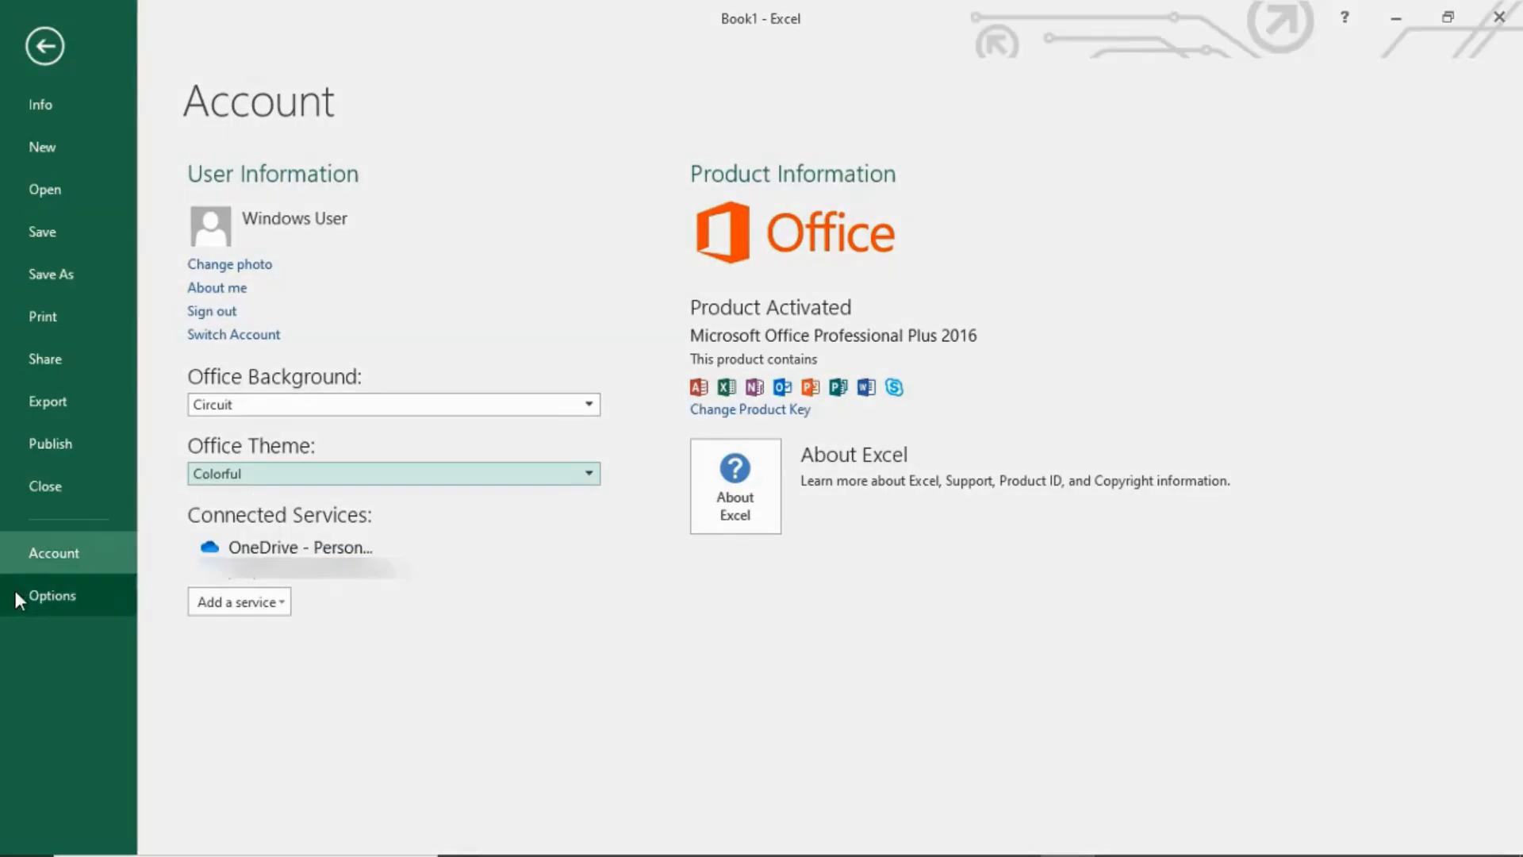
Examine the general Excel options, cancel them without changes, and return to the worksheet.
click(58, 592)
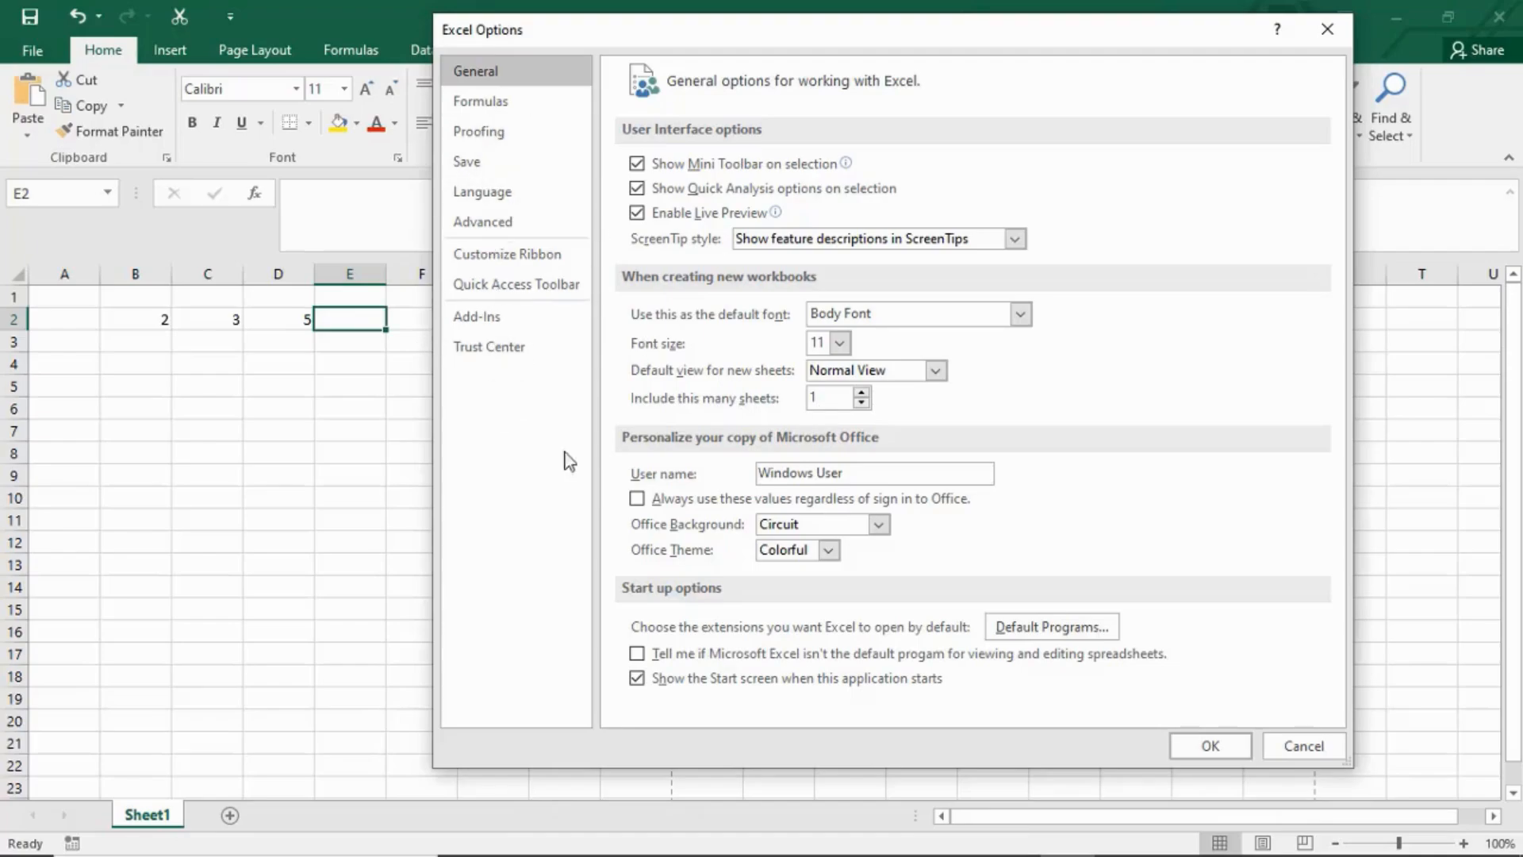
click(1304, 749)
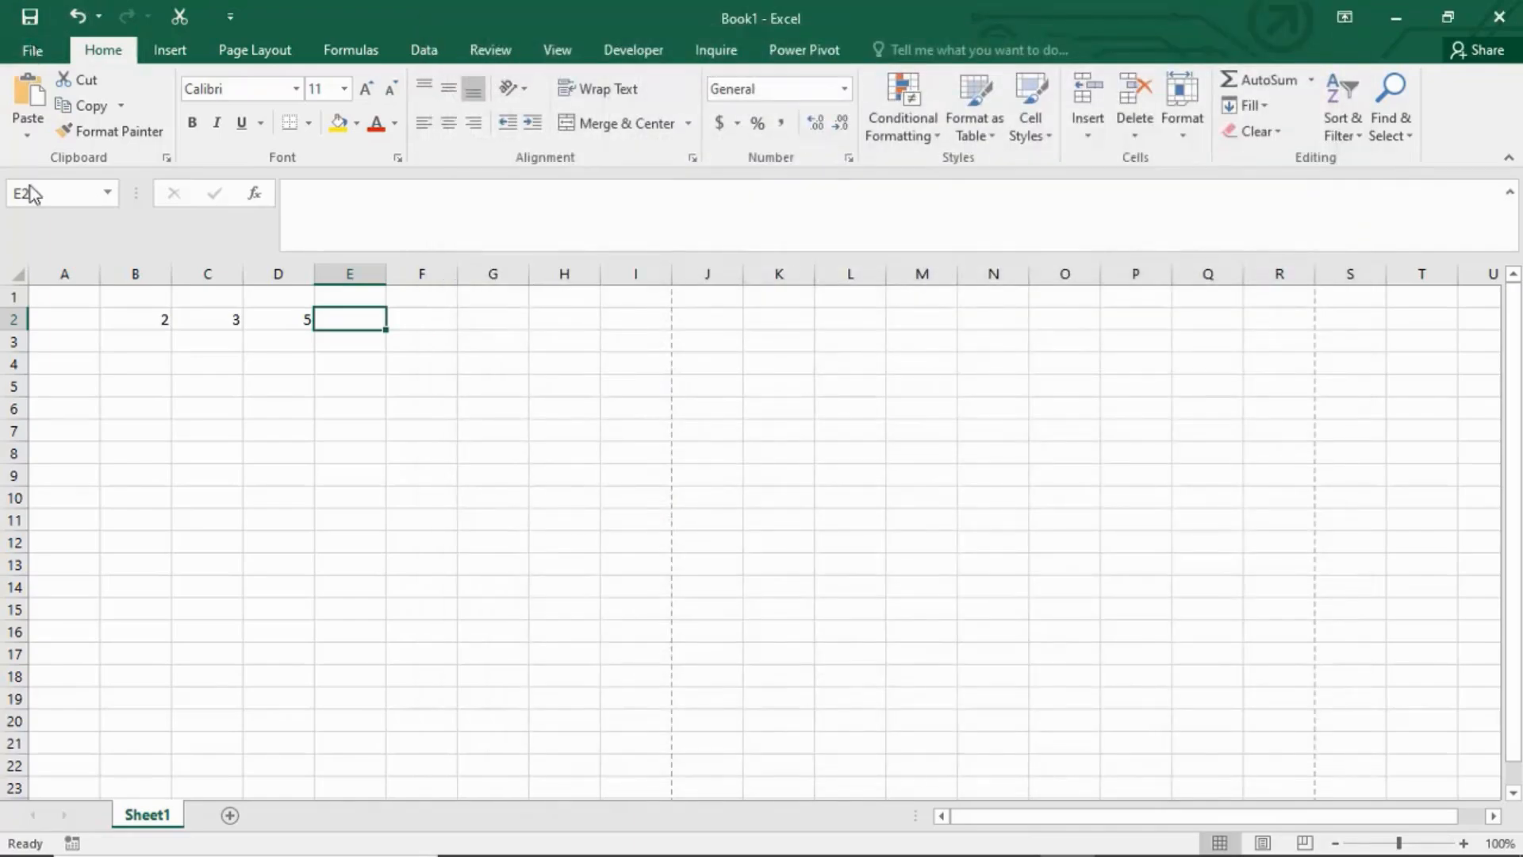
click(32, 49)
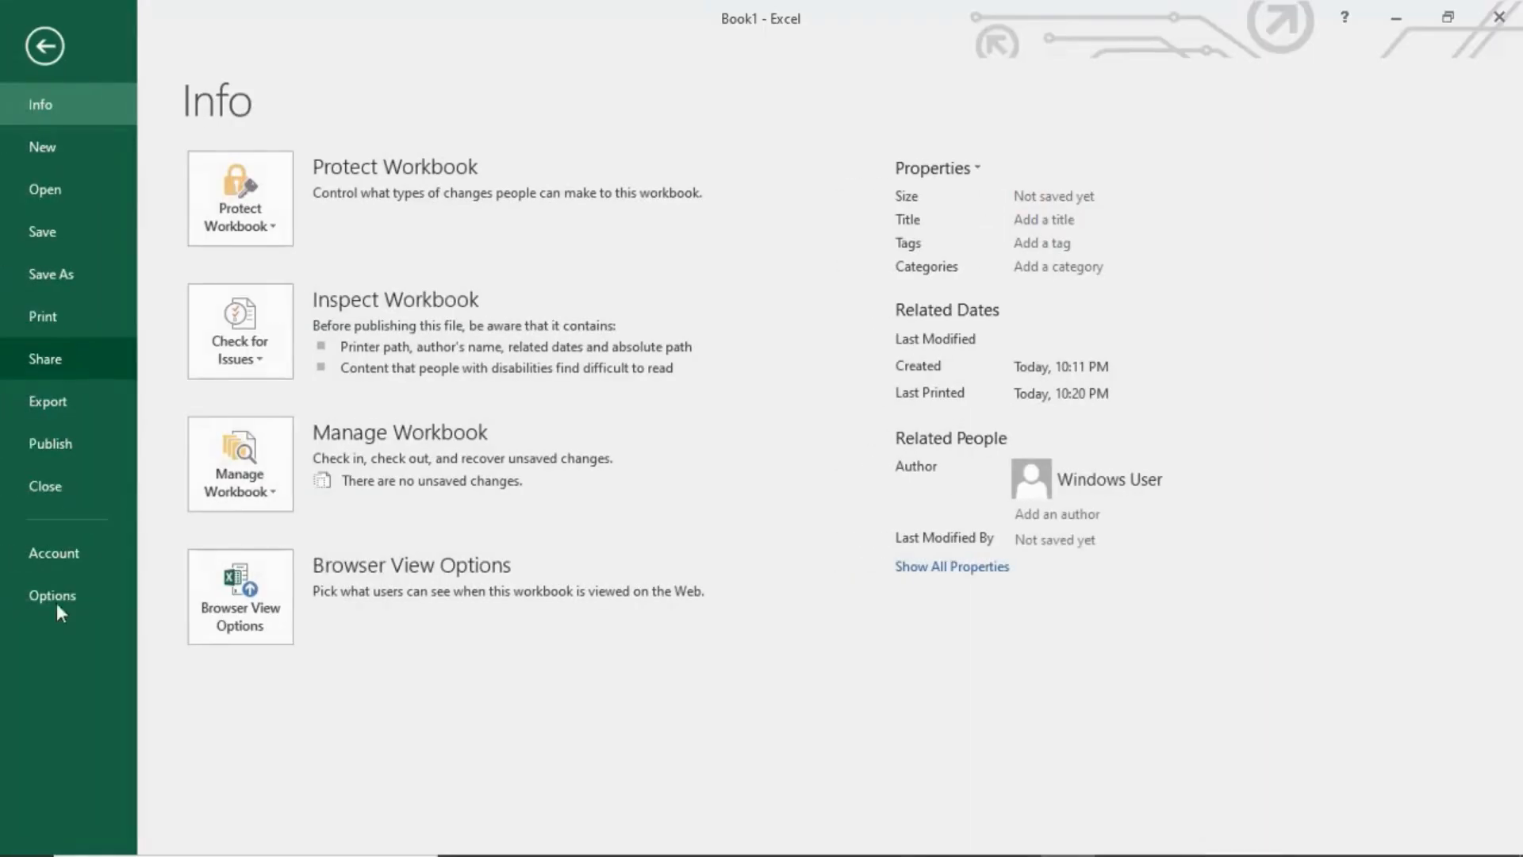
click(45, 46)
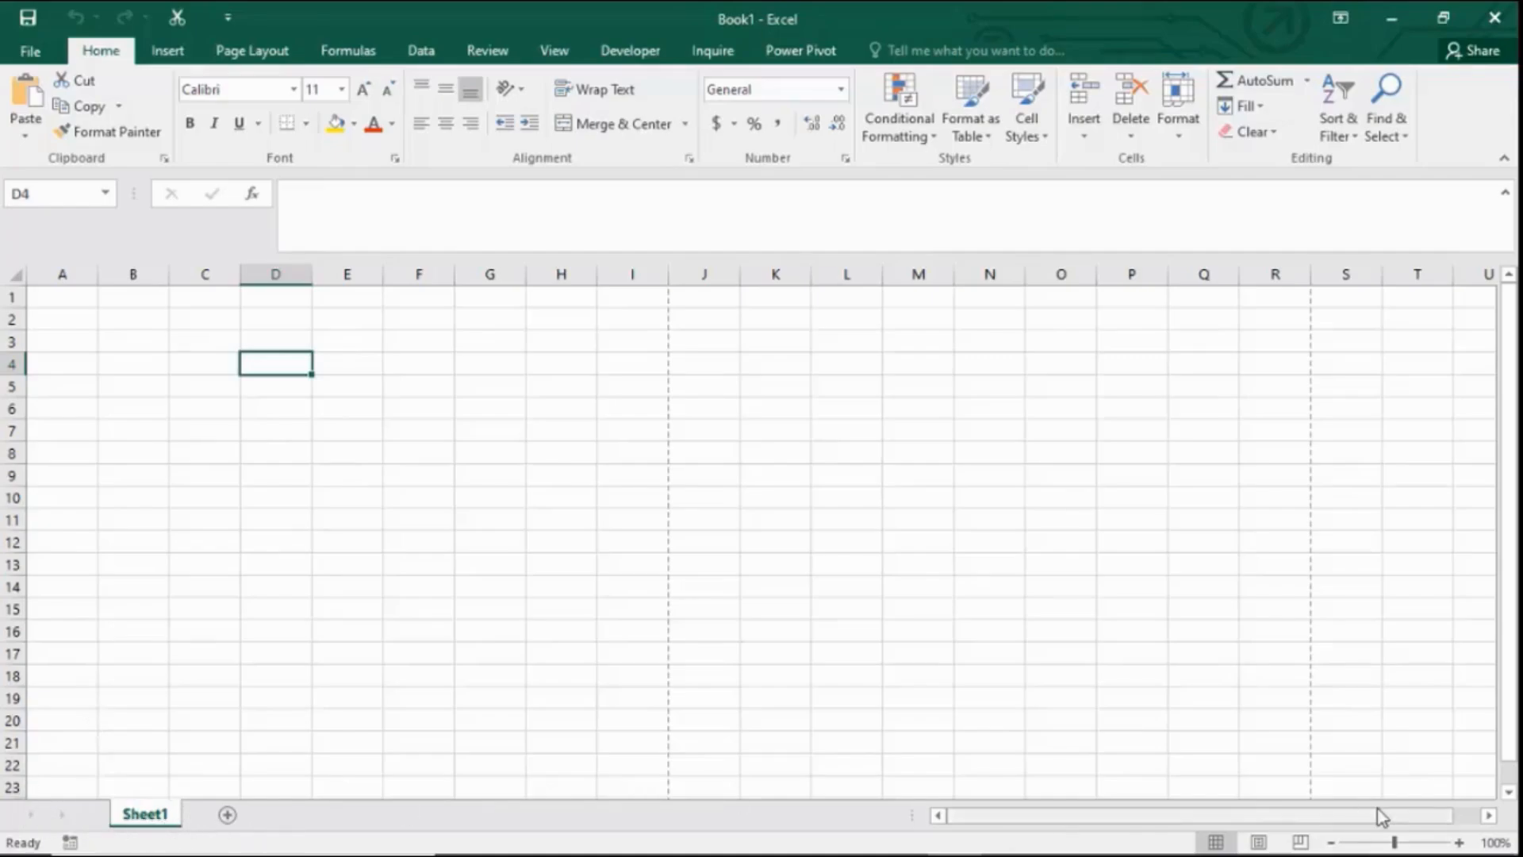
Zoom the worksheet in to 140%, and zoom back out to 110%.
click(1458, 843)
click(1458, 843)
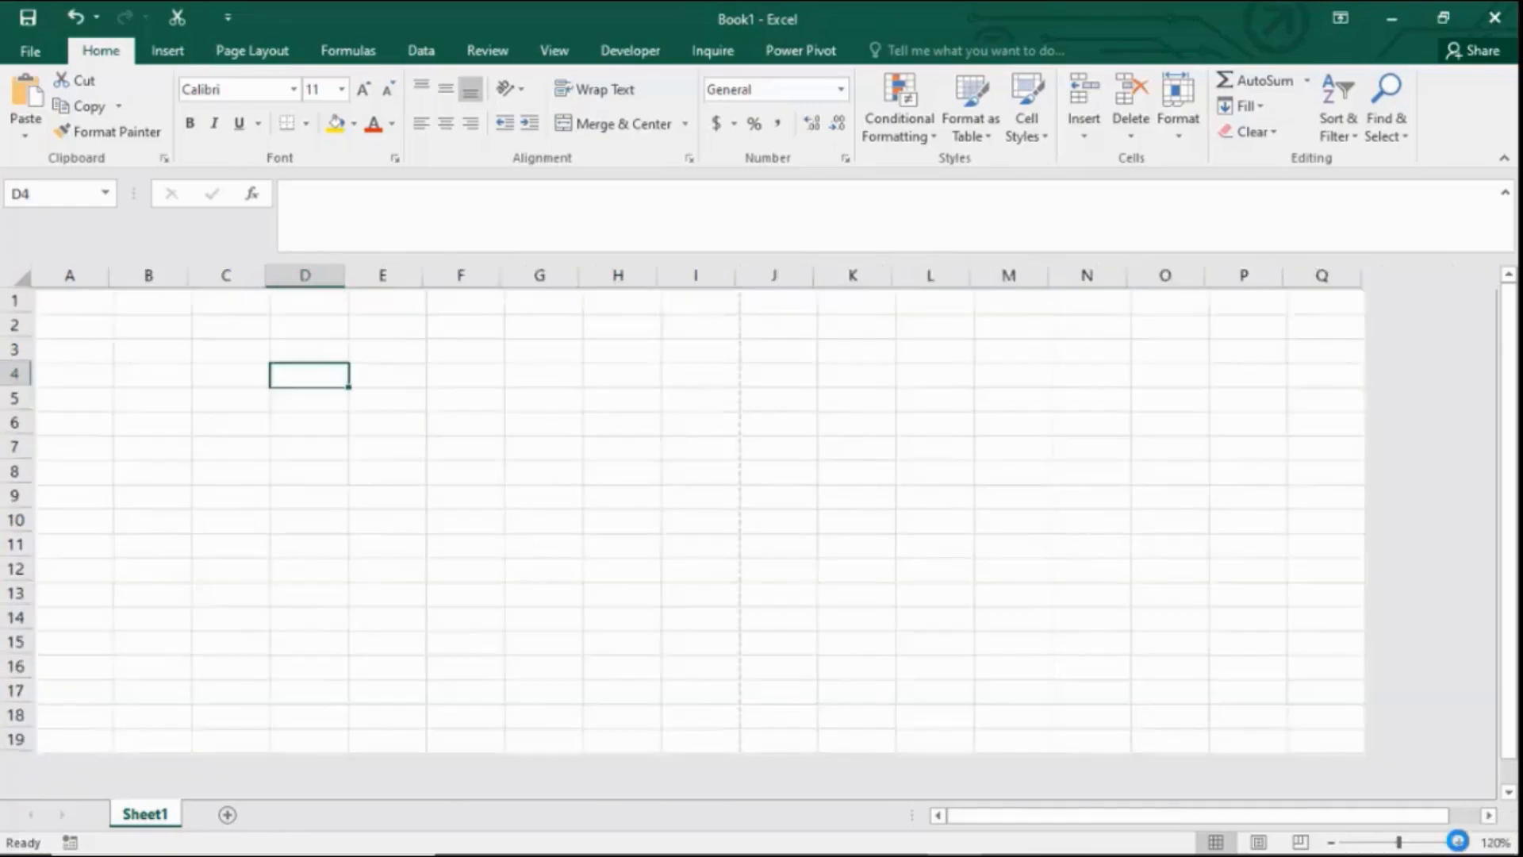
click(1458, 843)
click(1458, 843)
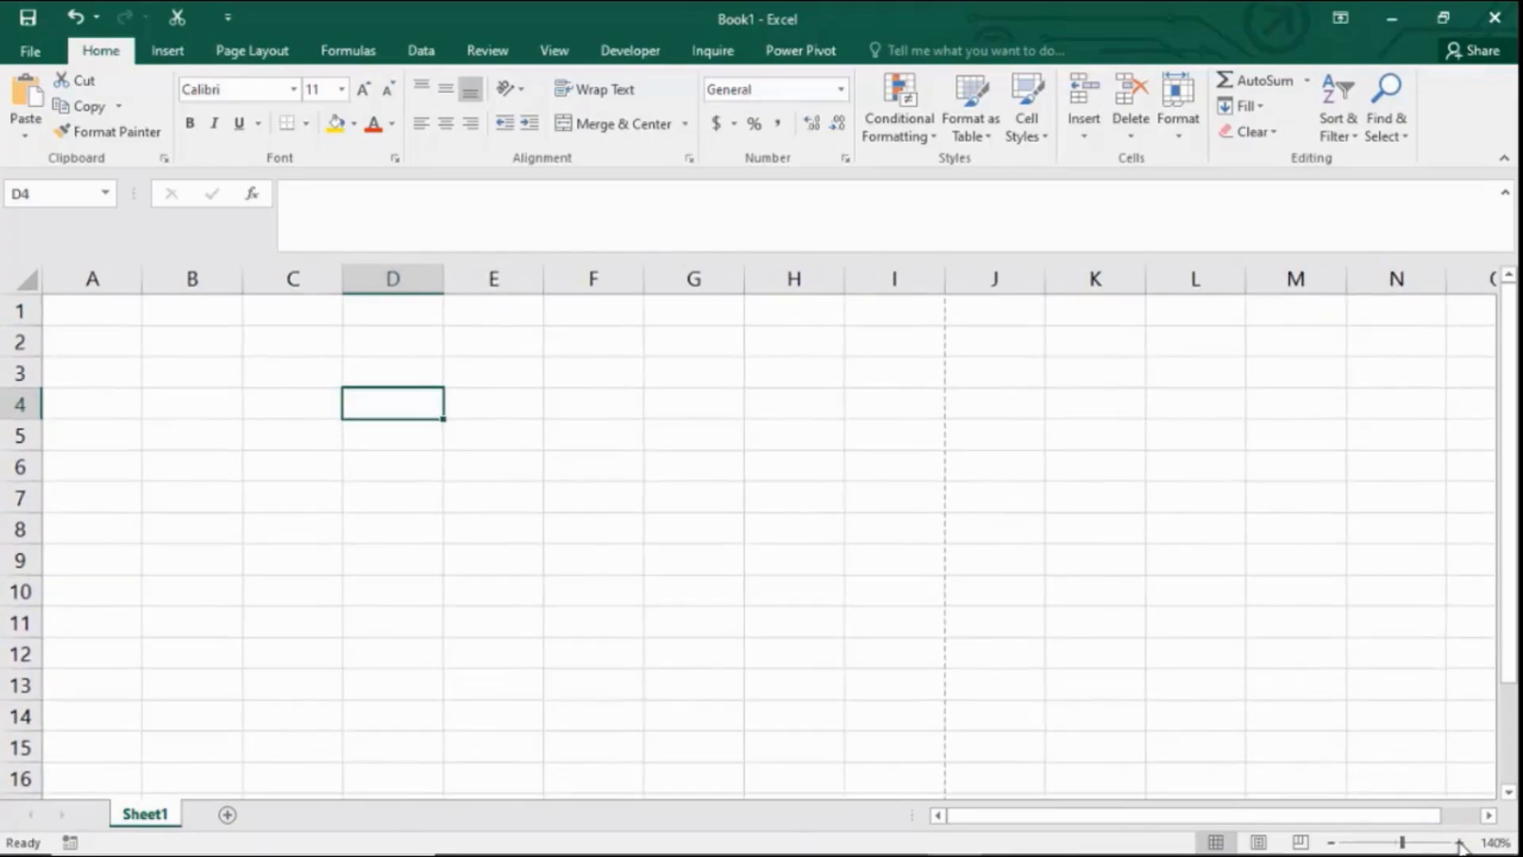
click(1331, 843)
click(1330, 842)
click(1330, 842)
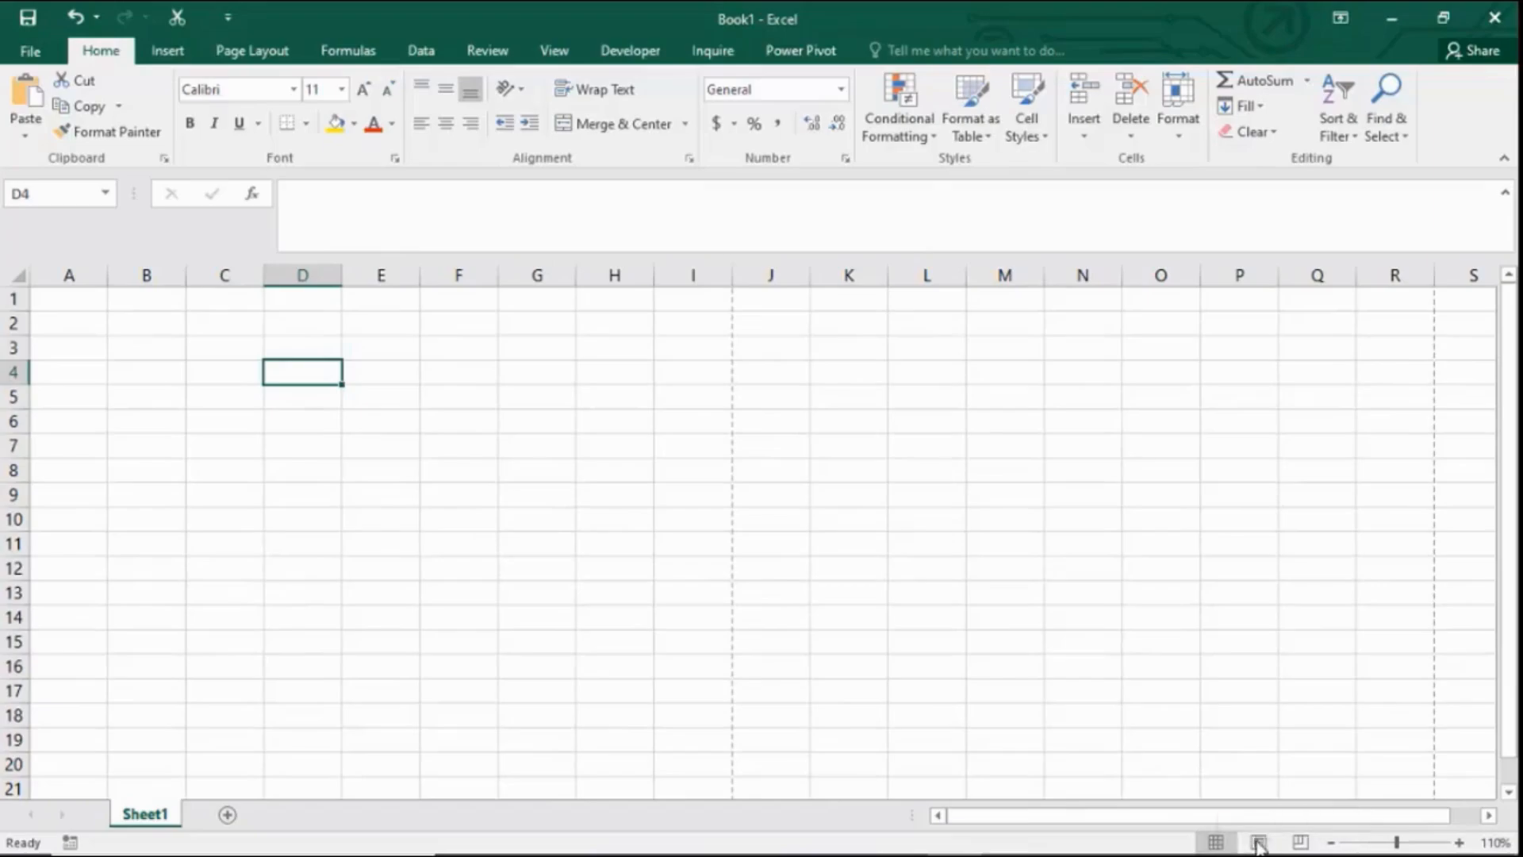
View the sheet in Page Layout and Page Break Preview, and return to Normal view at 100% zoom.
click(1261, 841)
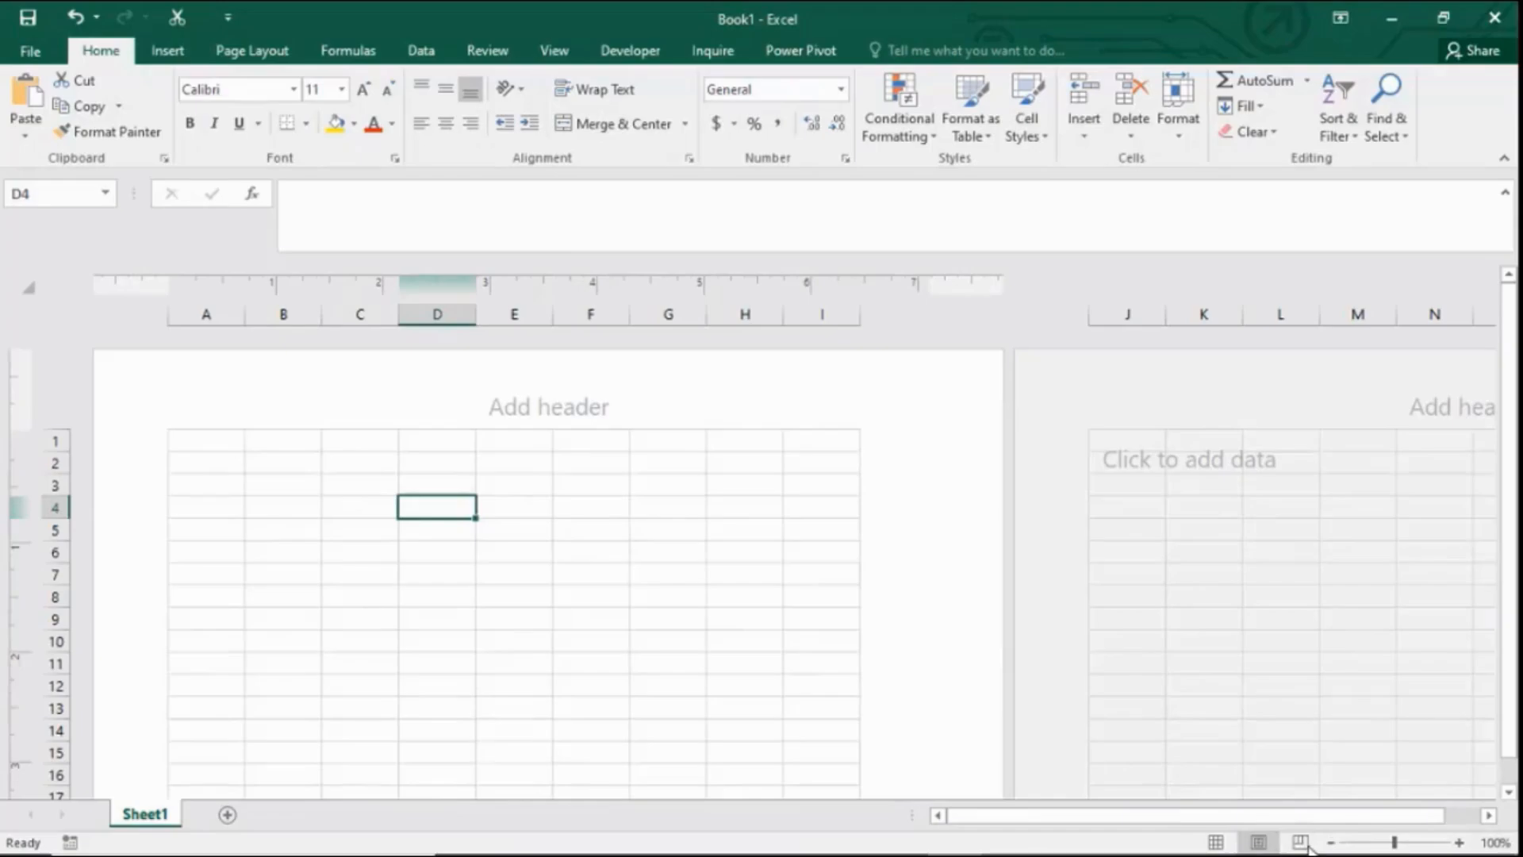
click(1302, 842)
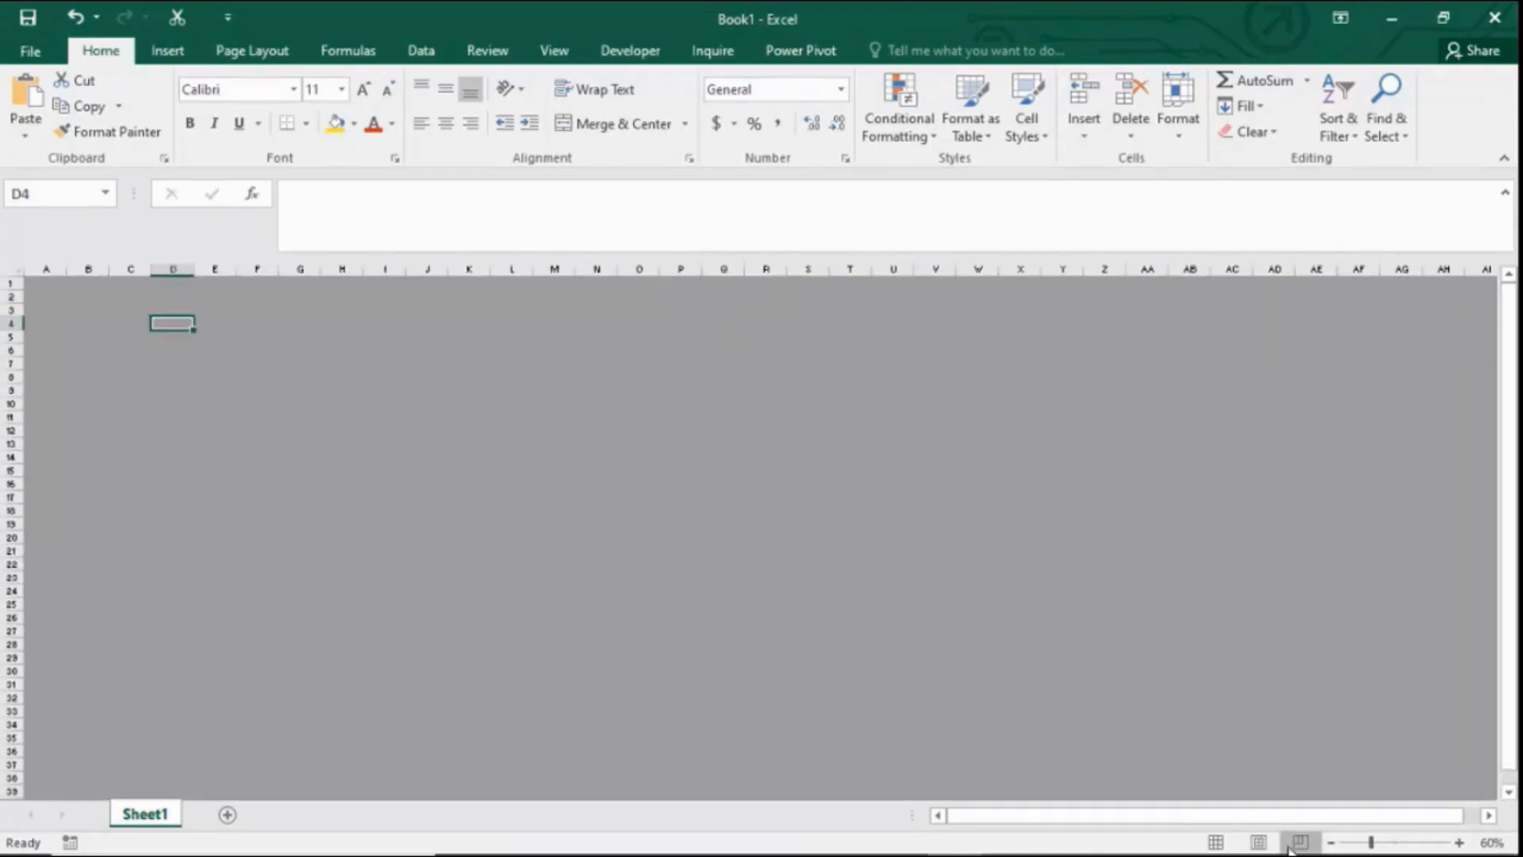
click(1216, 842)
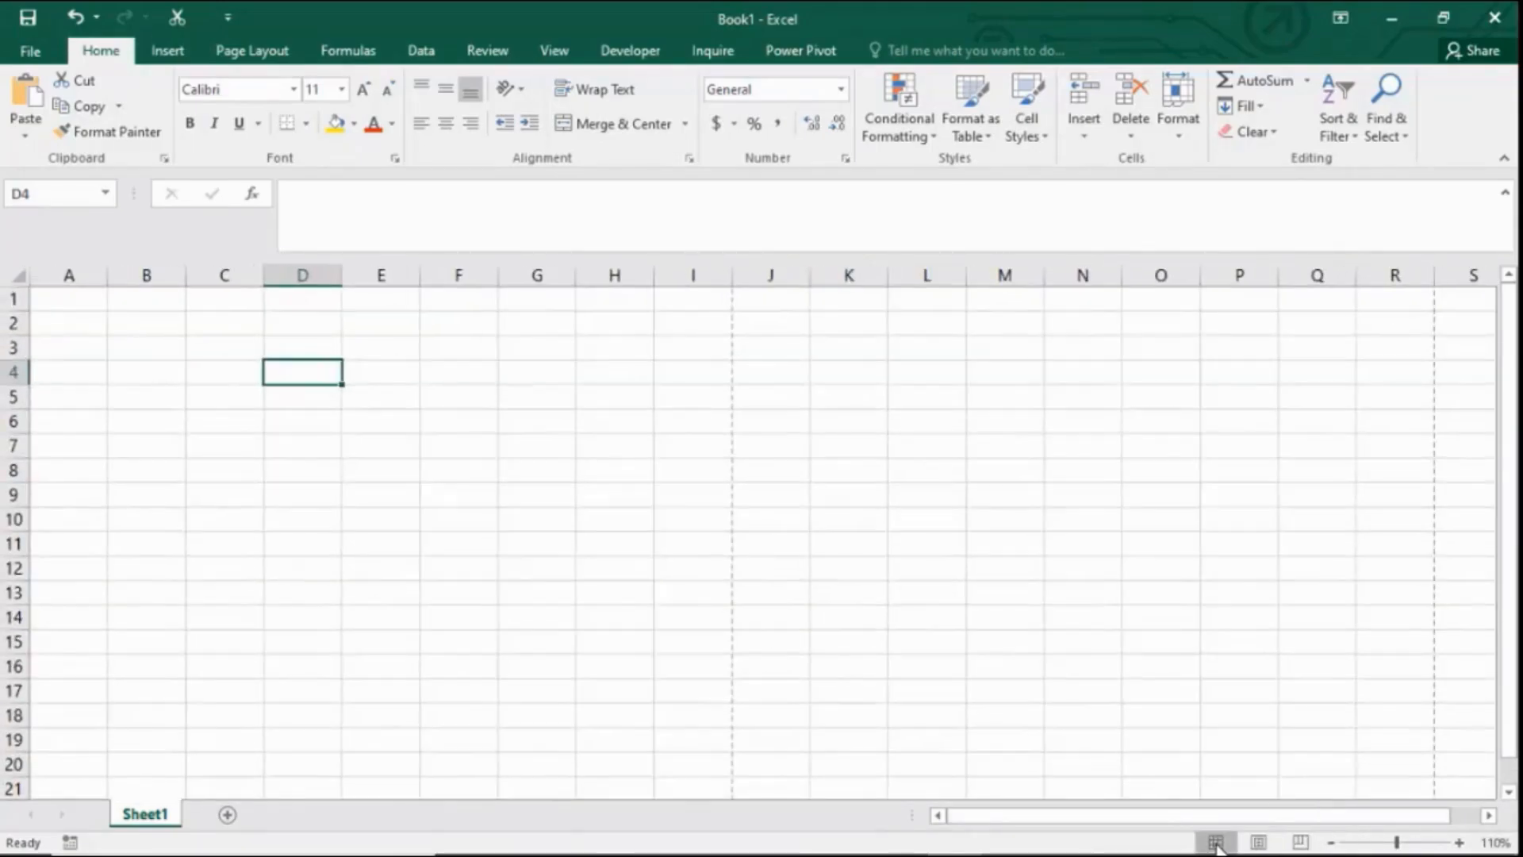
click(1331, 842)
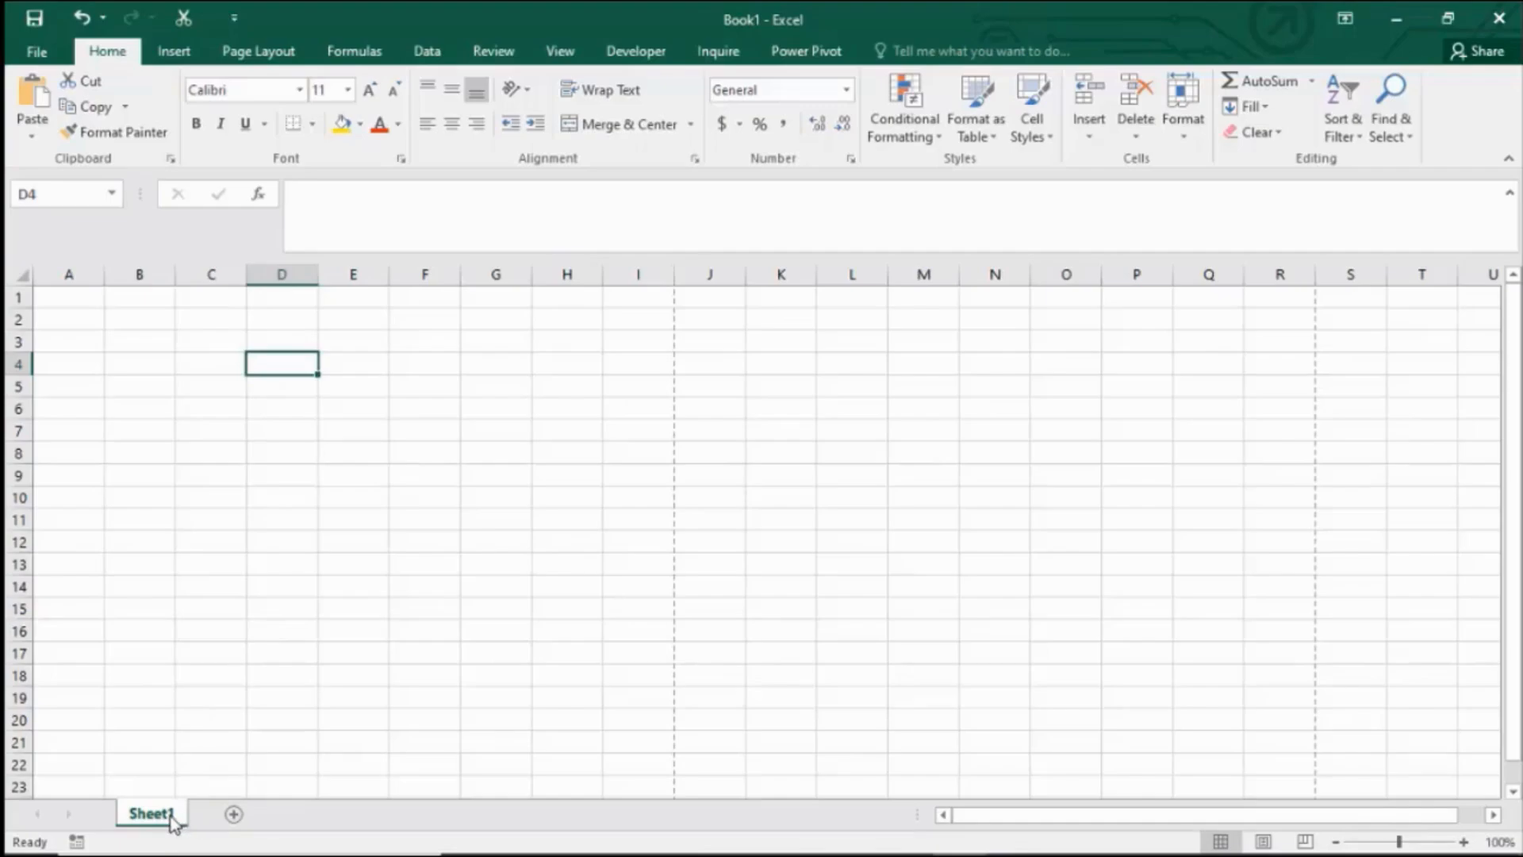
Add a second worksheet to the workbook and rename Sheet1 as SALES.
mouse_move(216, 833)
click(233, 815)
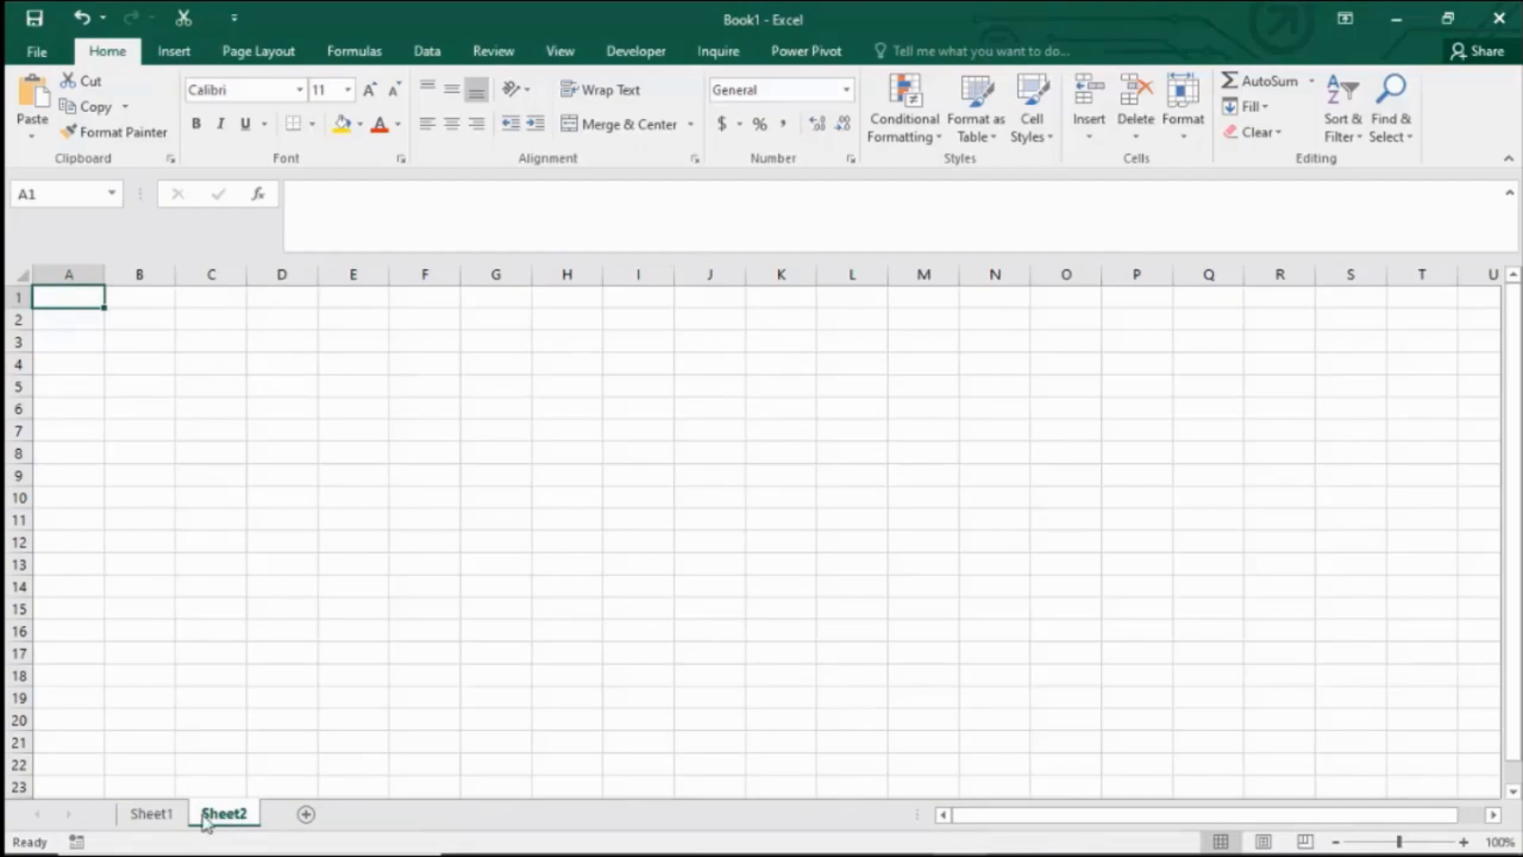
click(152, 817)
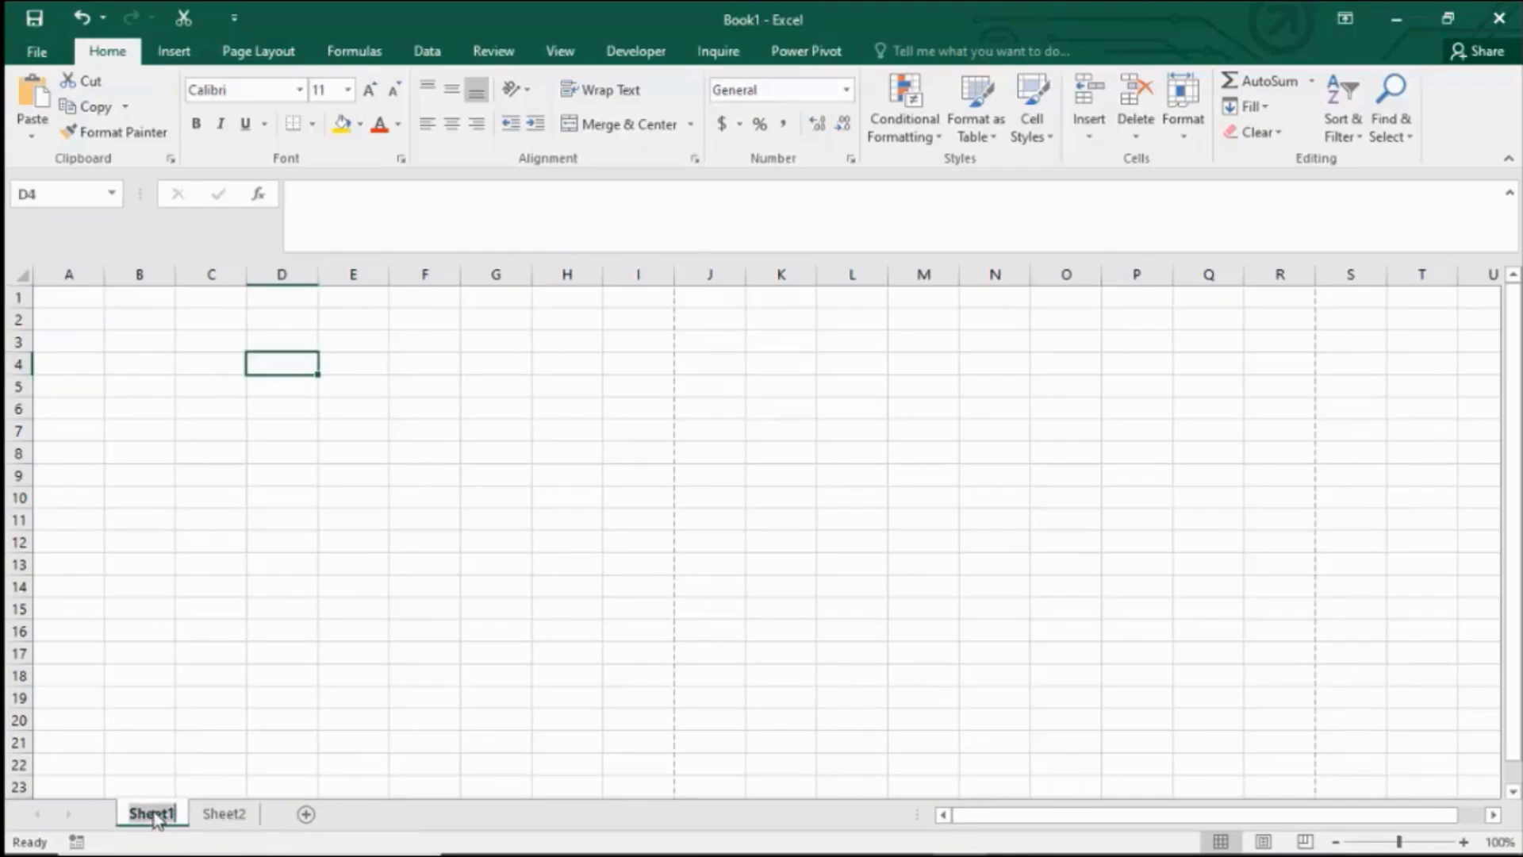
double_click(153, 815)
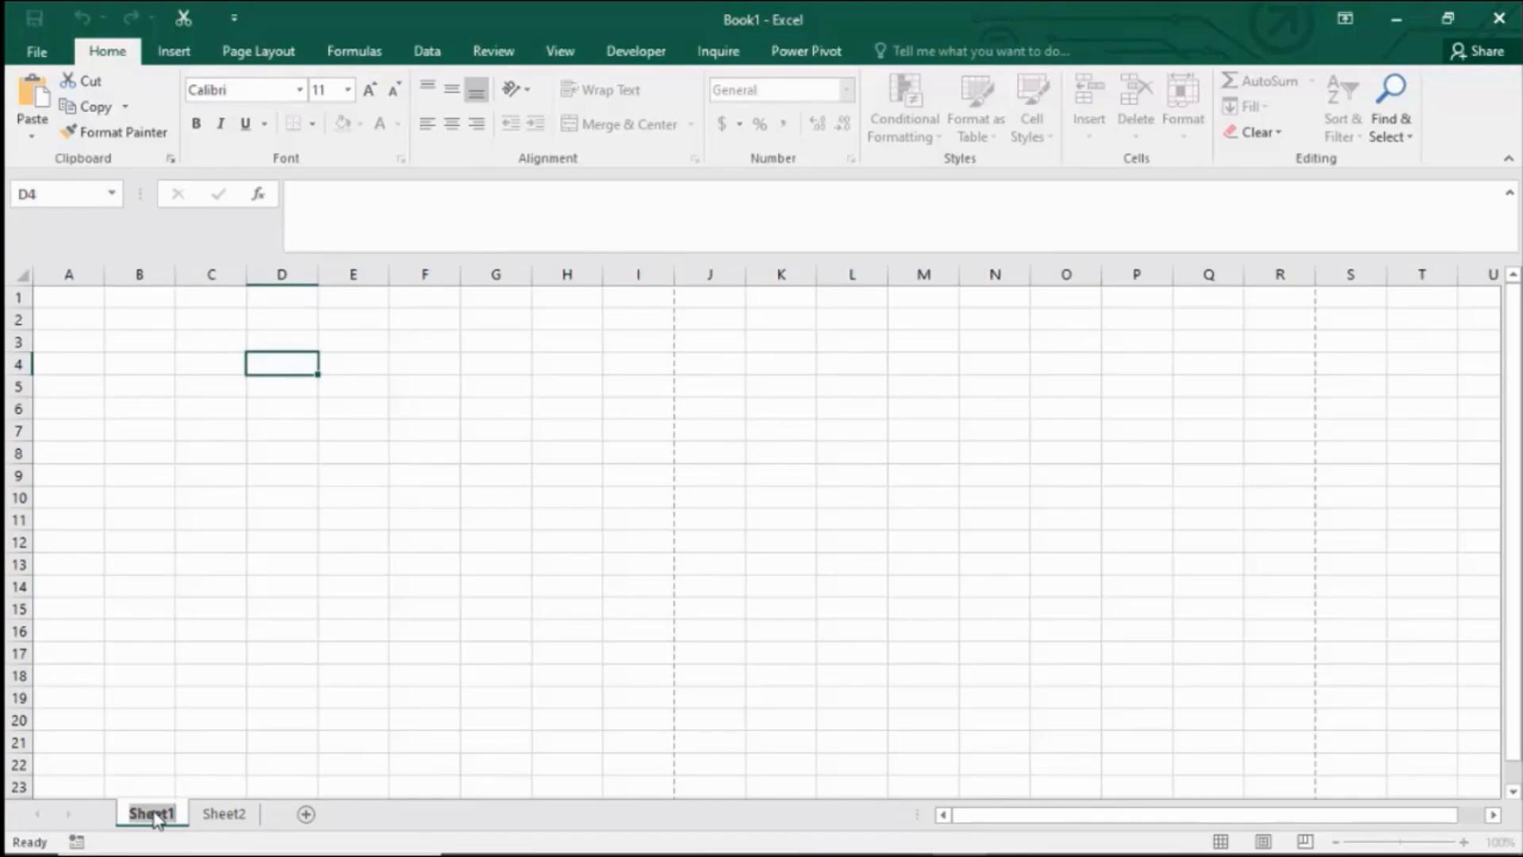
text(SALES)
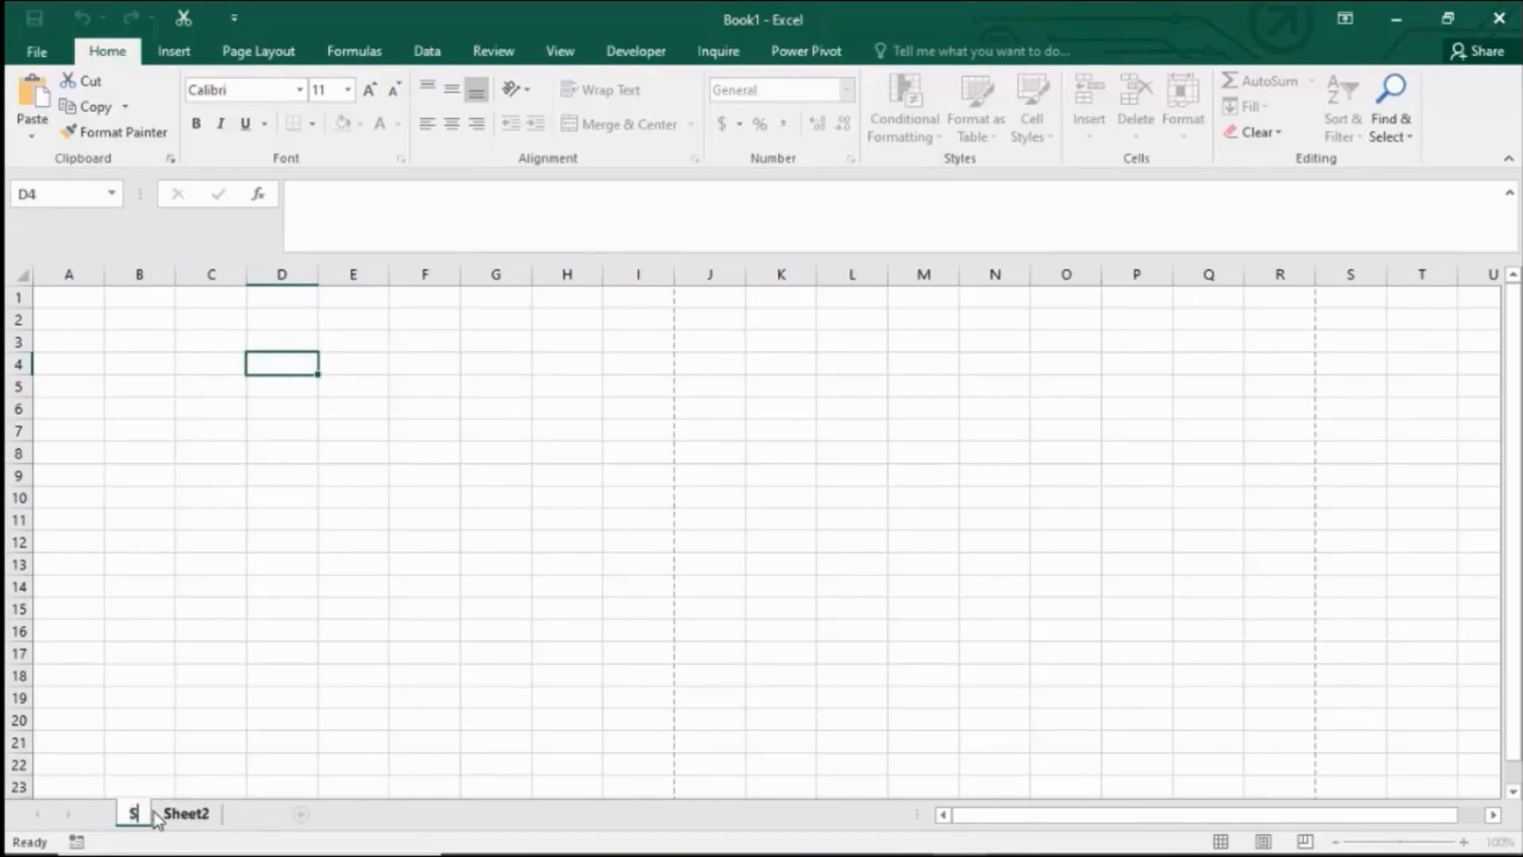
Rename Sheet2 as PROFIT.
click(216, 817)
double_click(218, 812)
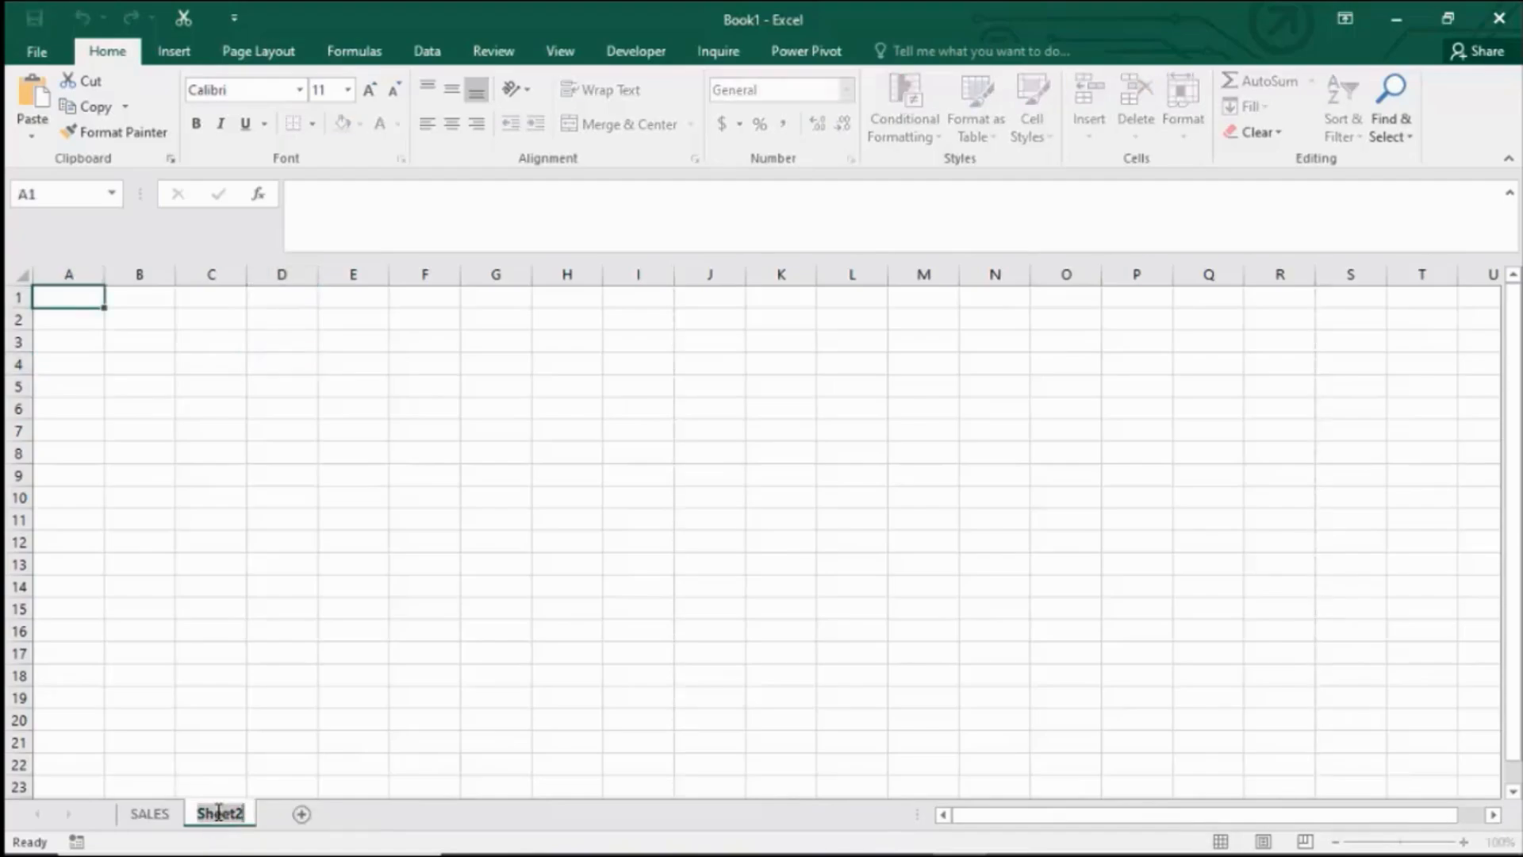
text(PROFIT)
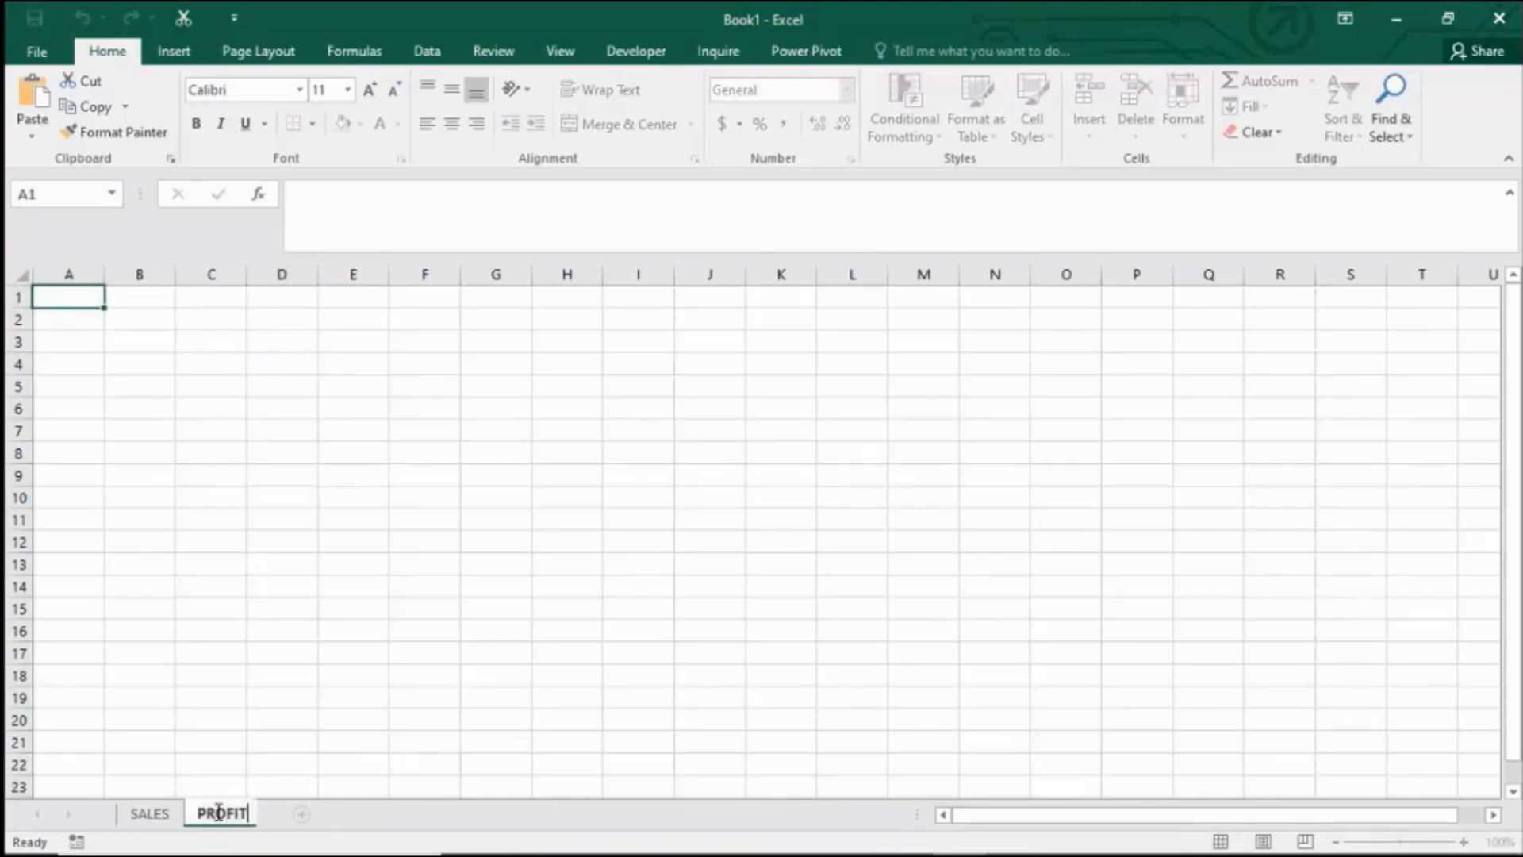
key(Return)
click(371, 731)
Enter 50 in cell B5 and 7P0 in cell B6 of the SALES sheet.
click(148, 812)
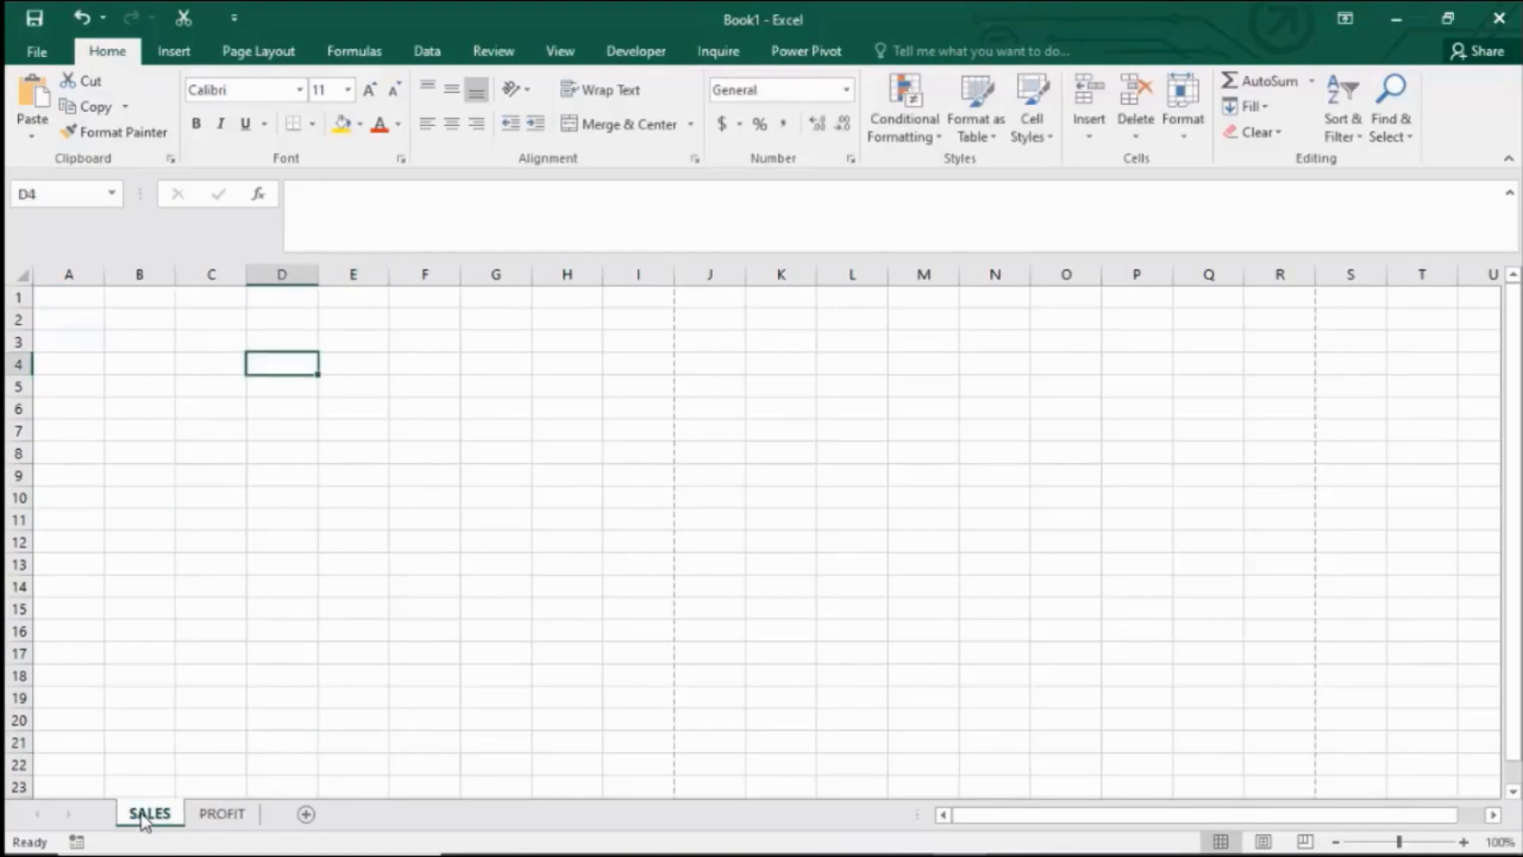
click(217, 815)
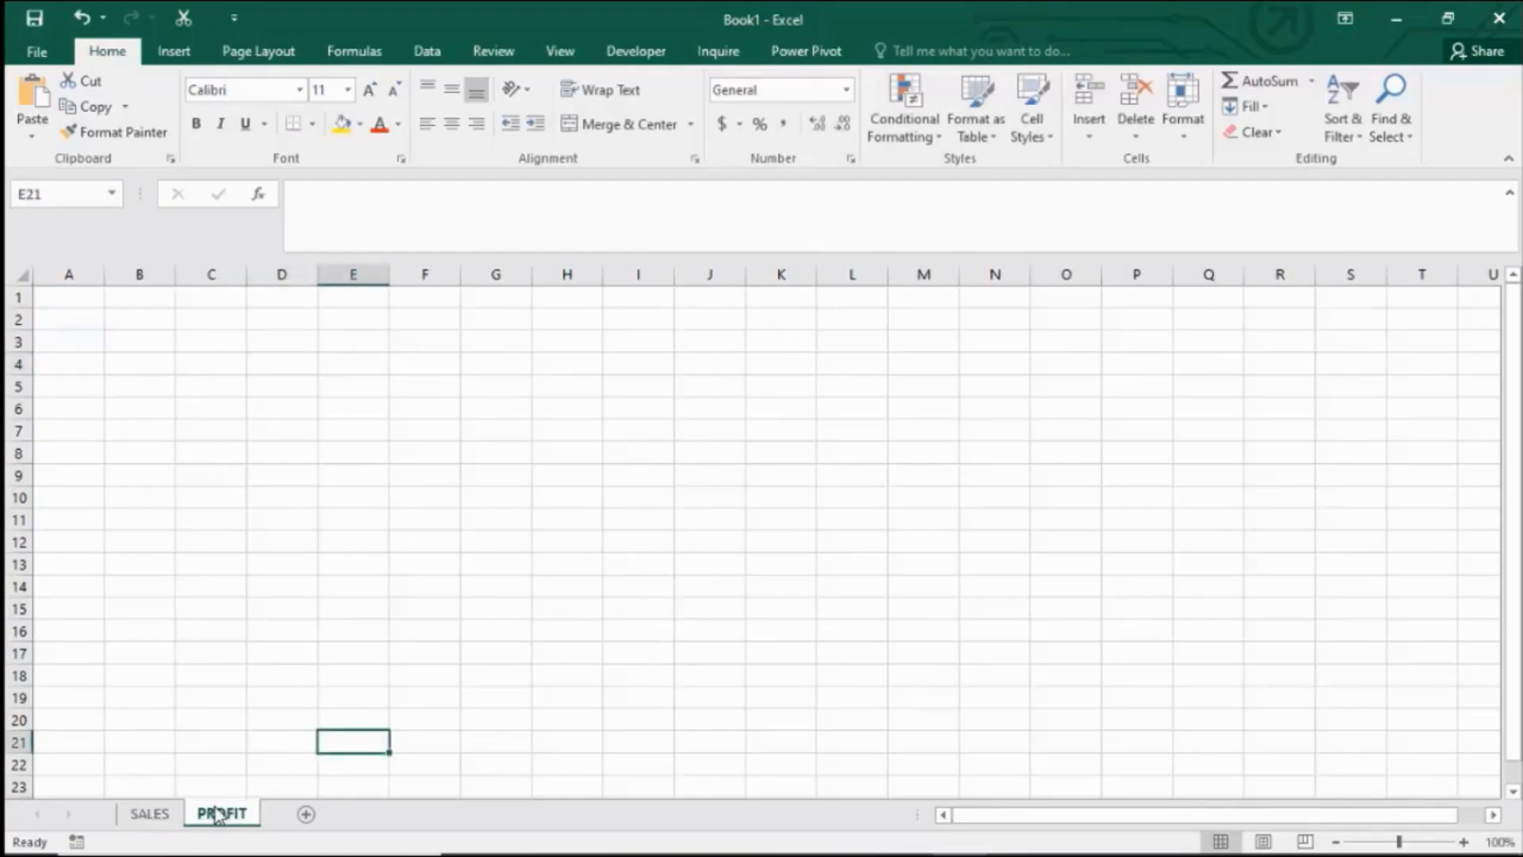
click(149, 815)
click(123, 379)
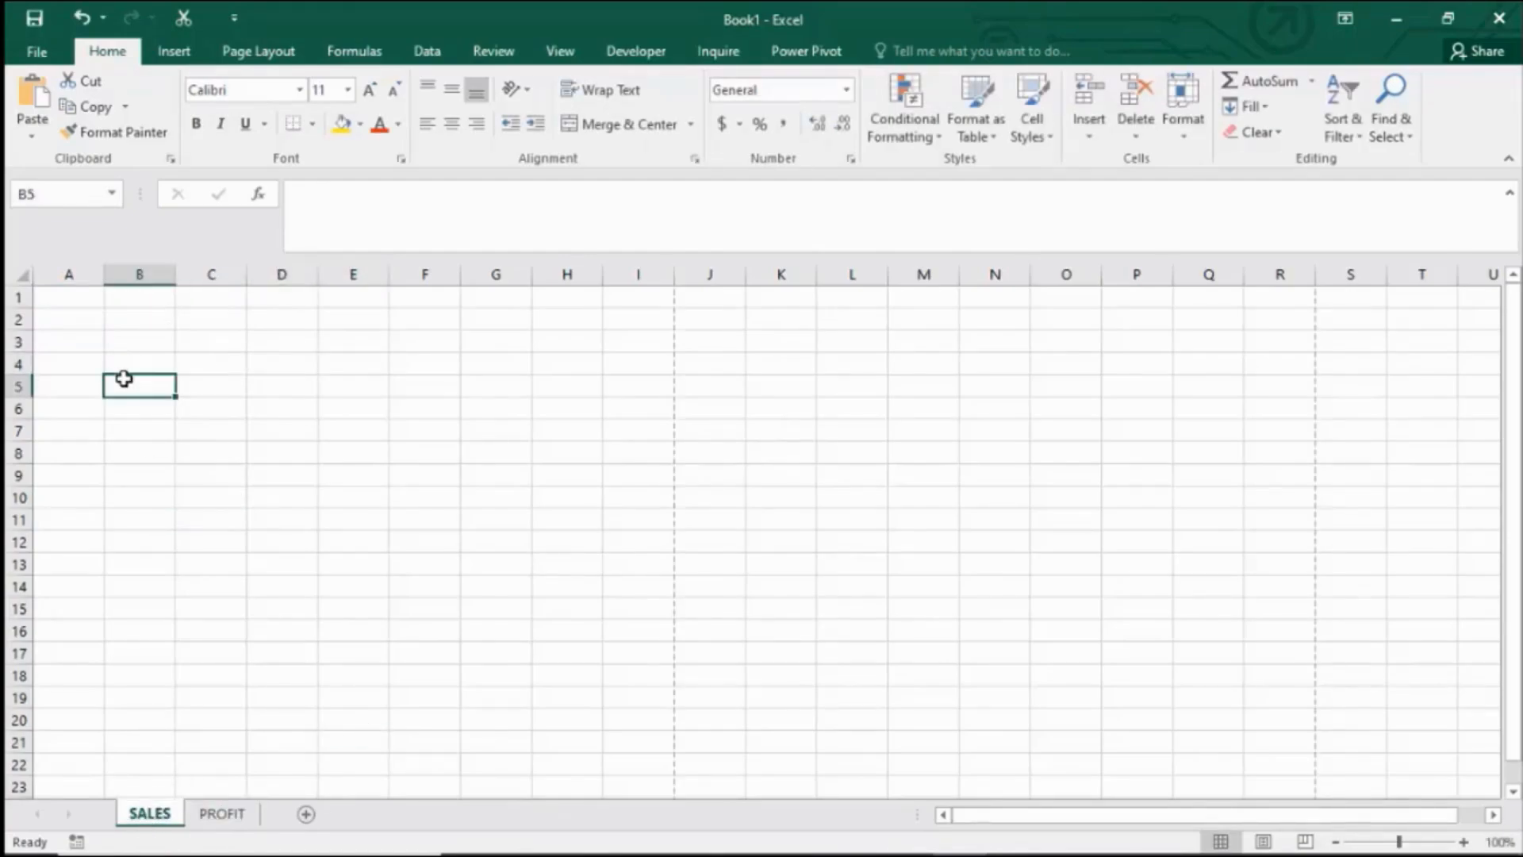
text(50)
key(Return)
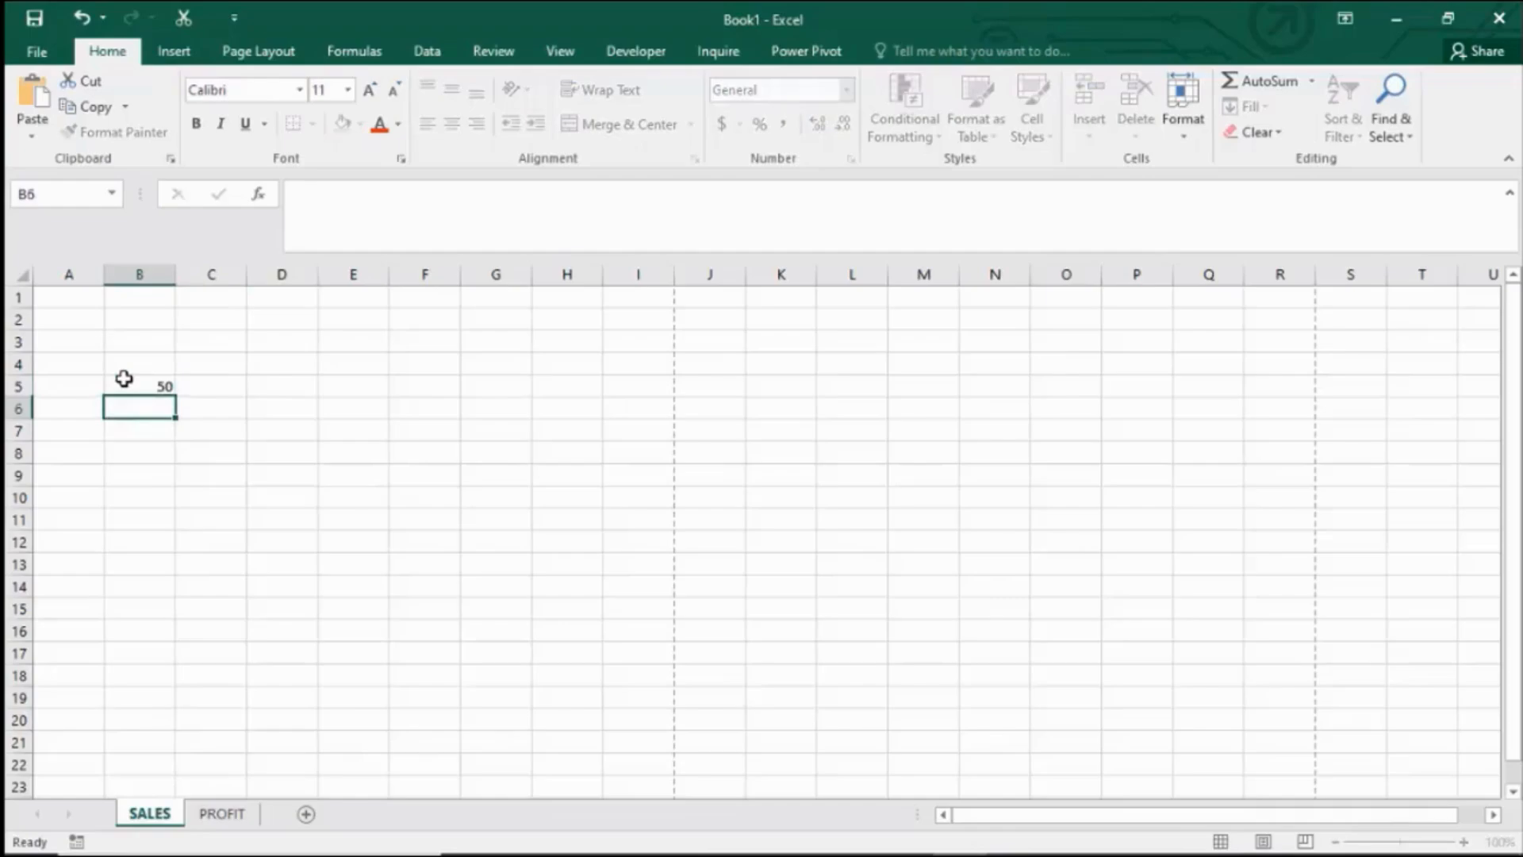
text(7P0)
key(Return)
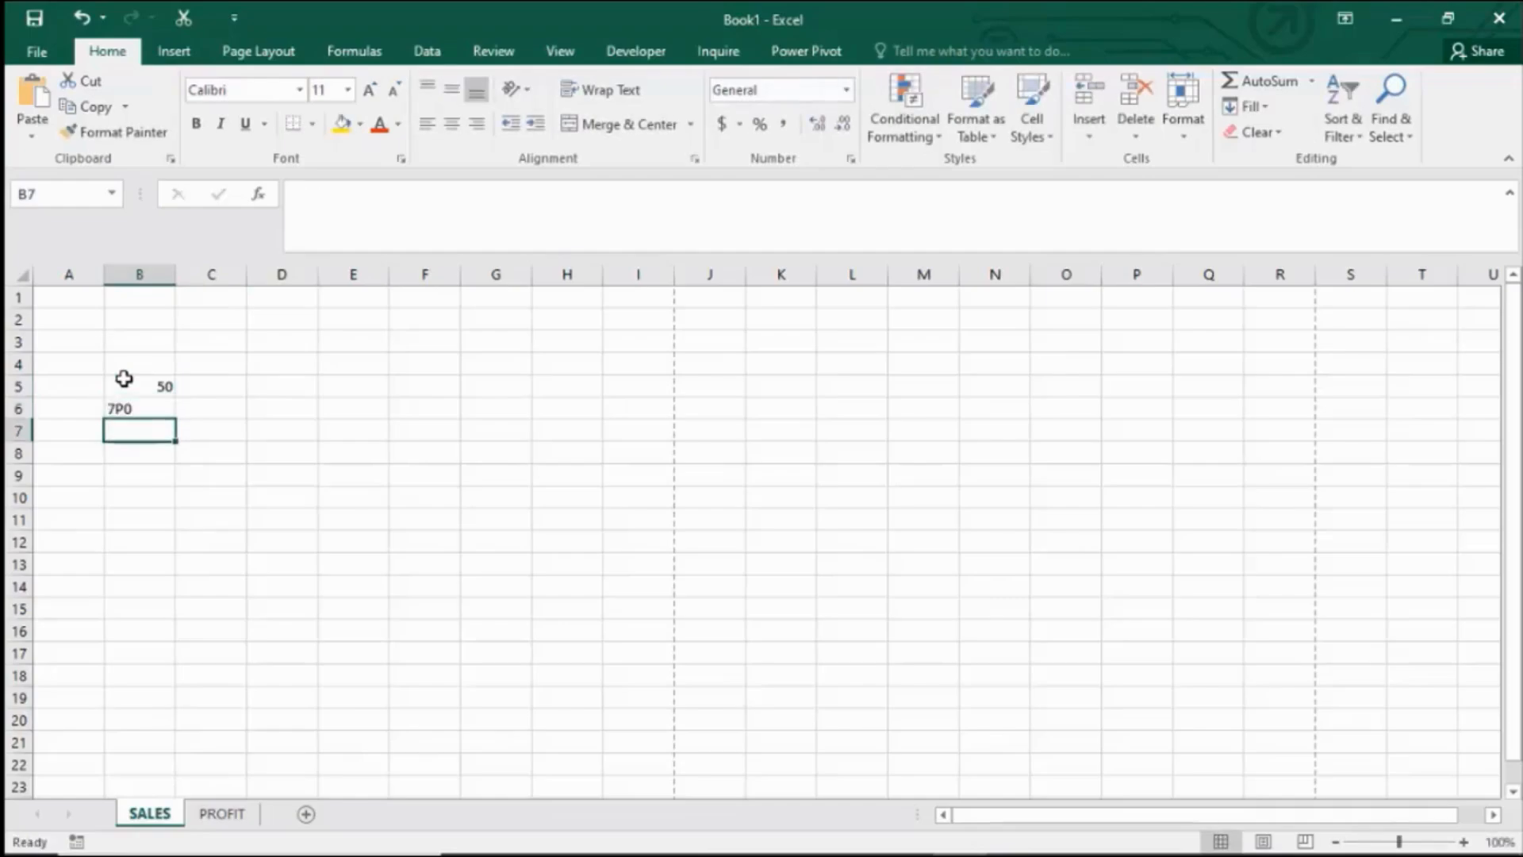
Enter 50 in cell B5 and 60 in cell B6 of the PROFIT sheet.
click(213, 815)
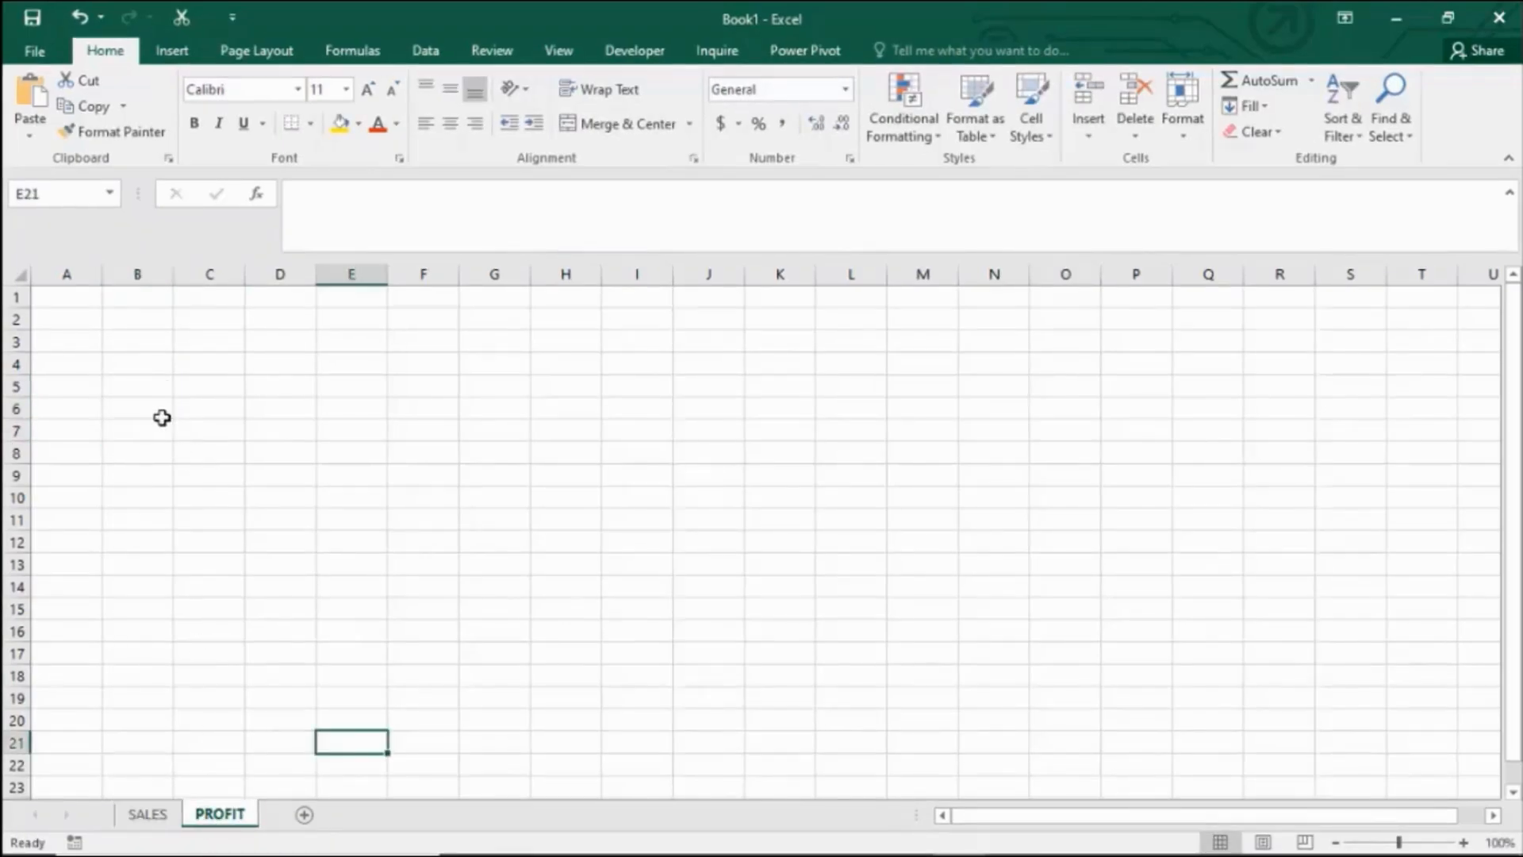
click(135, 379)
text(50)
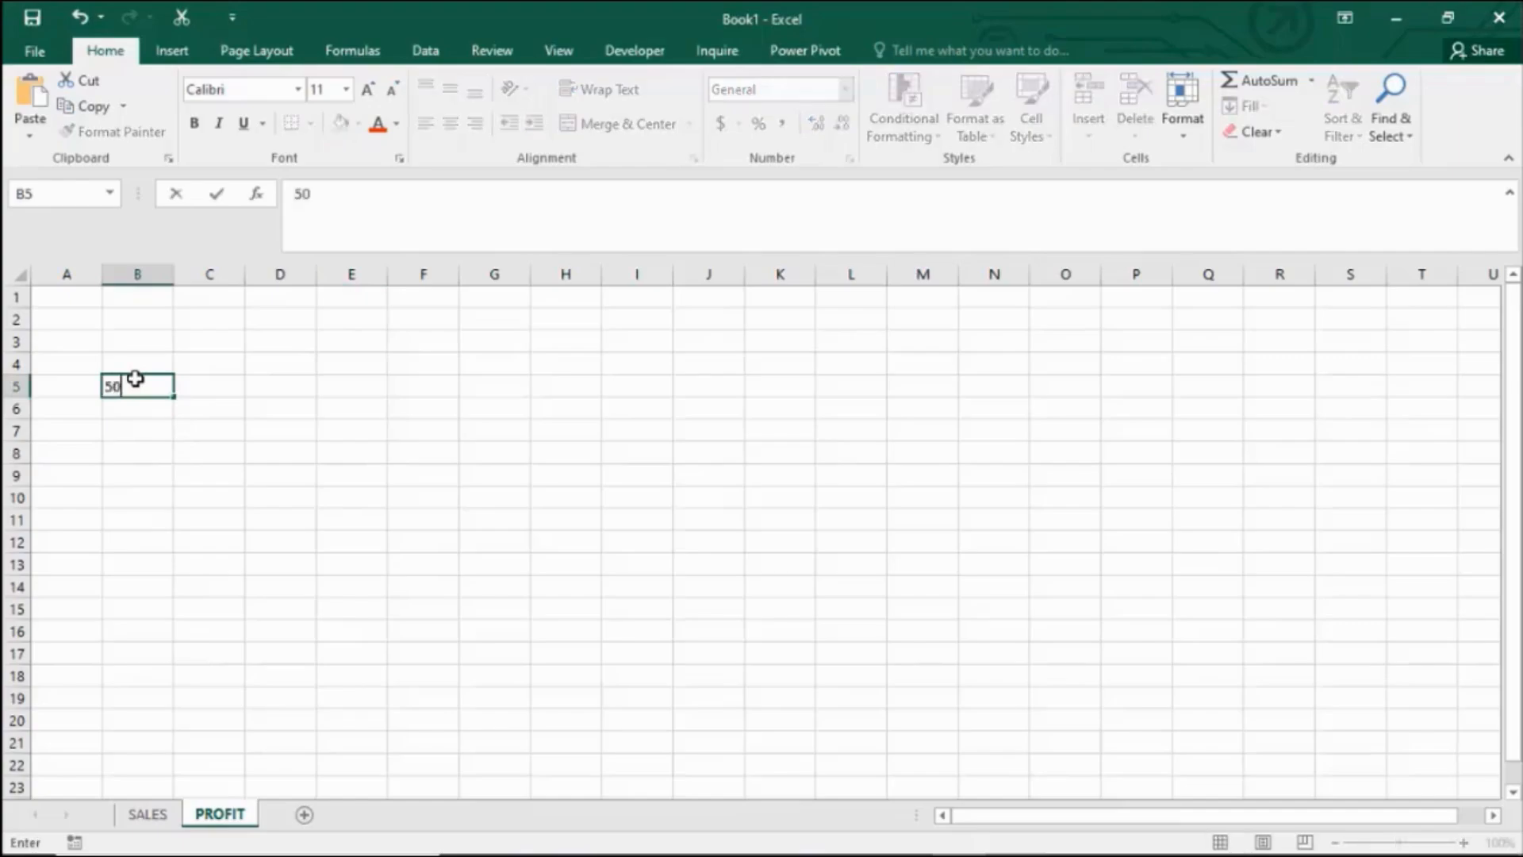
key(Return)
text(60)
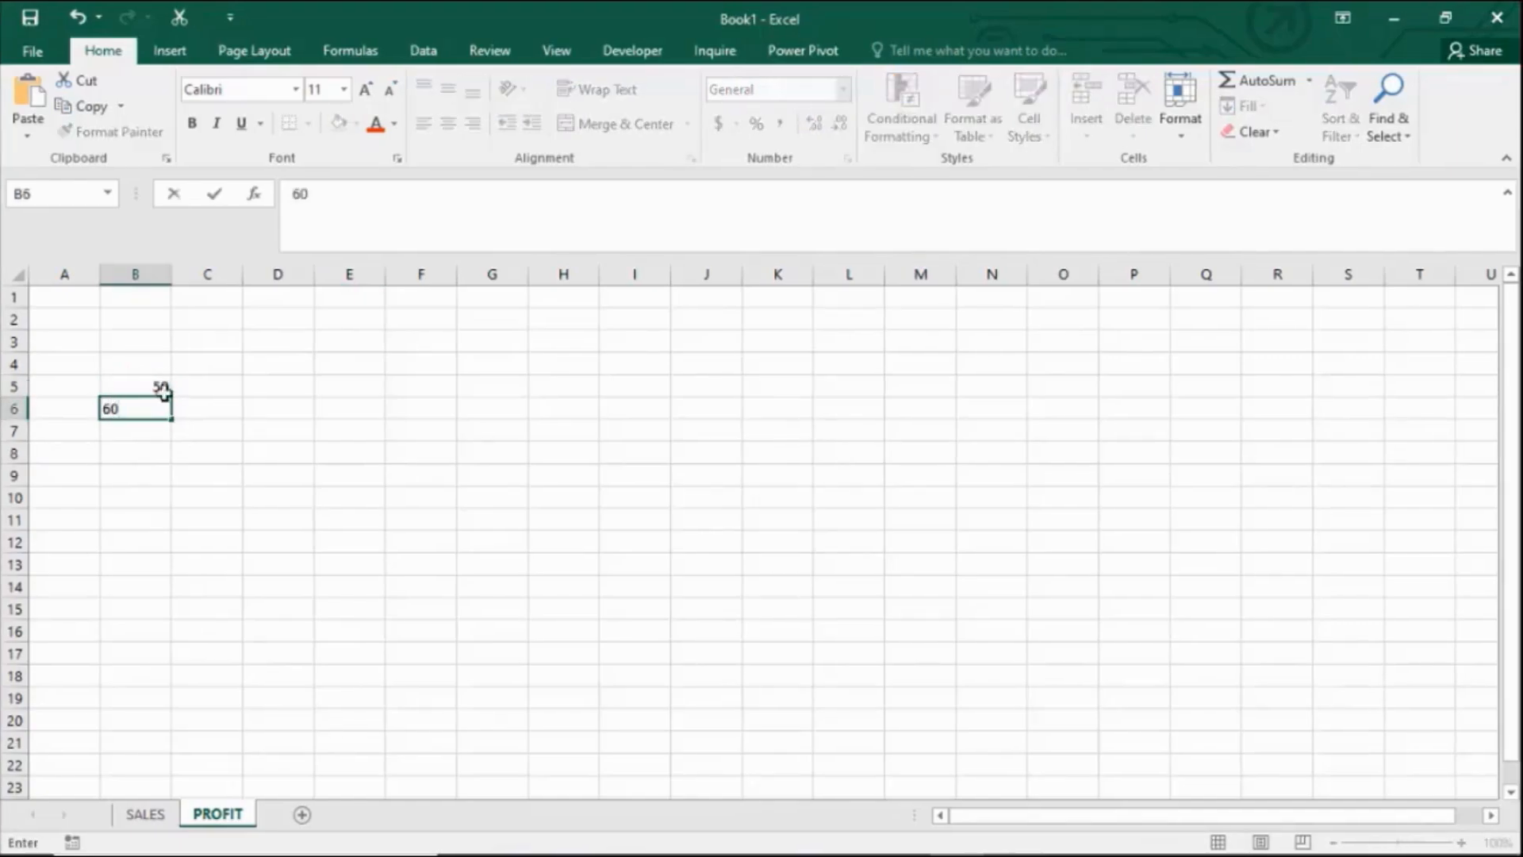
click(203, 450)
Color the SALES sheet's tab red.
click(149, 814)
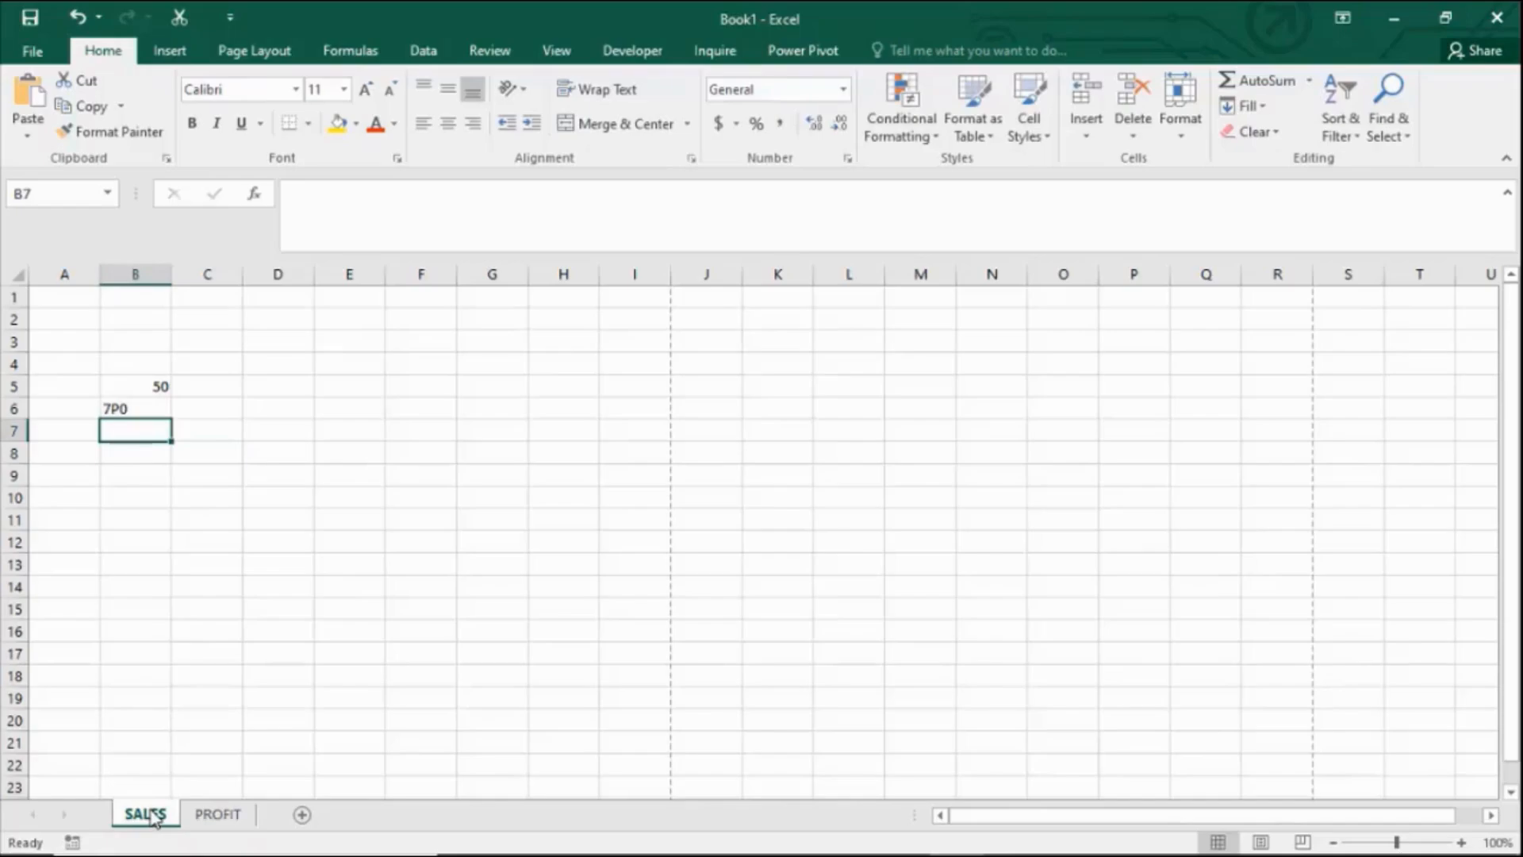
right_click(149, 814)
mouse_move(254, 710)
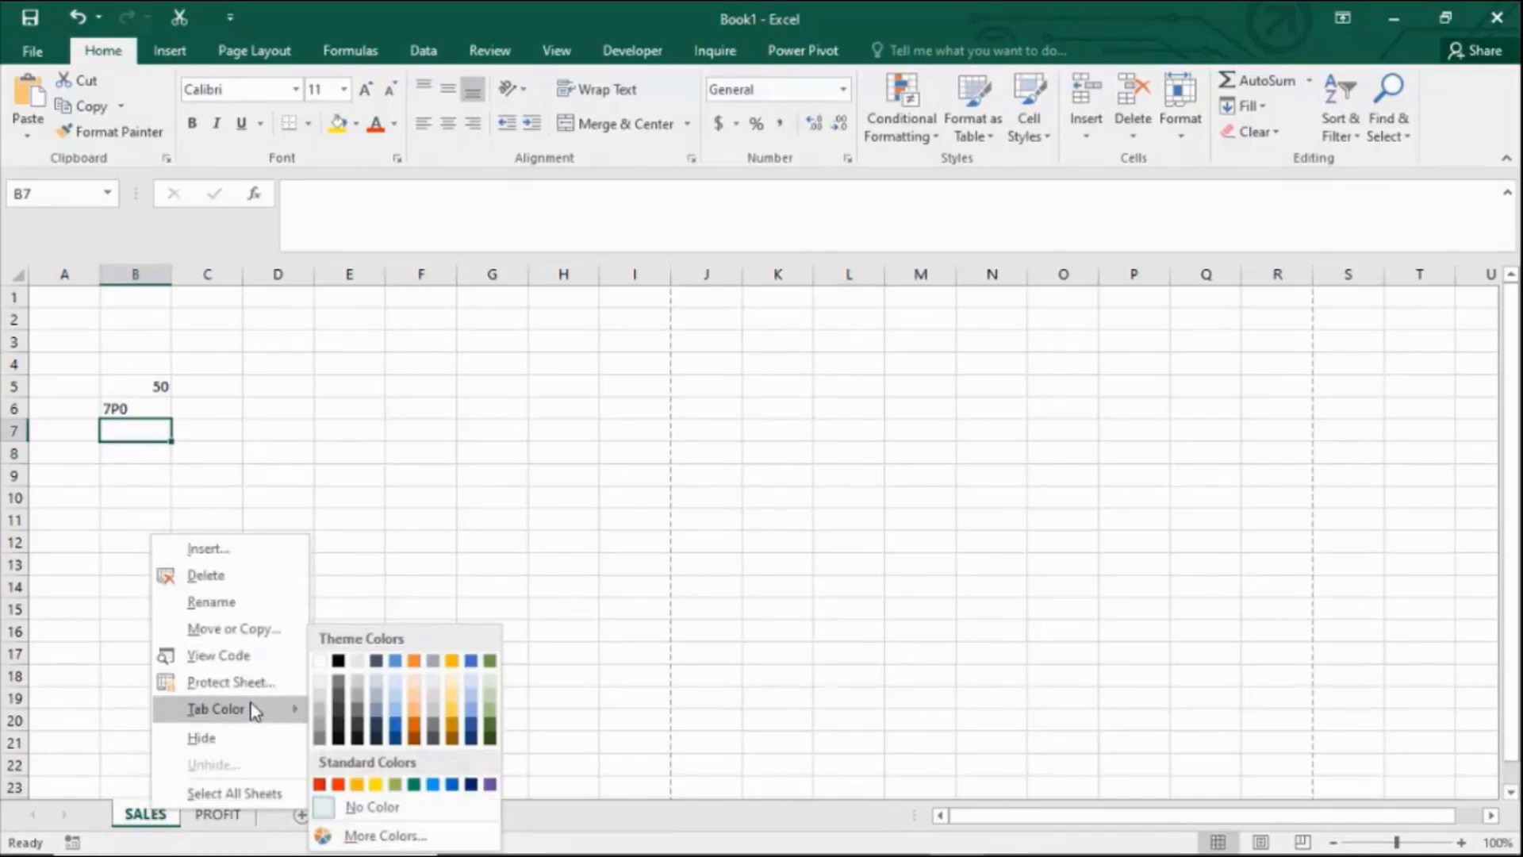
click(337, 784)
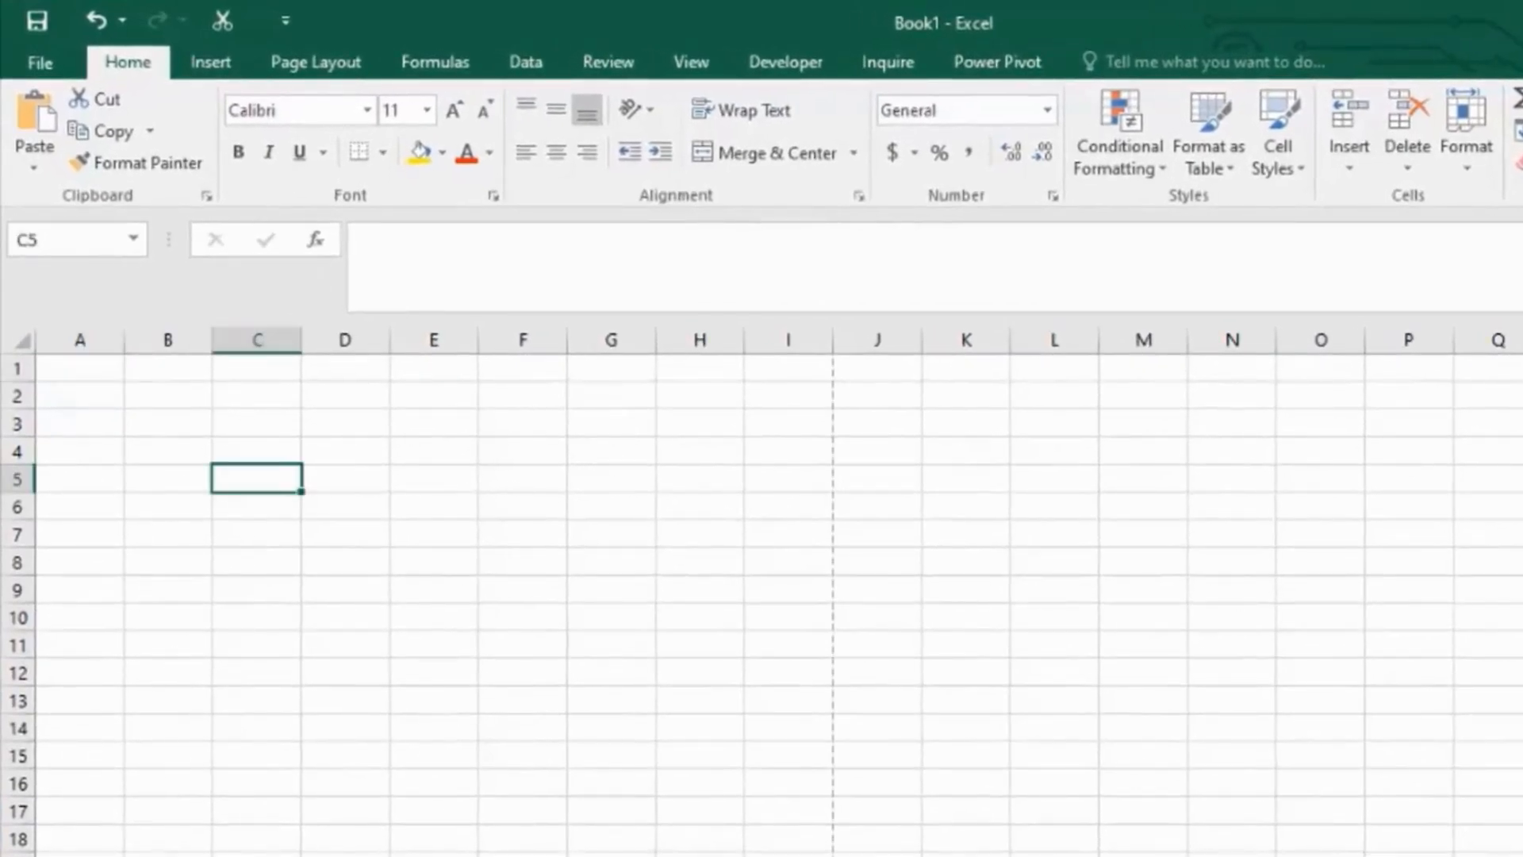
Select individual cells up and down column B between rows 1 and 5, ending on B3.
click(151, 468)
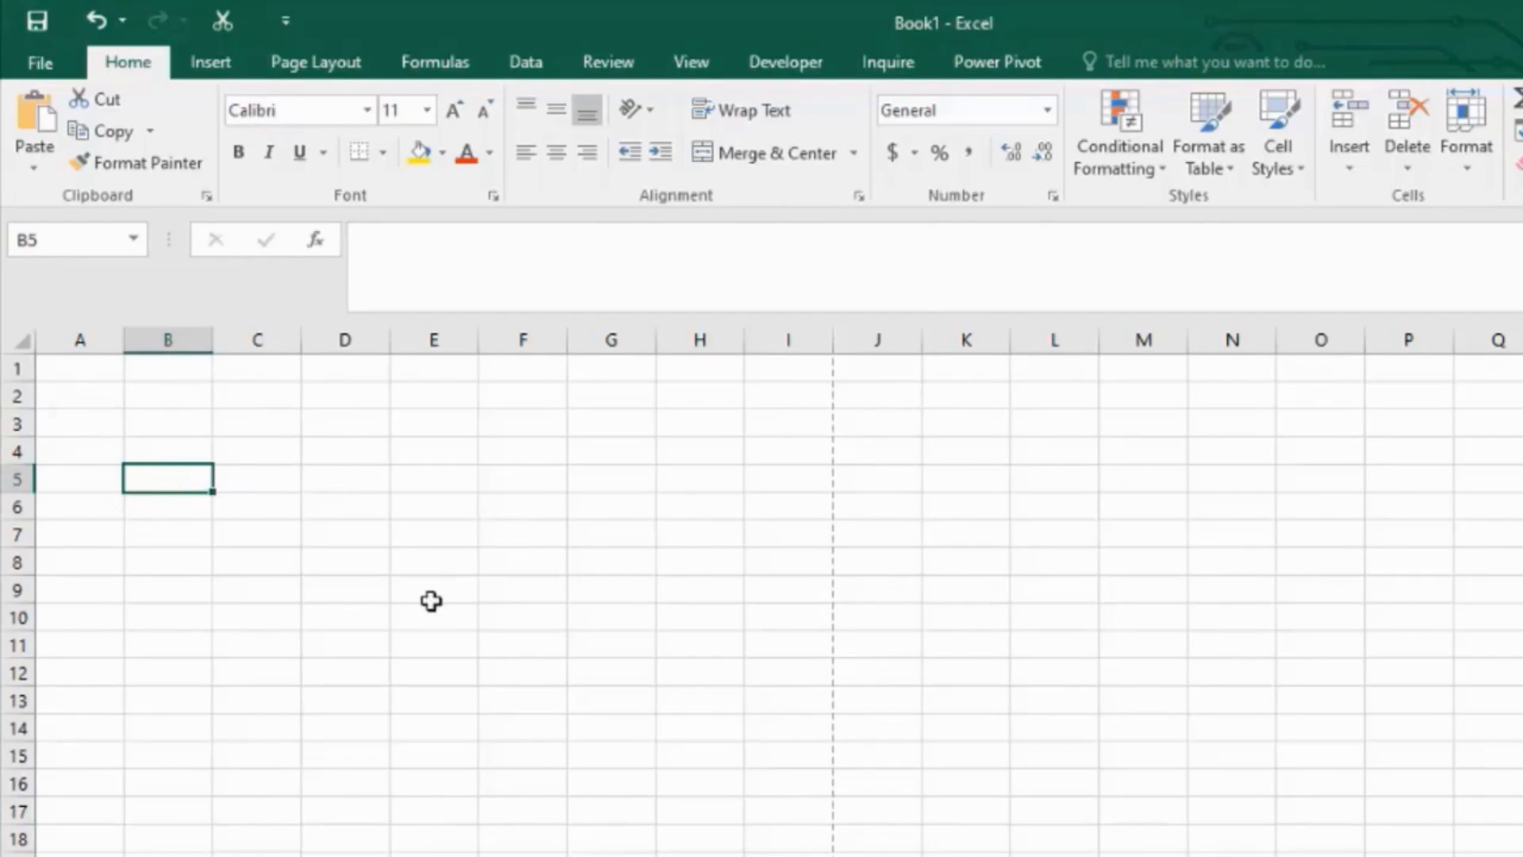
click(150, 425)
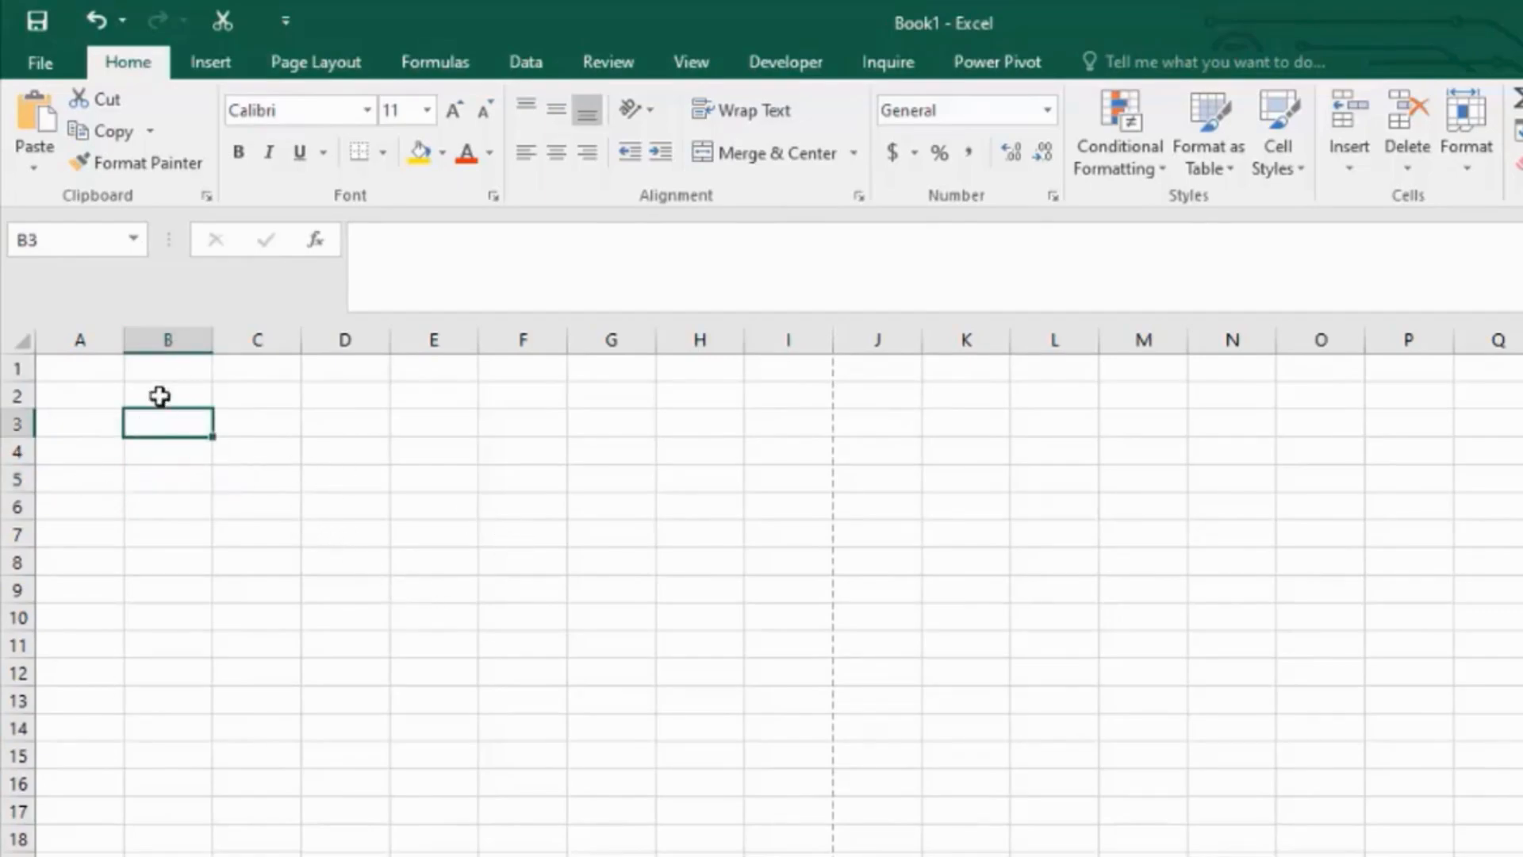
drag(159, 374, 166, 396)
click(166, 397)
click(168, 427)
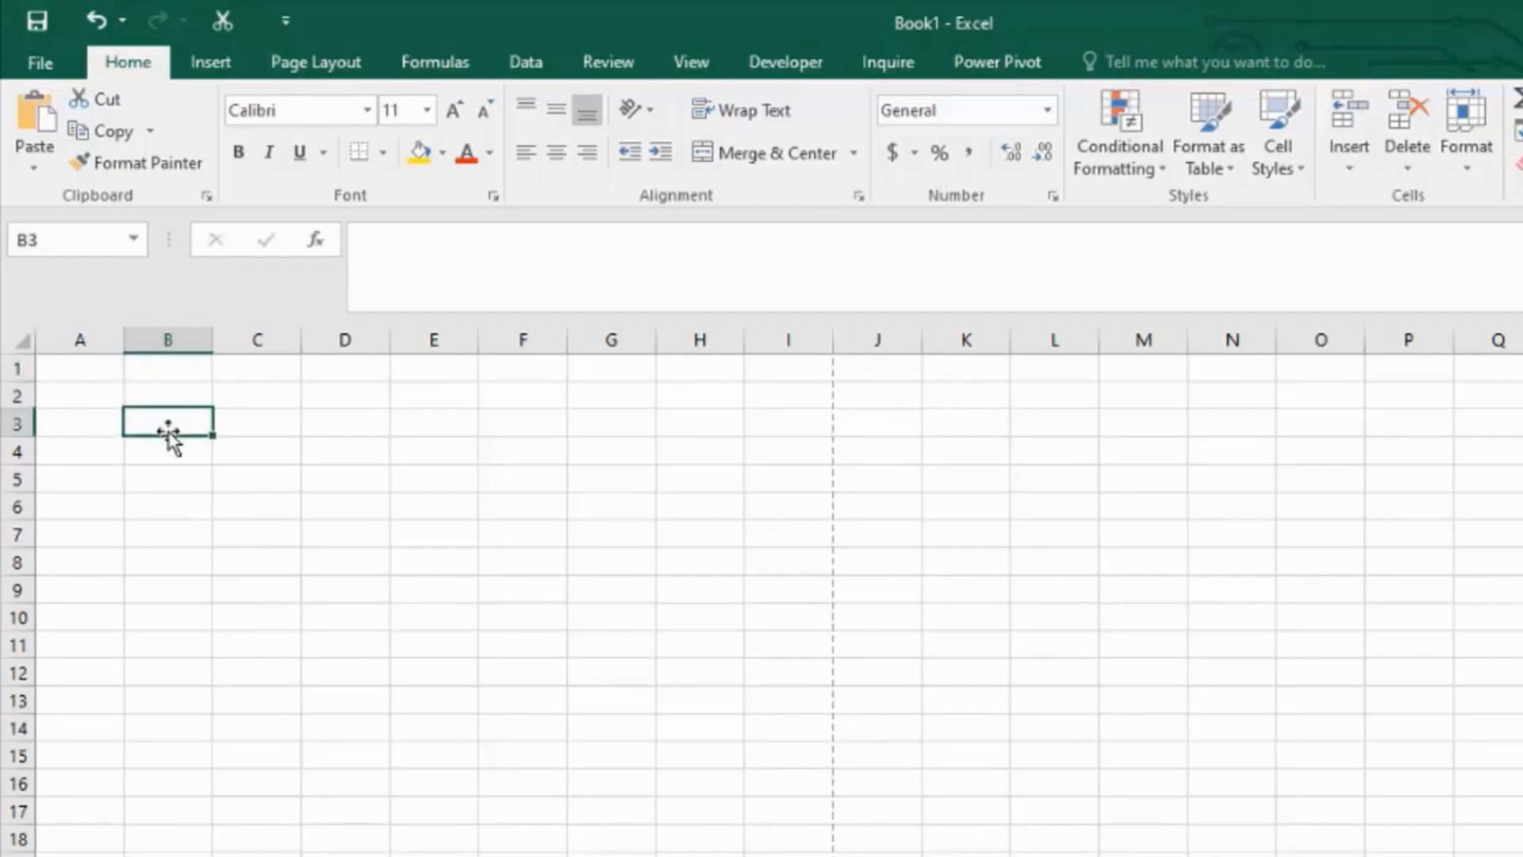
click(175, 451)
click(168, 422)
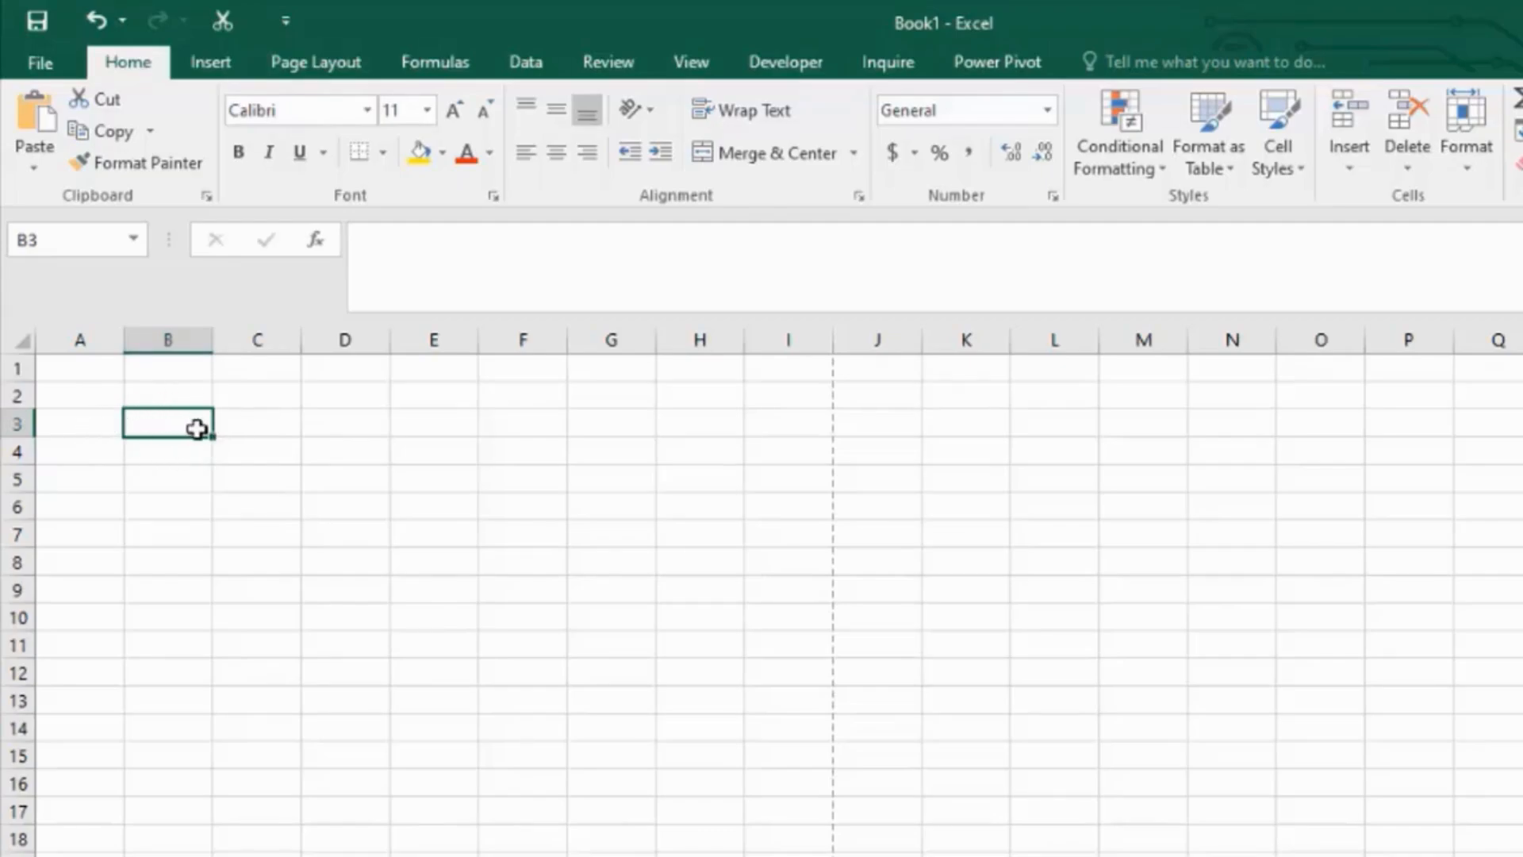
Select individual cells along row 3 between columns A and F, returning to B3.
click(259, 425)
click(153, 425)
click(103, 426)
click(165, 429)
click(268, 430)
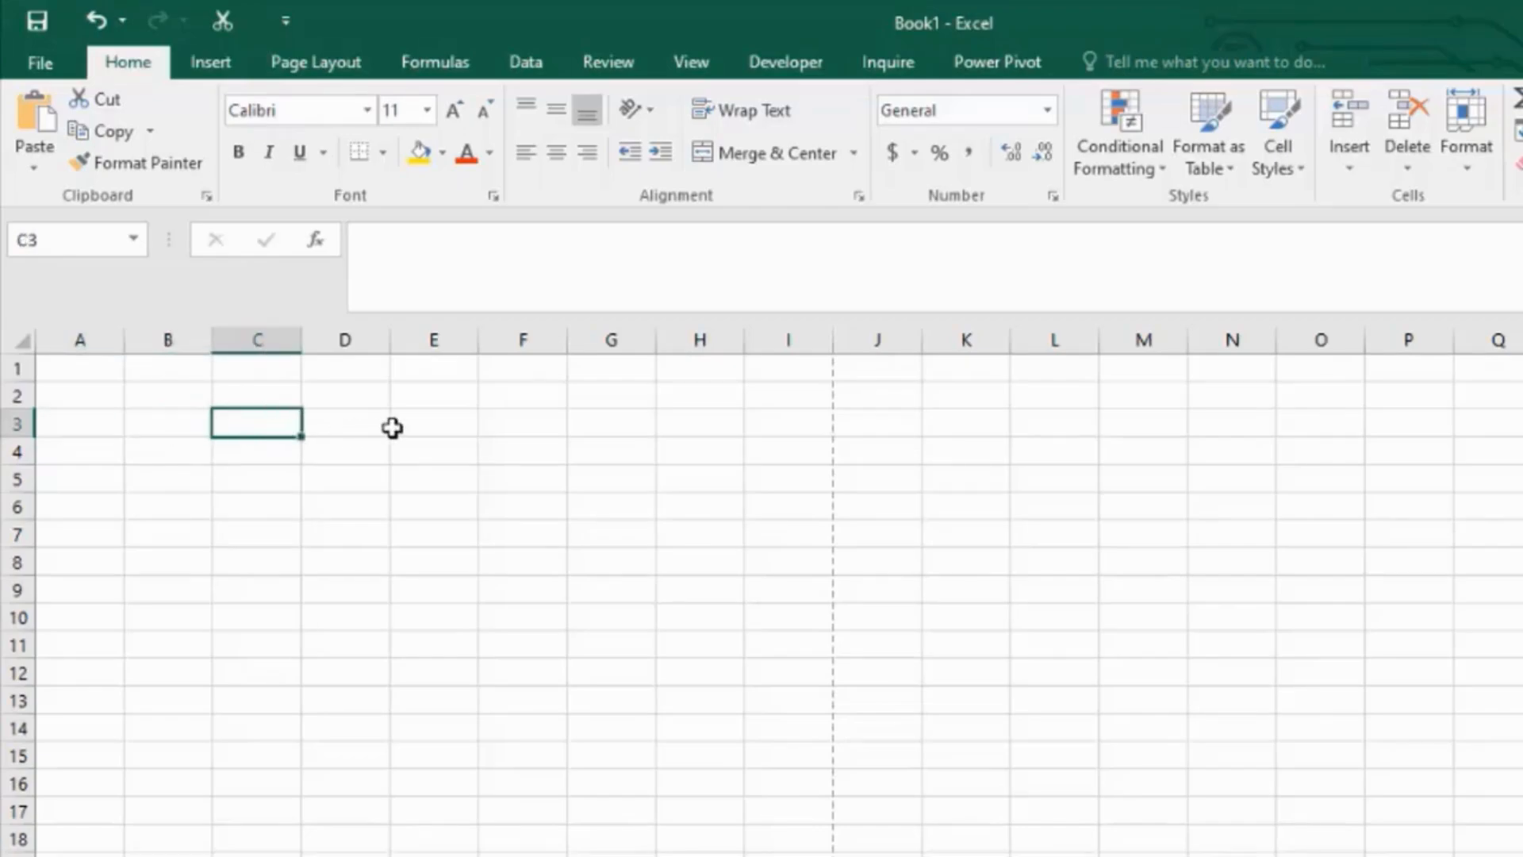
click(428, 426)
click(511, 426)
click(170, 420)
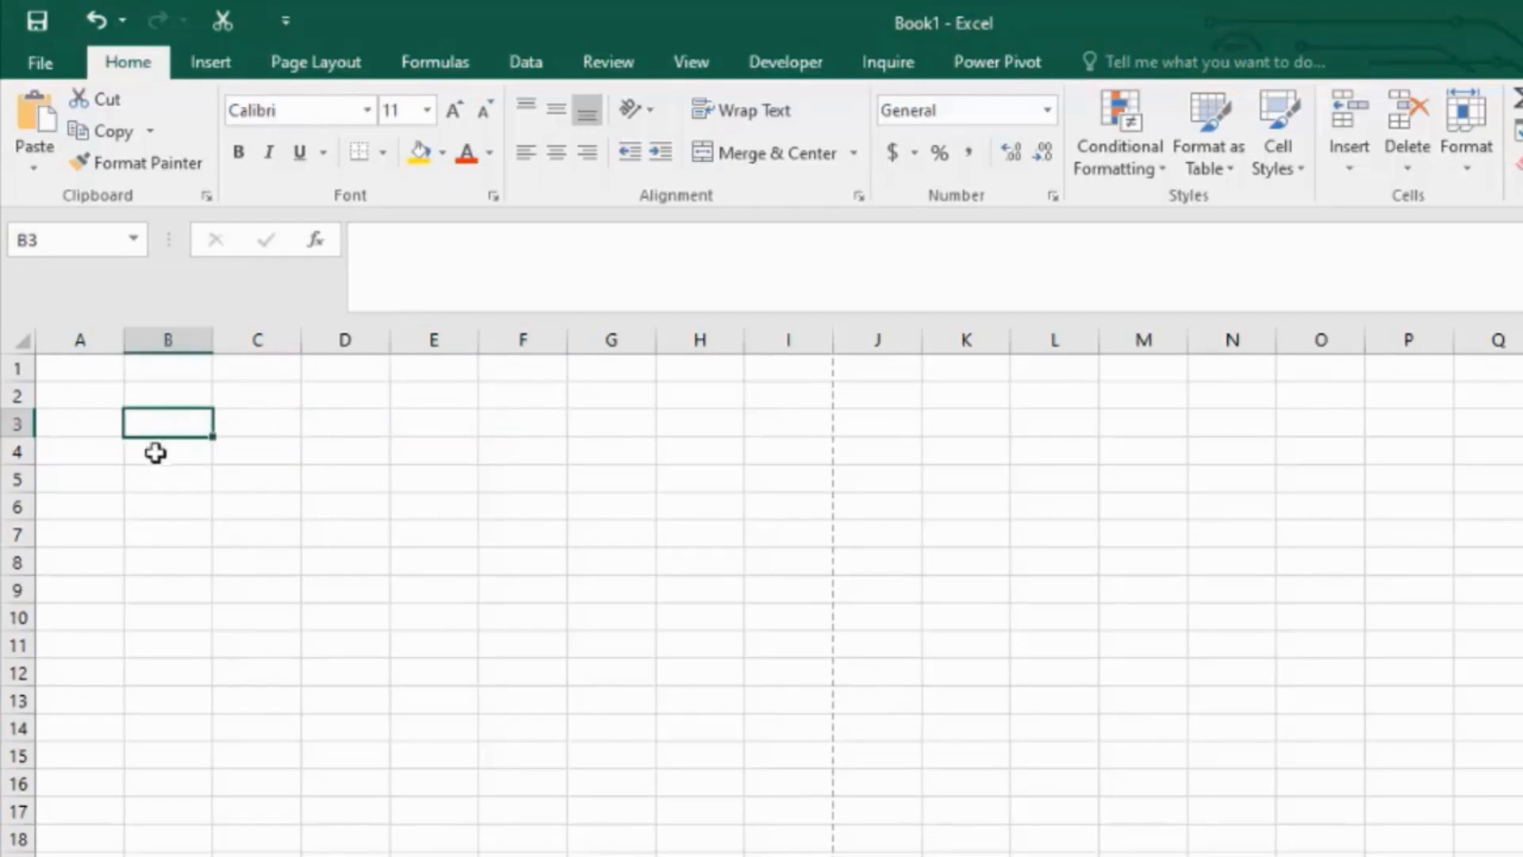
Move the active cell from B3 down one row and across four columns to F4.
click(157, 449)
click(159, 418)
key(Down)
key(Right)
key(Right)
key(Right)
key(Right)
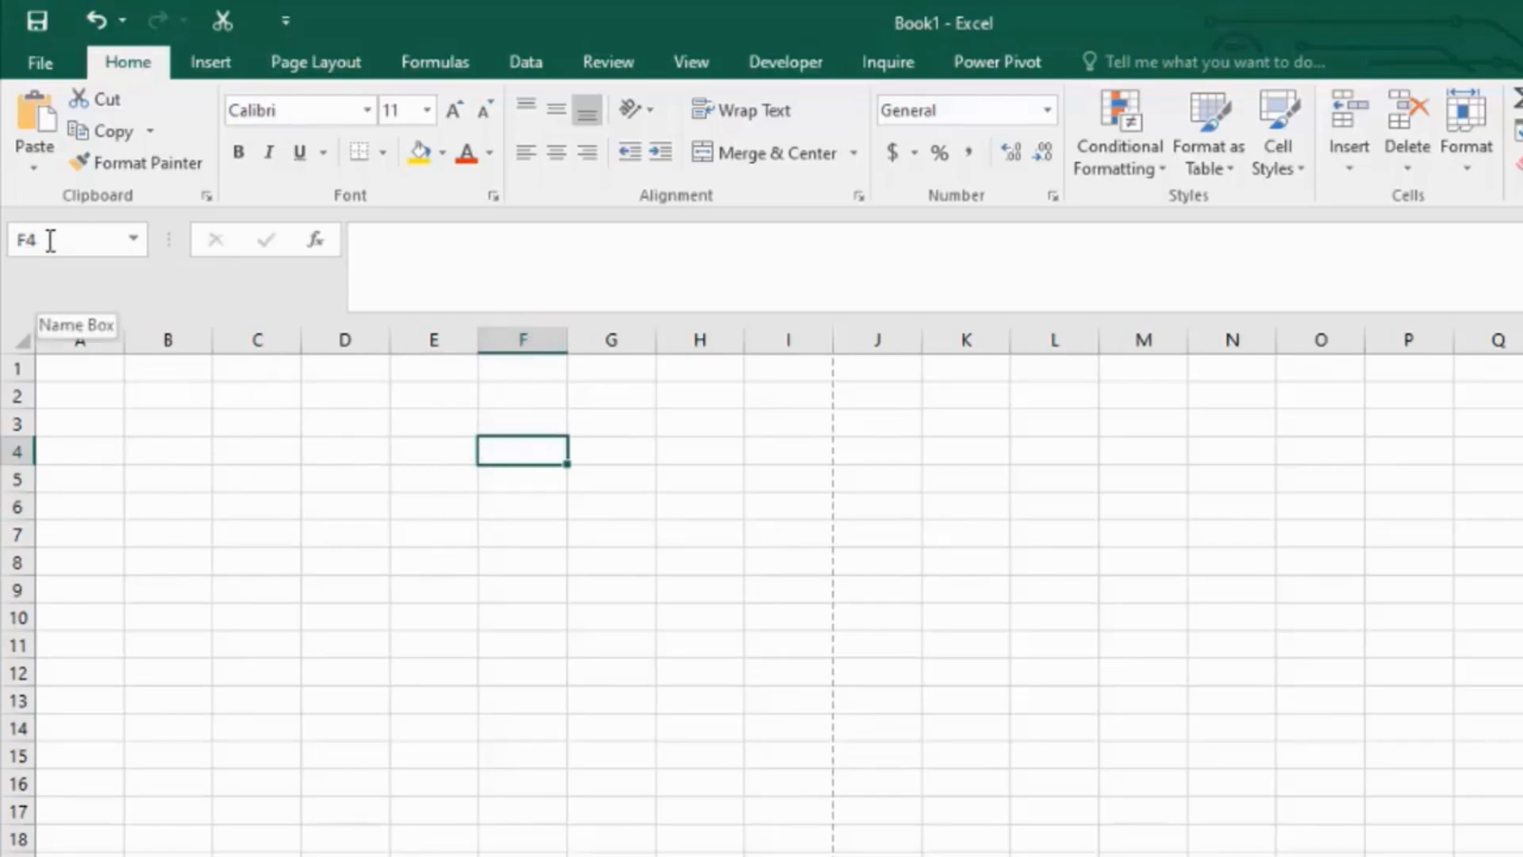
Enter 60 in cell B3 and select that cell to view its content.
drag(316, 473, 1055, 590)
click(210, 412)
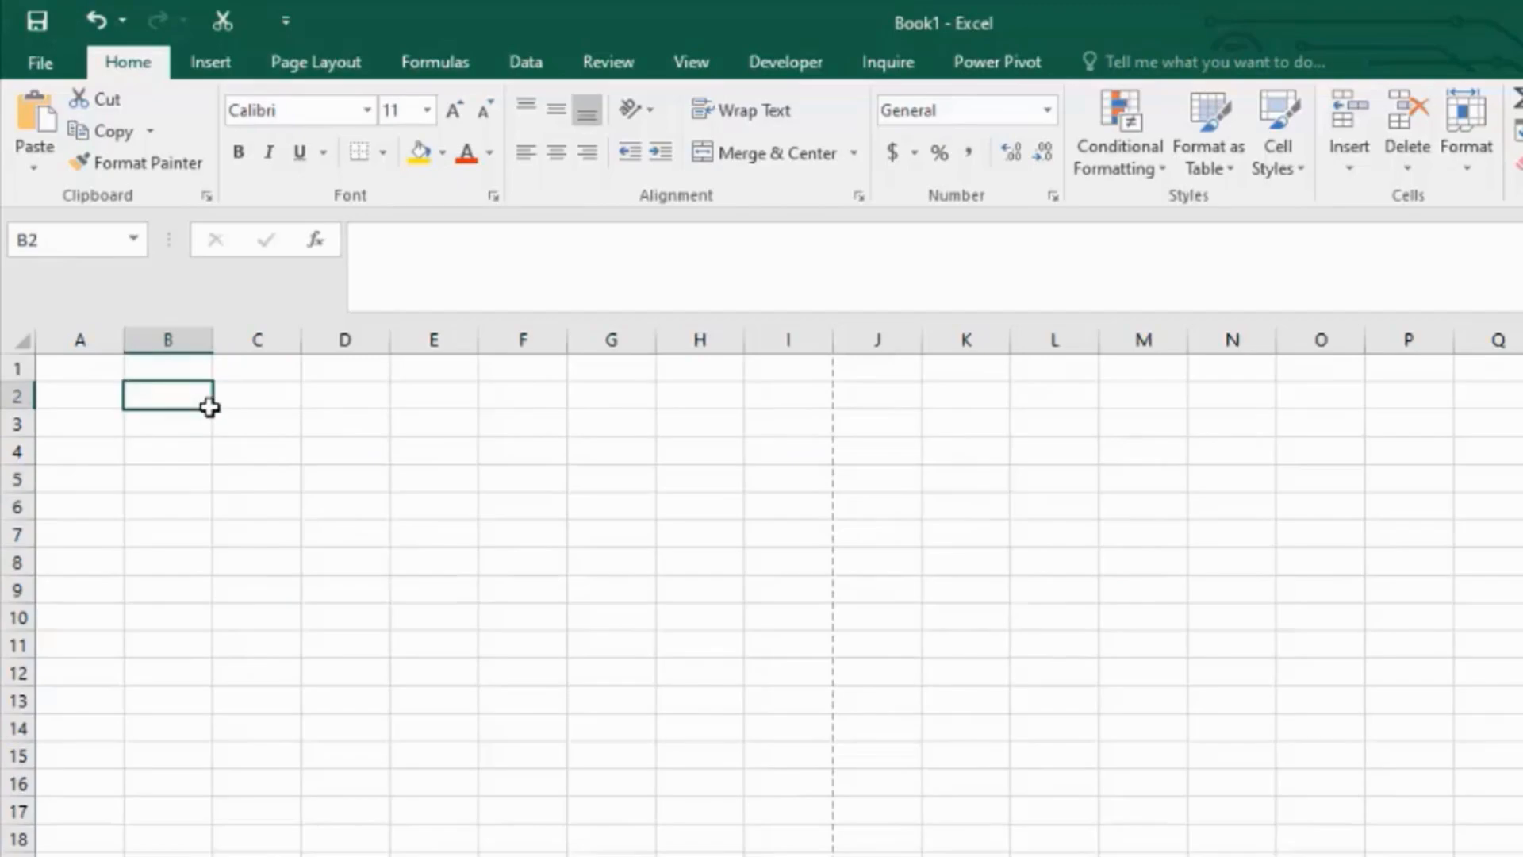
click(84, 394)
click(192, 420)
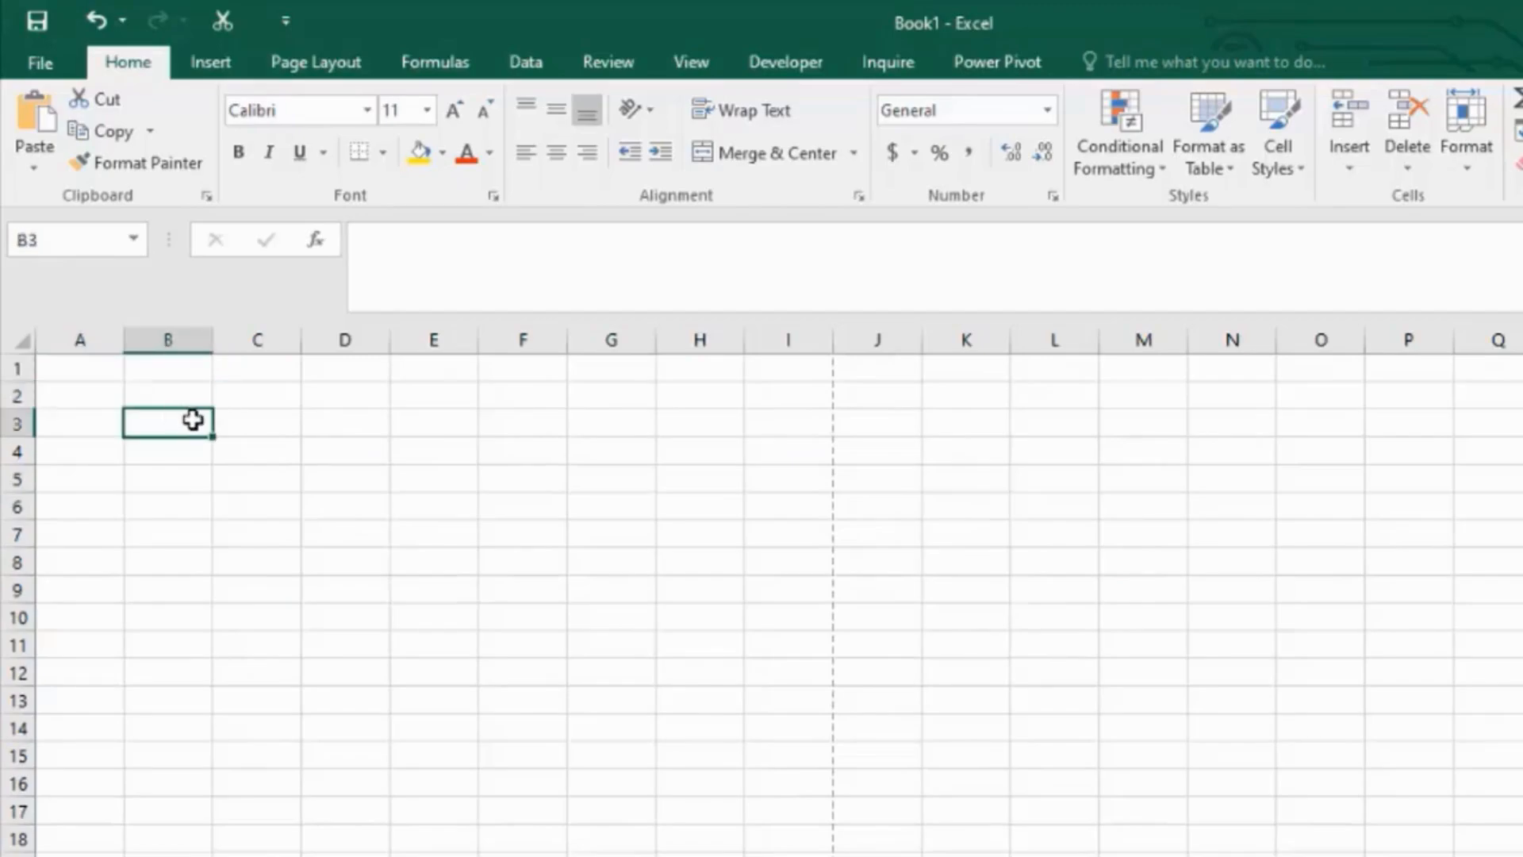
text(=)
key(BackSpace)
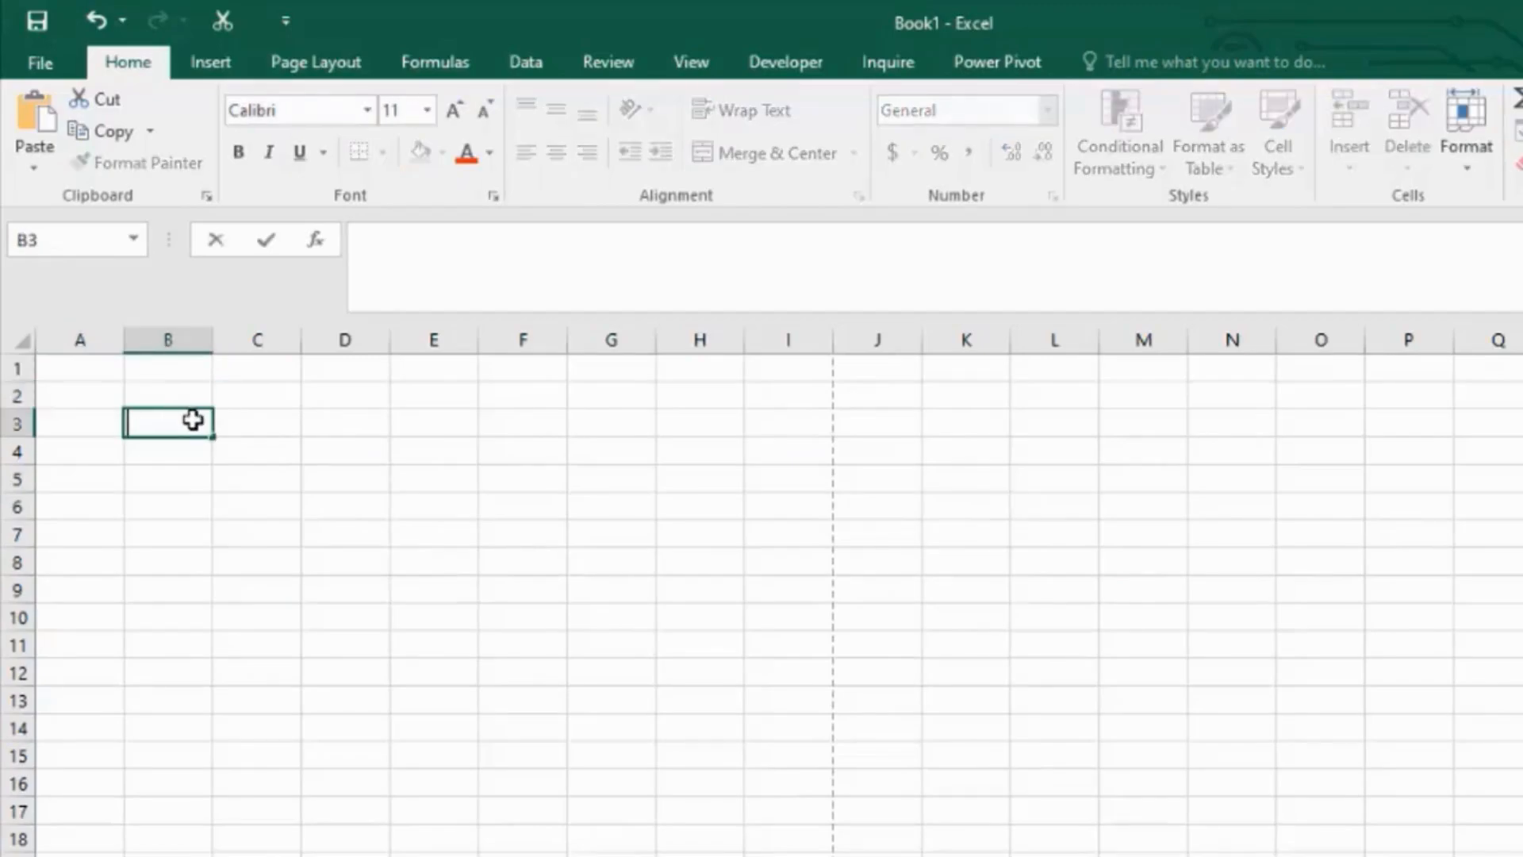
text(60)
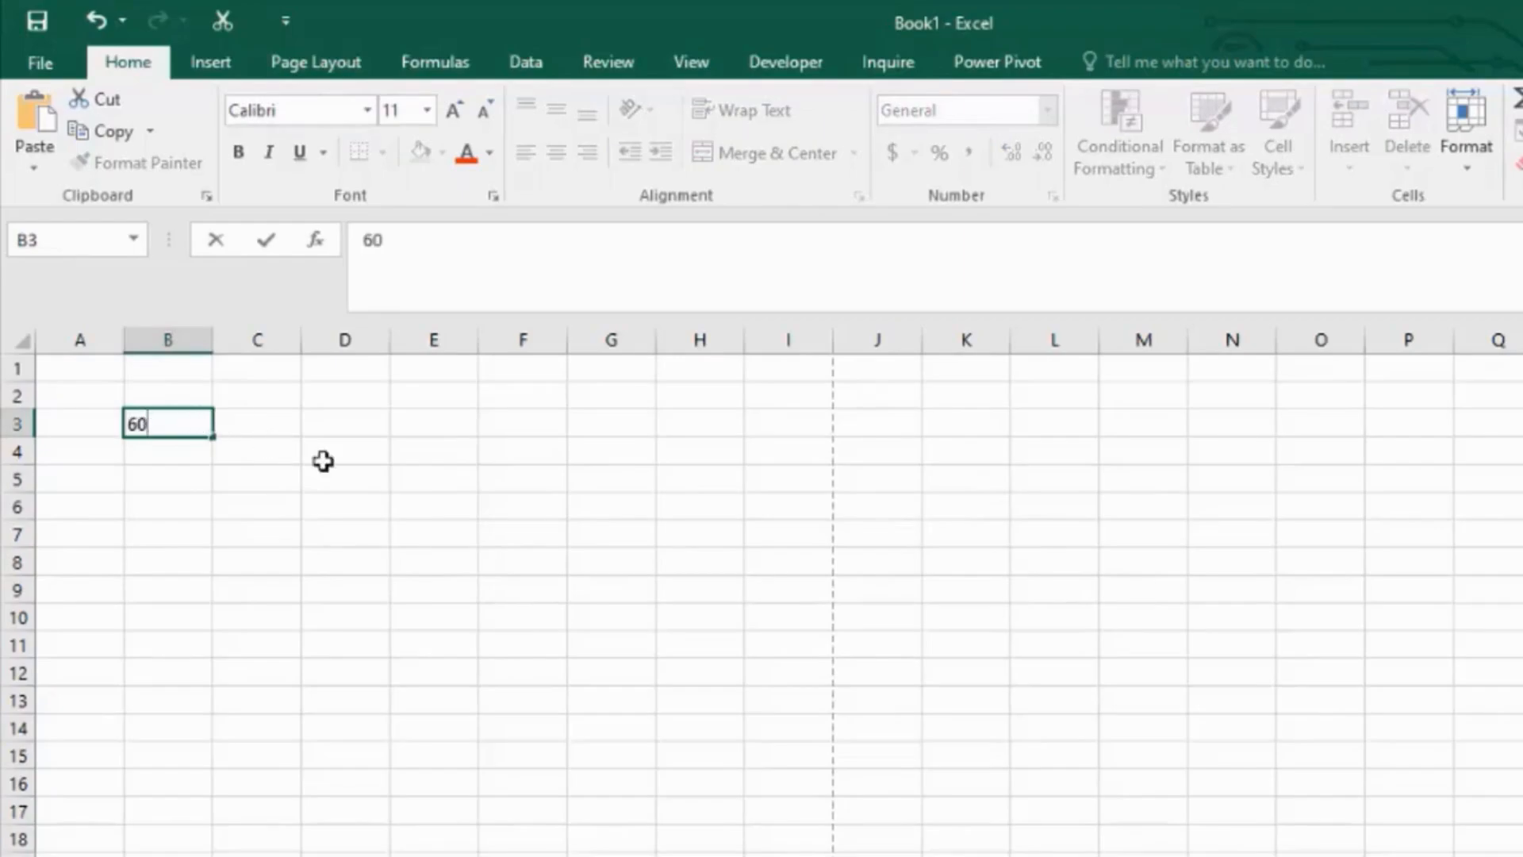
click(323, 458)
click(186, 420)
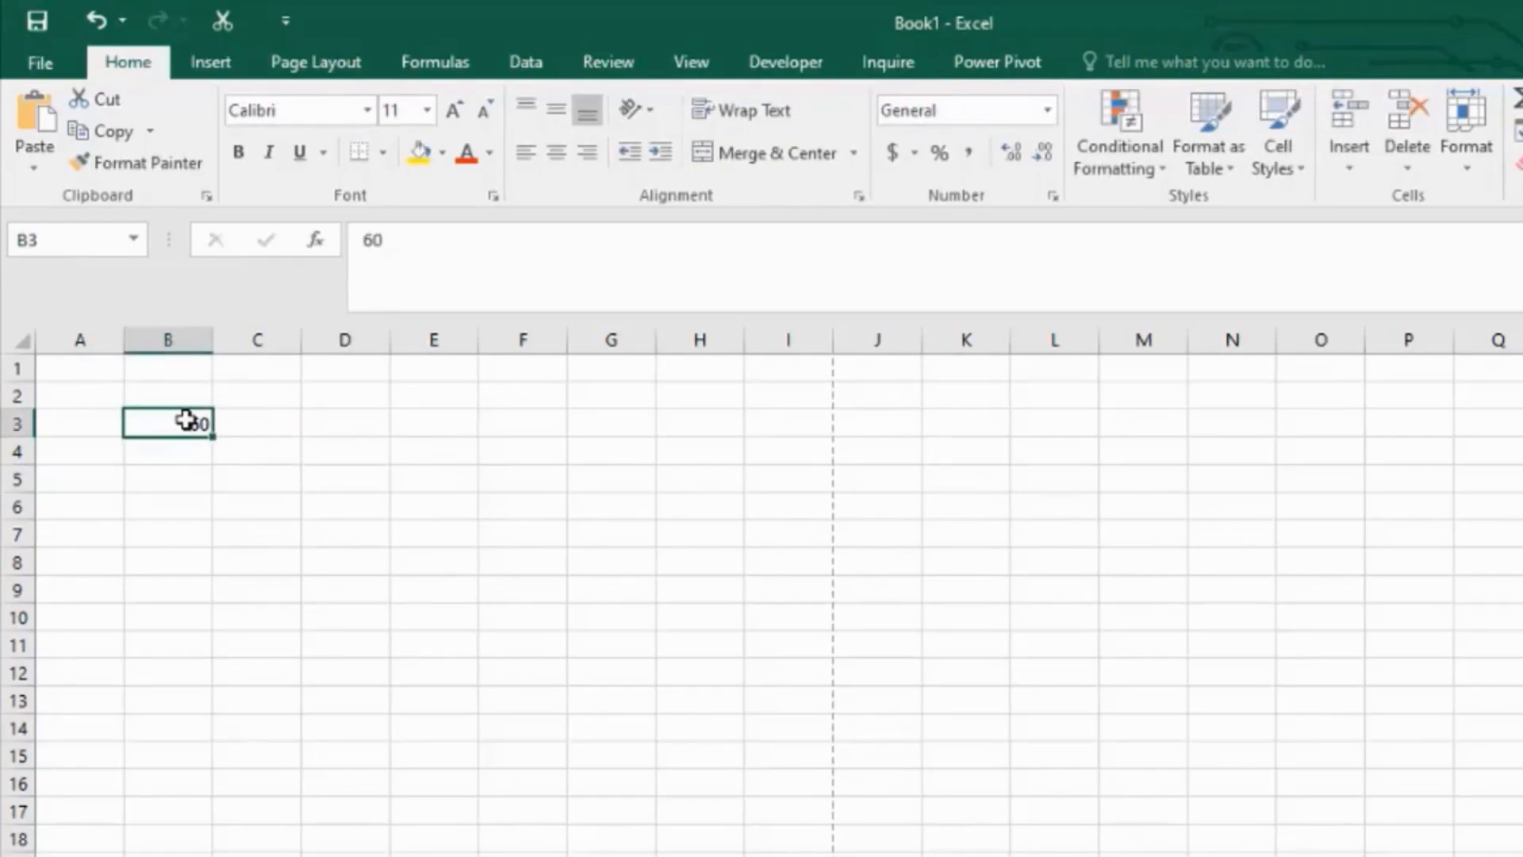
Enter the formula =B3 in cell G6 and reselect that cell.
click(582, 505)
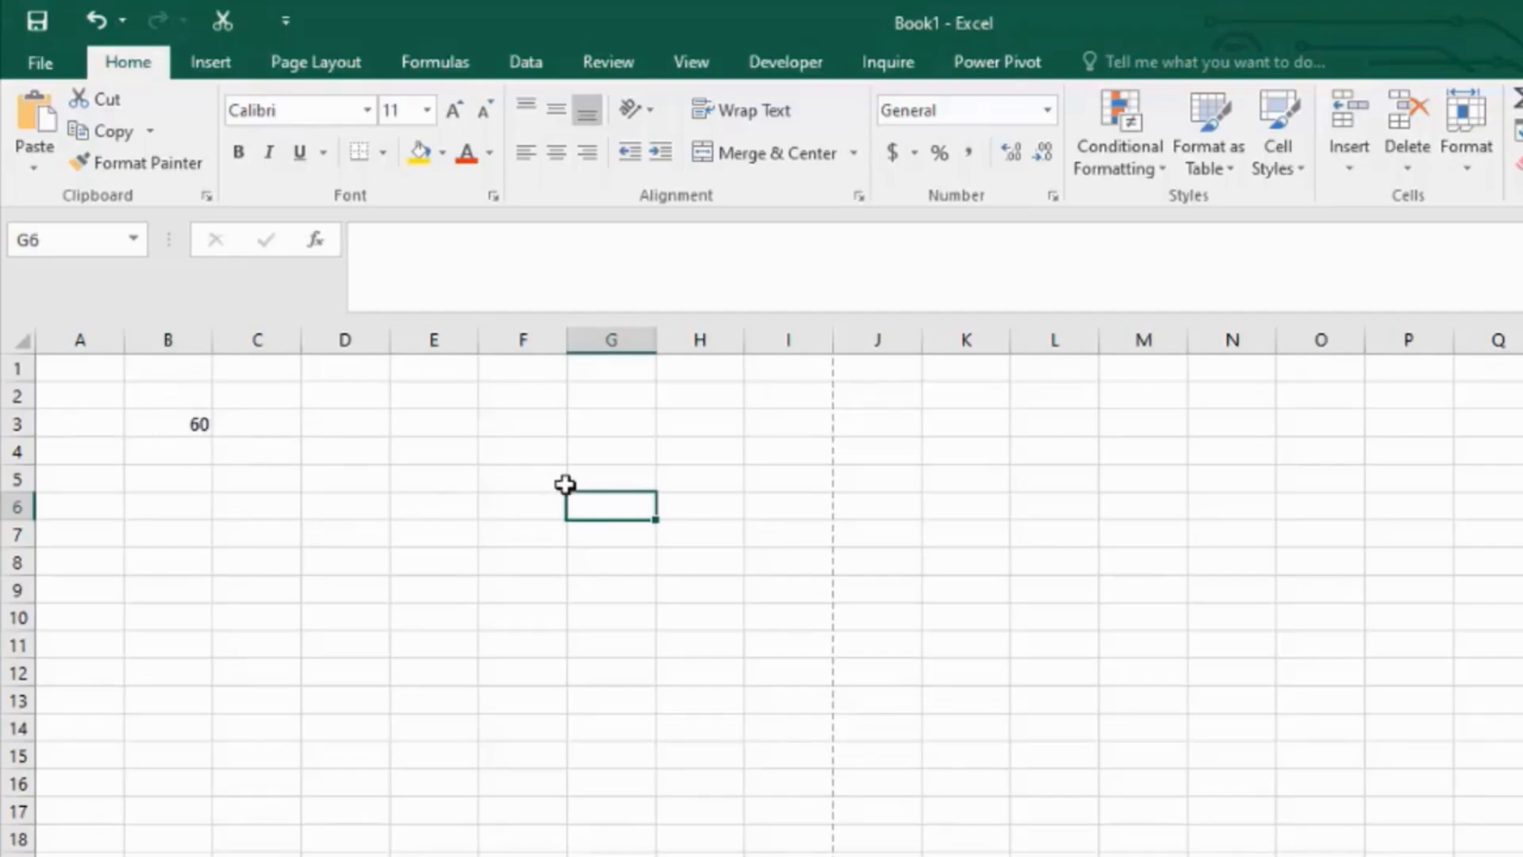
text(=)
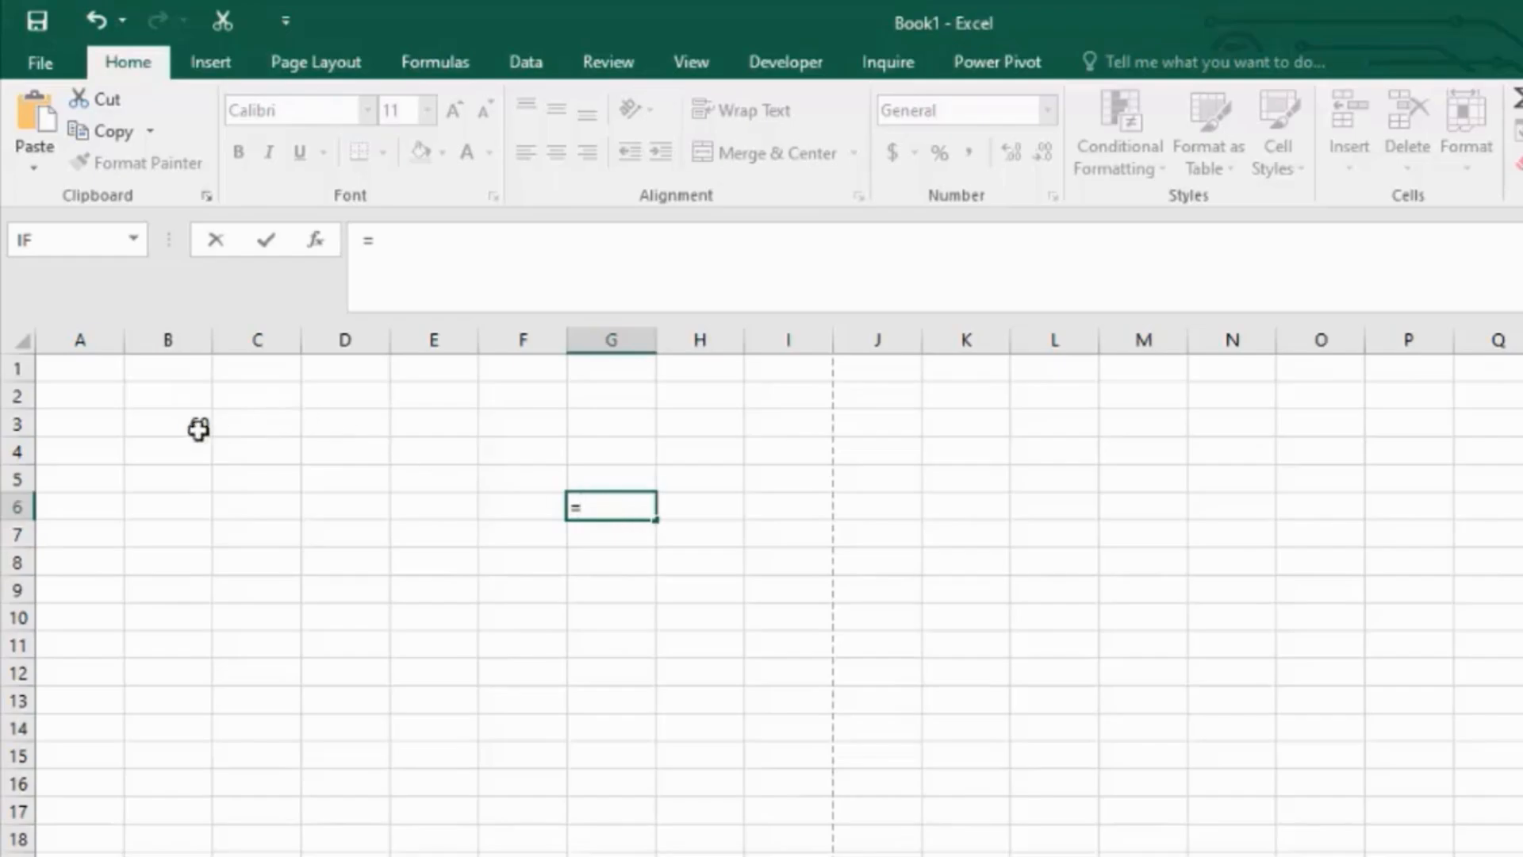
click(178, 414)
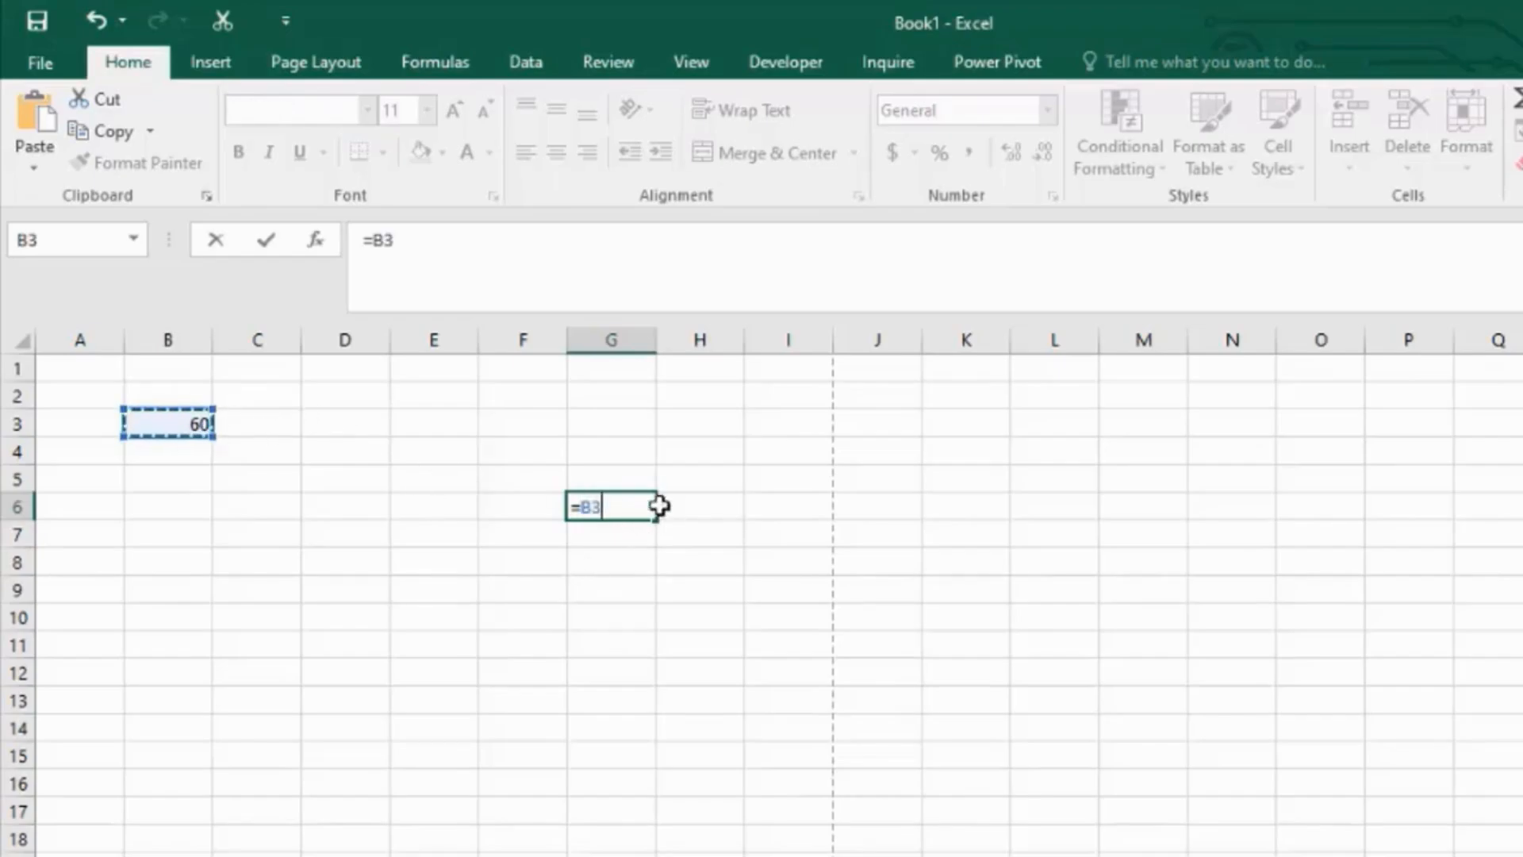
key(ctrl+Return)
key(Return)
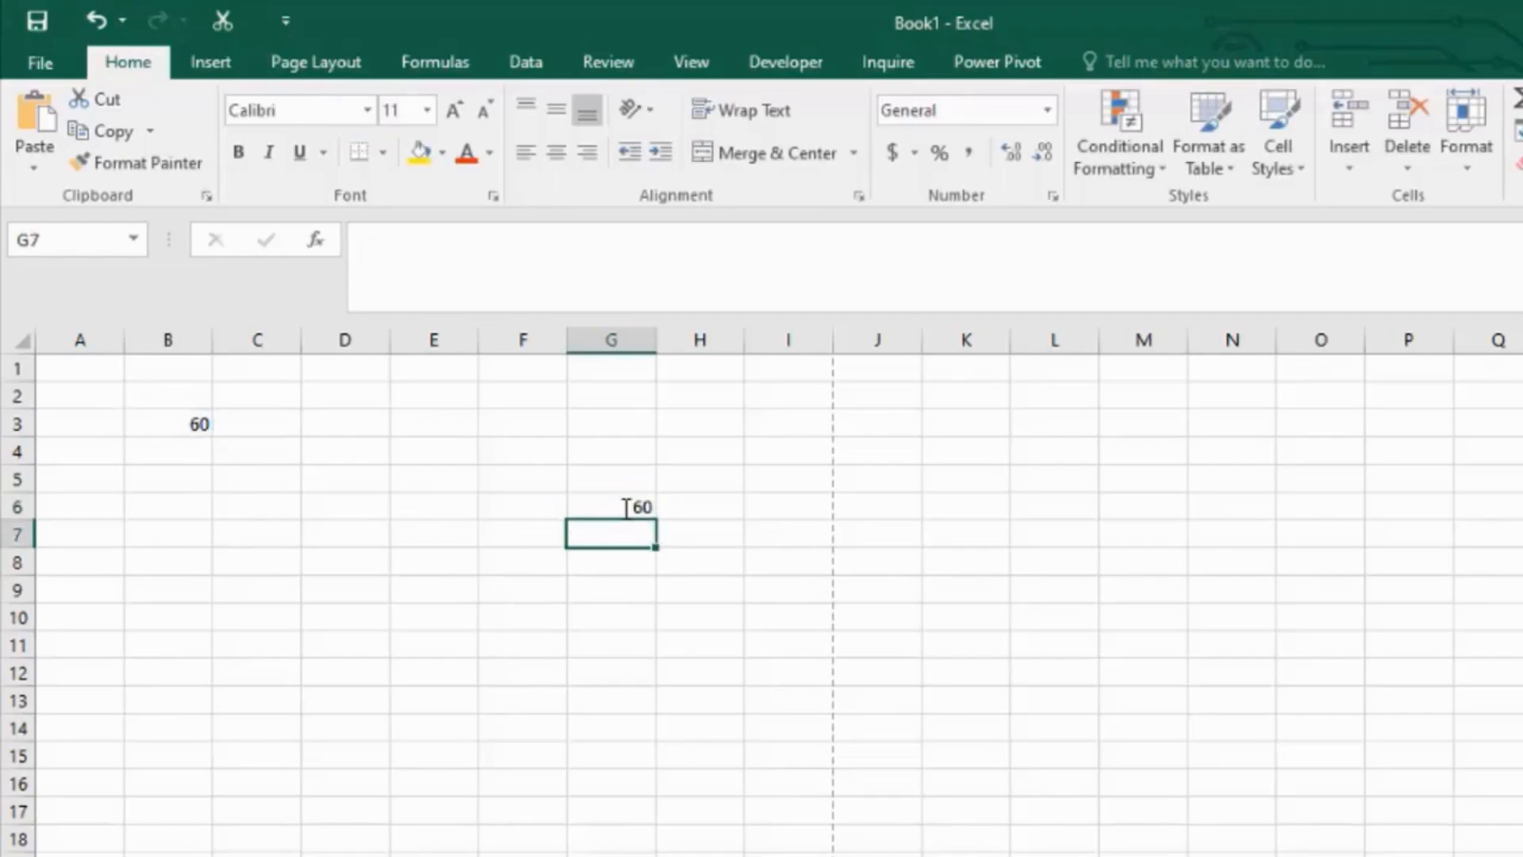
click(641, 509)
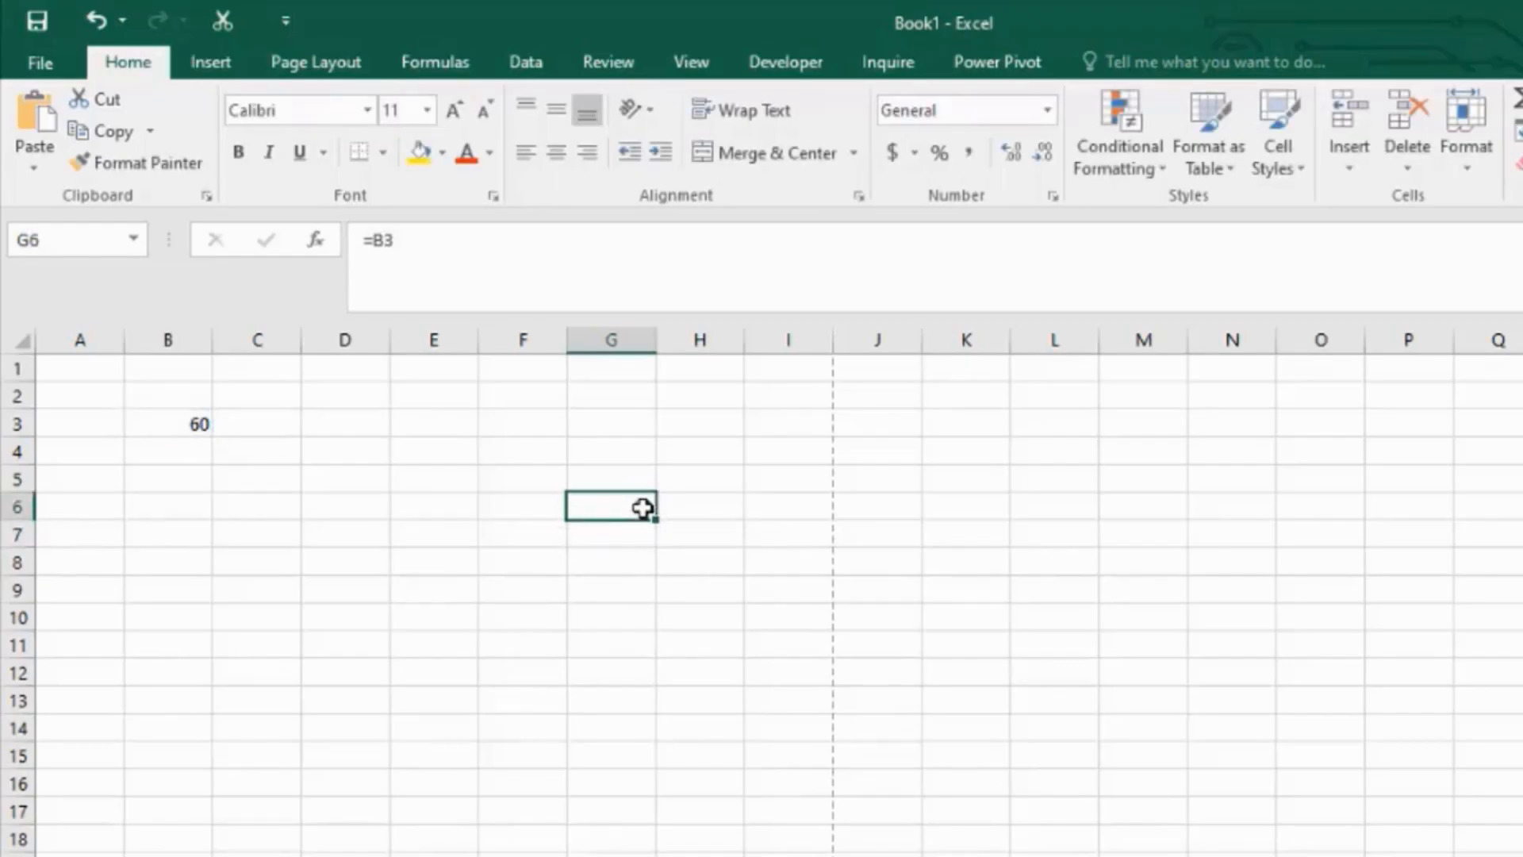
Change cell B3 first to 70 and finally to 1220, checking the formula in G6 in between.
click(170, 418)
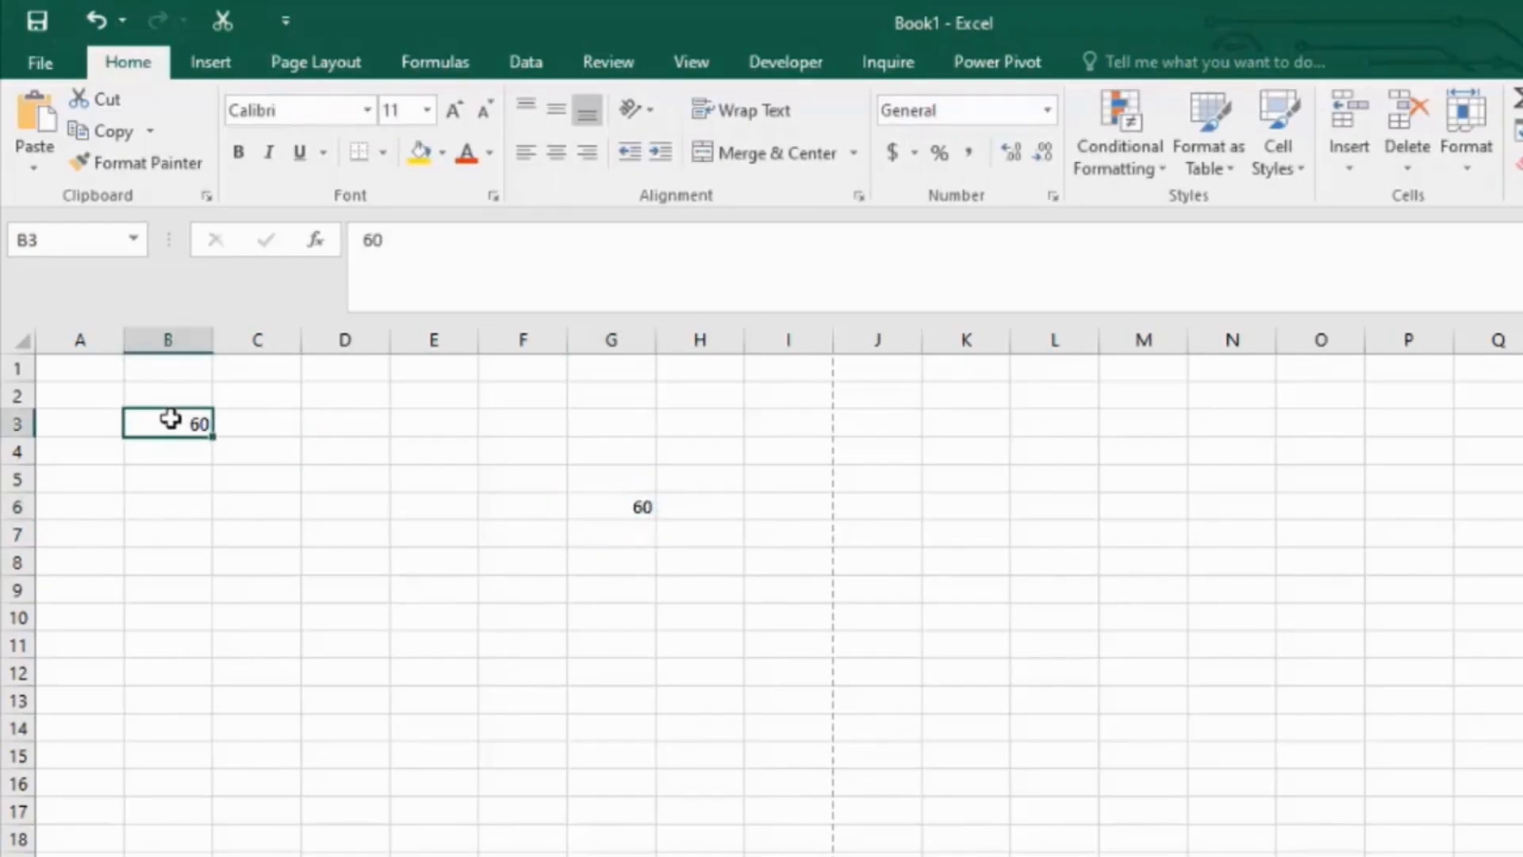
text(70)
key(Return)
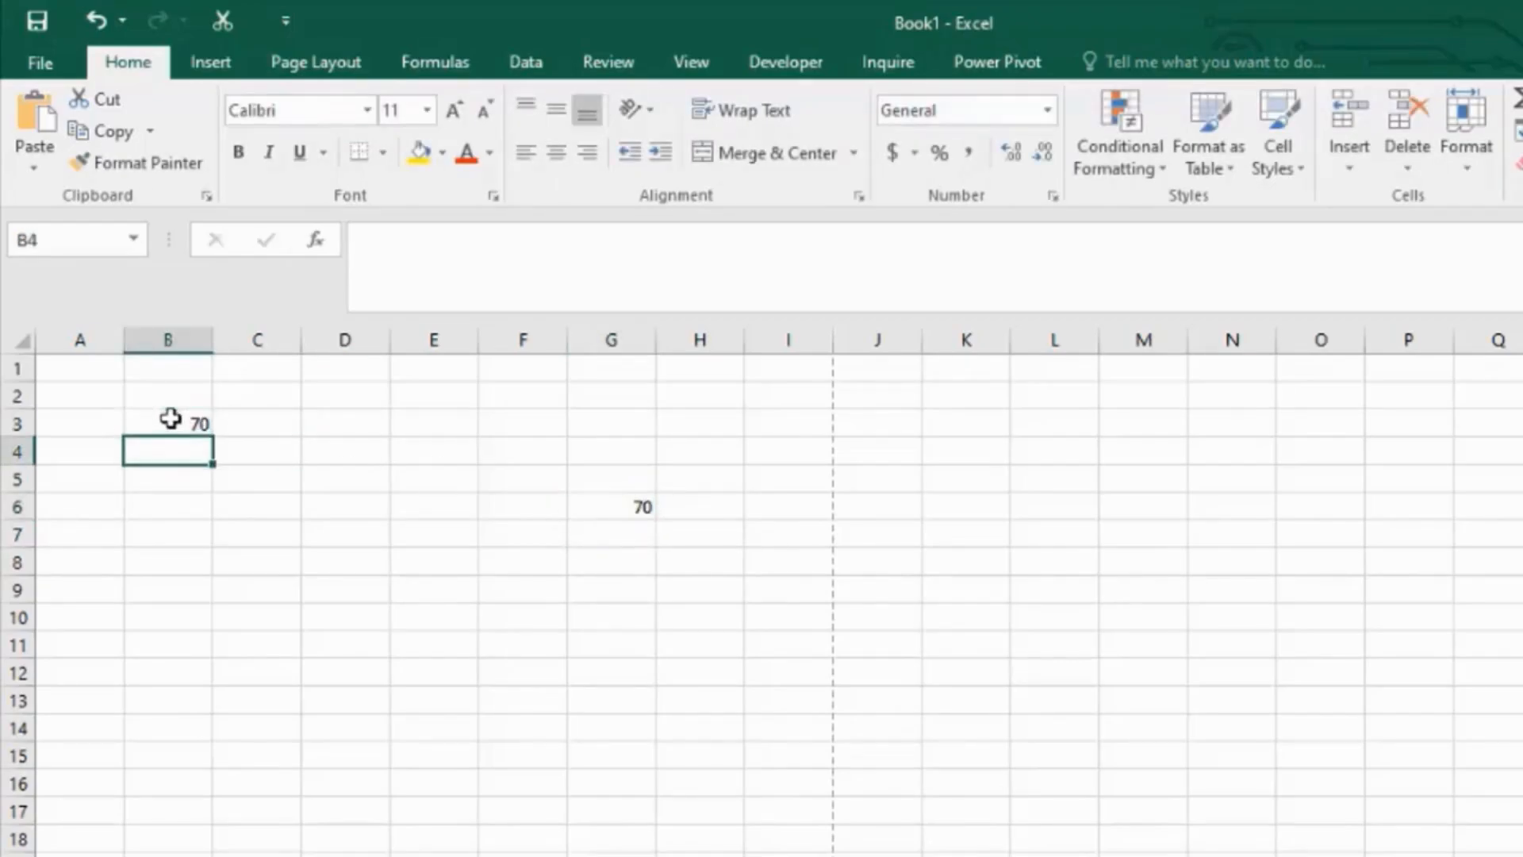
click(652, 504)
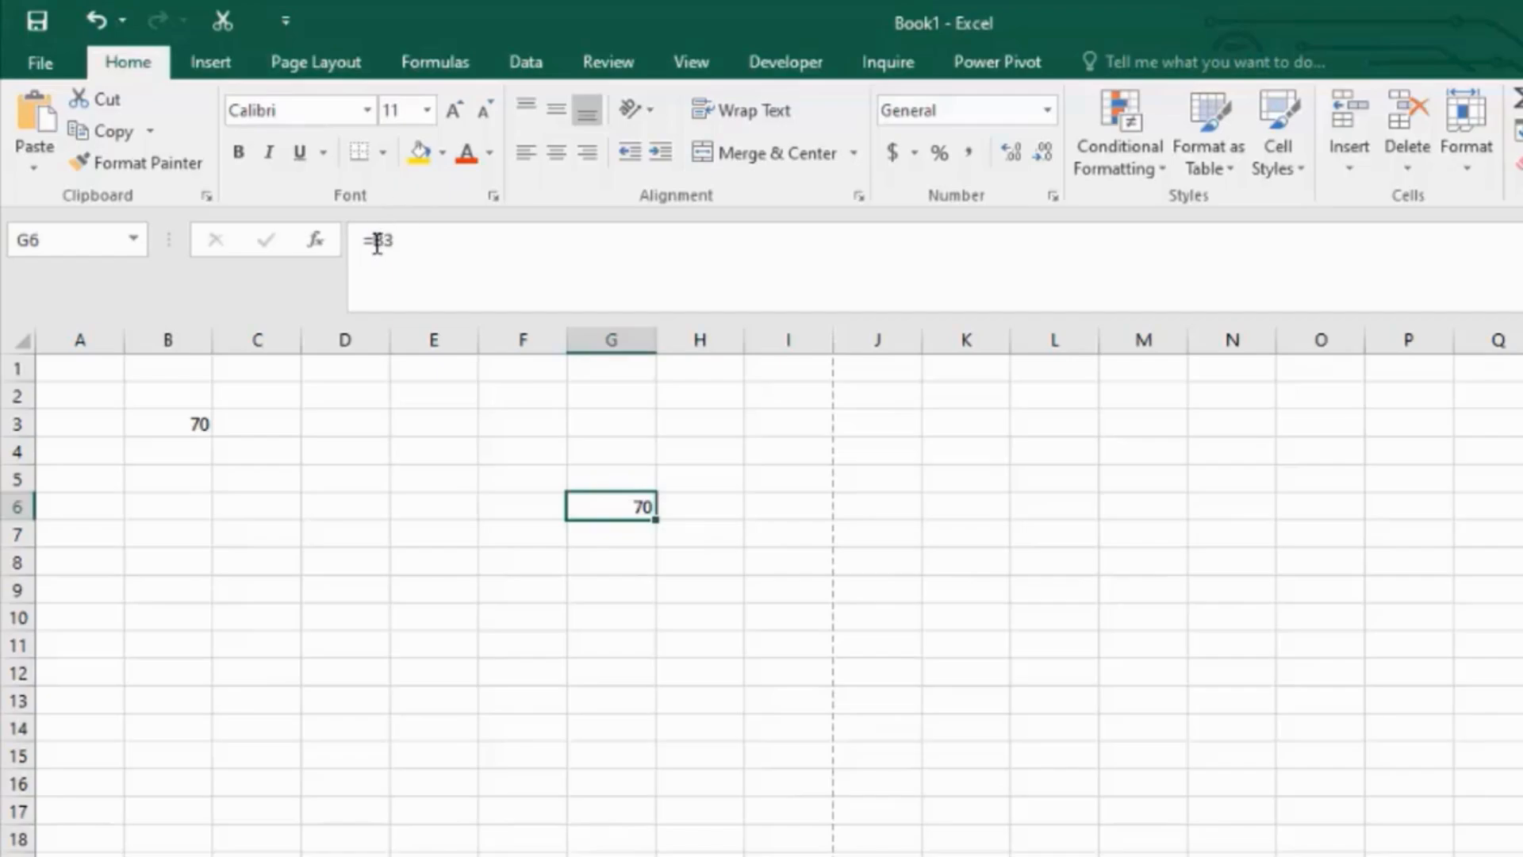
click(175, 435)
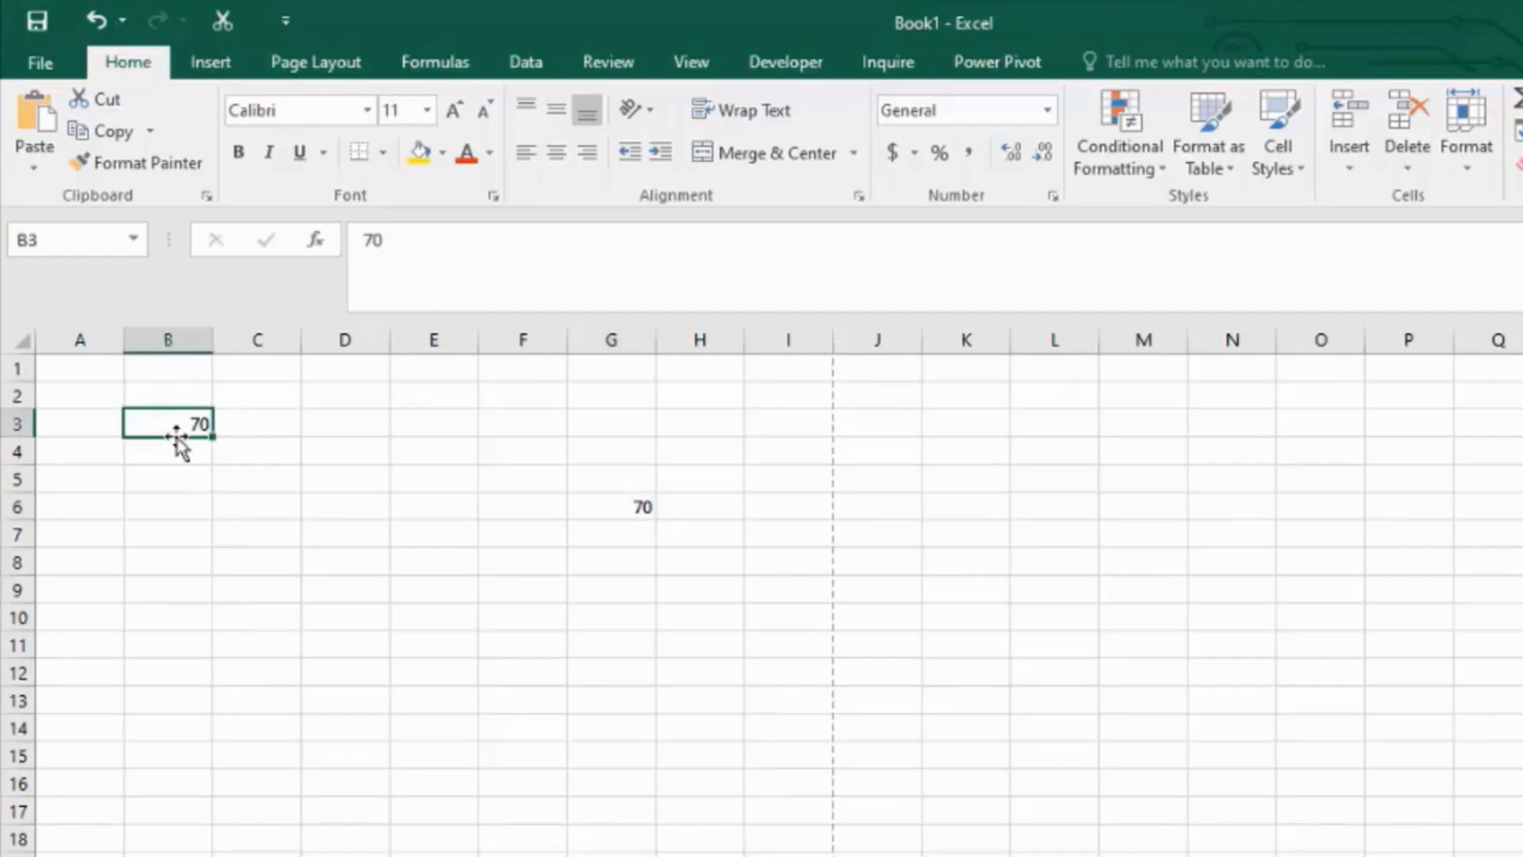
text(1220)
key(Return)
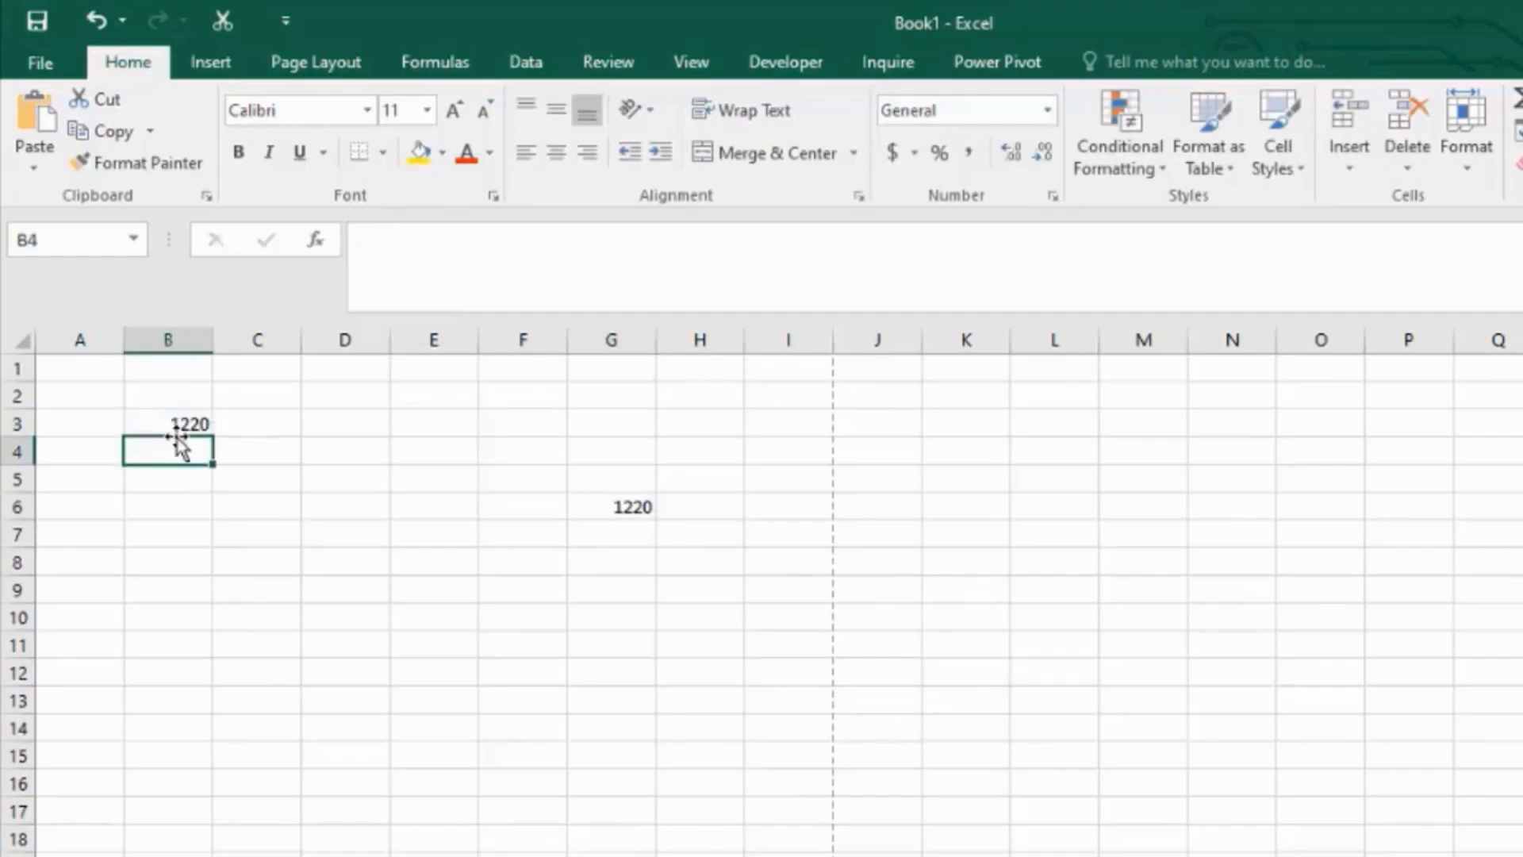
Replace the content of cell B3 with the text dark and select the linked cell G6.
click(177, 420)
text(FAT])
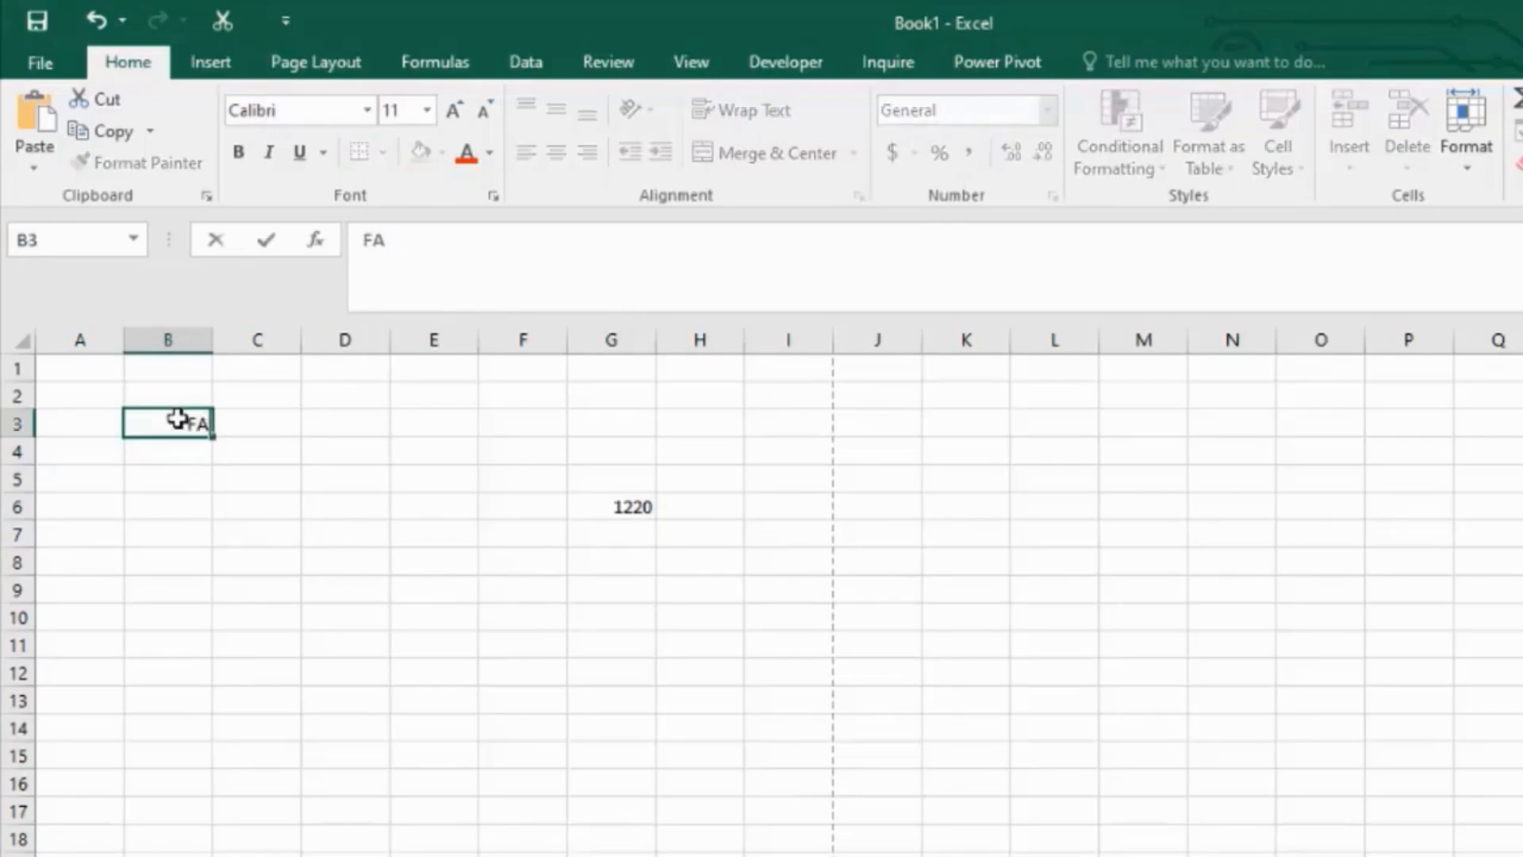
key(BackSpace)
key(BackSpace)
key(BackSpace)
key(BackSpace)
text(dark)
key(Return)
click(607, 505)
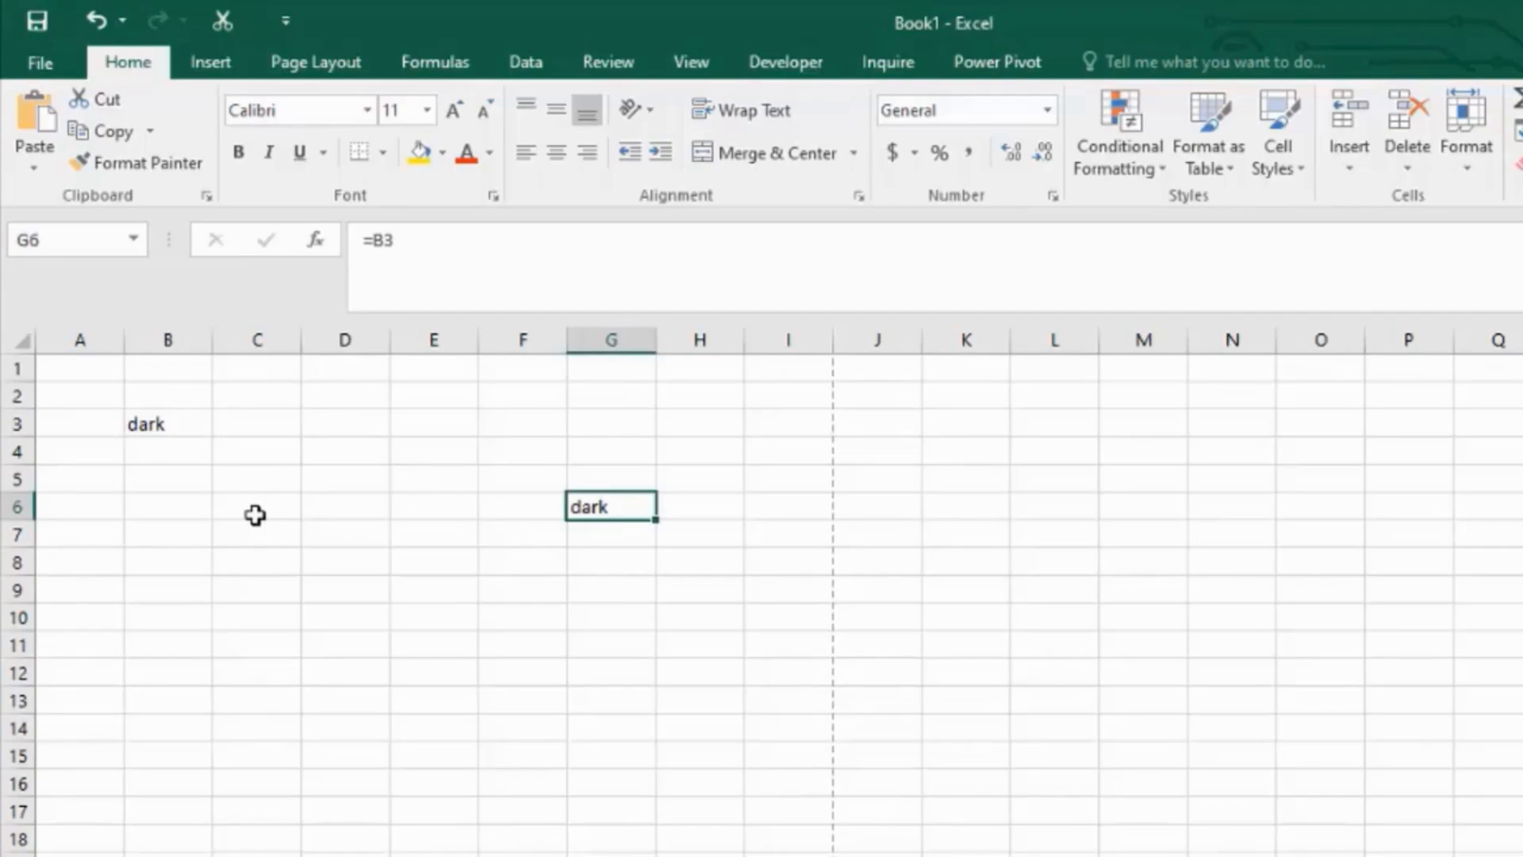
Examine cell B3 and the formula behind G6, opening the formula to see which cell it references.
key(Down)
key(Down)
key(Left)
key(Left)
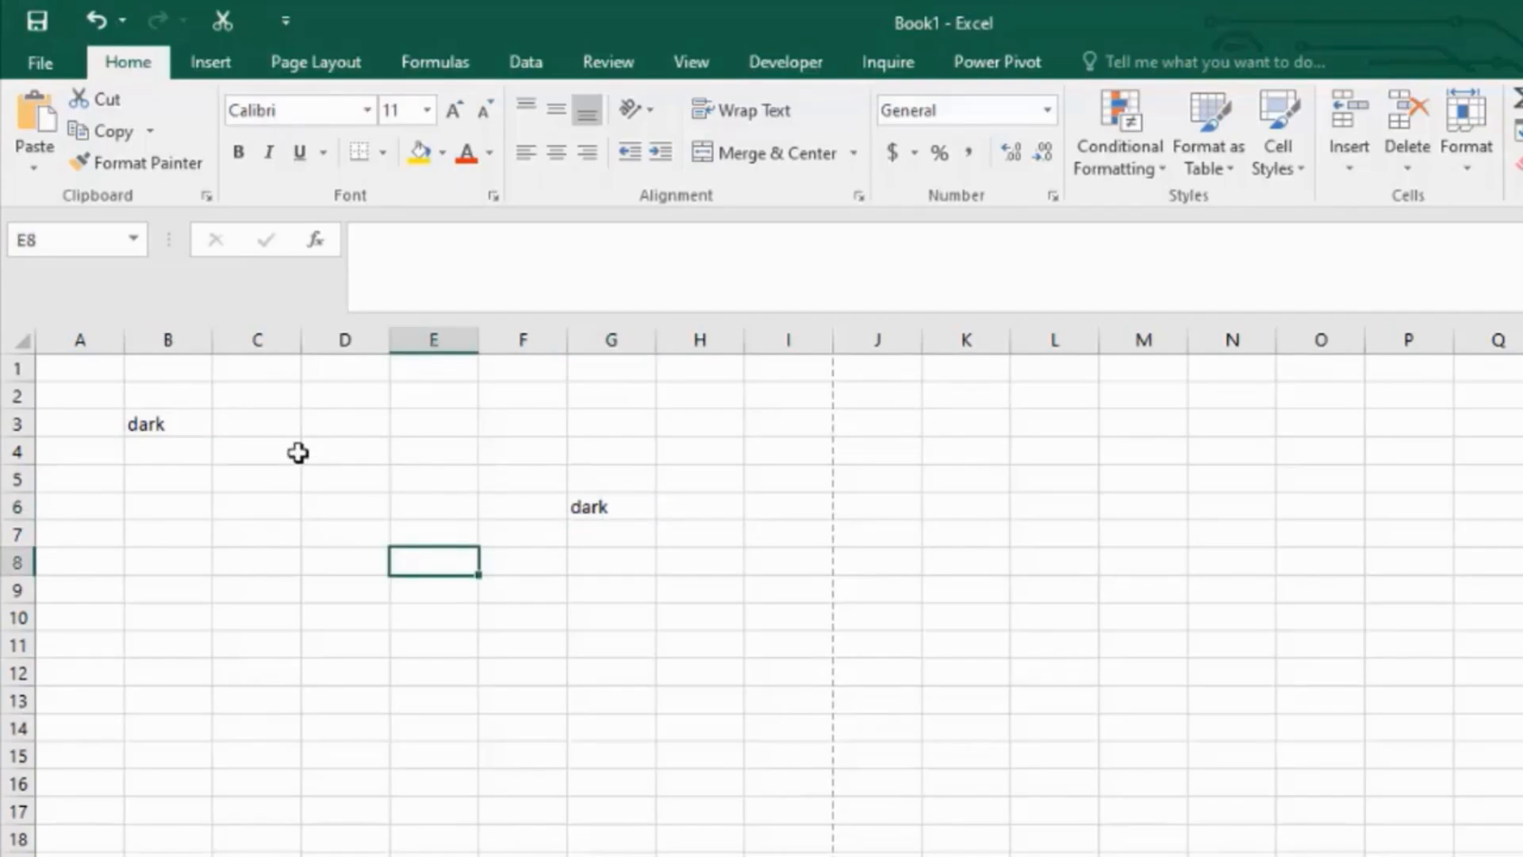
click(162, 425)
click(612, 503)
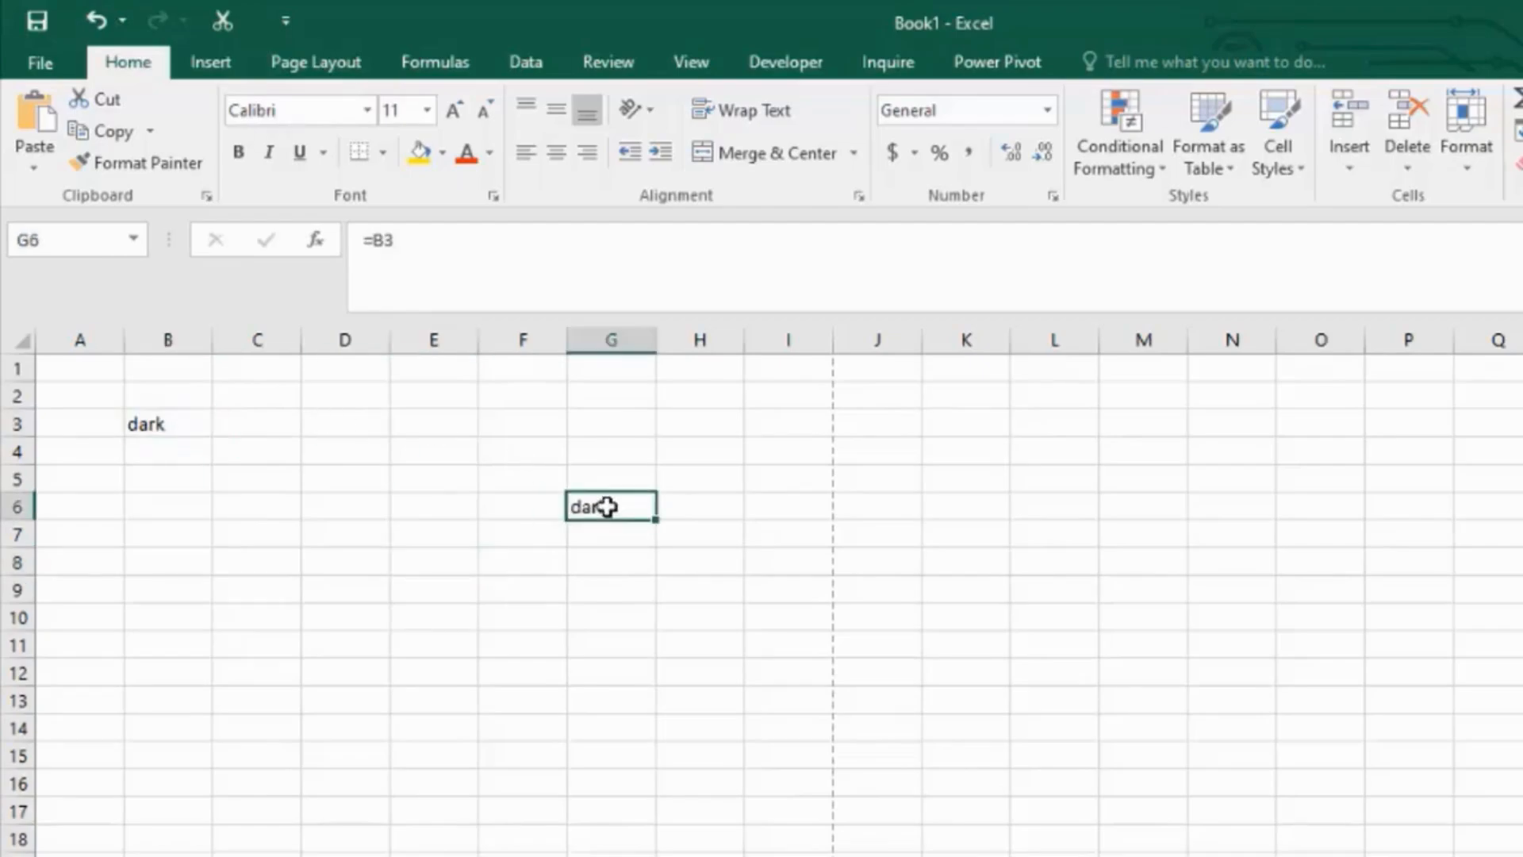
click(411, 241)
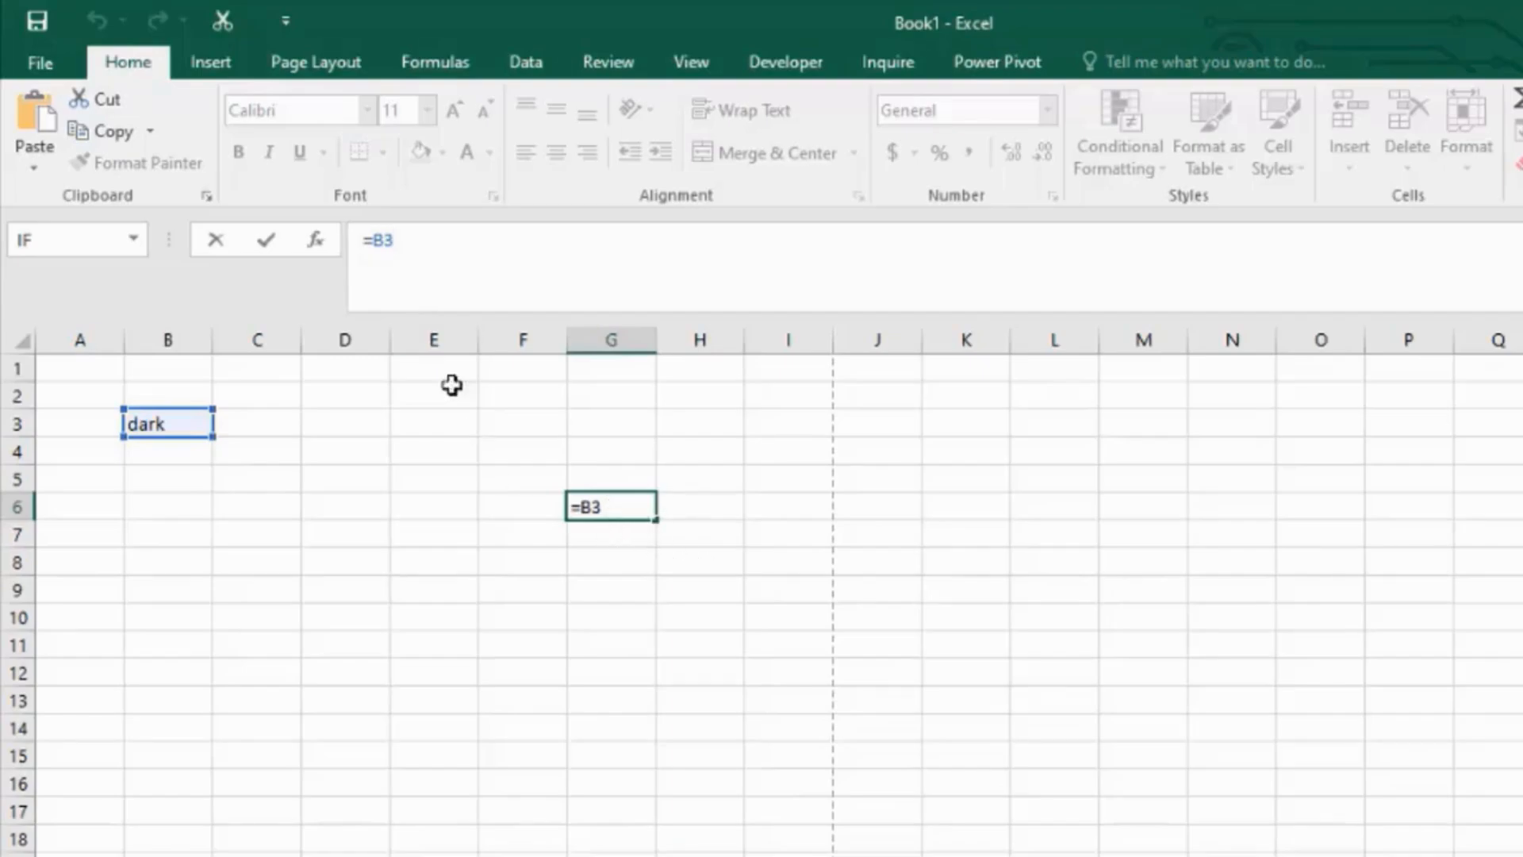
click(440, 62)
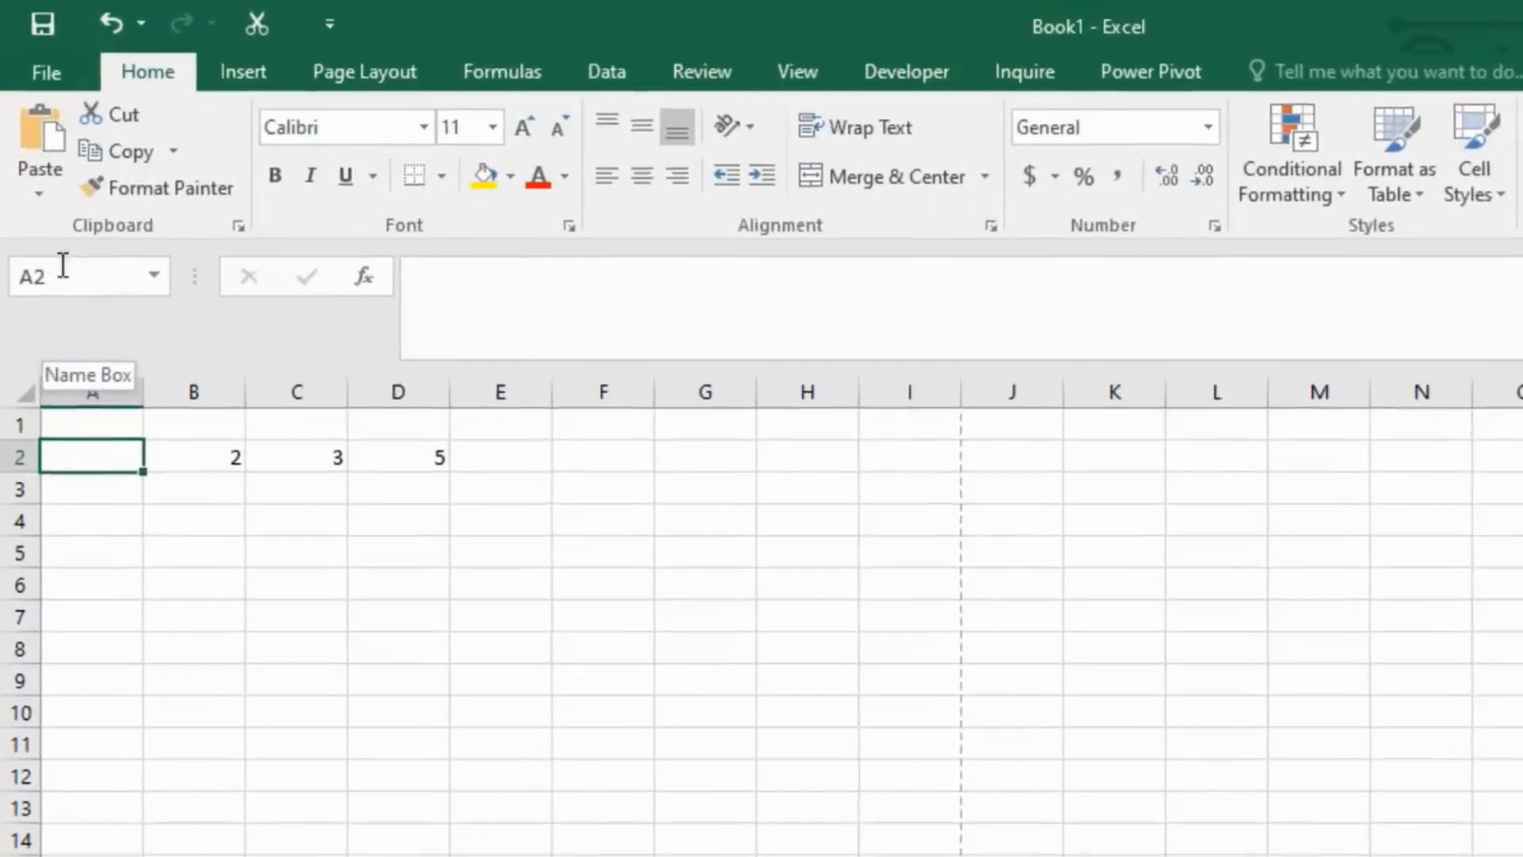
Select cell A1 and its reference in the Name Box.
click(69, 425)
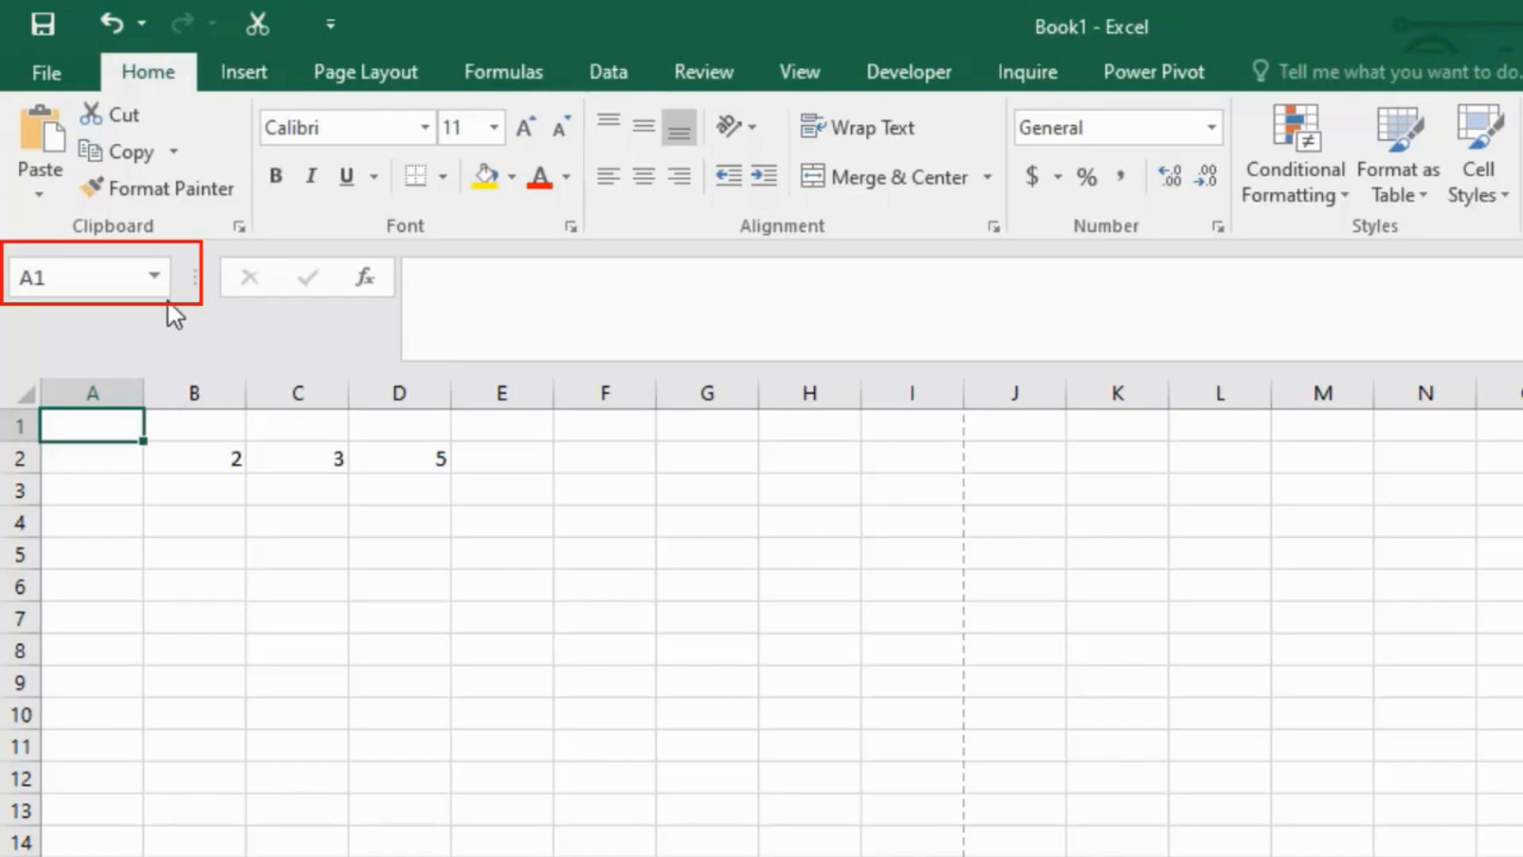
click(48, 277)
click(53, 265)
Select the whole columns A, B and C one after another, and finally the whole of row 1.
click(87, 394)
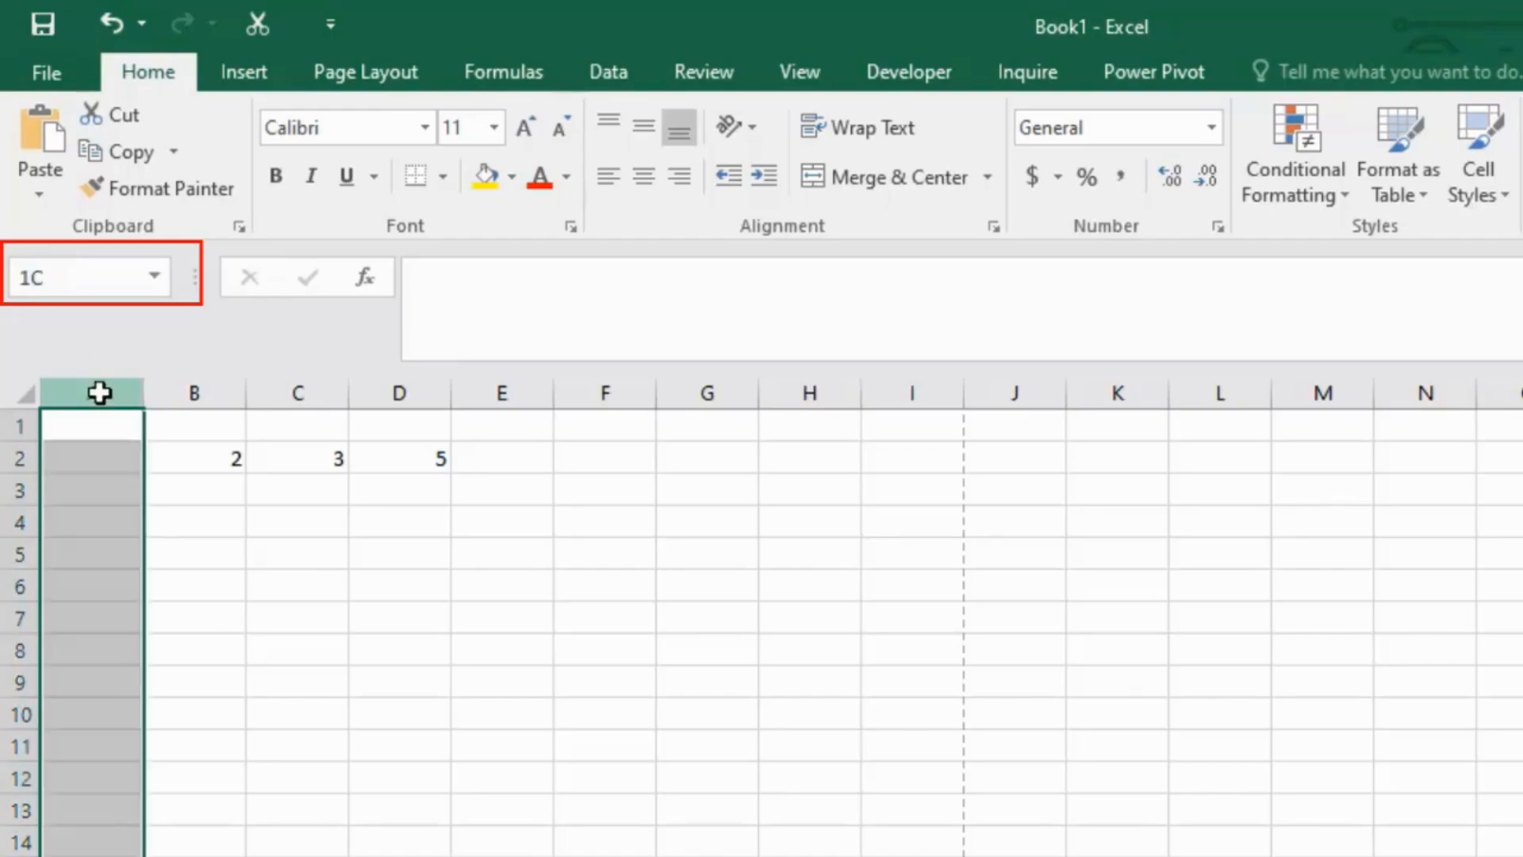
click(194, 391)
click(298, 393)
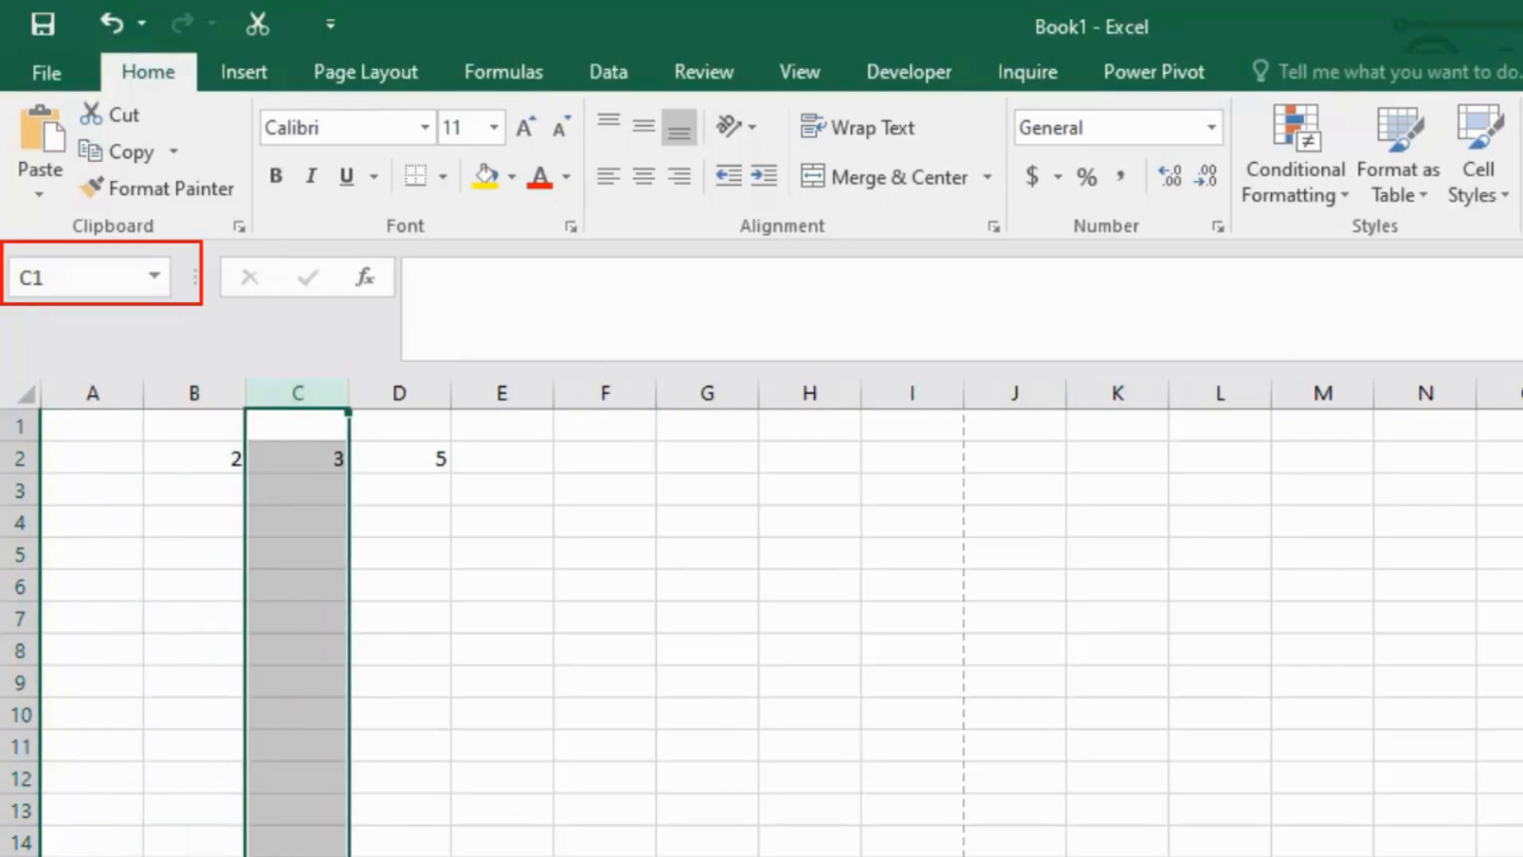
scroll(761, 618, right, 1)
scroll(761, 618, left, 1)
click(21, 426)
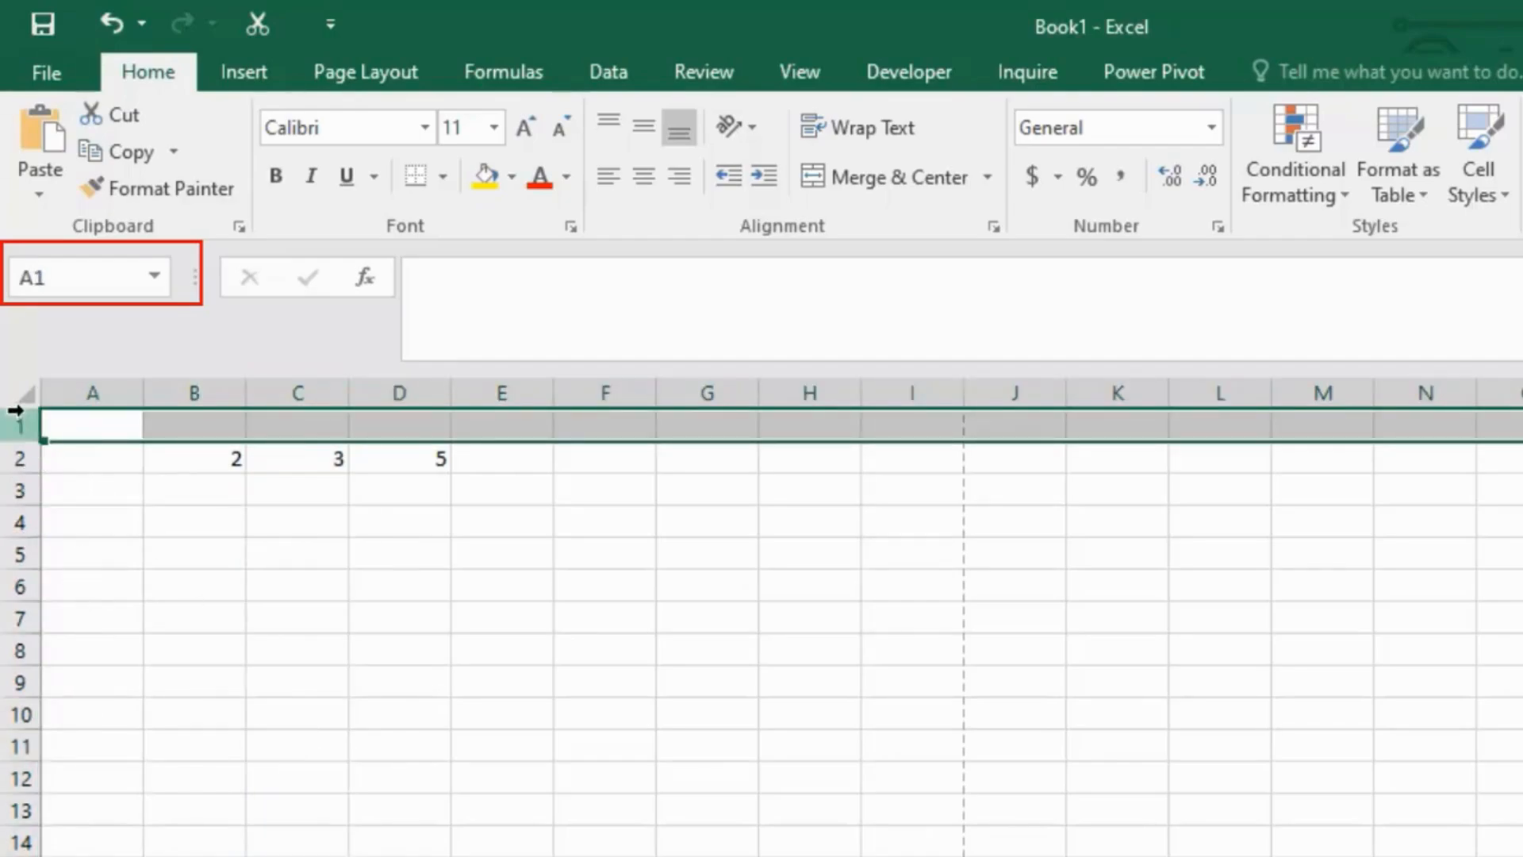
Select column A, cell A1, cell B4 and cell R19 one after another, checking each reference in the Name Box.
click(87, 397)
click(92, 428)
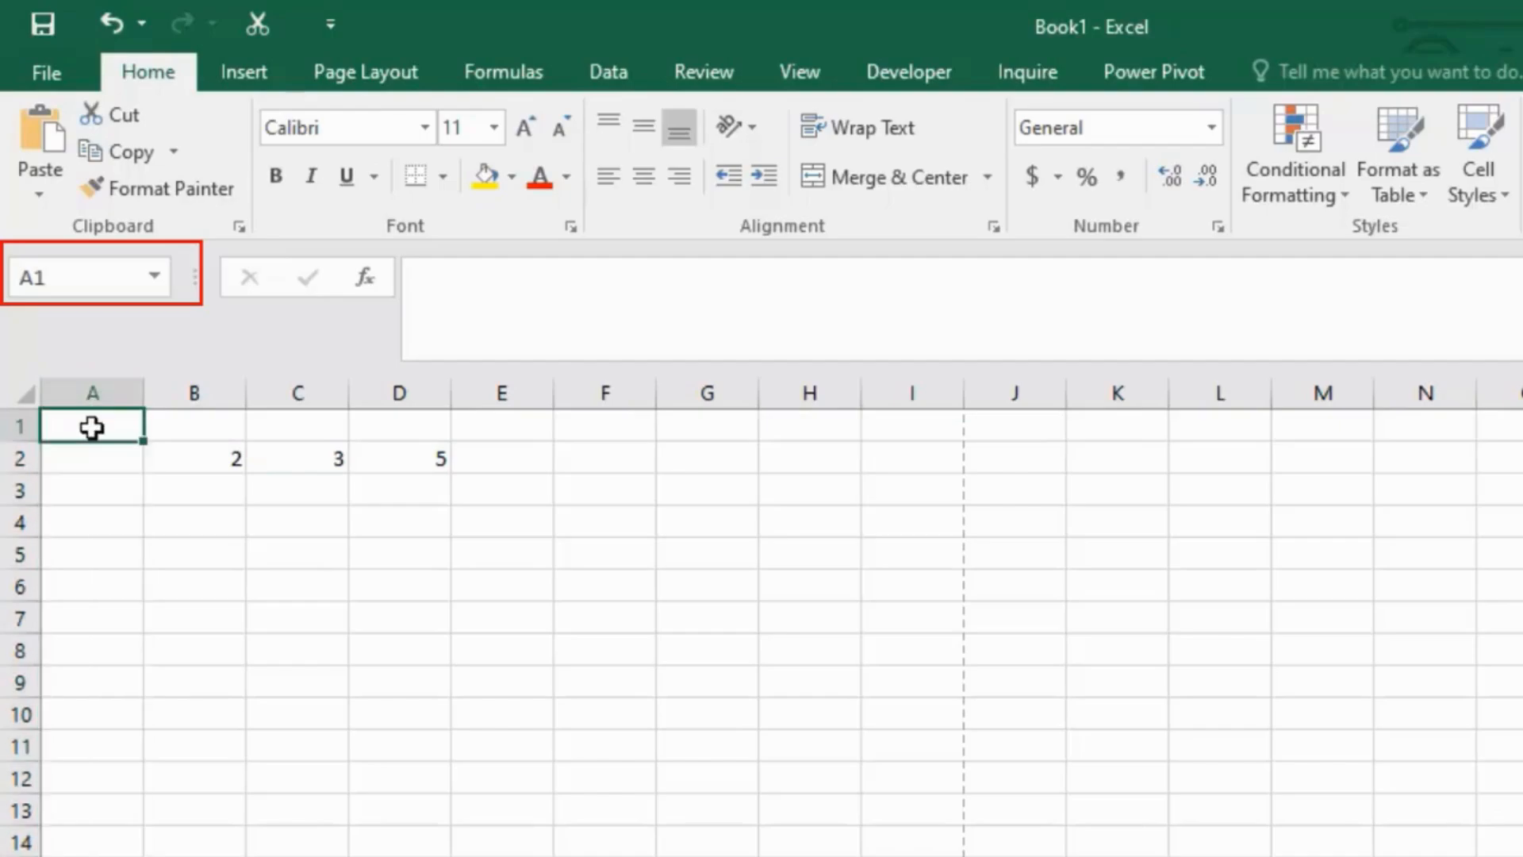
click(65, 279)
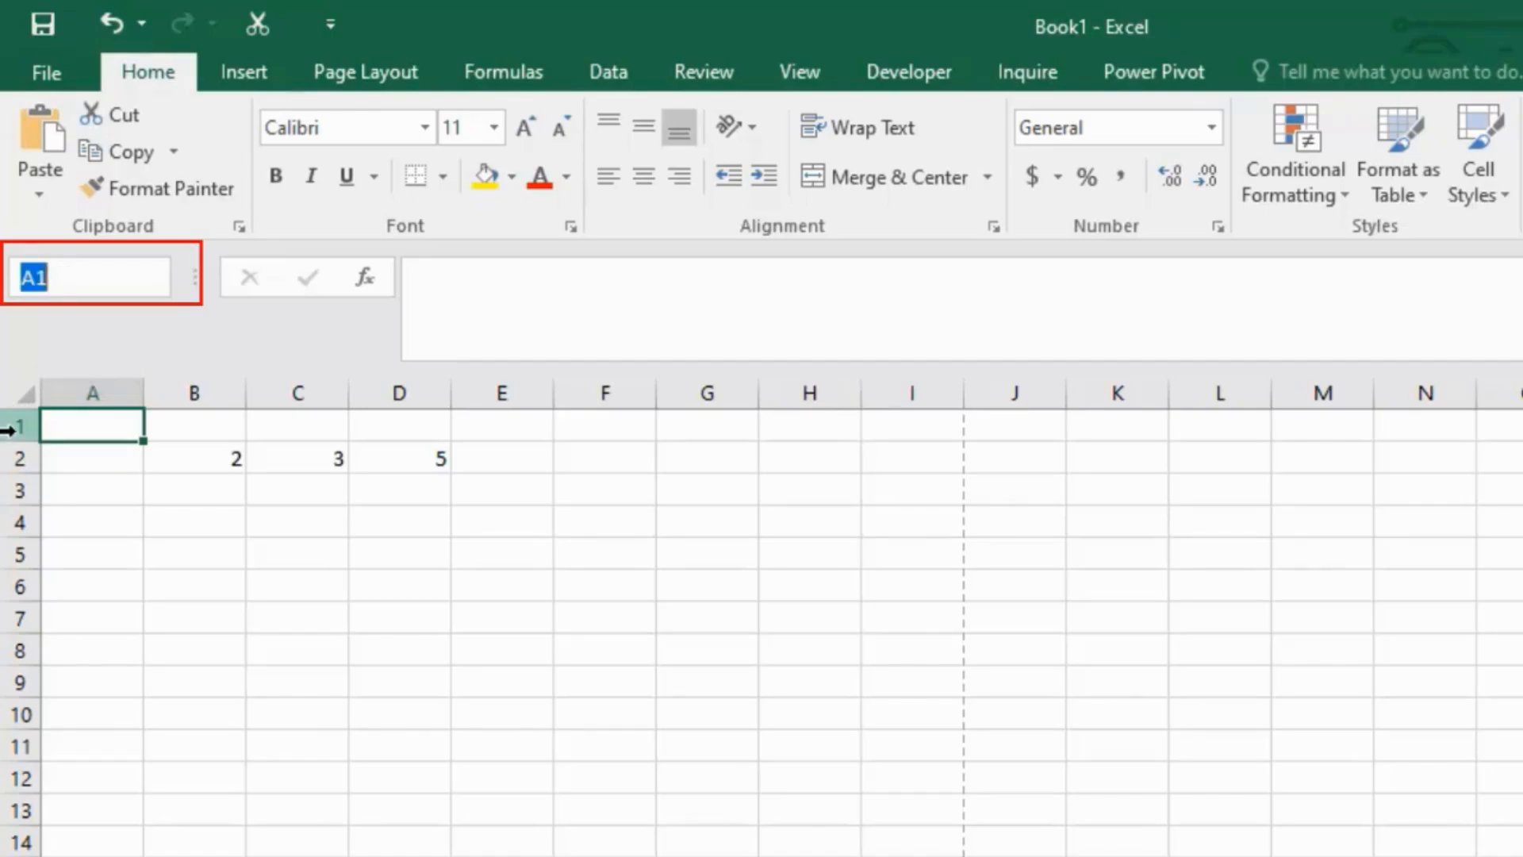
click(97, 270)
click(191, 513)
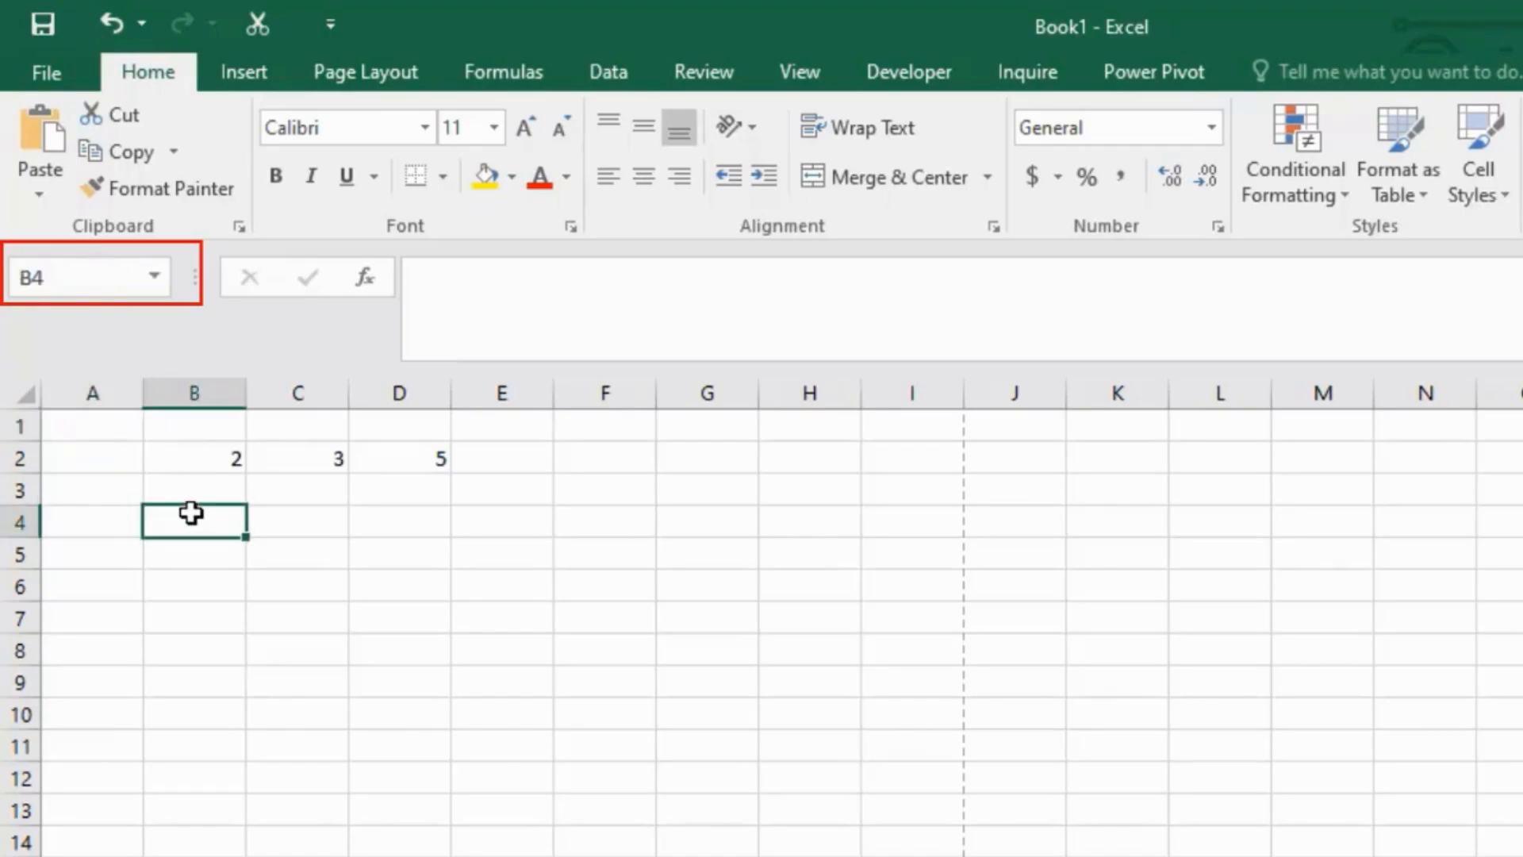
click(49, 291)
key(BackSpace)
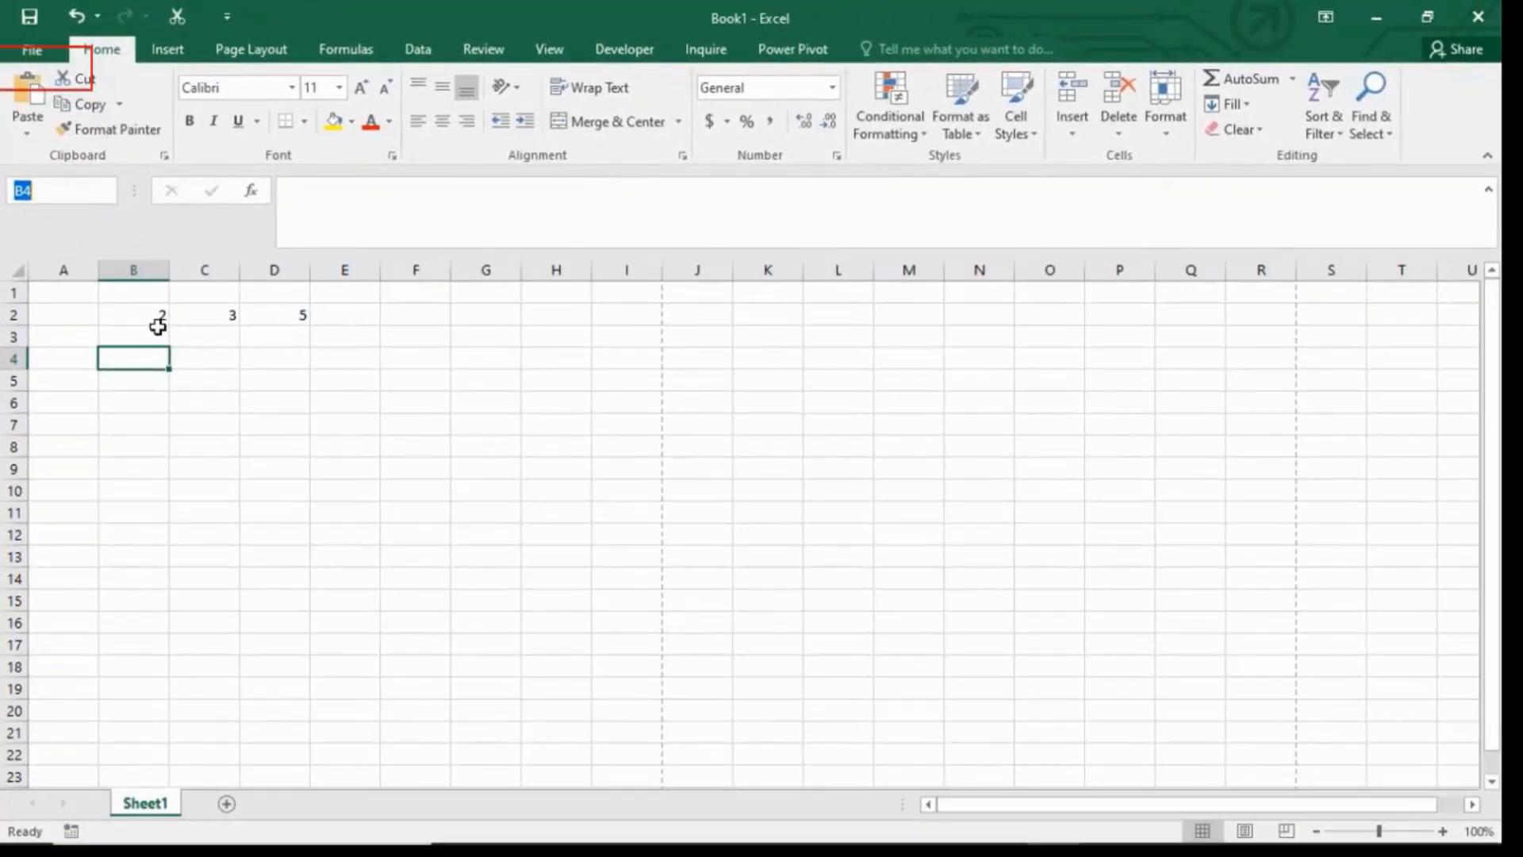
click(1292, 693)
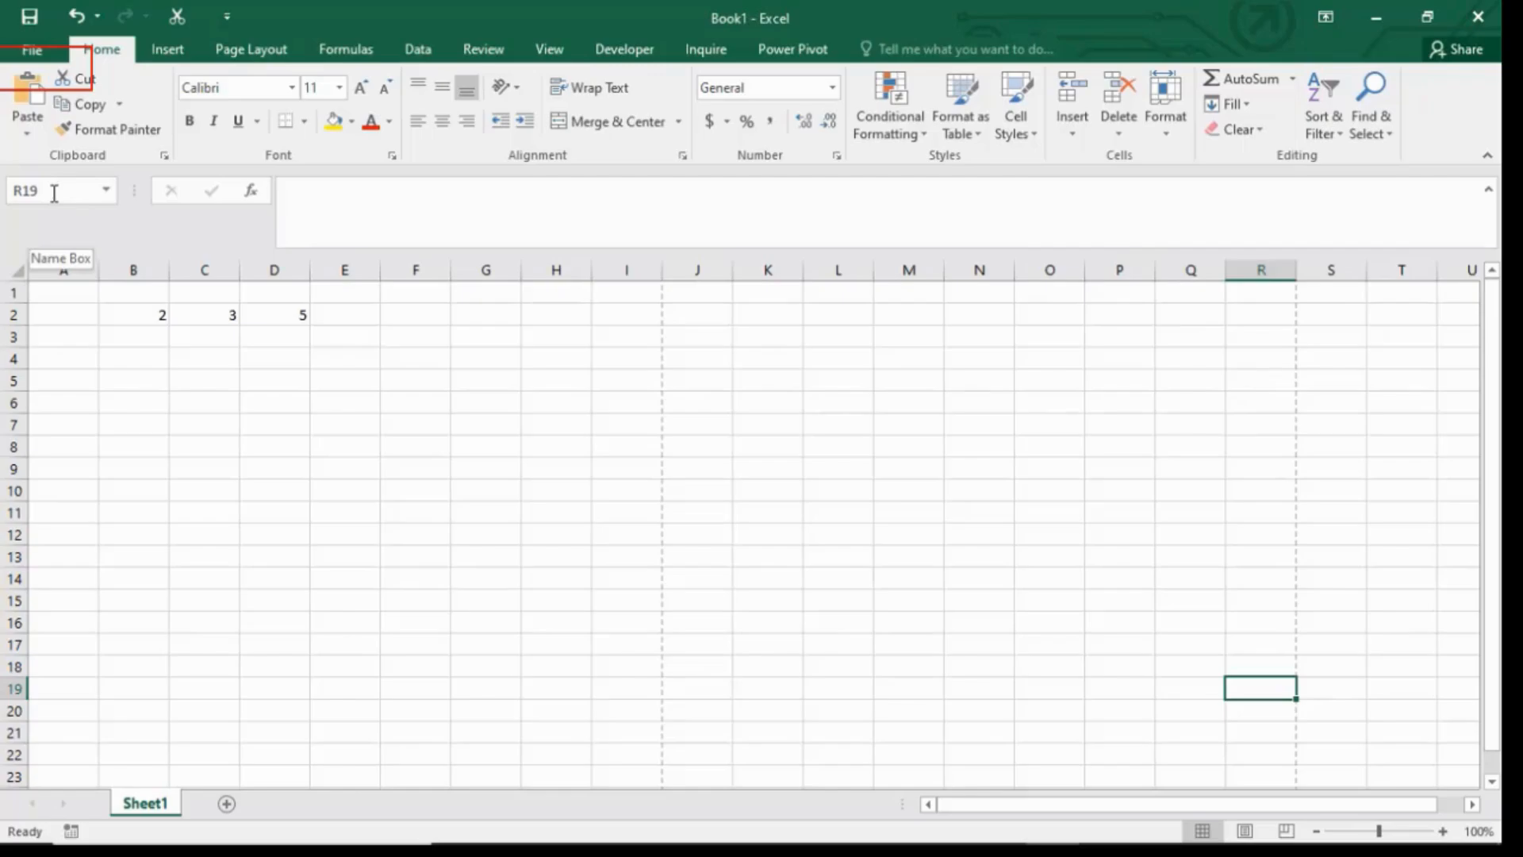
Examine the formula bar, viewing the contents of cells B2, C2 and D2 in it.
click(317, 204)
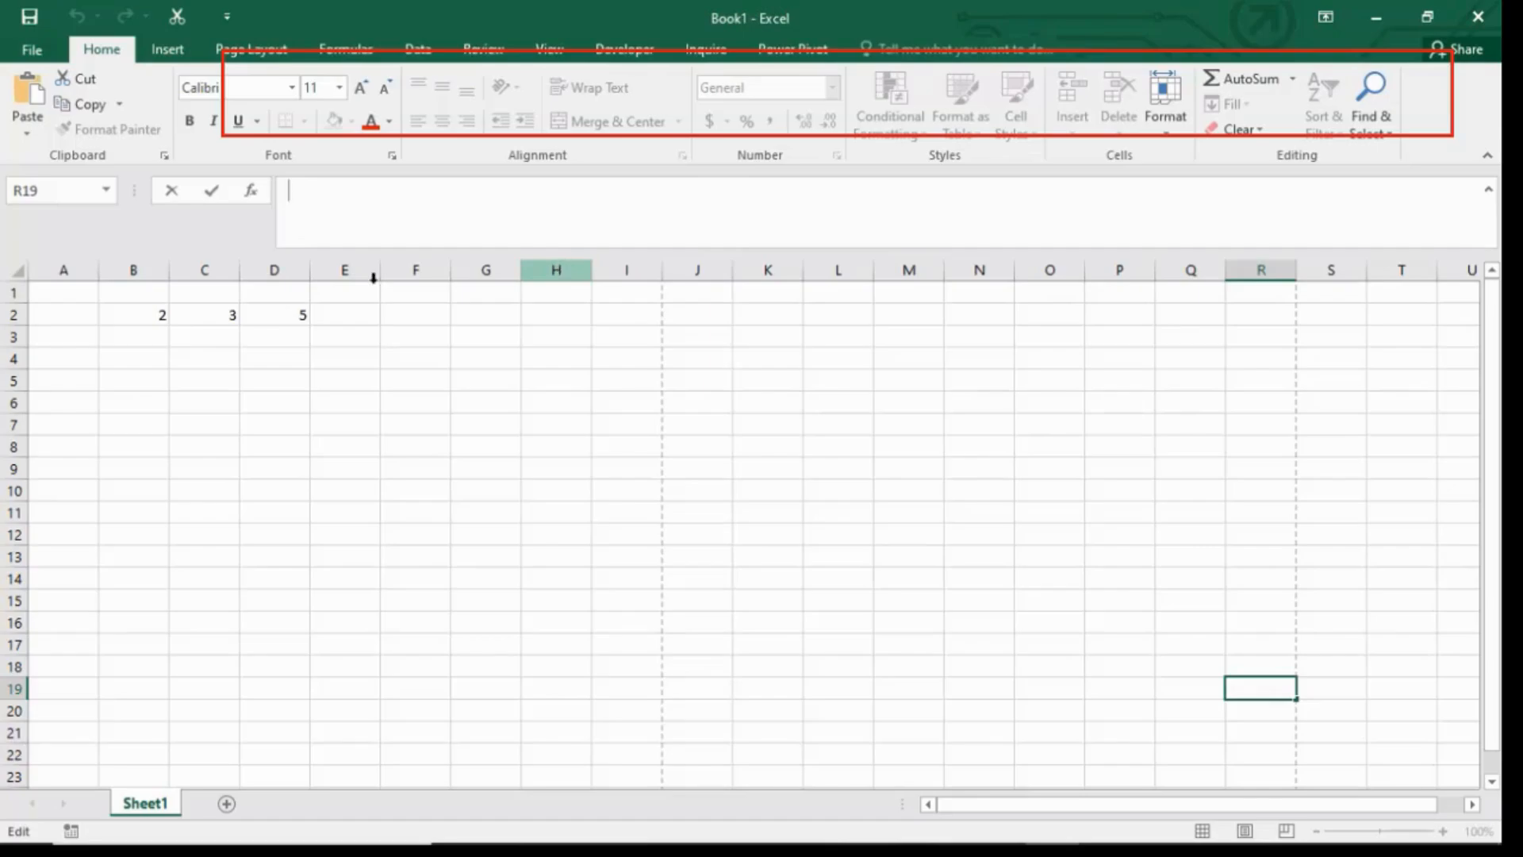
click(131, 319)
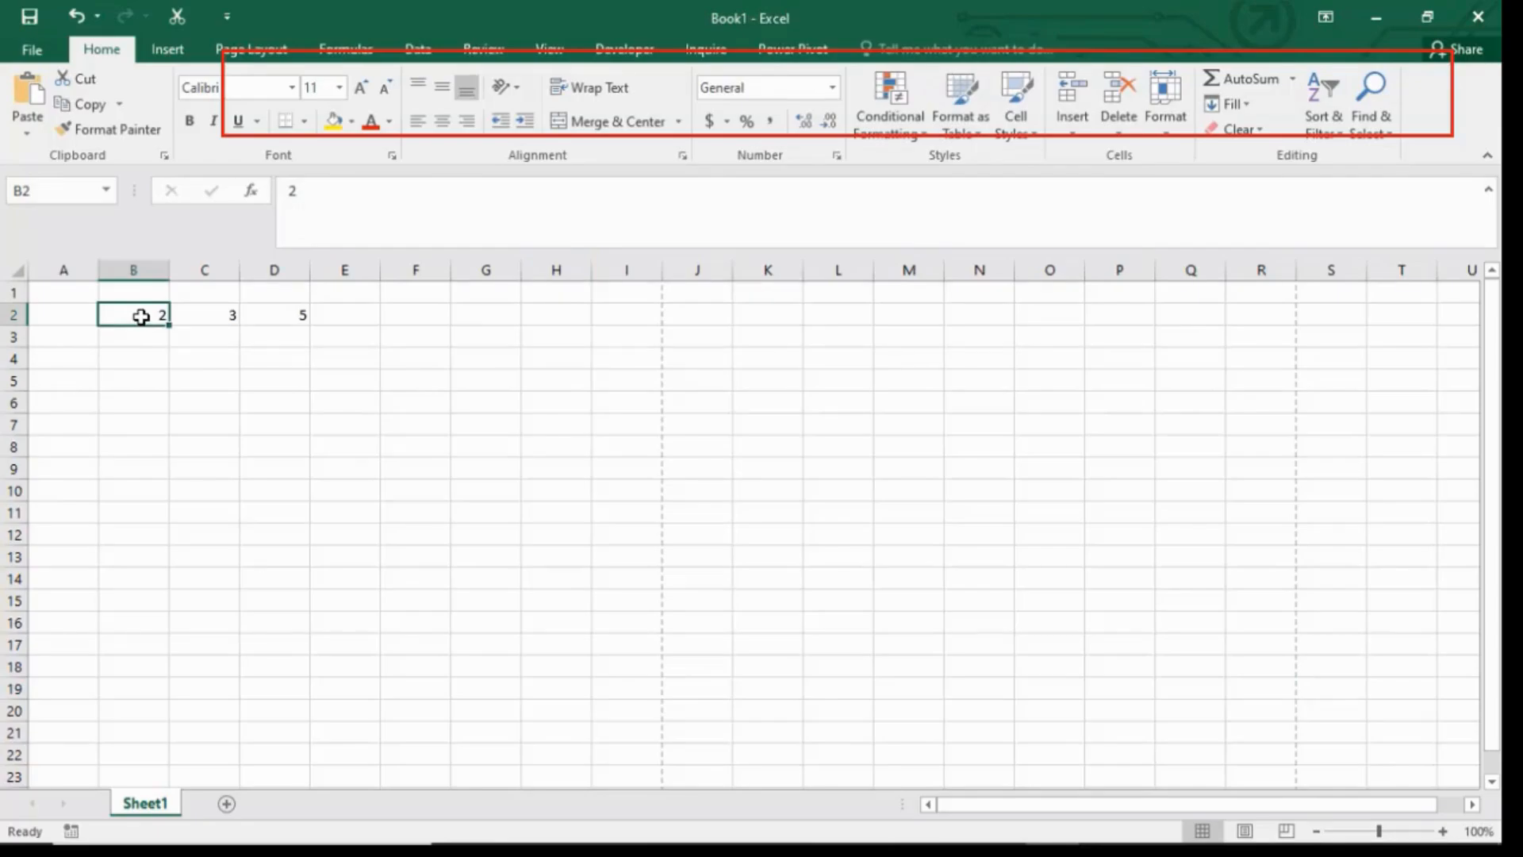
key(Right)
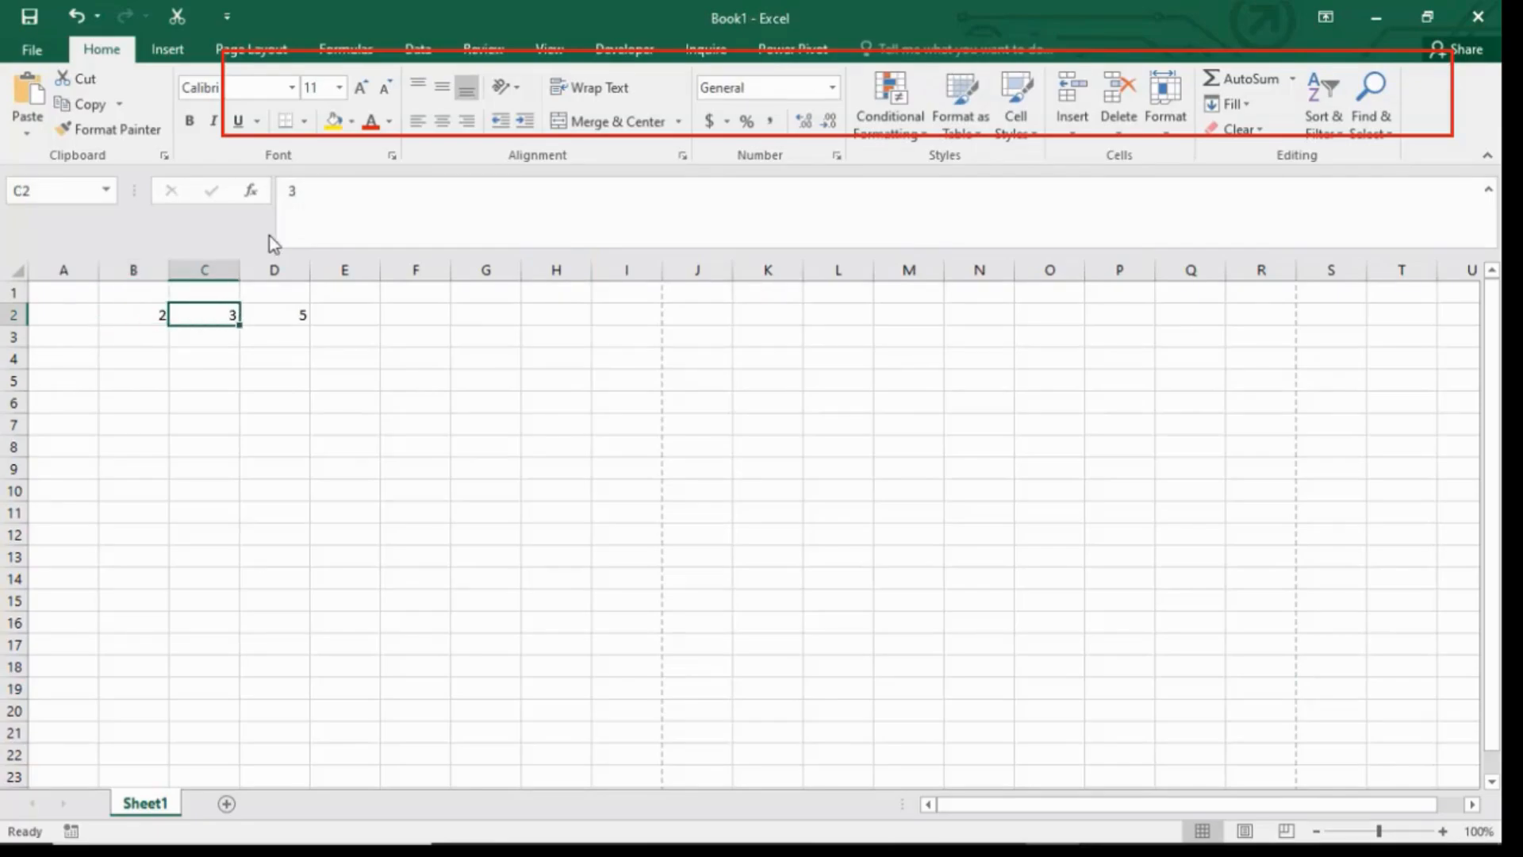
click(286, 315)
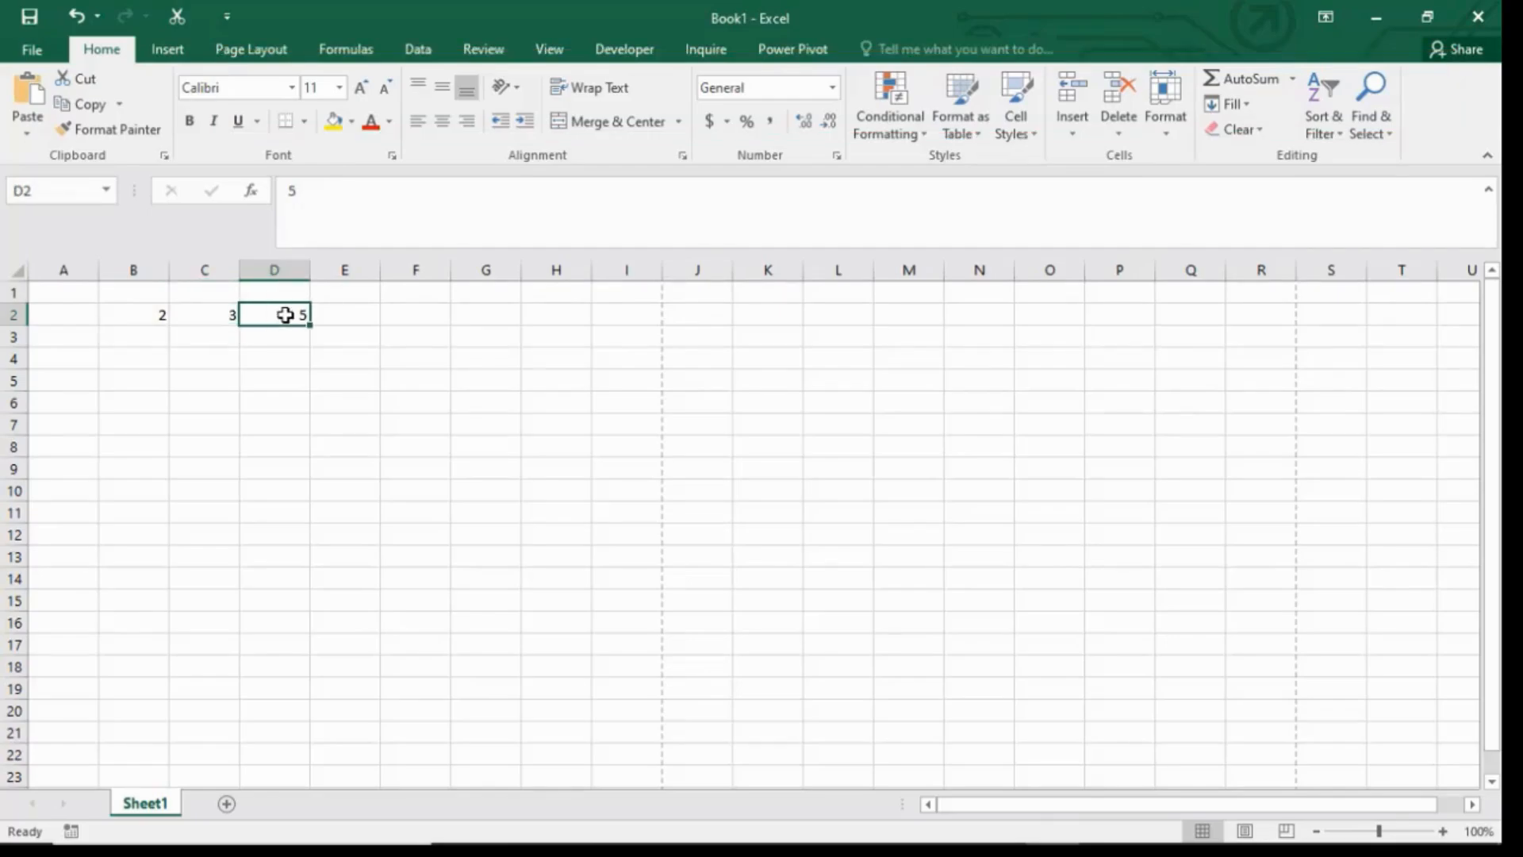
Enter the formula =2+4 in cell D5.
key(Down)
key(Down)
key(Down)
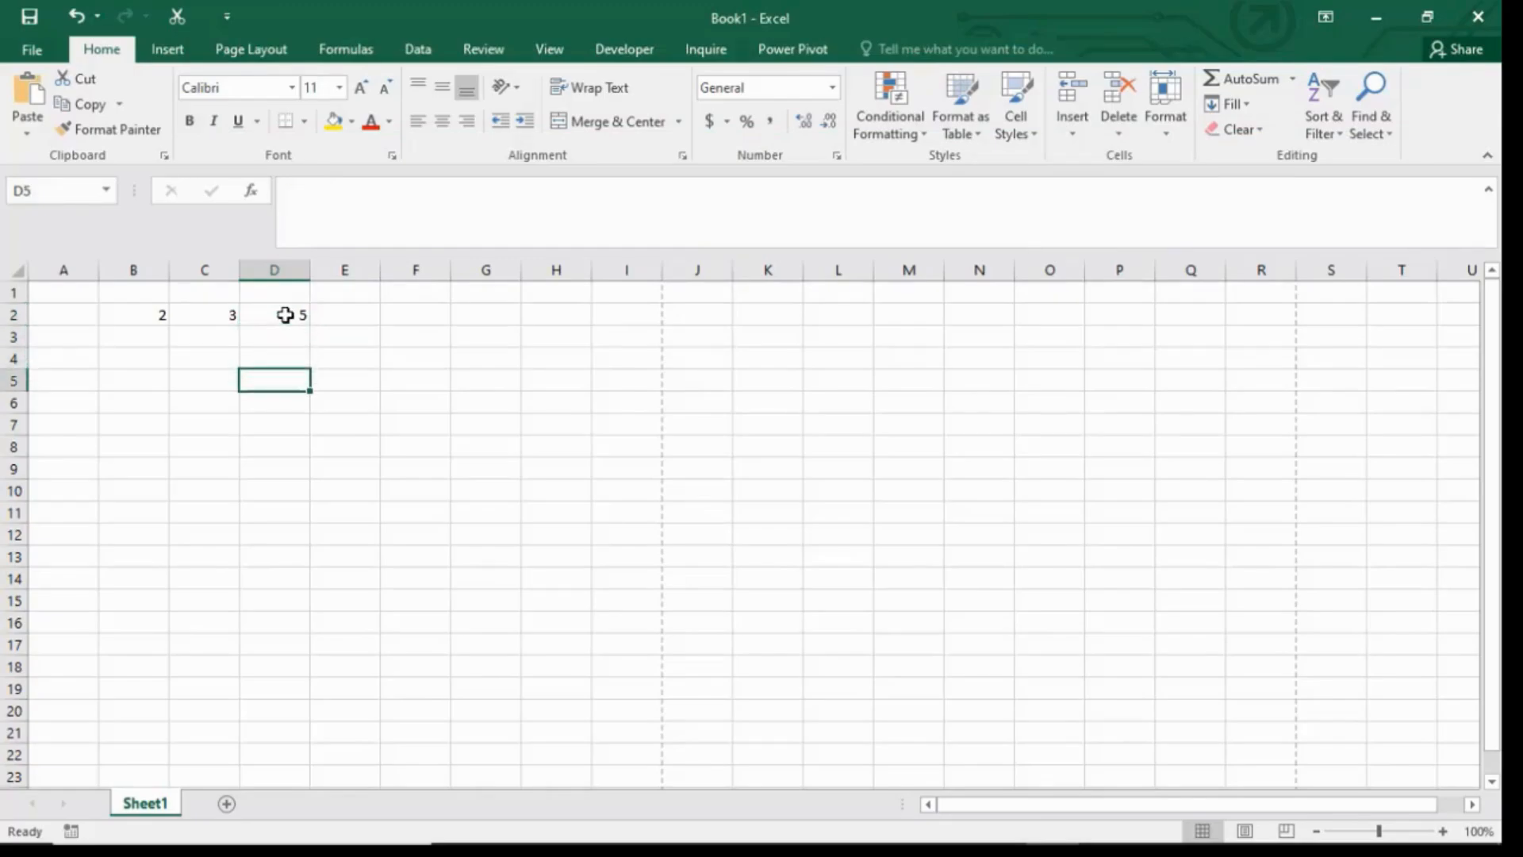
text(=)
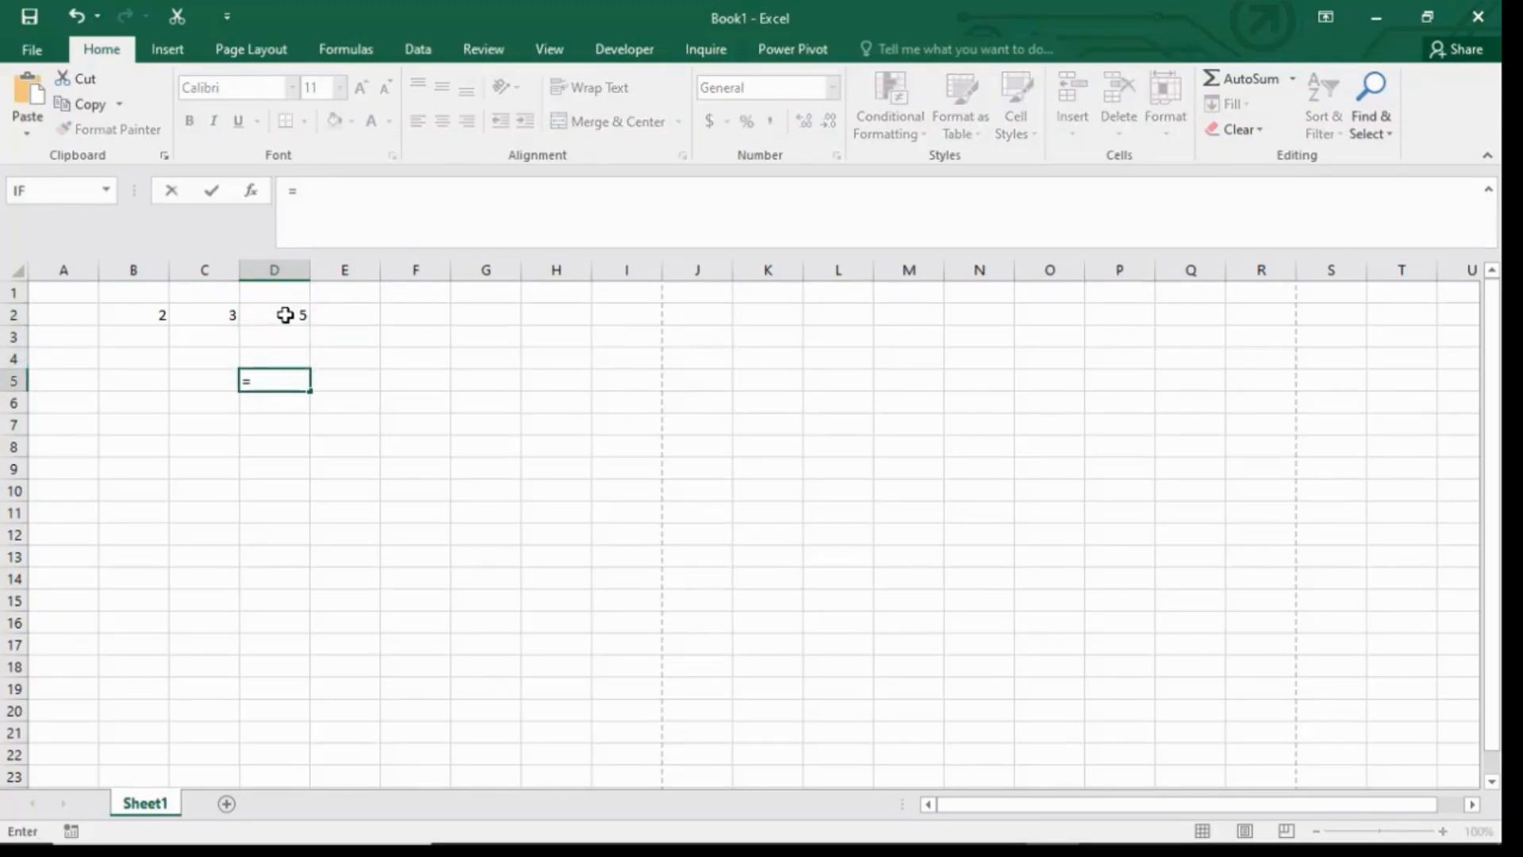
text(2=4)
key(BackSpace)
key(BackSpace)
text(+4)
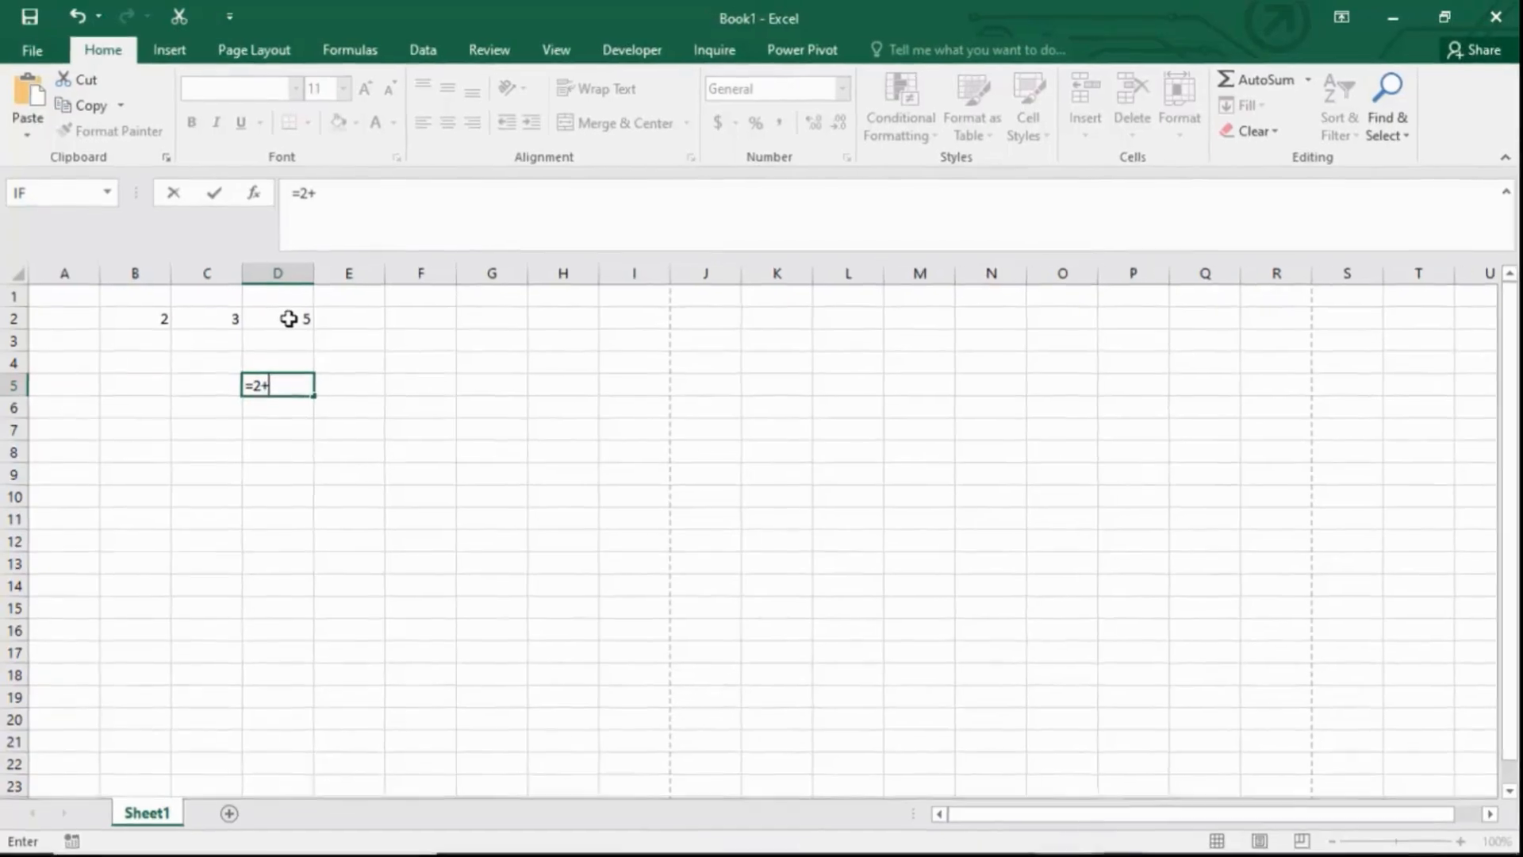
key(Return)
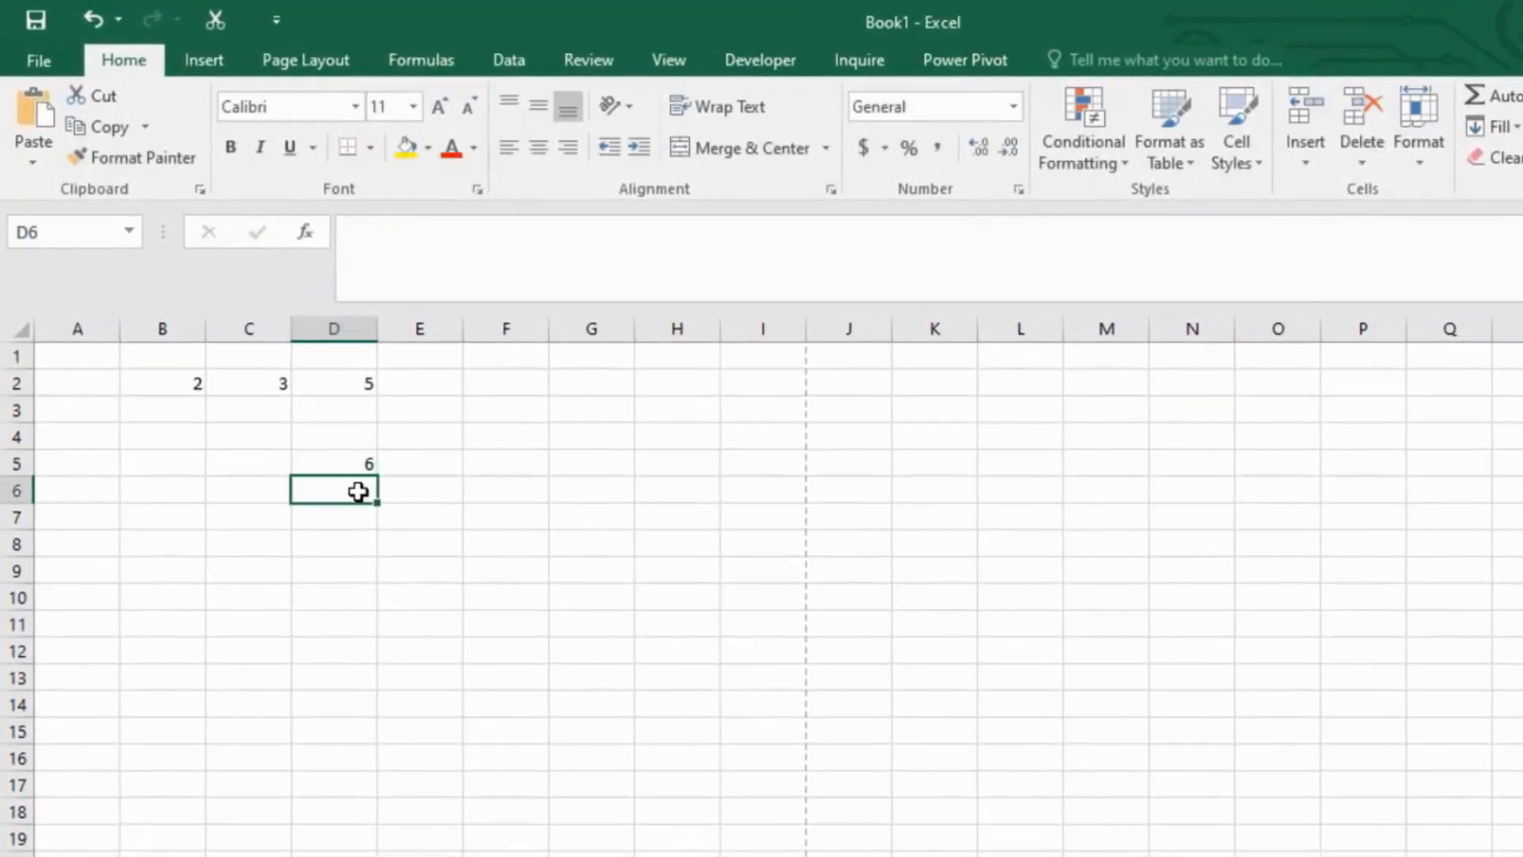
Examine the formula behind cell D5 by highlighting it in the formula bar.
click(336, 464)
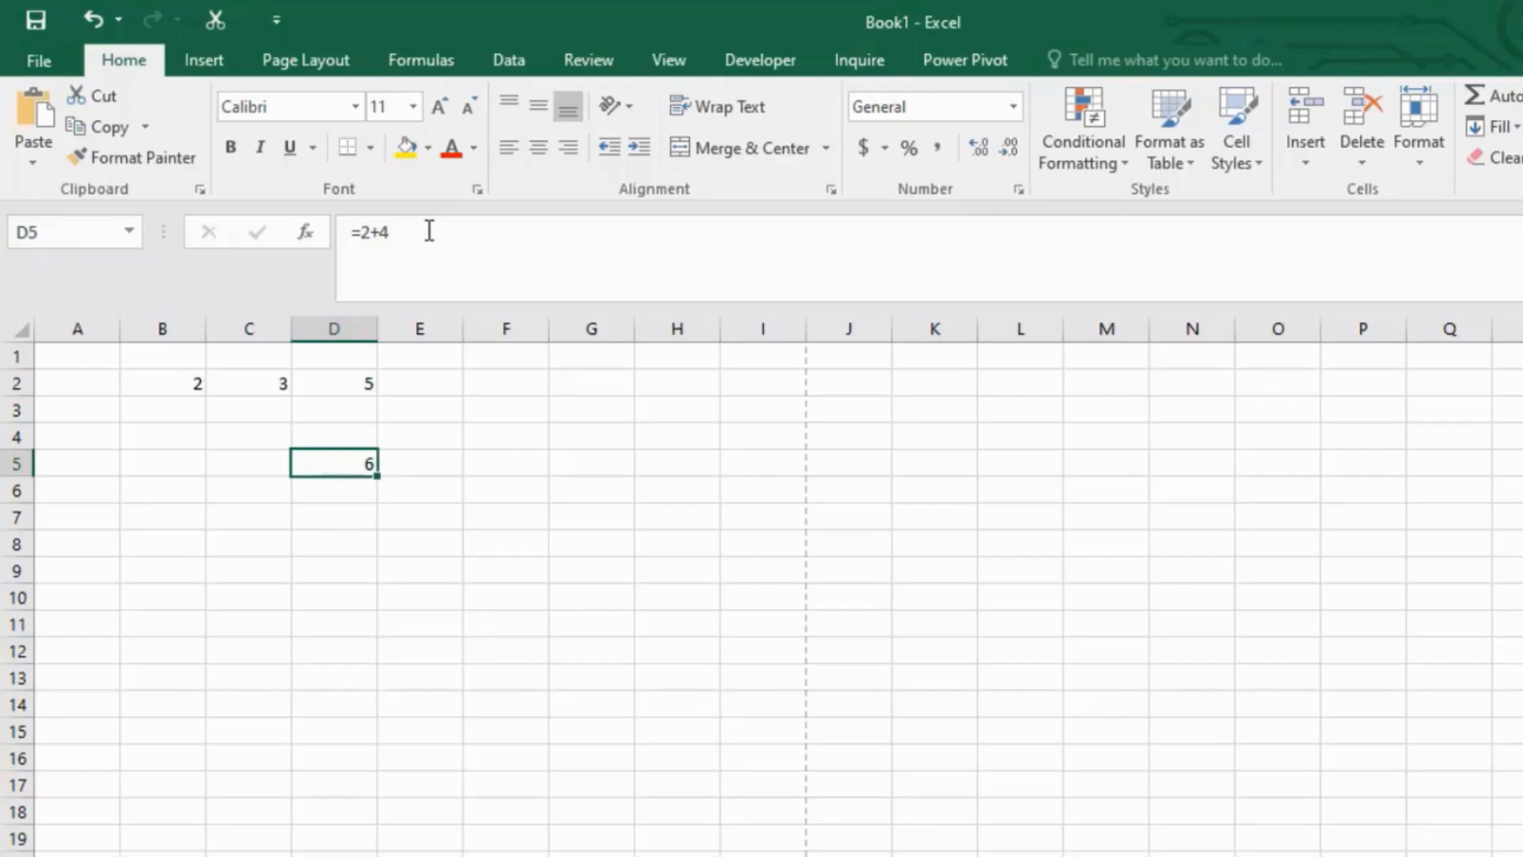
drag(429, 232, 349, 231)
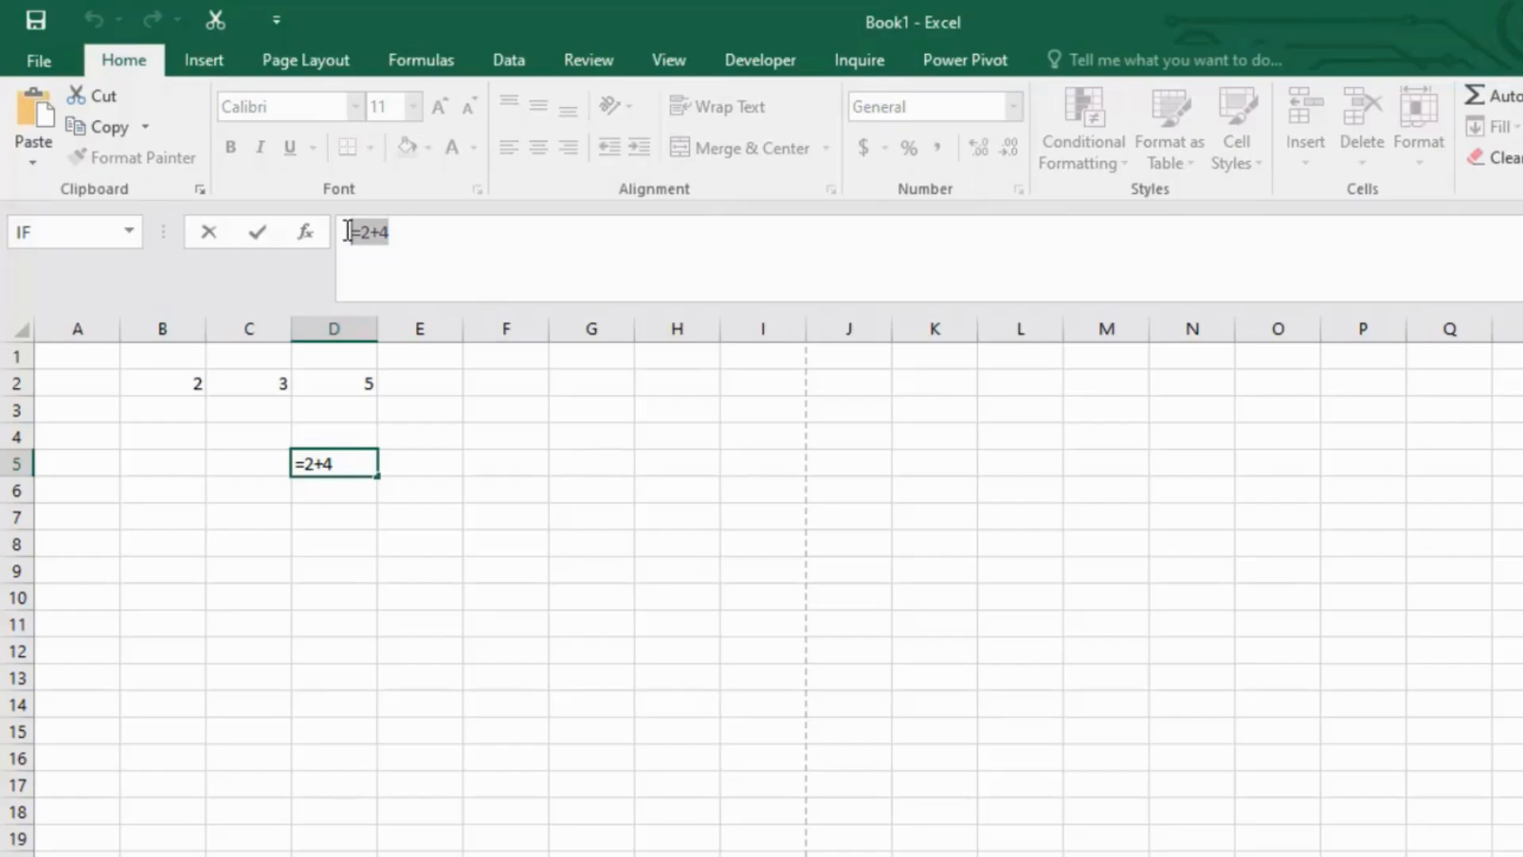
key(Return)
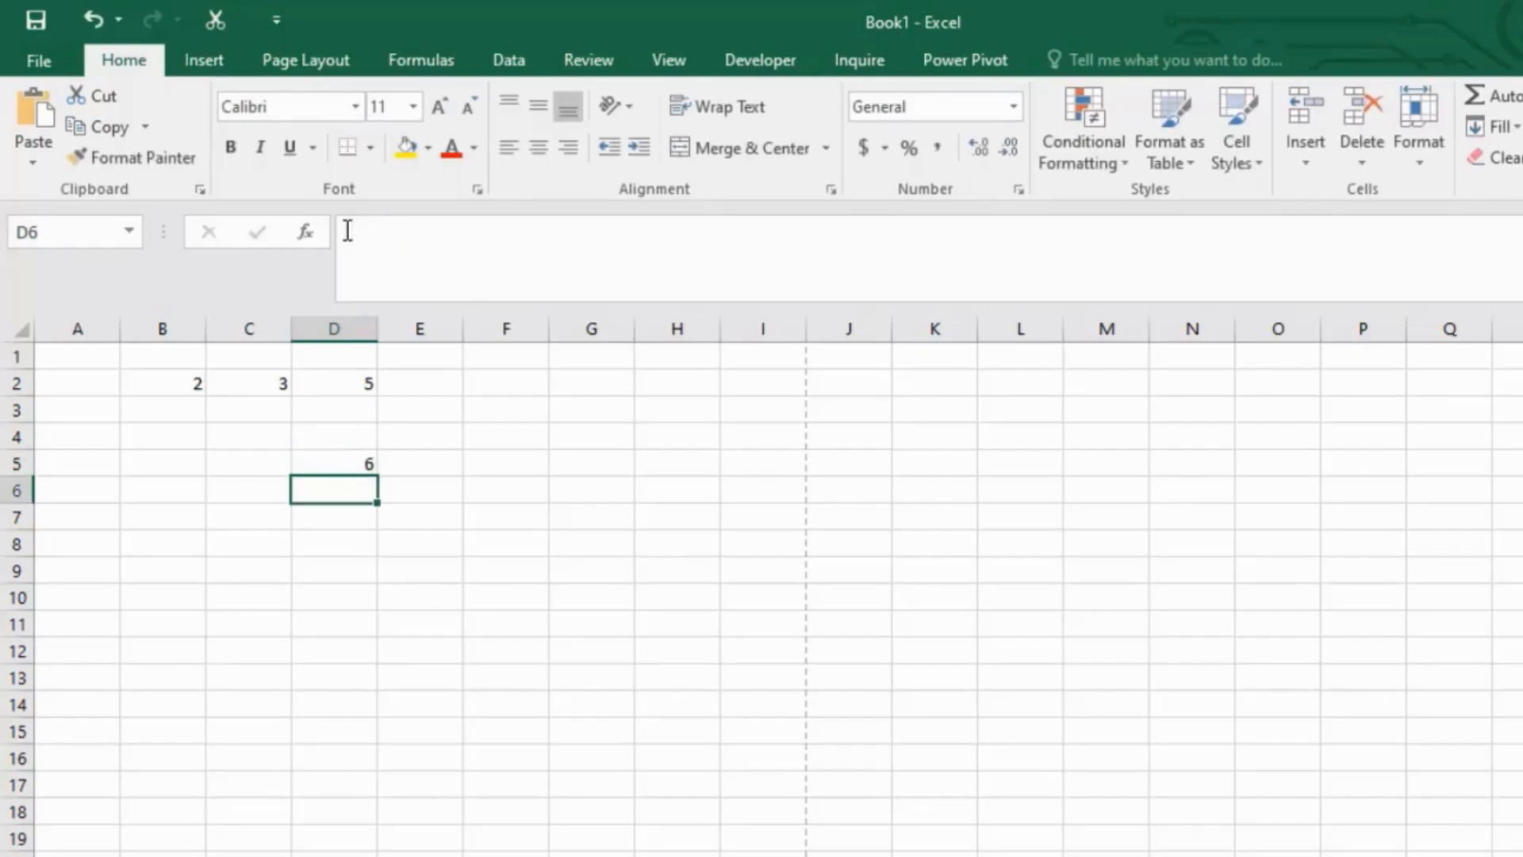
Clear the contents of cell D5 and of cells D2, C2 and B2.
click(361, 465)
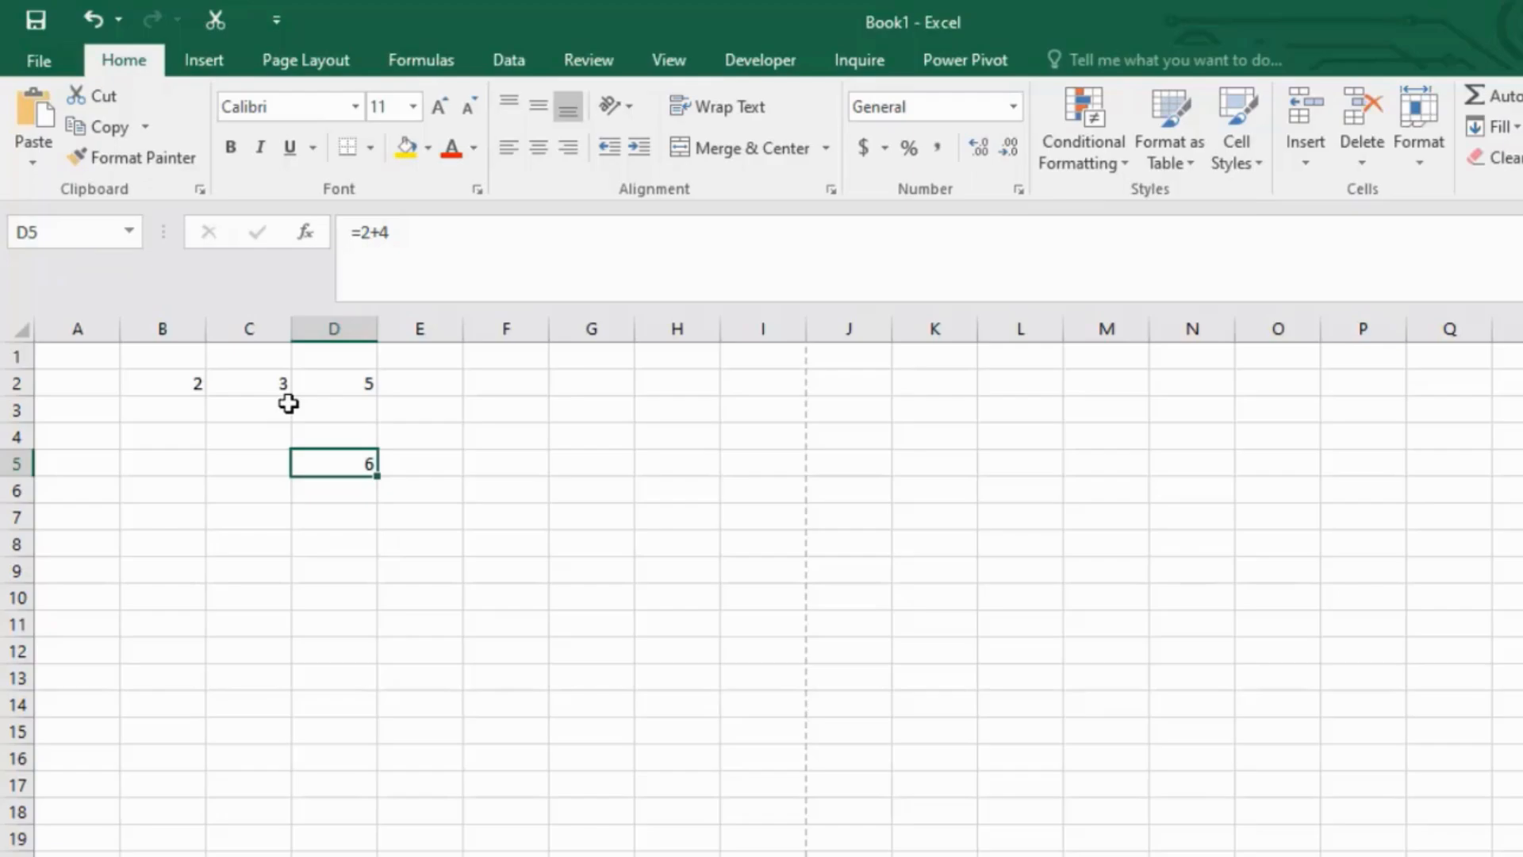
key(BackSpace)
key(Up)
key(Up)
key(Up)
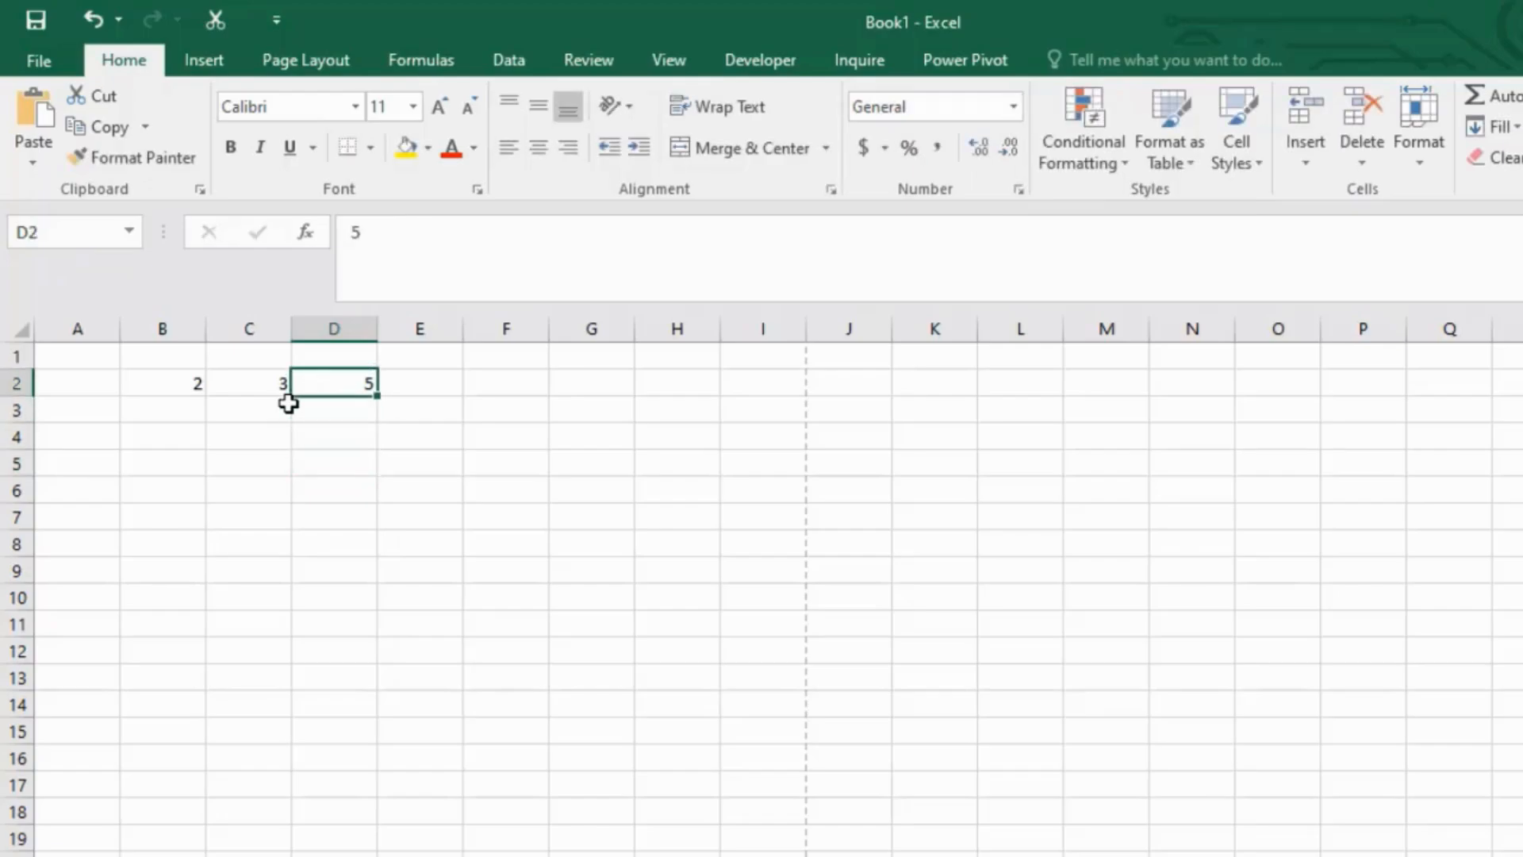
key(BackSpace)
key(Left)
key(BackSpace)
key(Left)
key(BackSpace)
Enter the numbers 2, 3, 4 and 6 in cells C5 to F5.
key(Down)
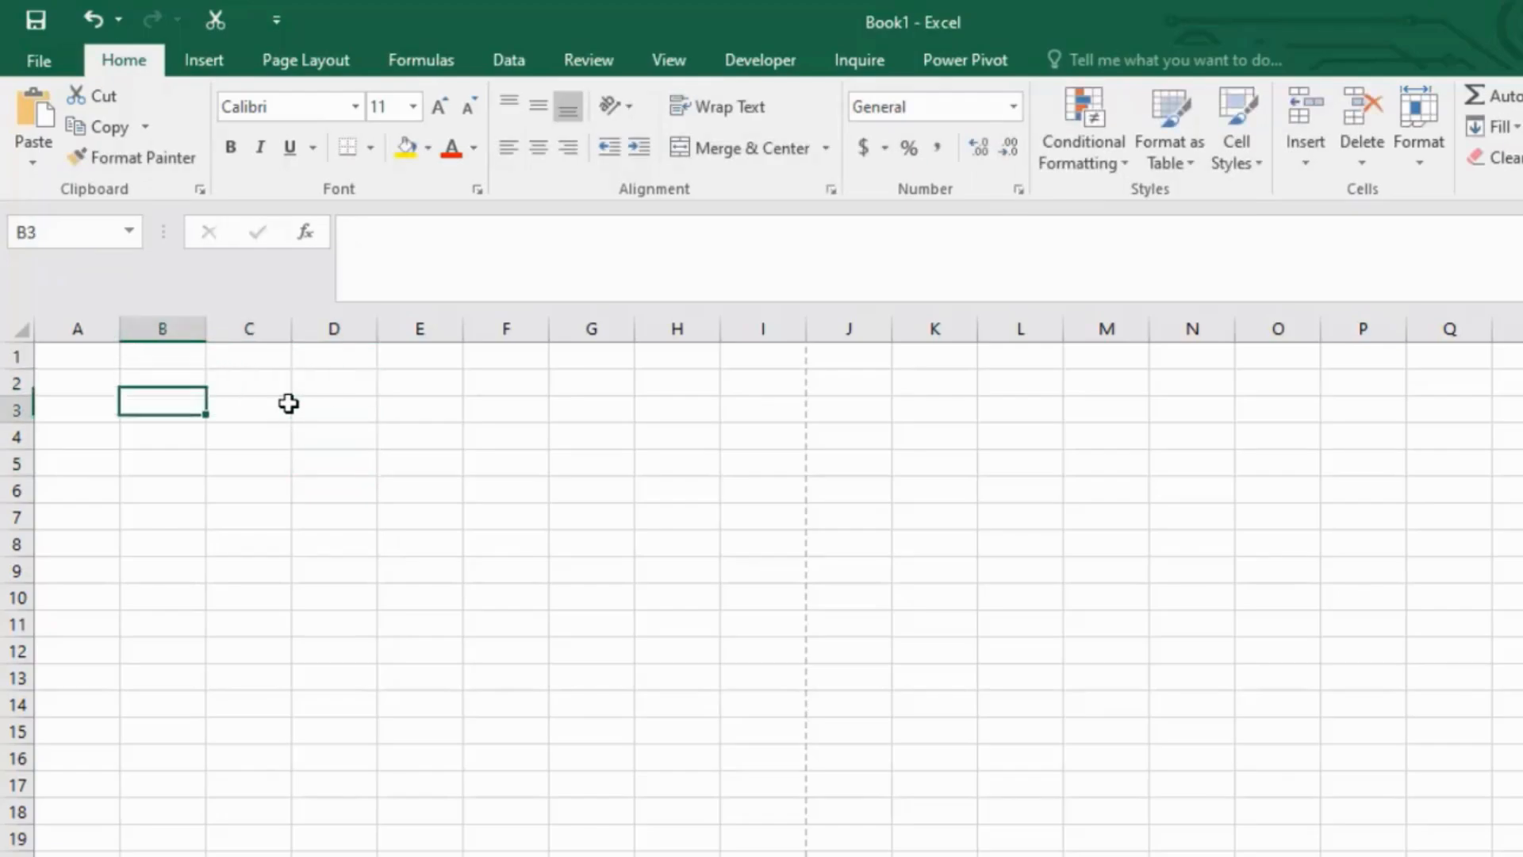
key(Down)
key(Down)
key(Right)
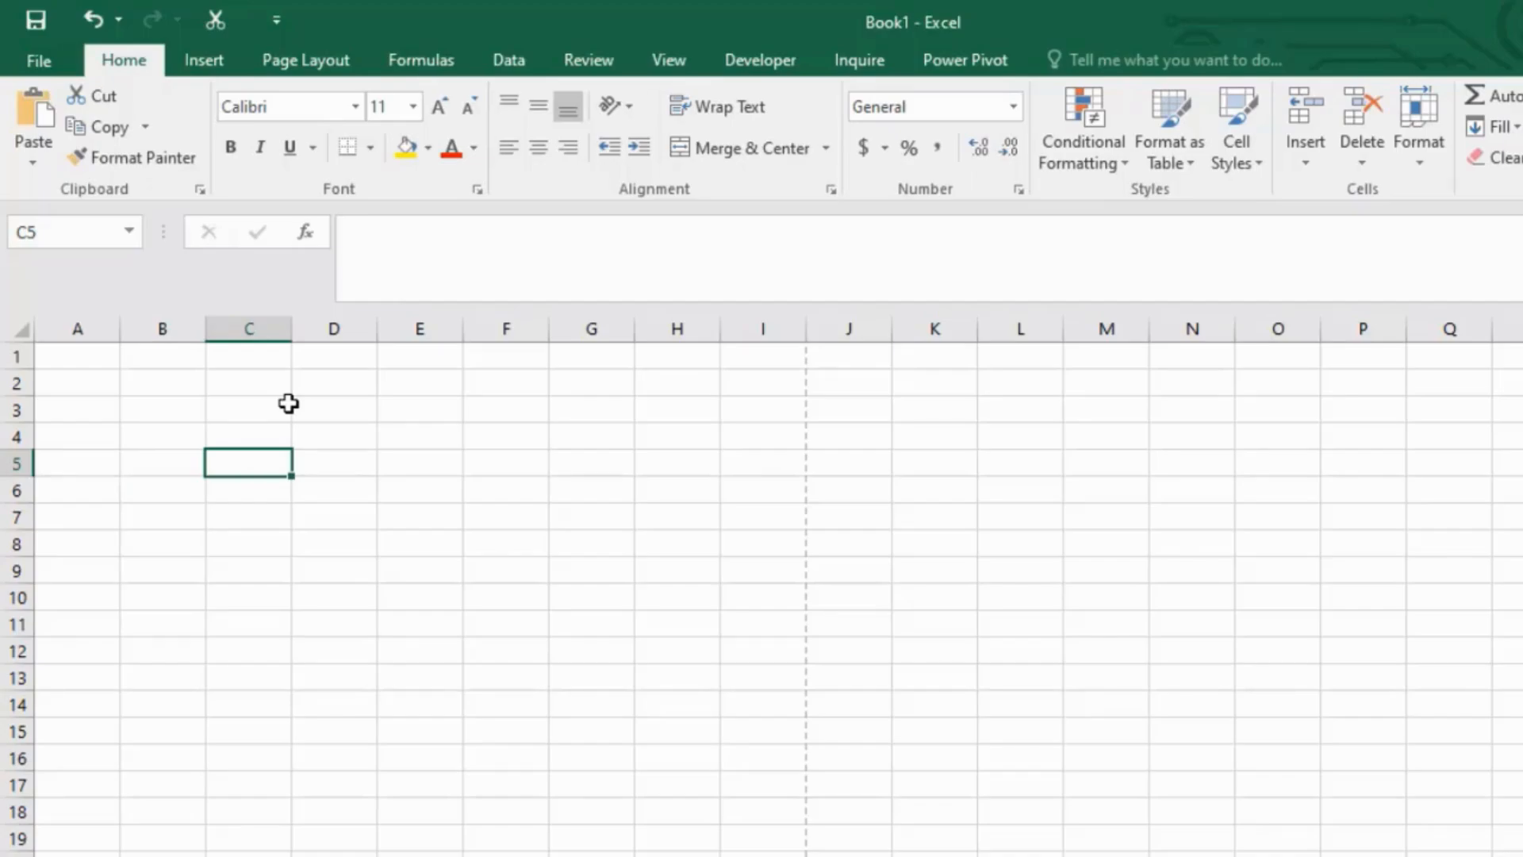
text(2)
key(Right)
text(3)
key(Right)
text(4)
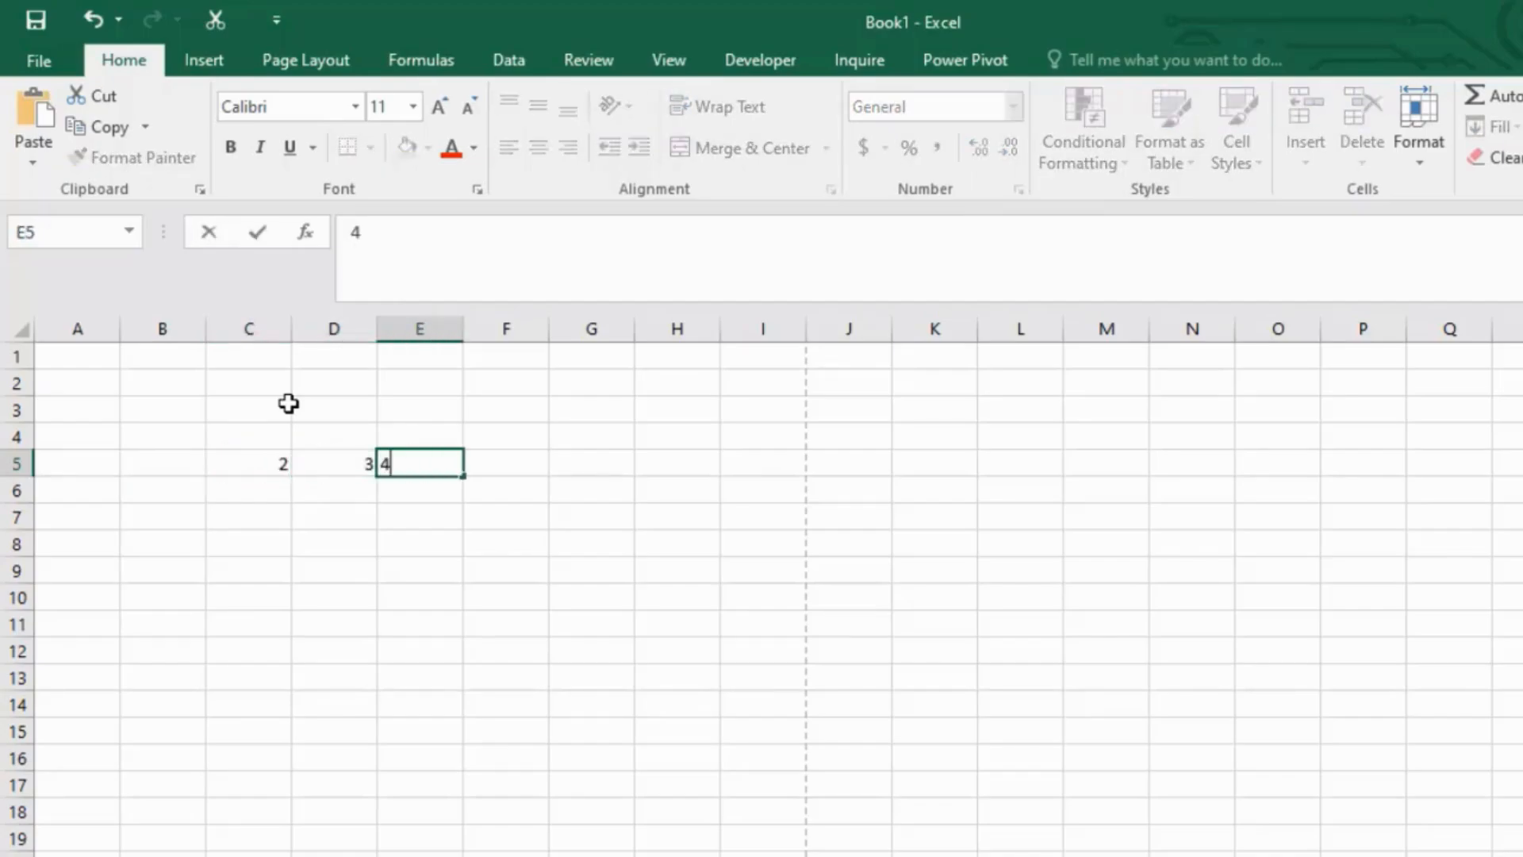
key(Right)
text(6)
key(Right)
Enter the formula =C5+D5 in cell D7, adding the first two numbers of row 5 by cell reference.
key(Down)
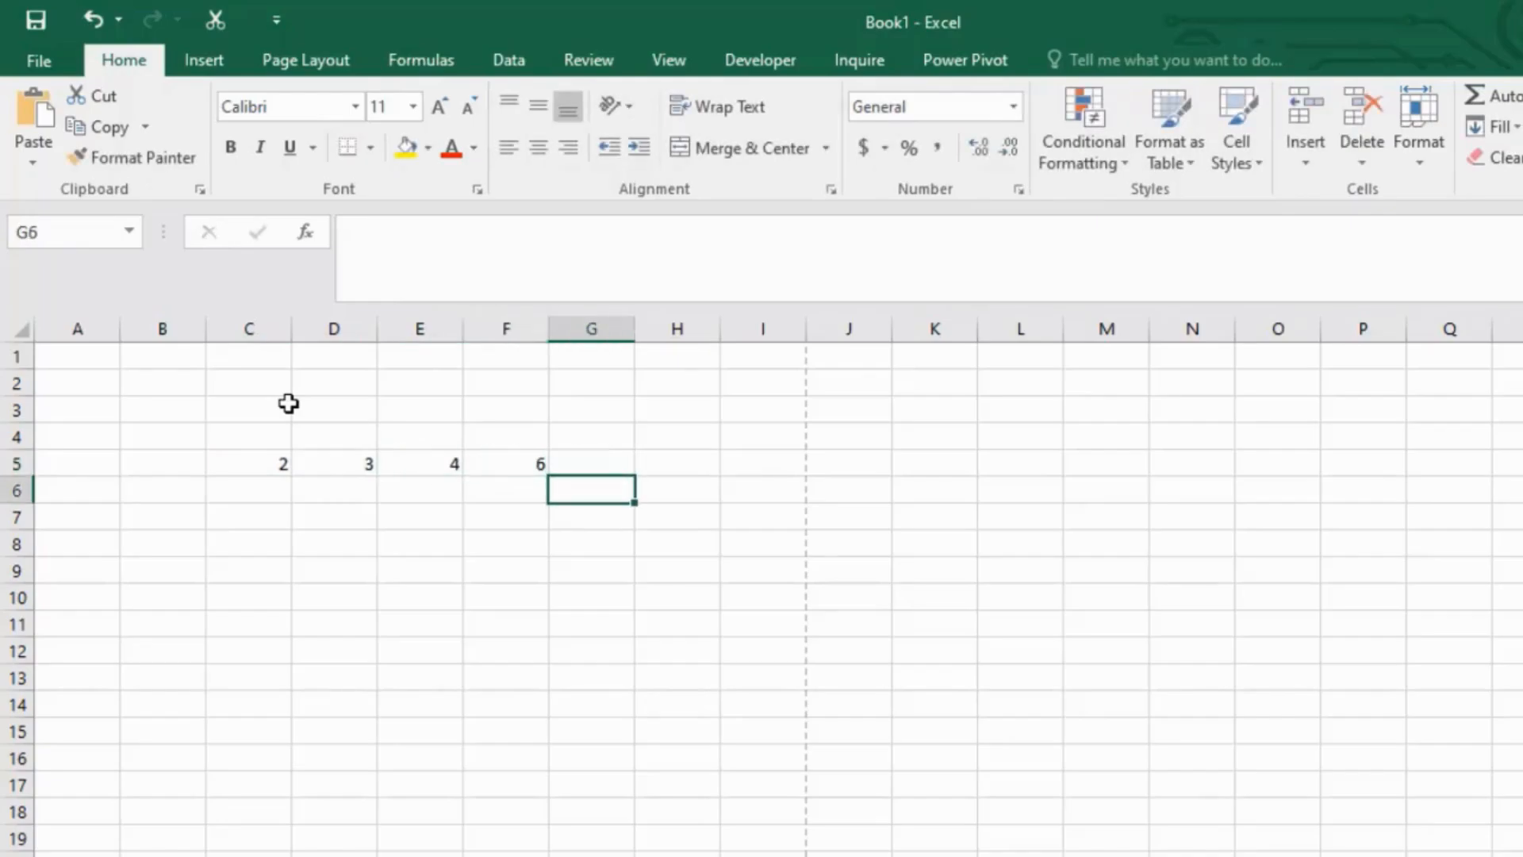
key(Up)
key(Left)
key(Left)
key(Left)
key(Left)
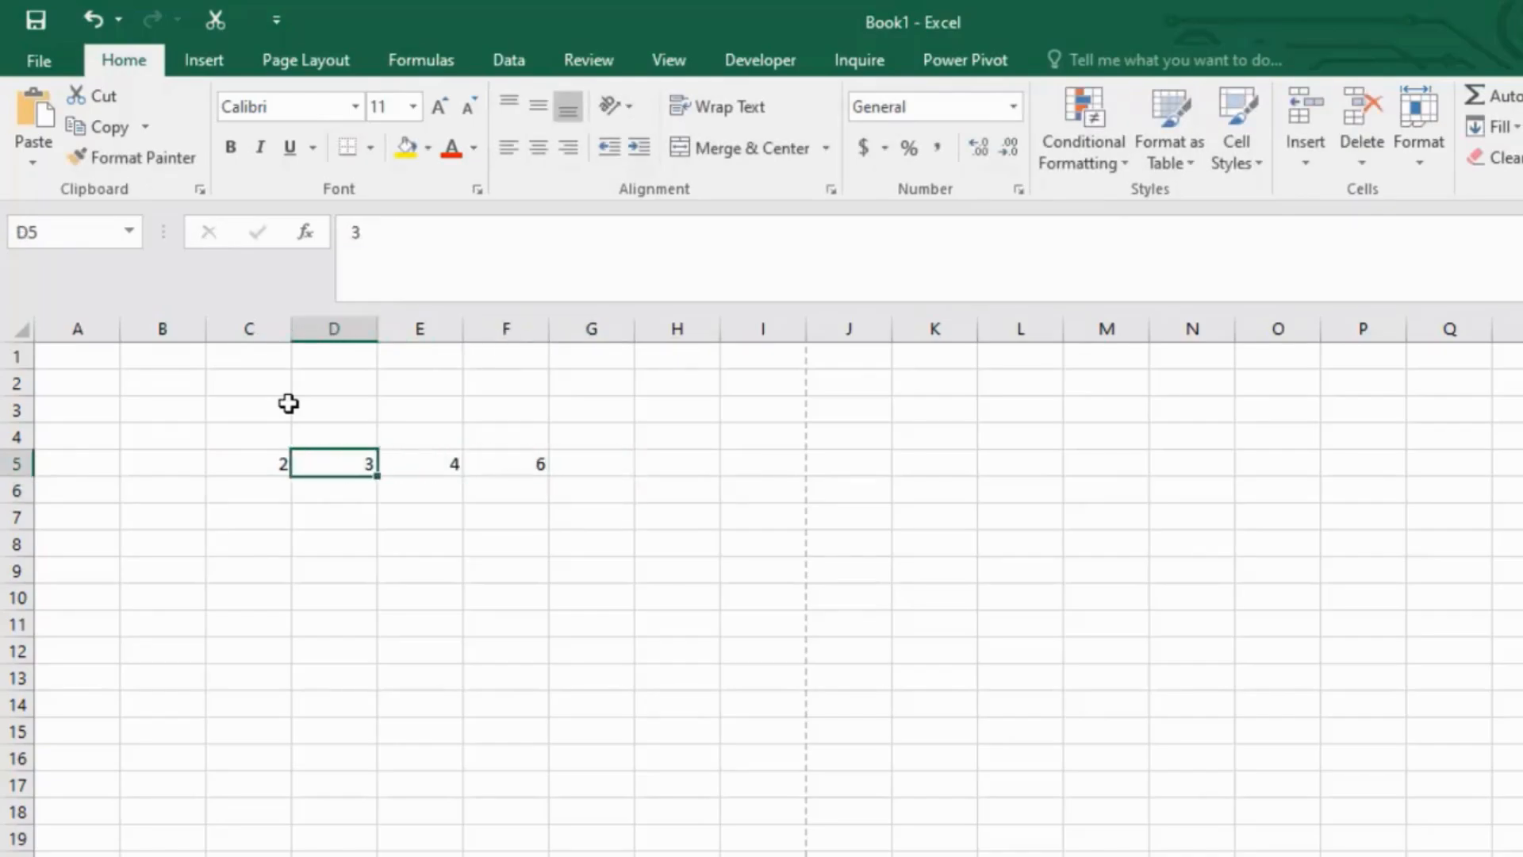
key(Down)
key(Right)
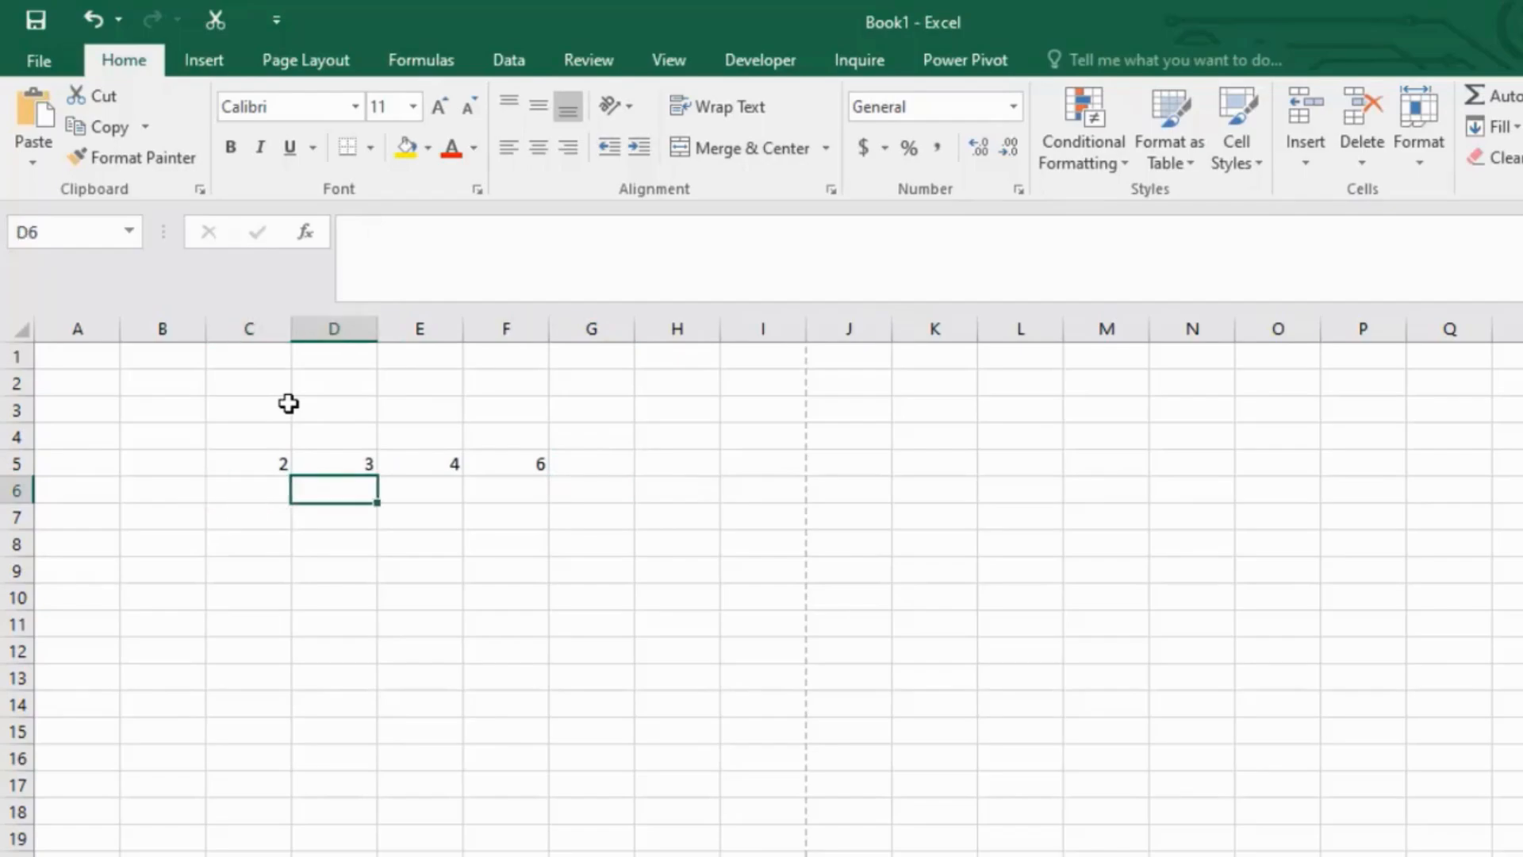
key(Left)
key(Down)
key(Right)
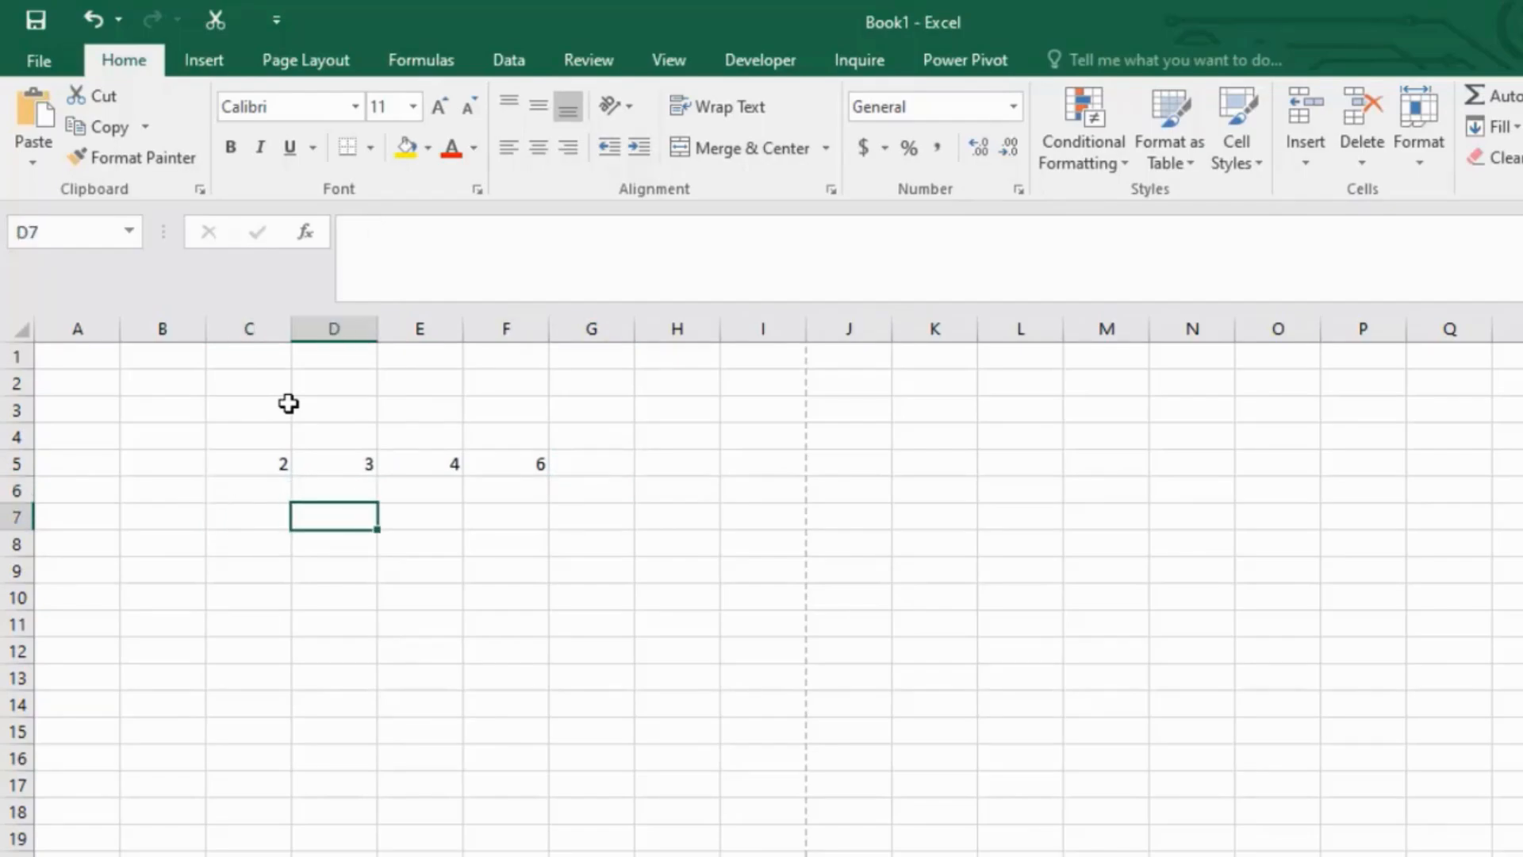
text(=)
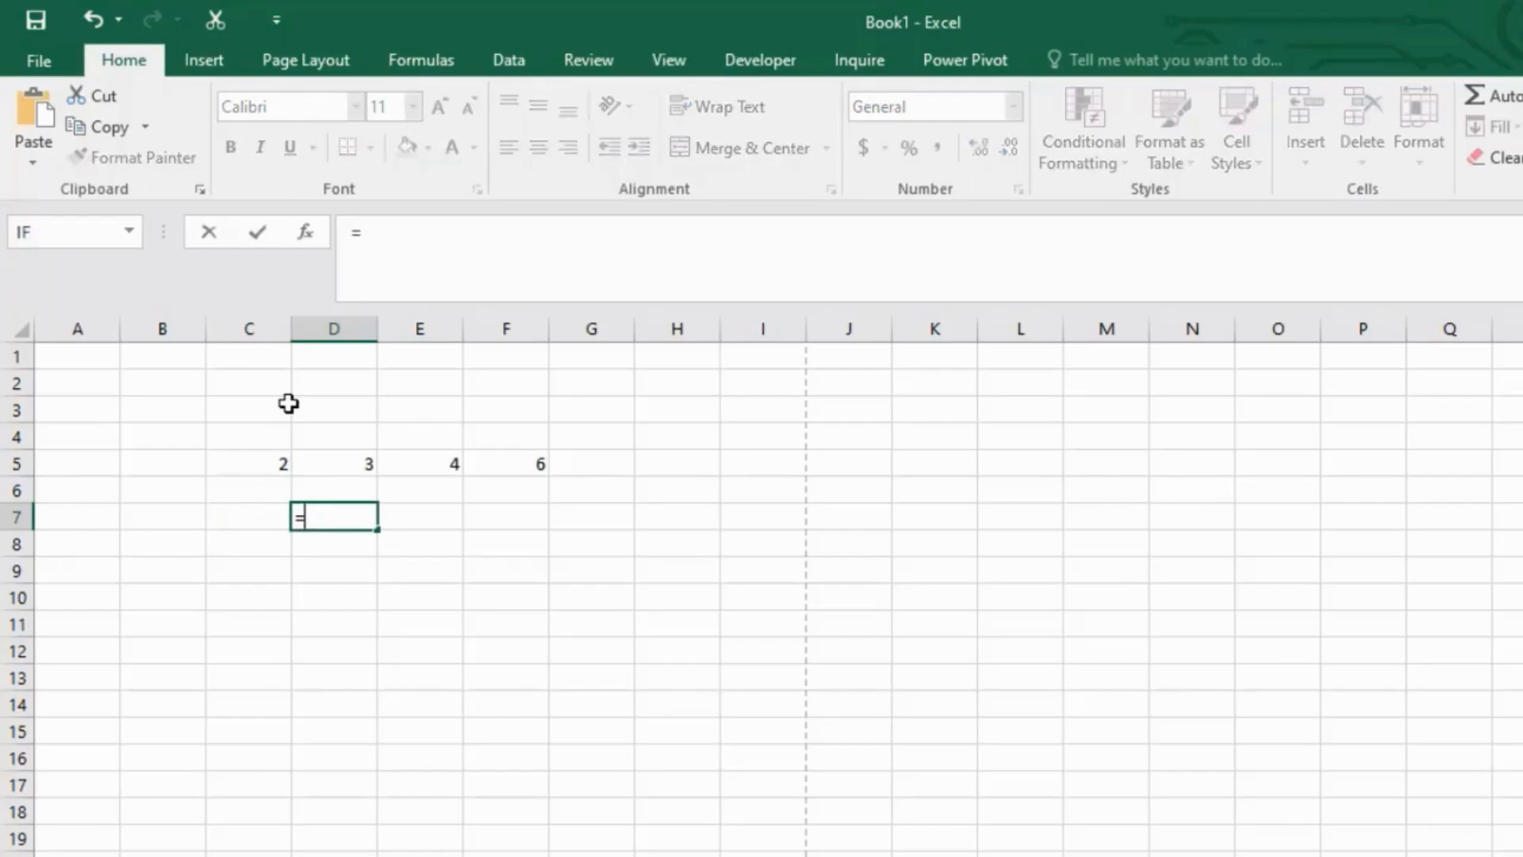
click(281, 467)
text(+)
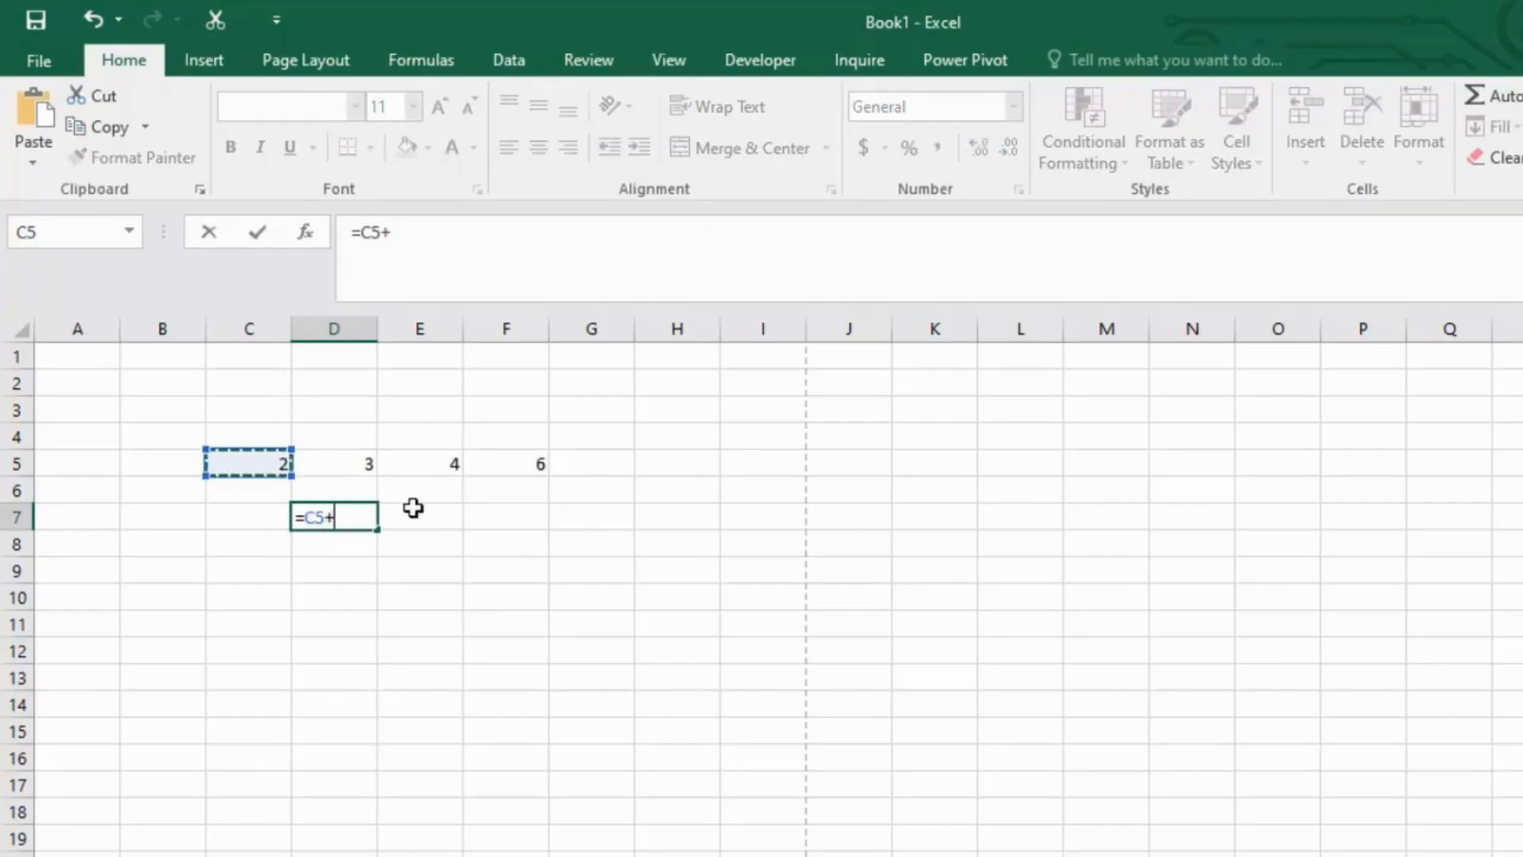
click(356, 465)
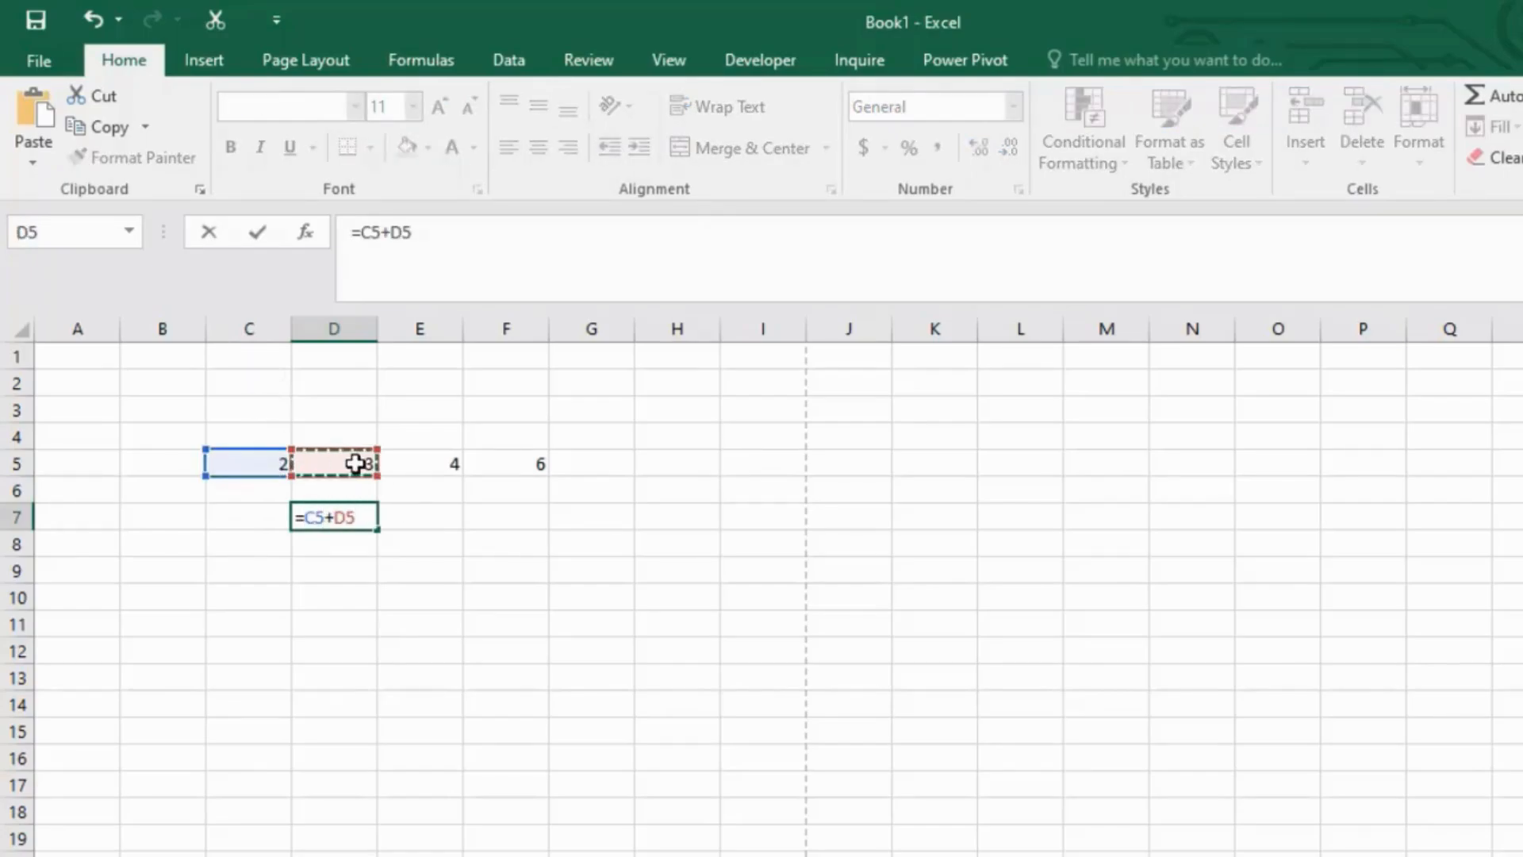
key(Return)
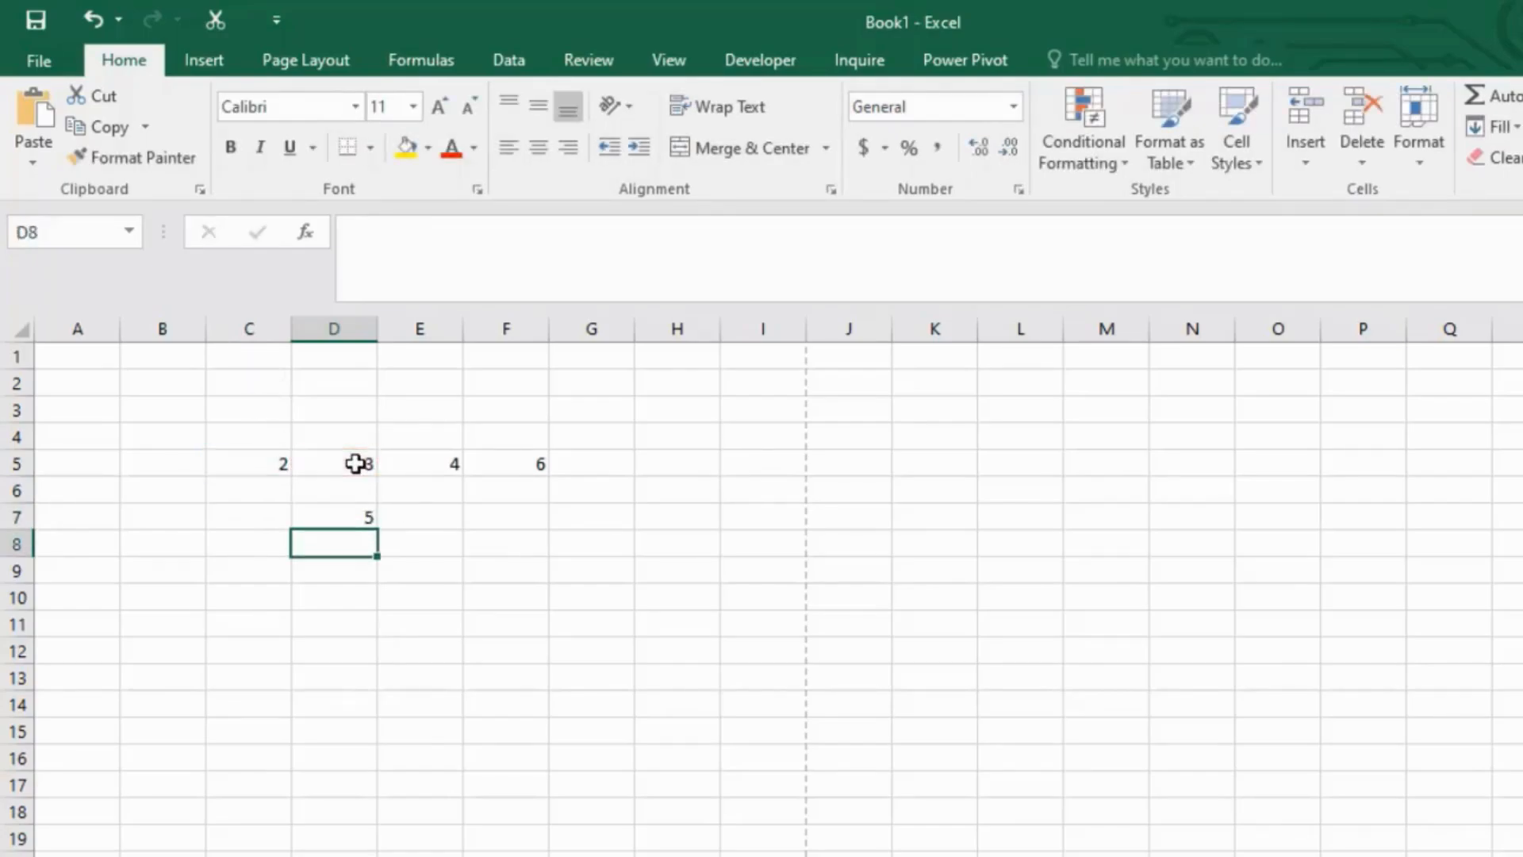
Extend the sum in cell D7 with E5 and F5 so the formula reads =C5+D5+E5+F5.
click(356, 515)
click(422, 234)
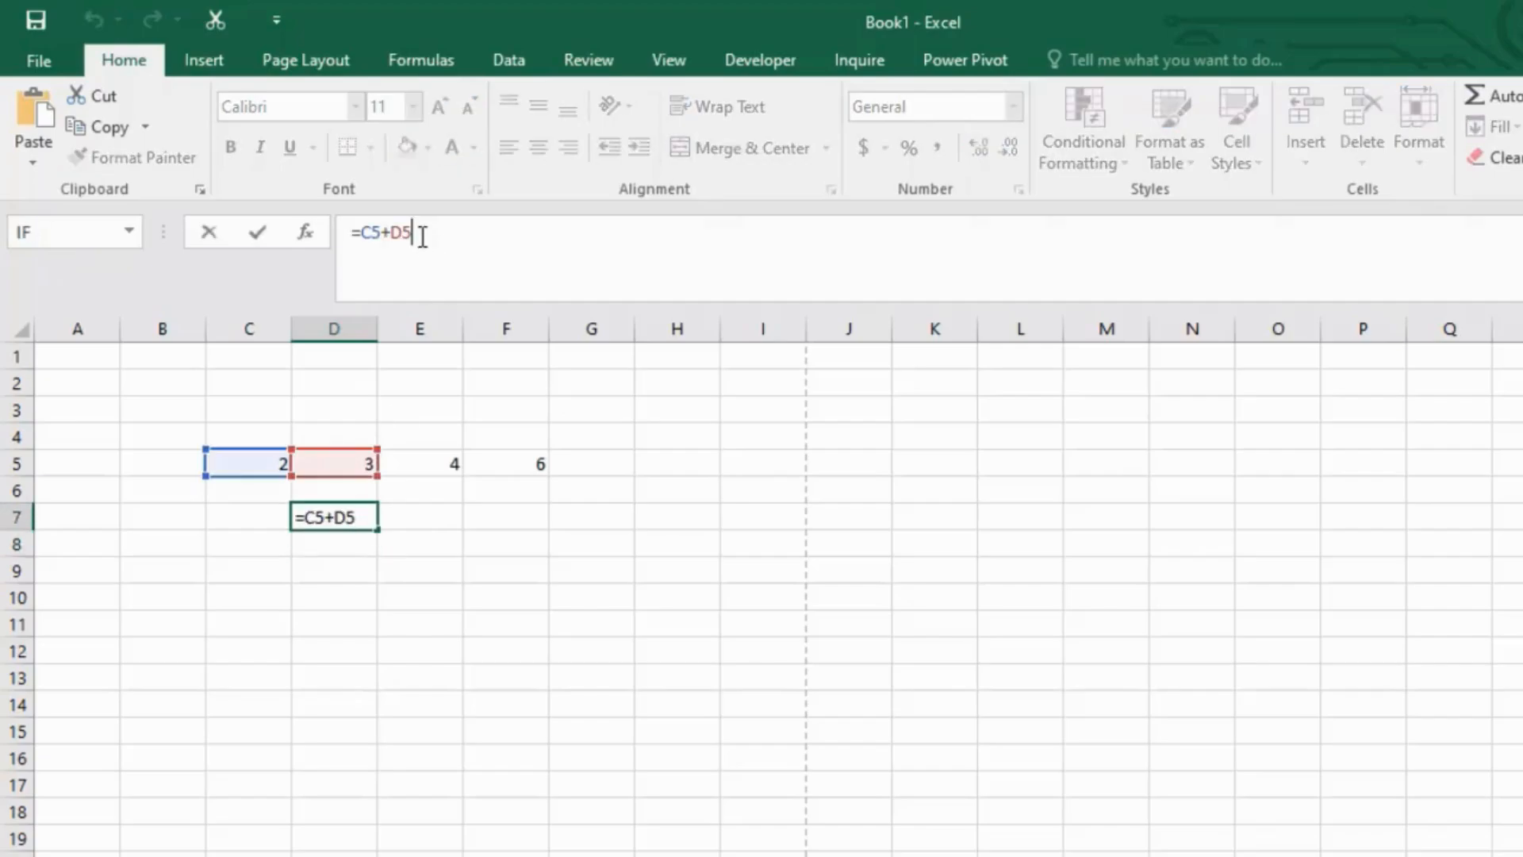
text(+)
click(432, 463)
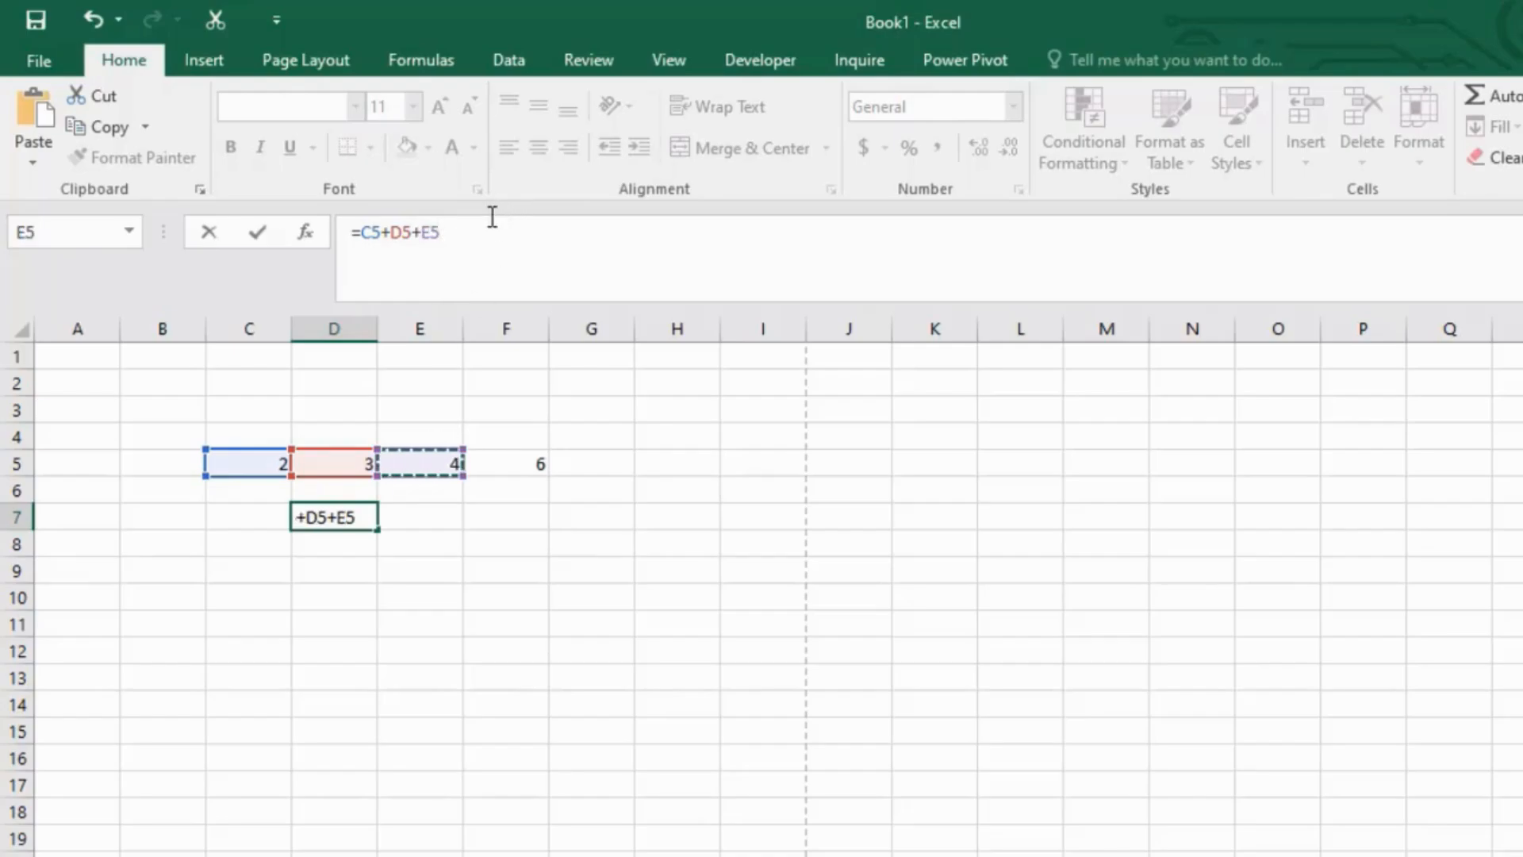
text(+)
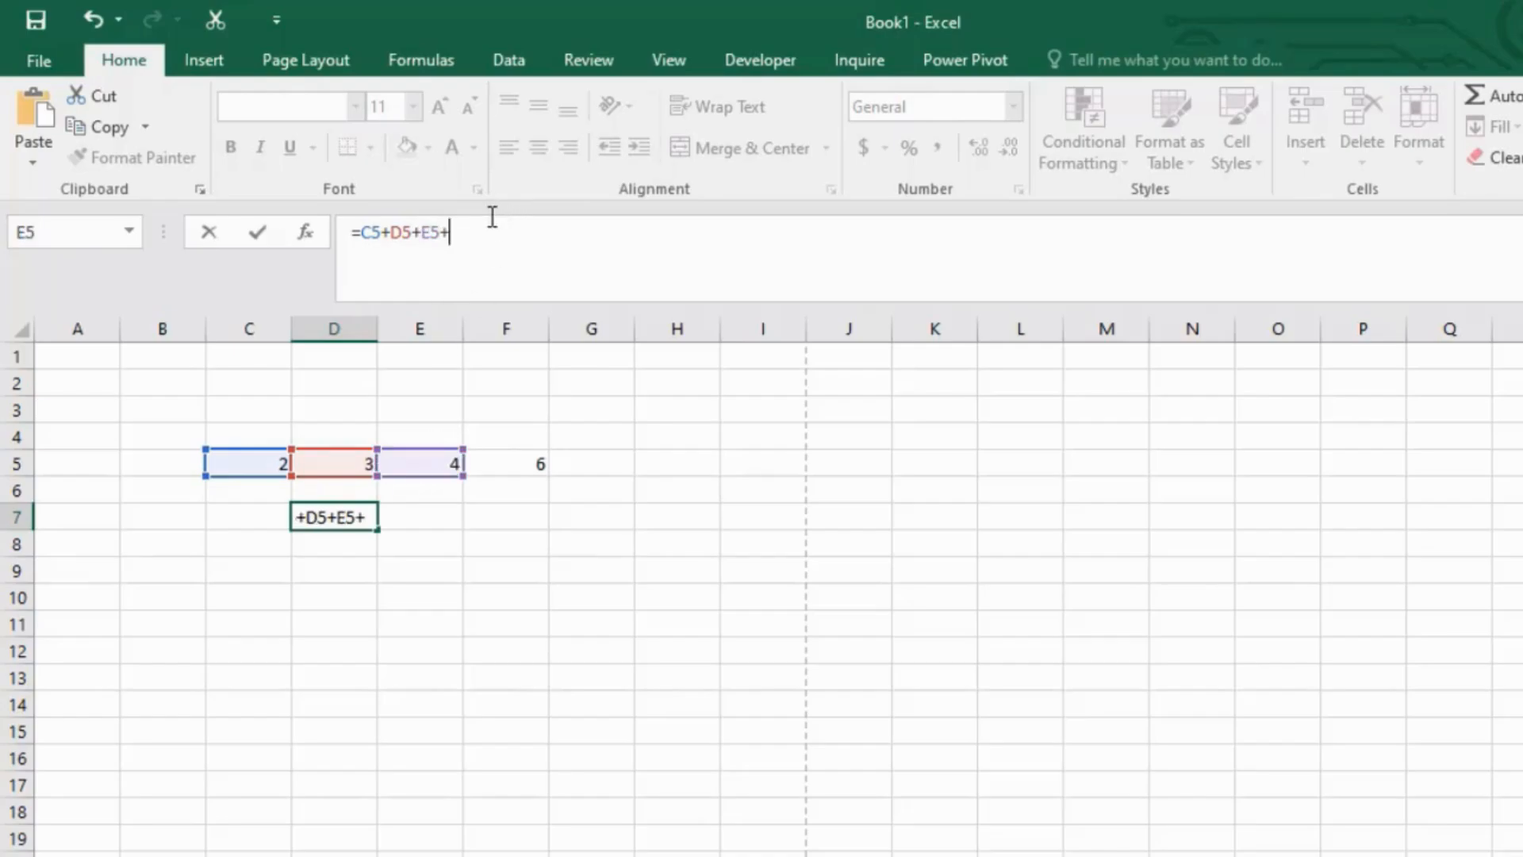
click(515, 464)
key(Return)
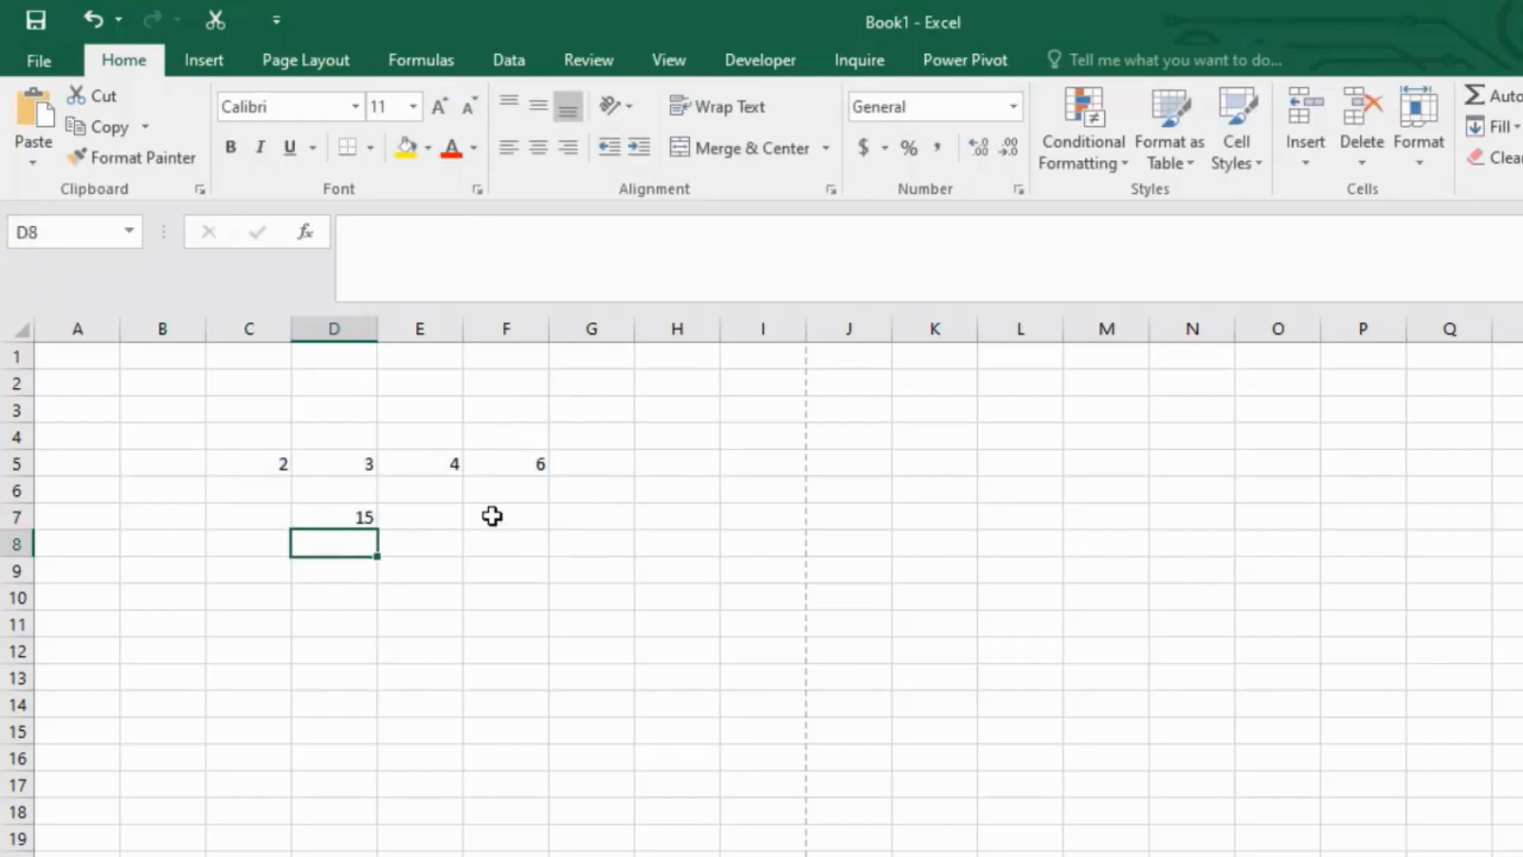
Replace the first plus sign in cell D7's formula with a multiplication sign.
click(342, 519)
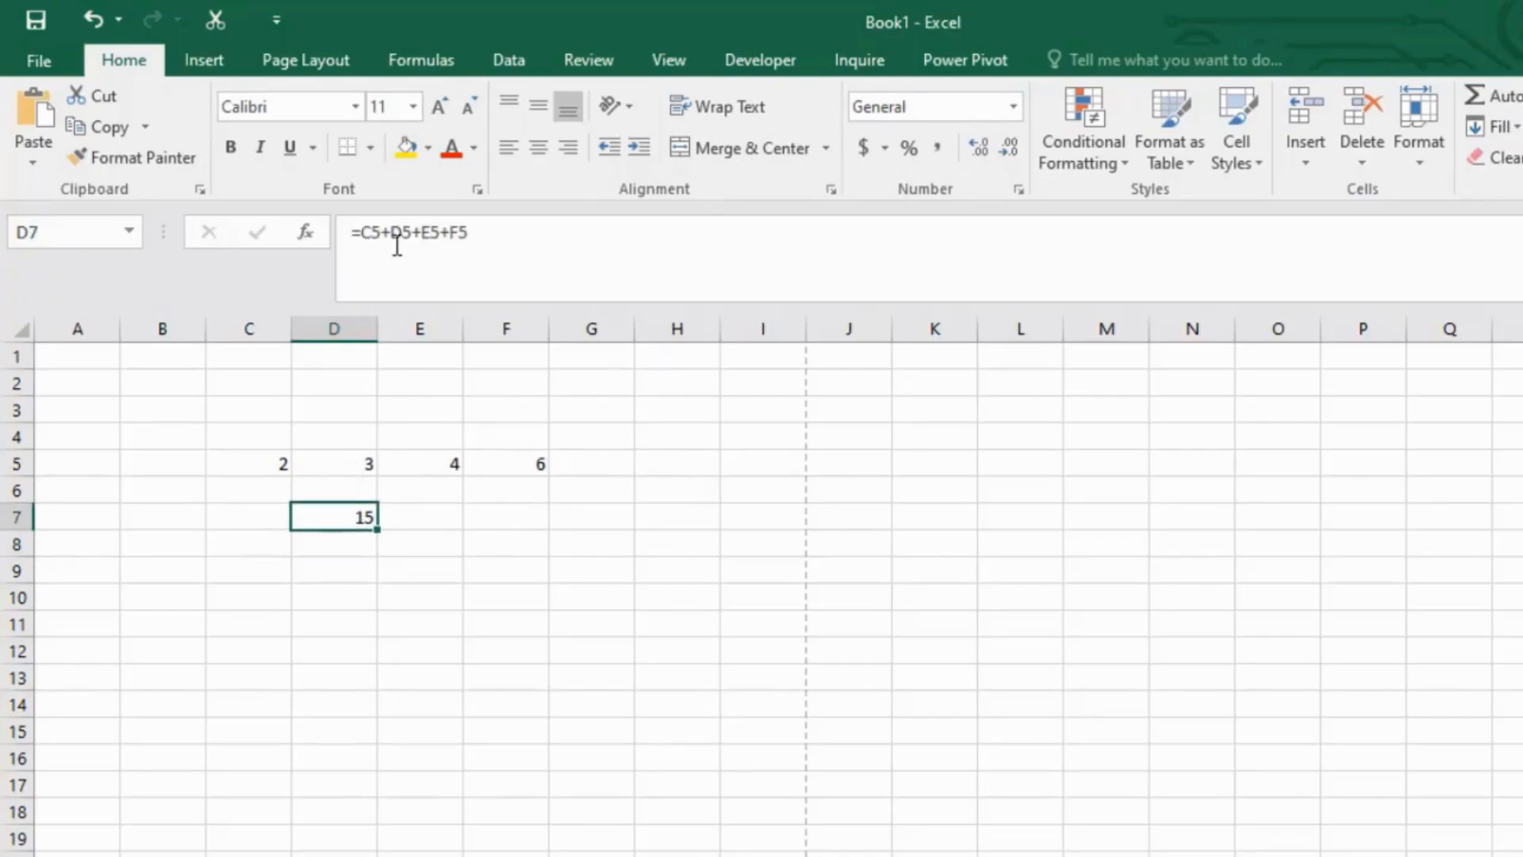
click(395, 232)
key(BackSpace)
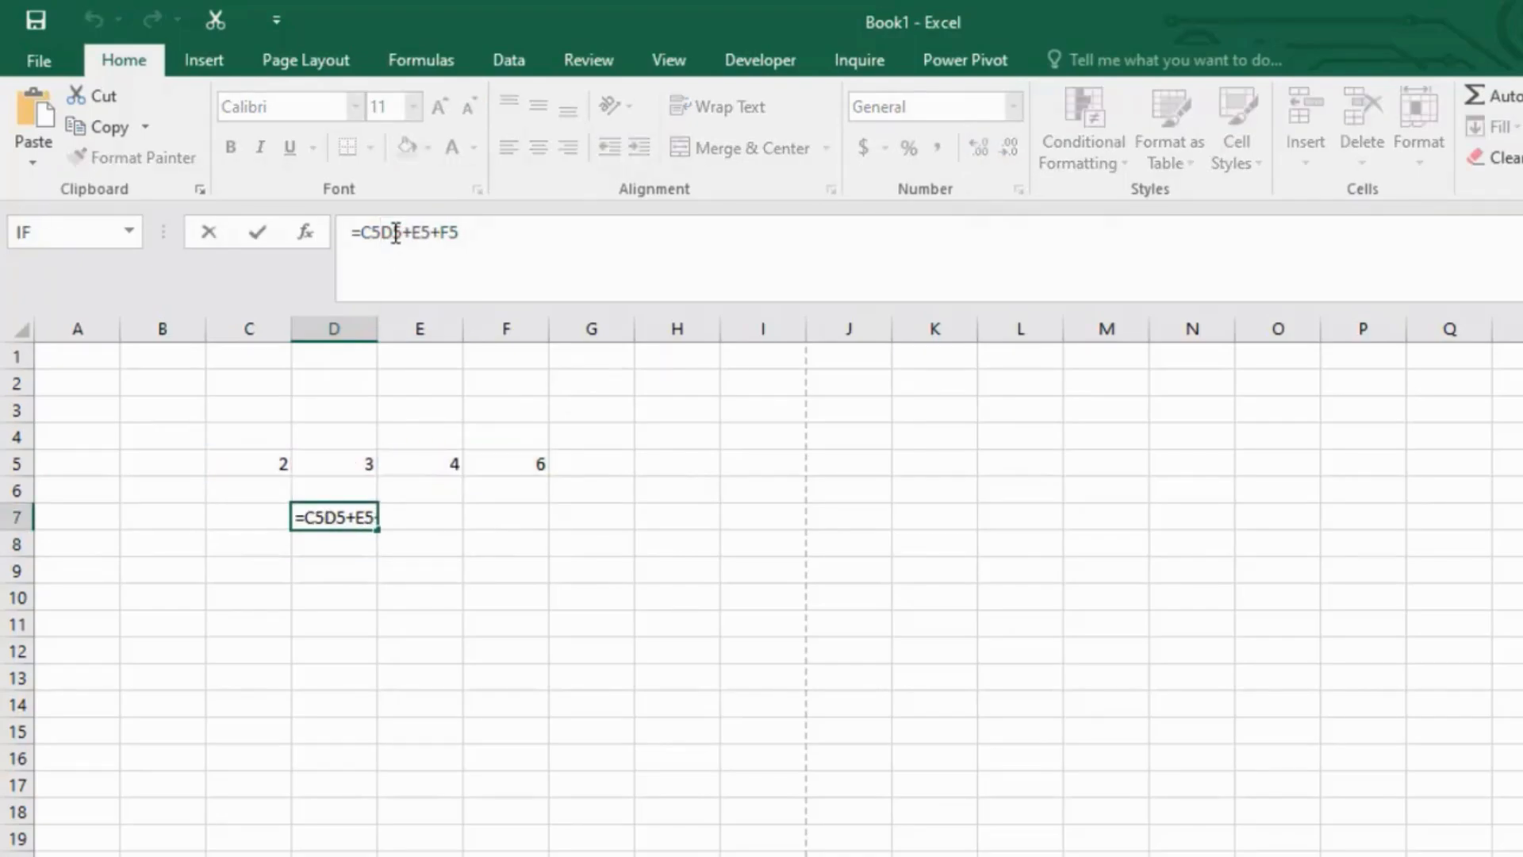
text(*)
Replace the remaining plus signs in cell D7 with multiplication signs so the formula reads =C5*D5*E5*F5.
key(Right)
key(Right)
key(Right)
key(Delete)
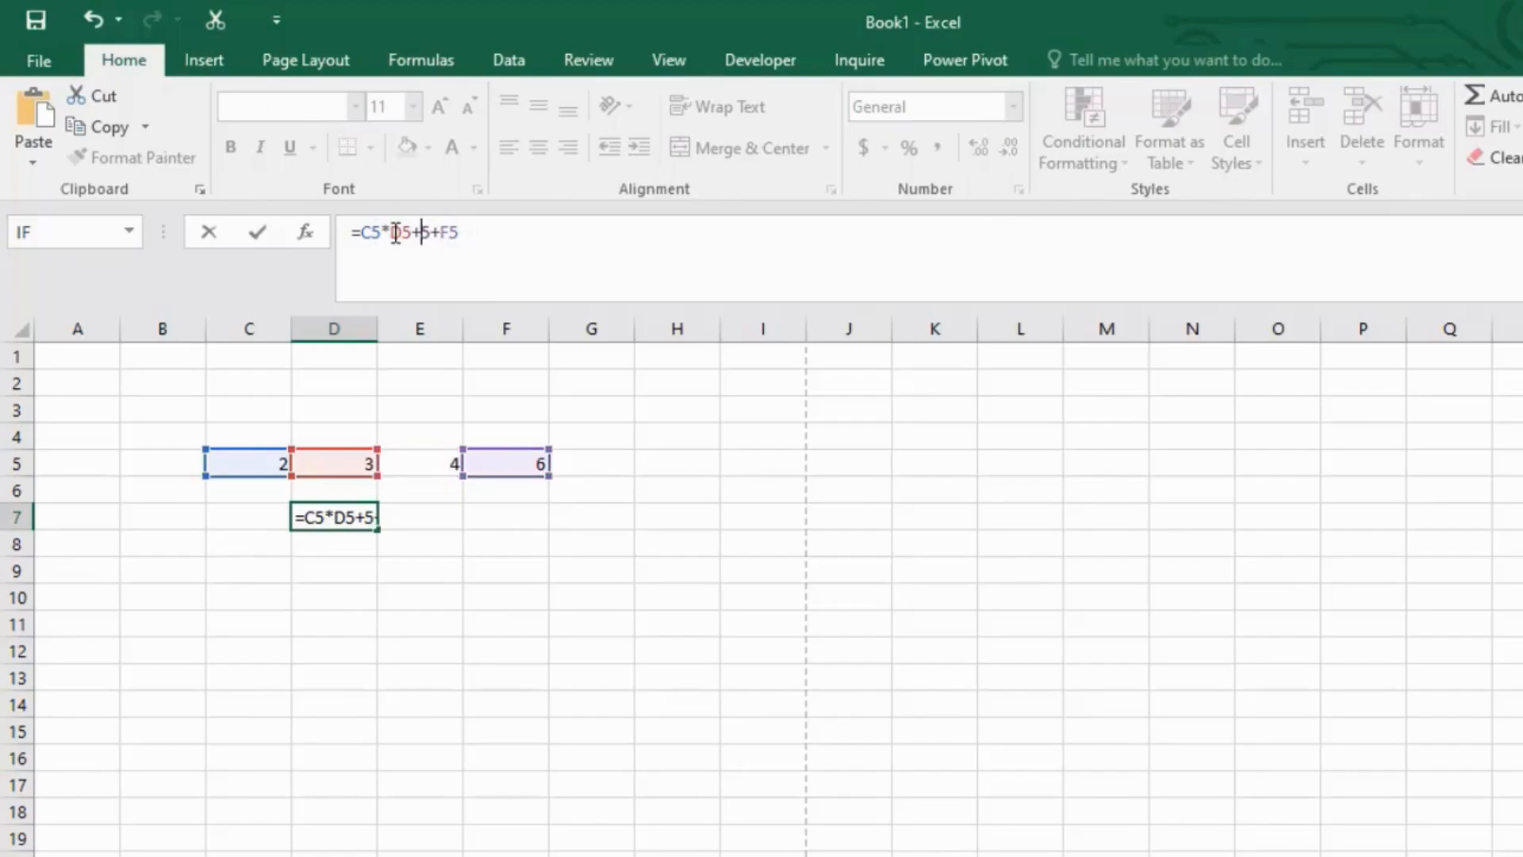
key(ctrl+z)
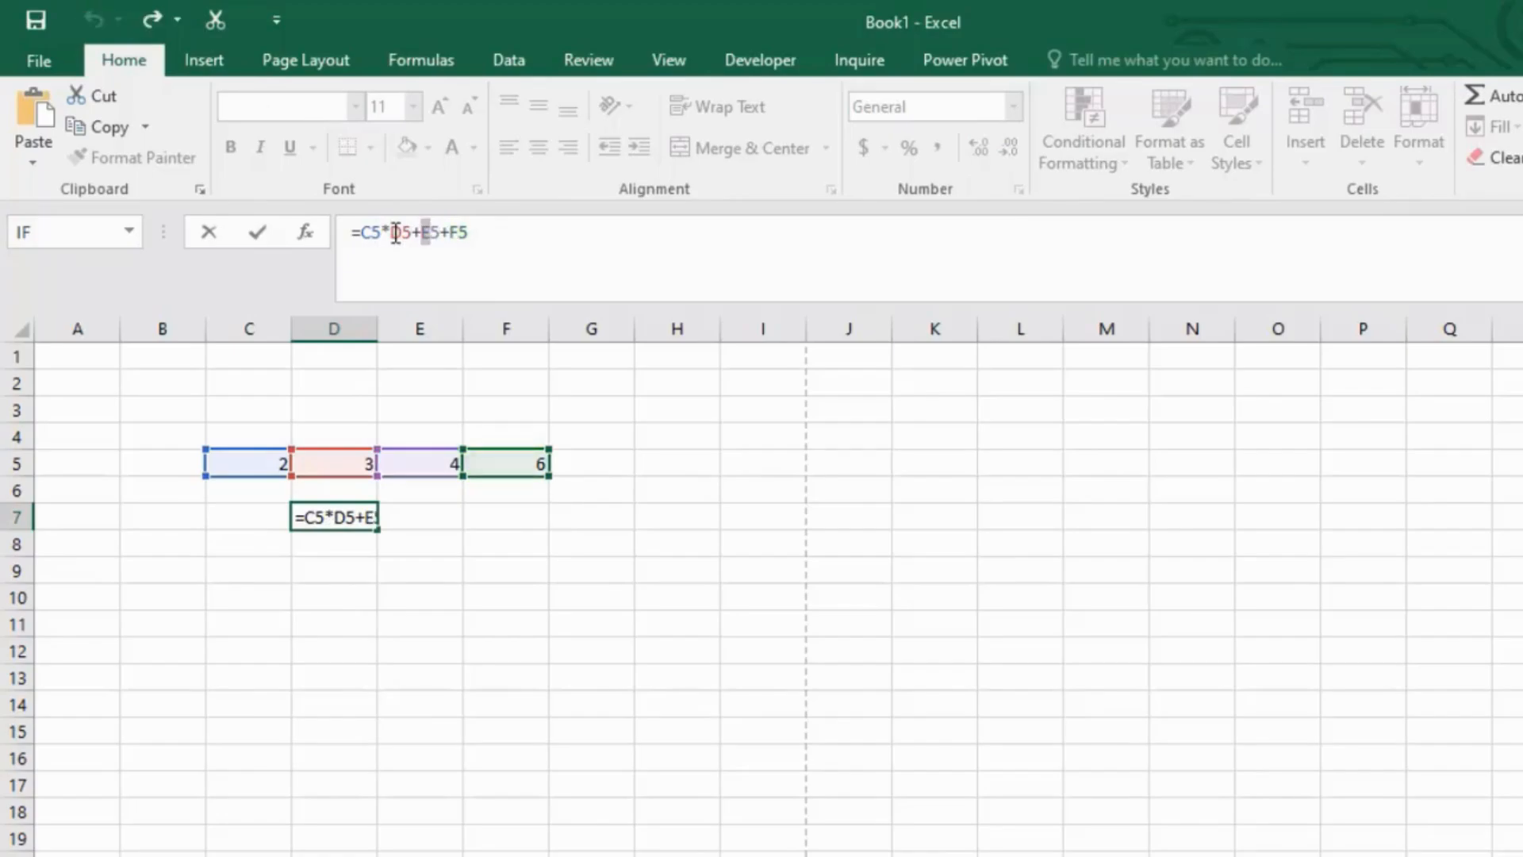
key(Left)
key(BackSpace)
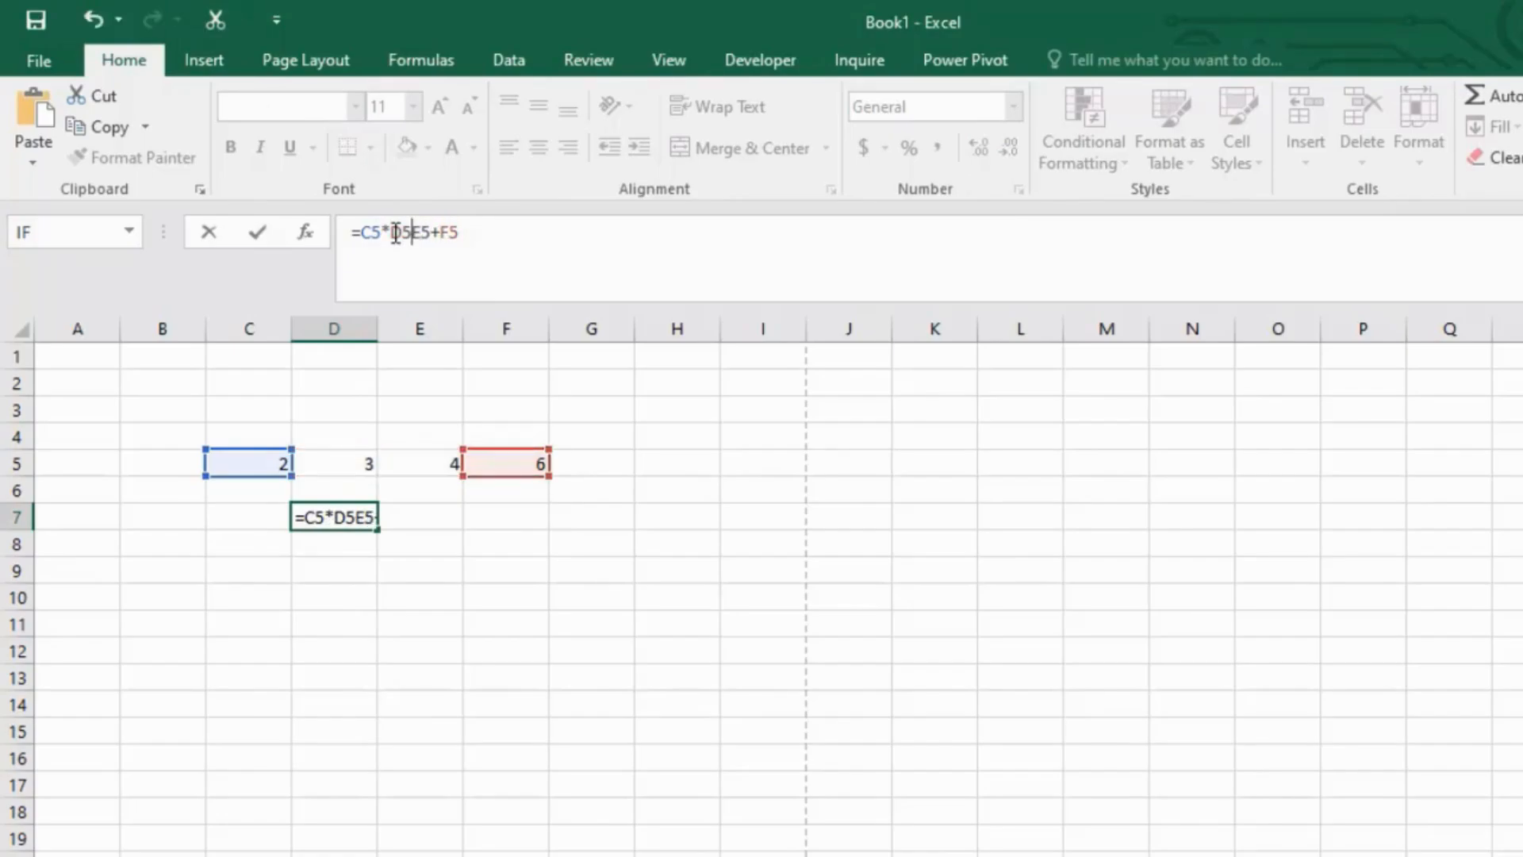
text(*)
key(Right)
key(Right)
key(Right)
key(BackSpace)
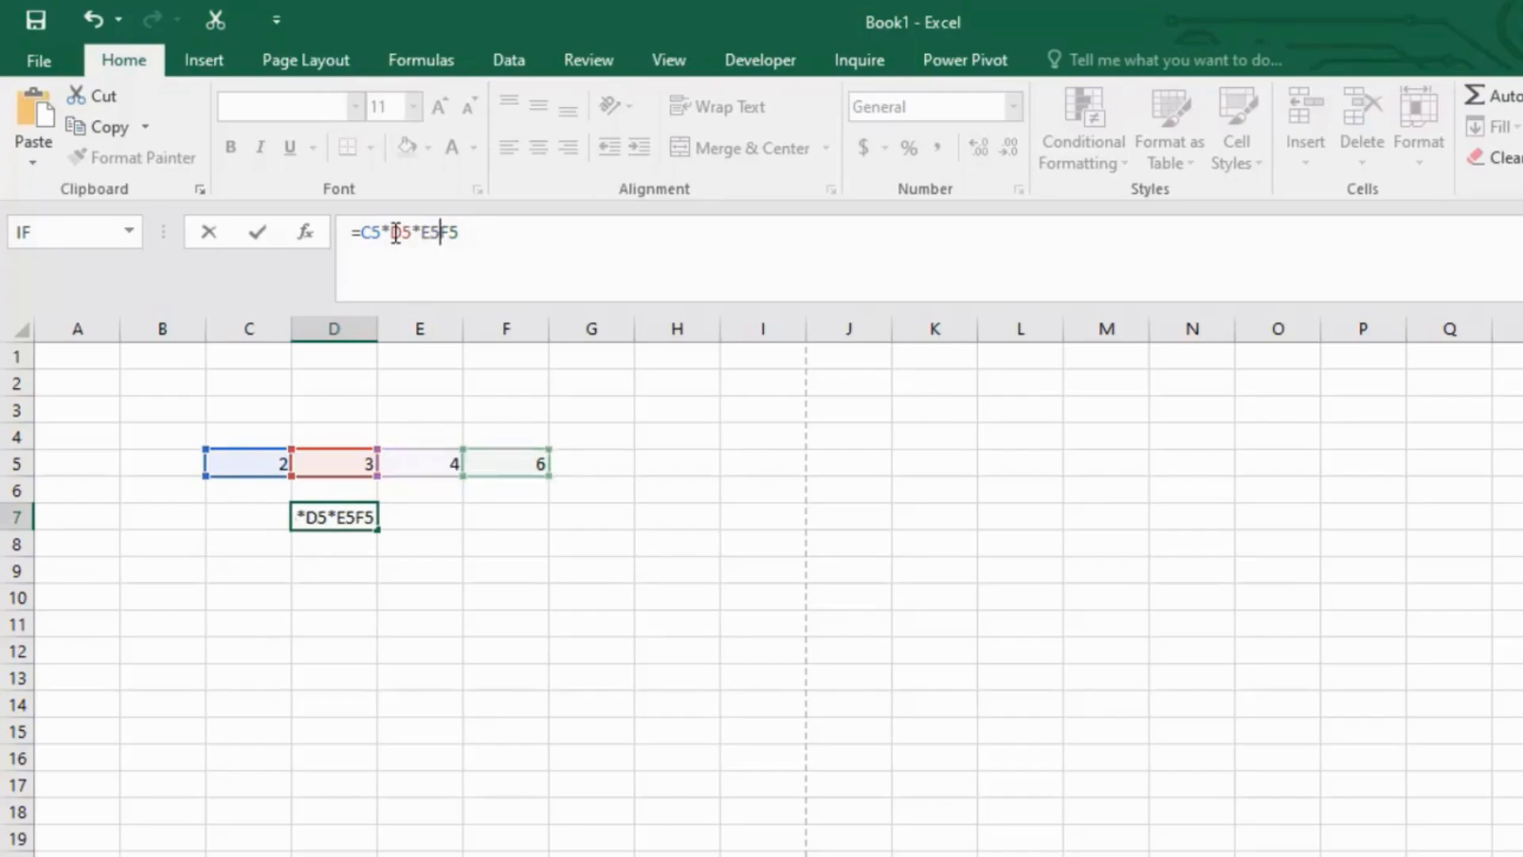
text(*)
key(Return)
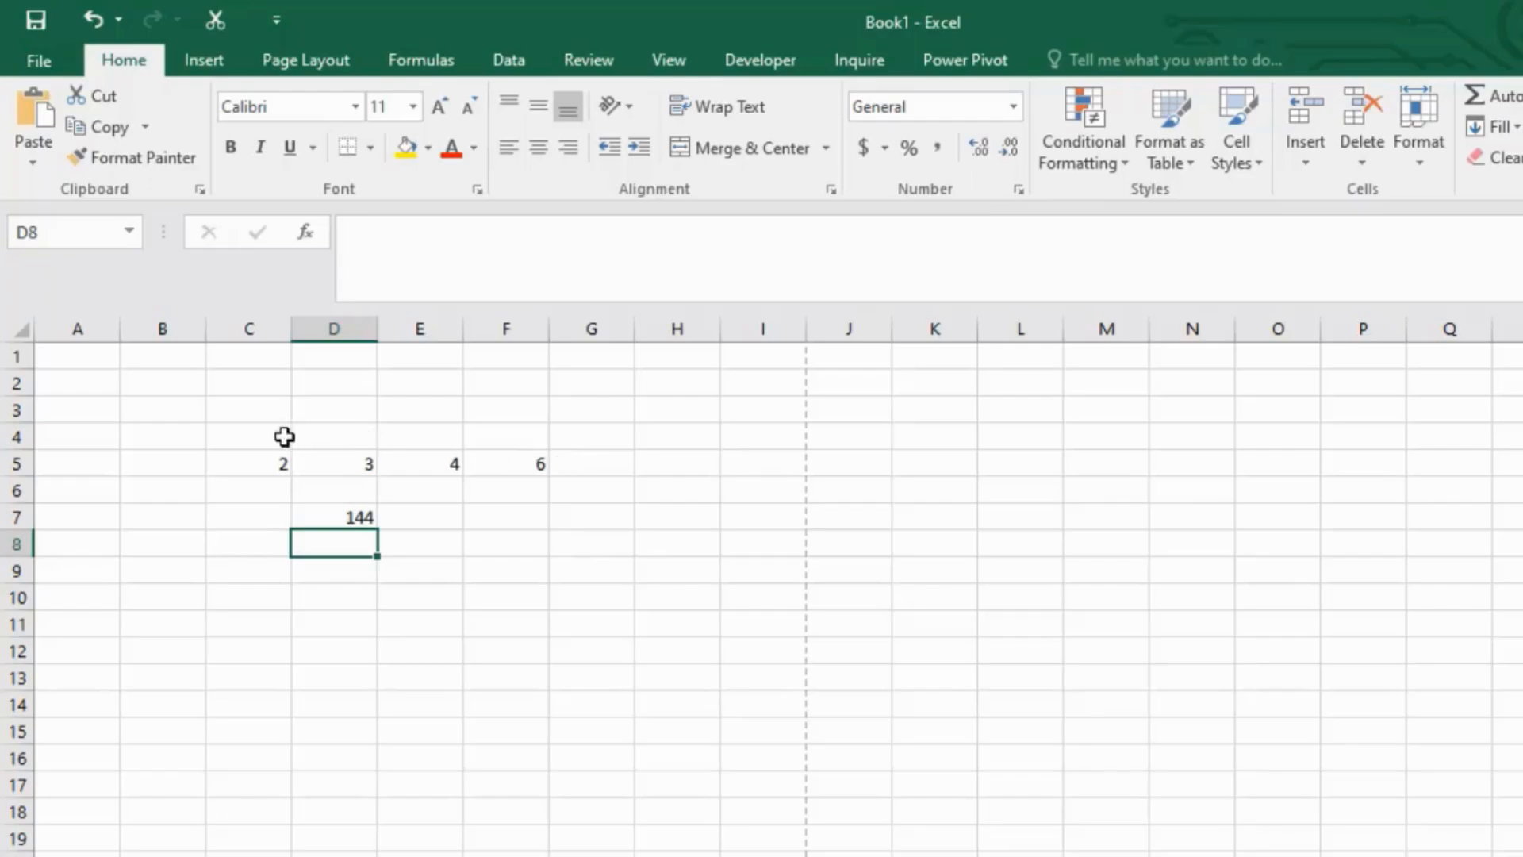
Compare the underlying contents of cell C5 with those of cell D7 to distinguish a typed number from a formula.
click(272, 463)
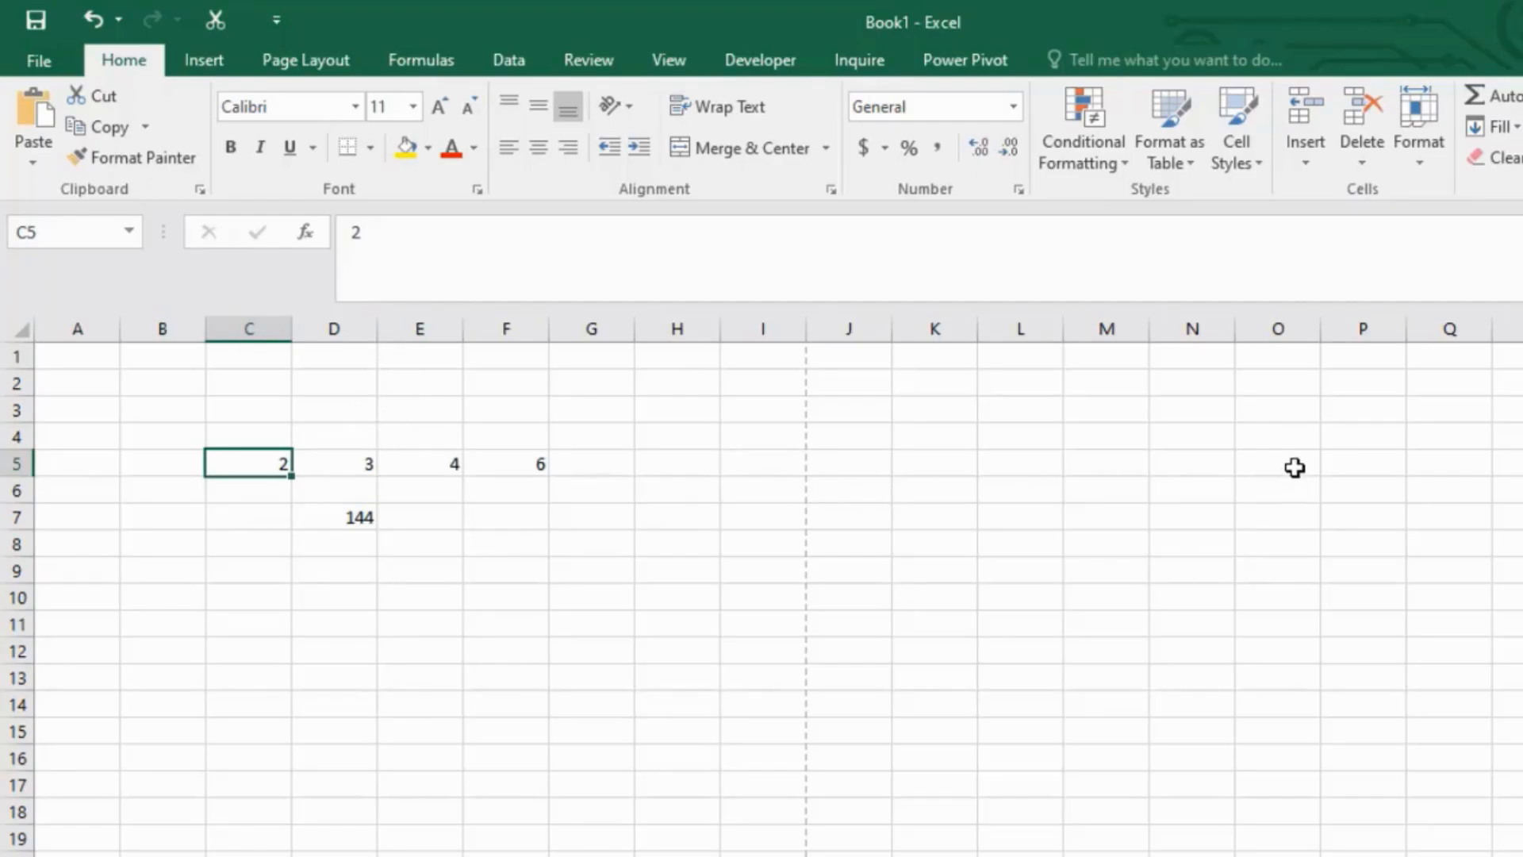
click(356, 513)
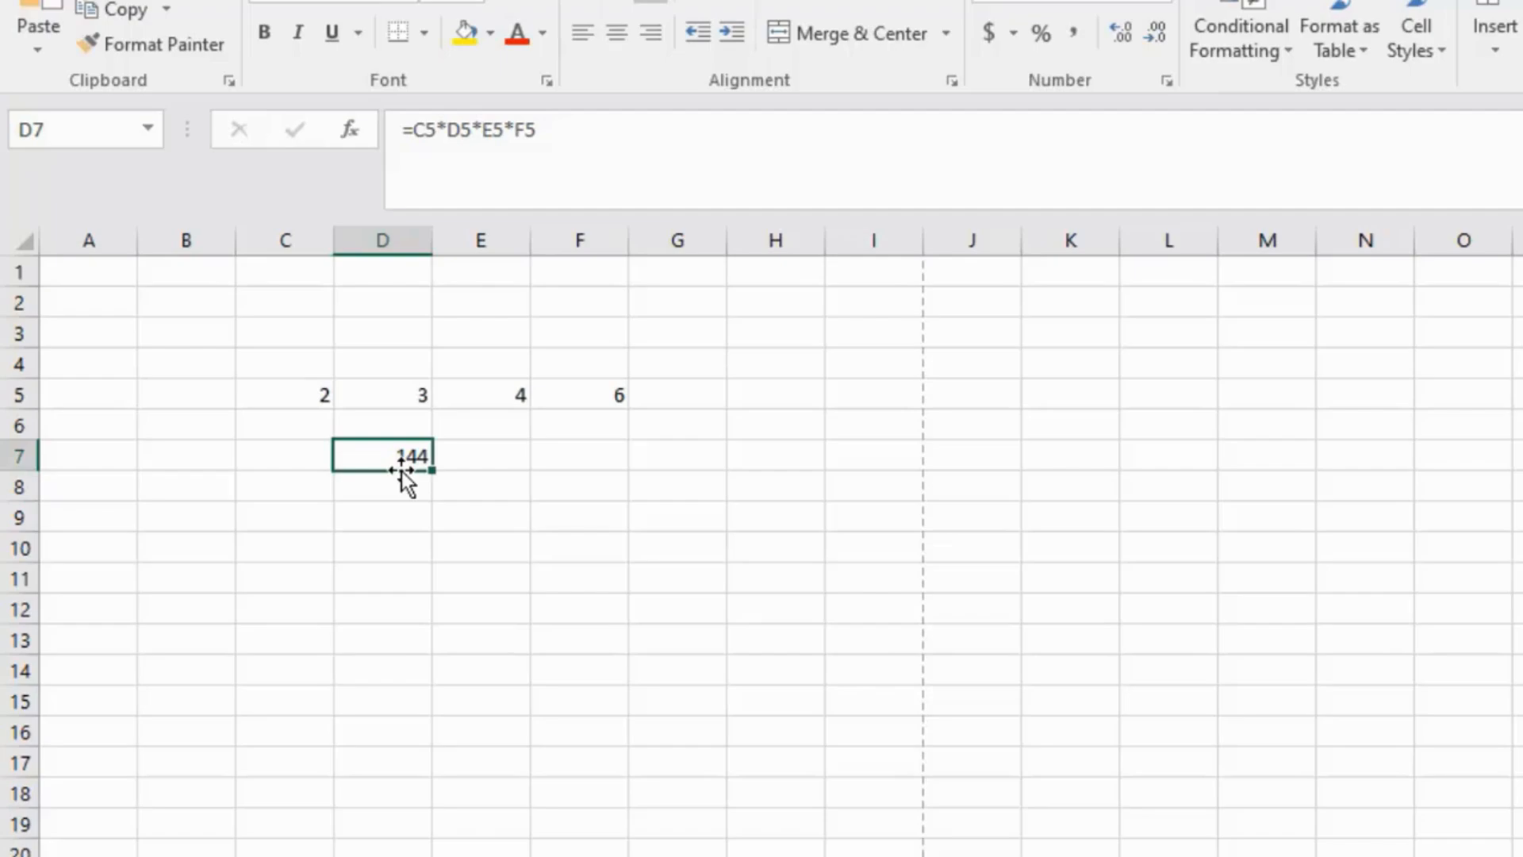
click(304, 389)
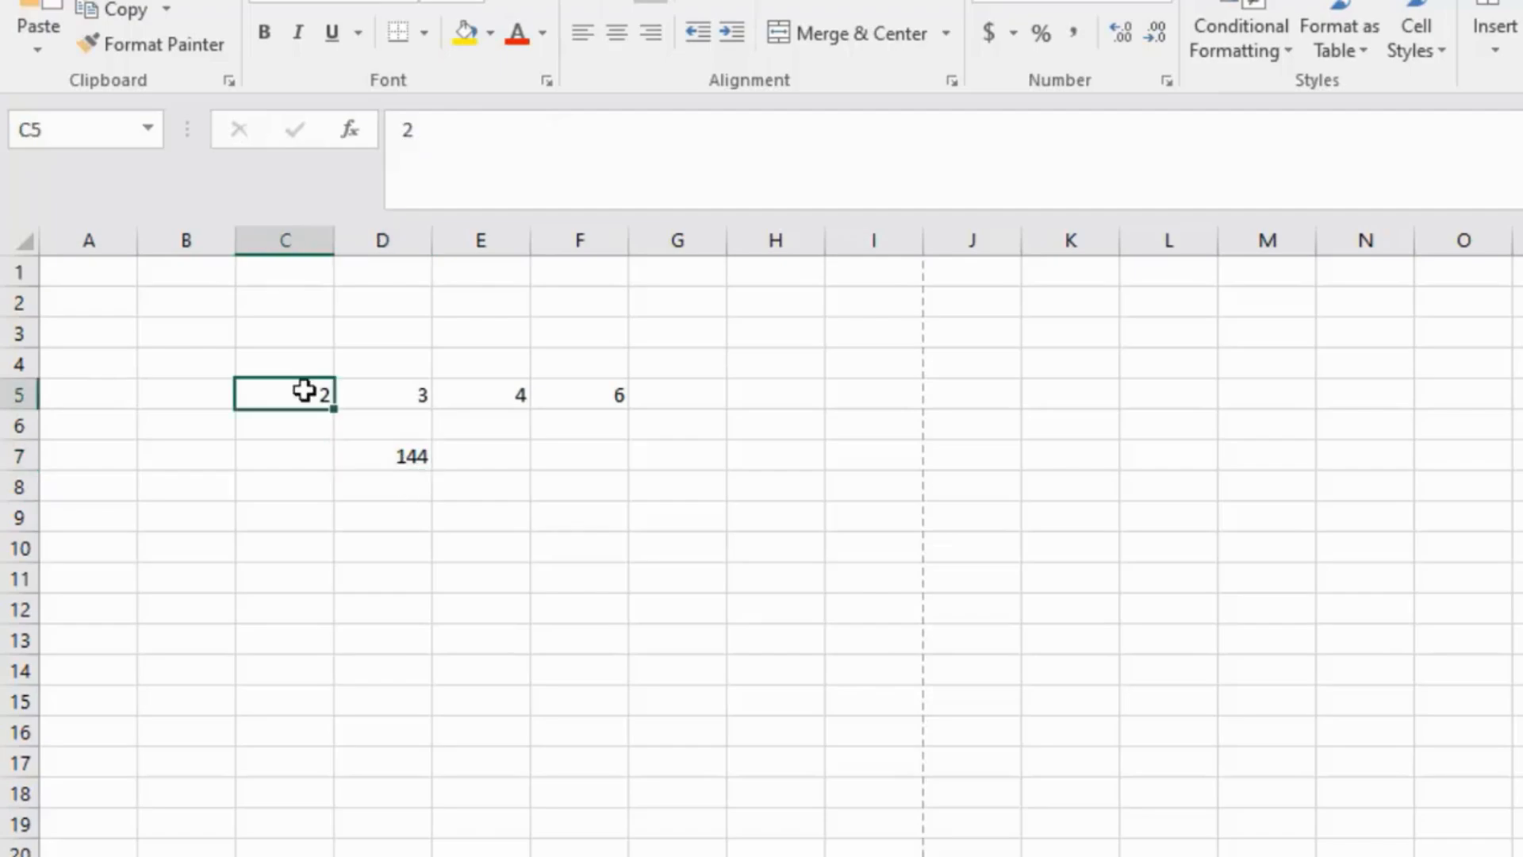
key(Down)
key(Down)
key(Right)
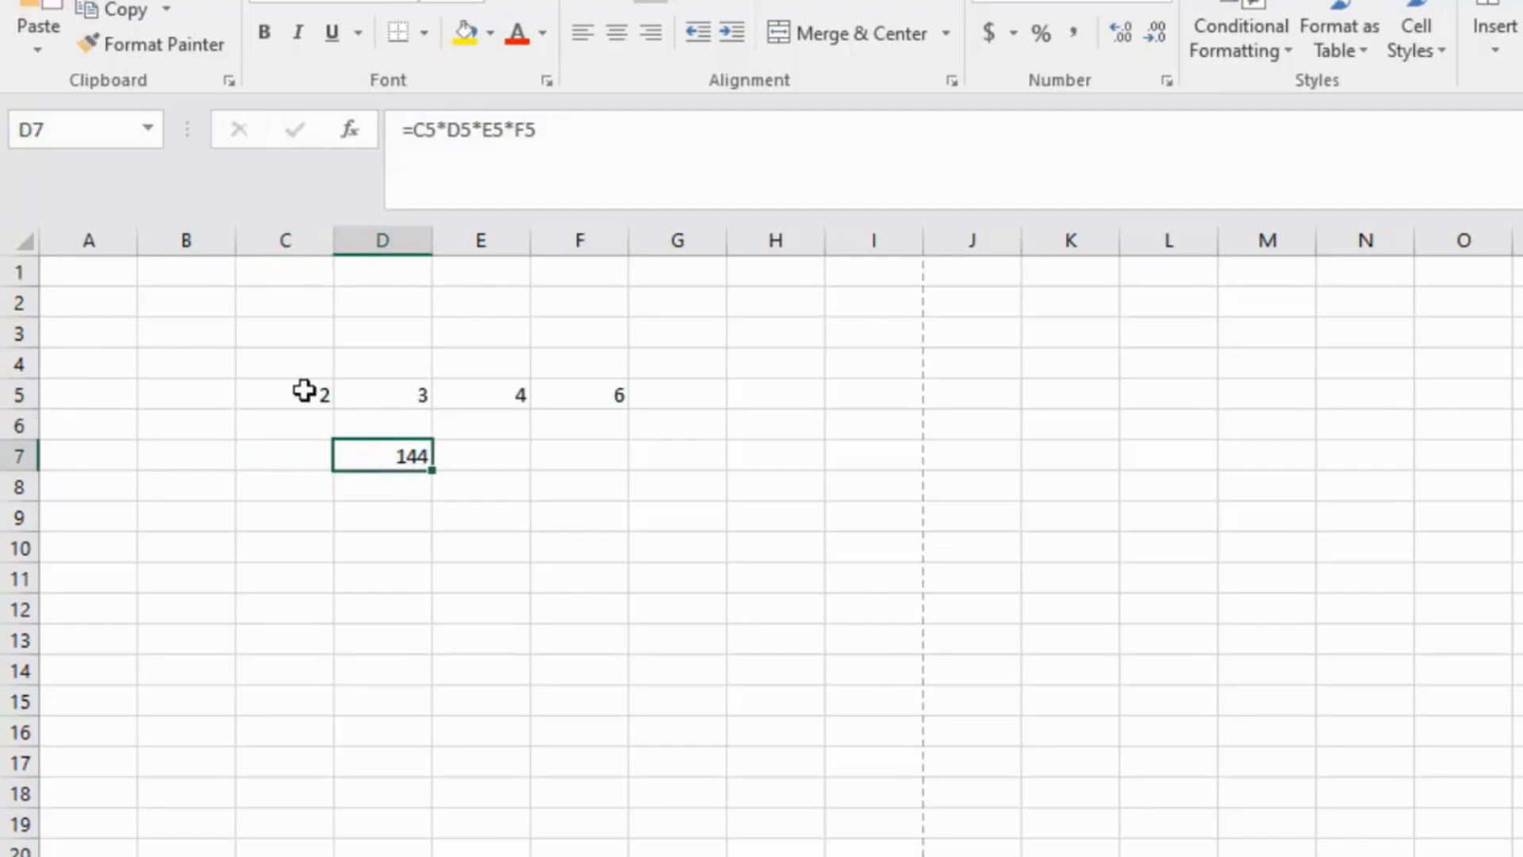
key(Up)
key(Up)
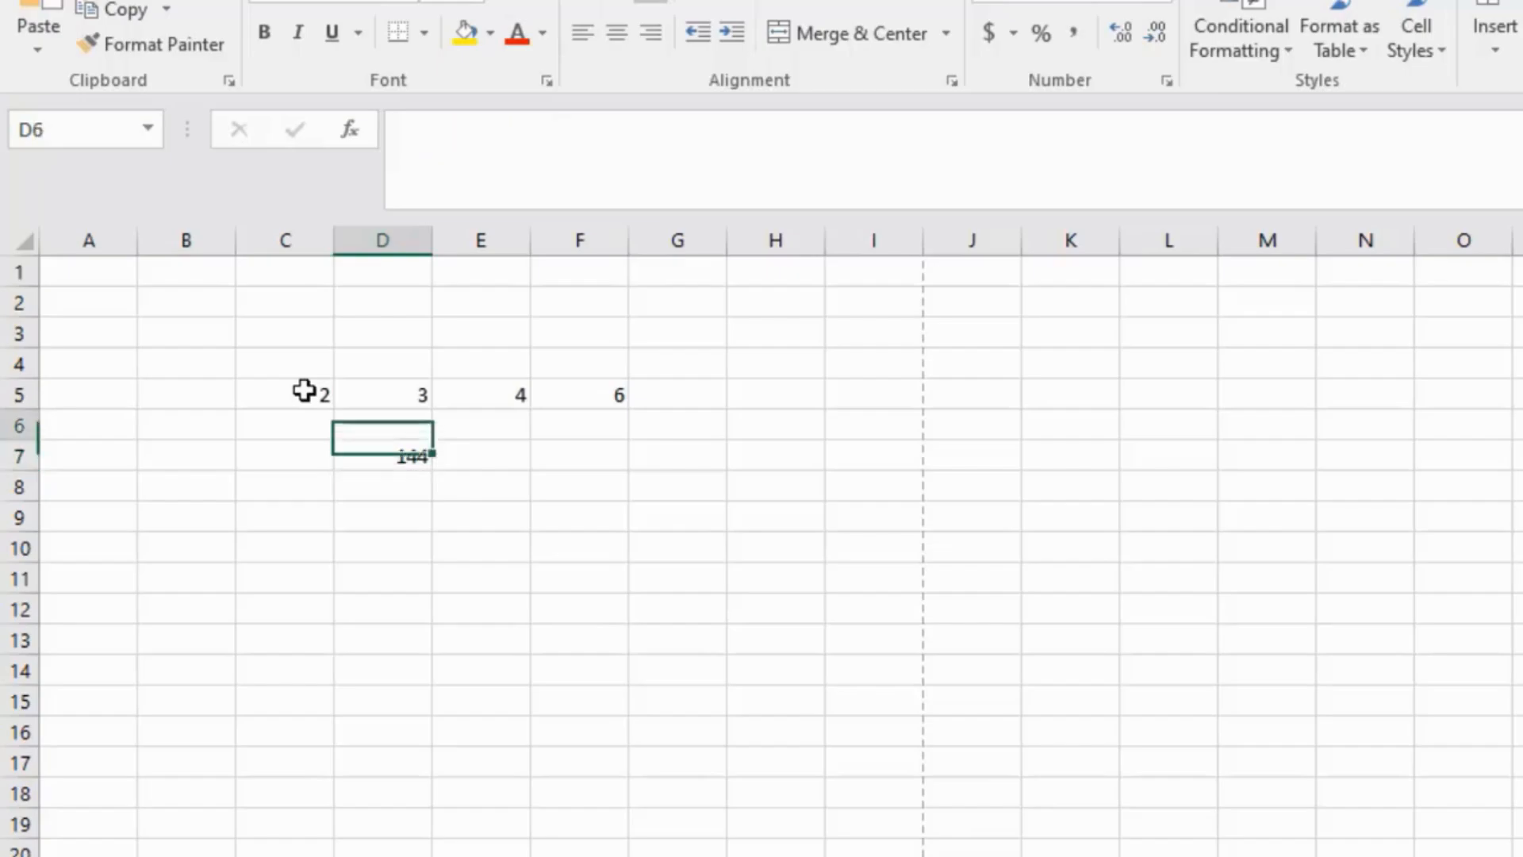
key(Left)
key(Down)
key(Down)
key(Right)
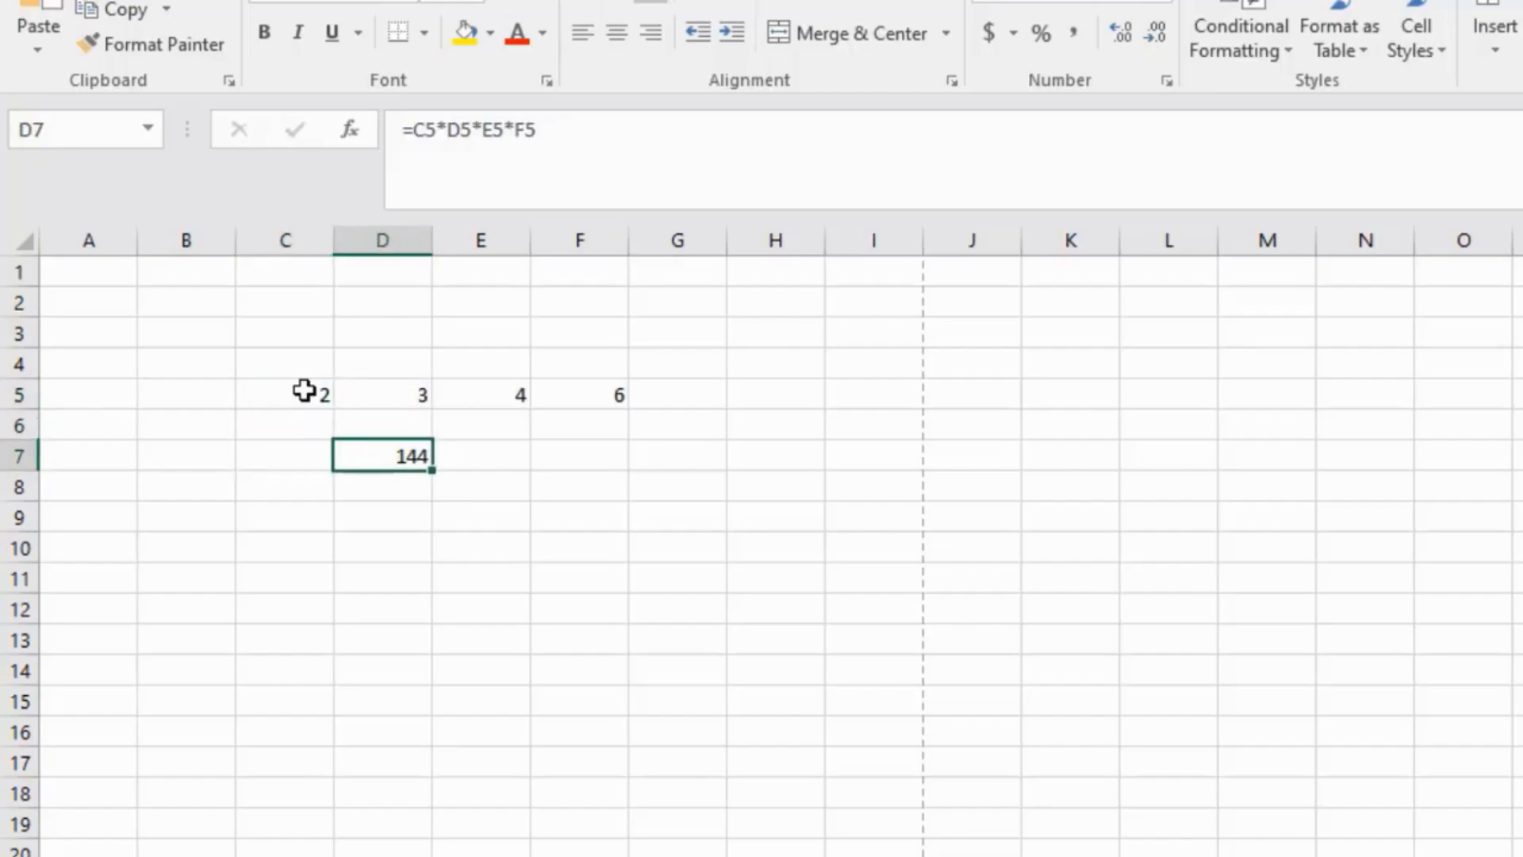
Clear the formula from cell D7 and return to that cell.
key(F2)
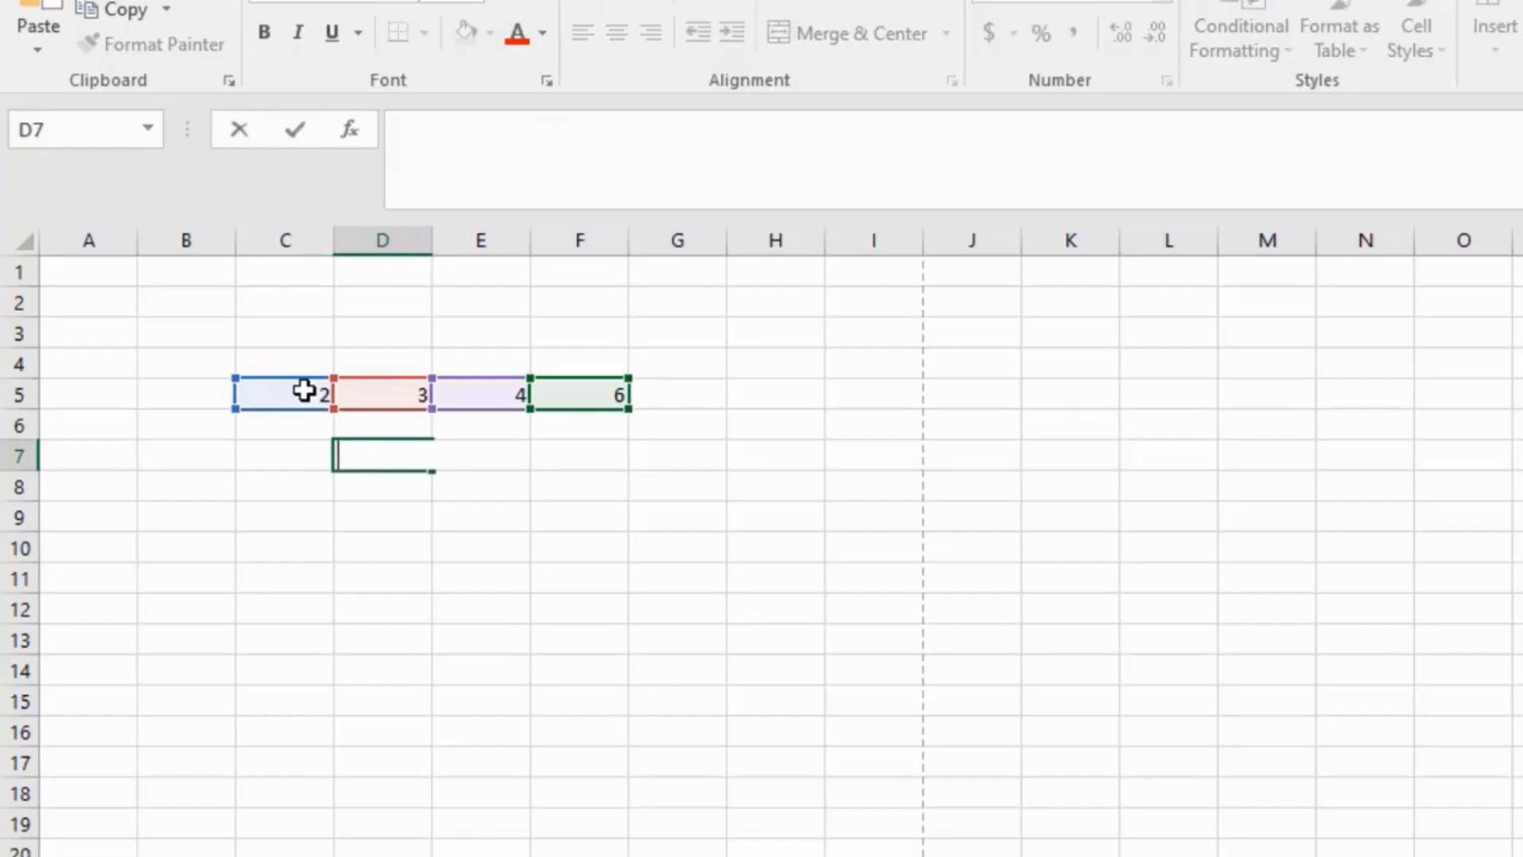
key(Return)
key(Up)
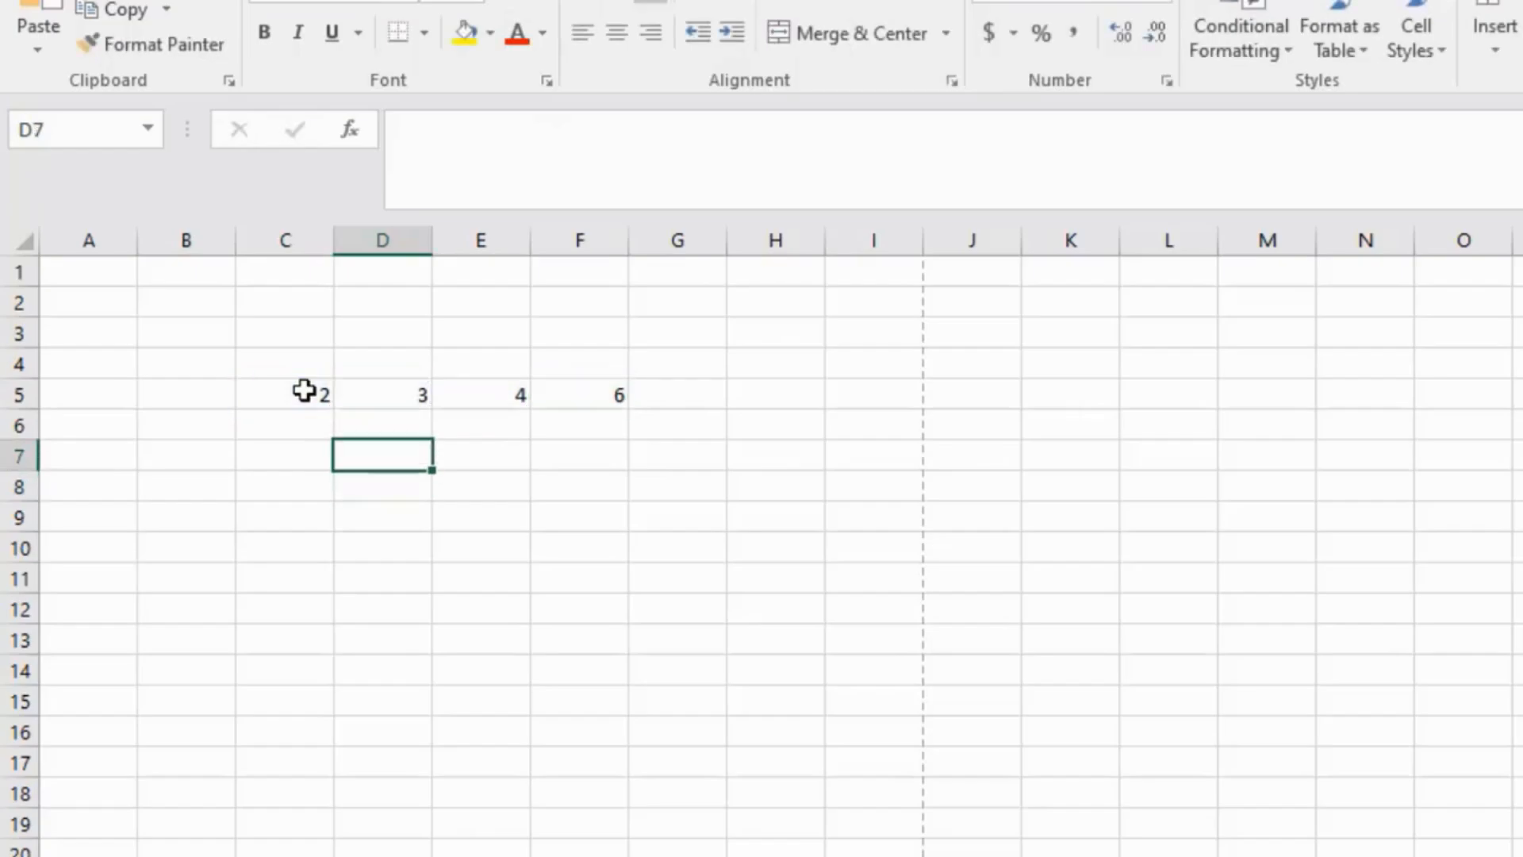
Enter the formula =SUM(C5,D5) in cell D7, picking SUM from the suggested functions and referencing the two cells.
text(=)
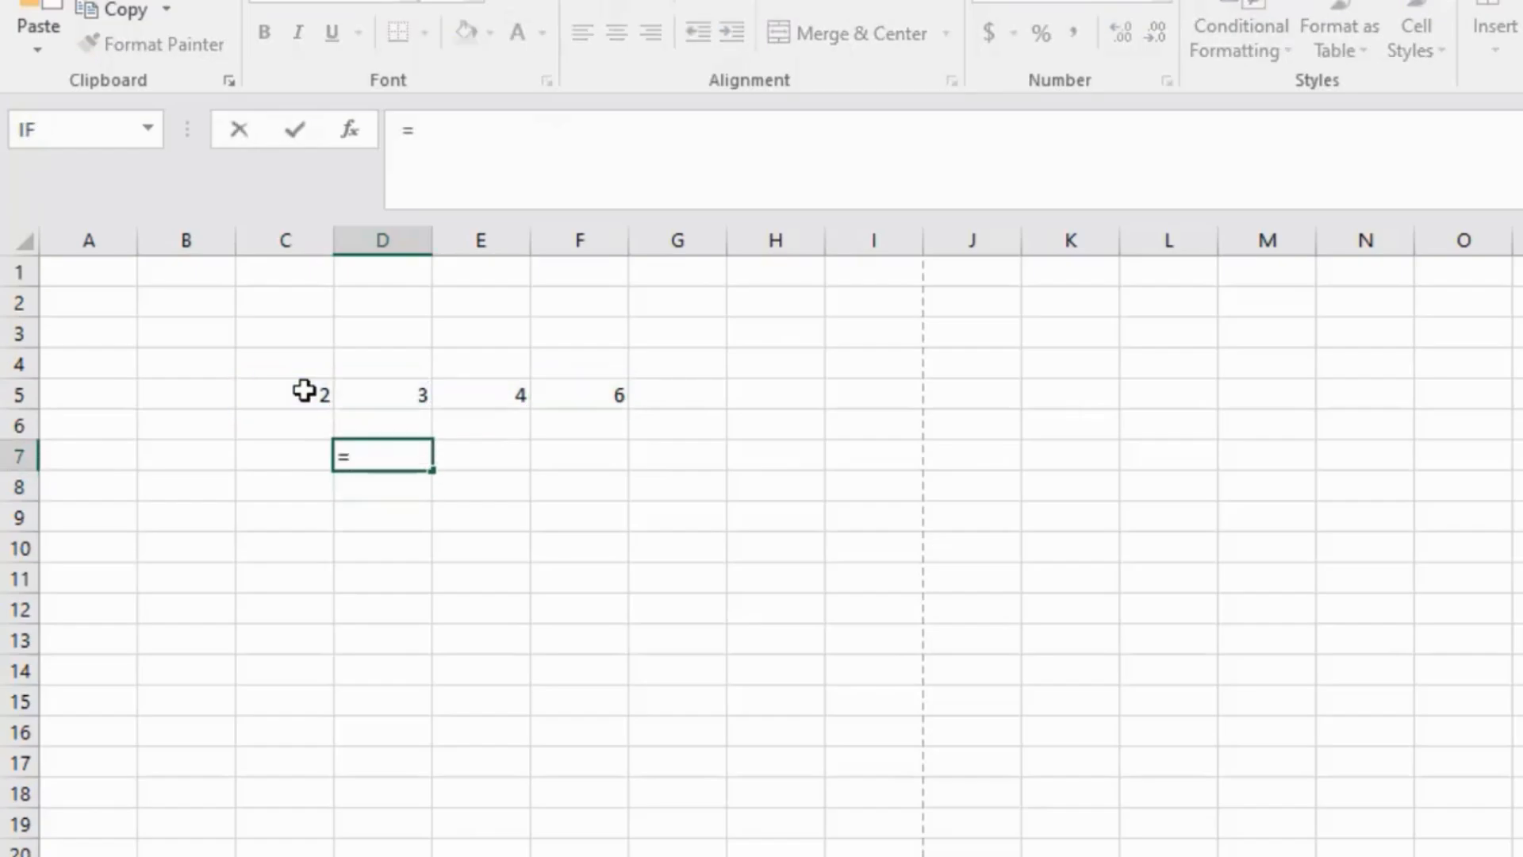
text(SU)
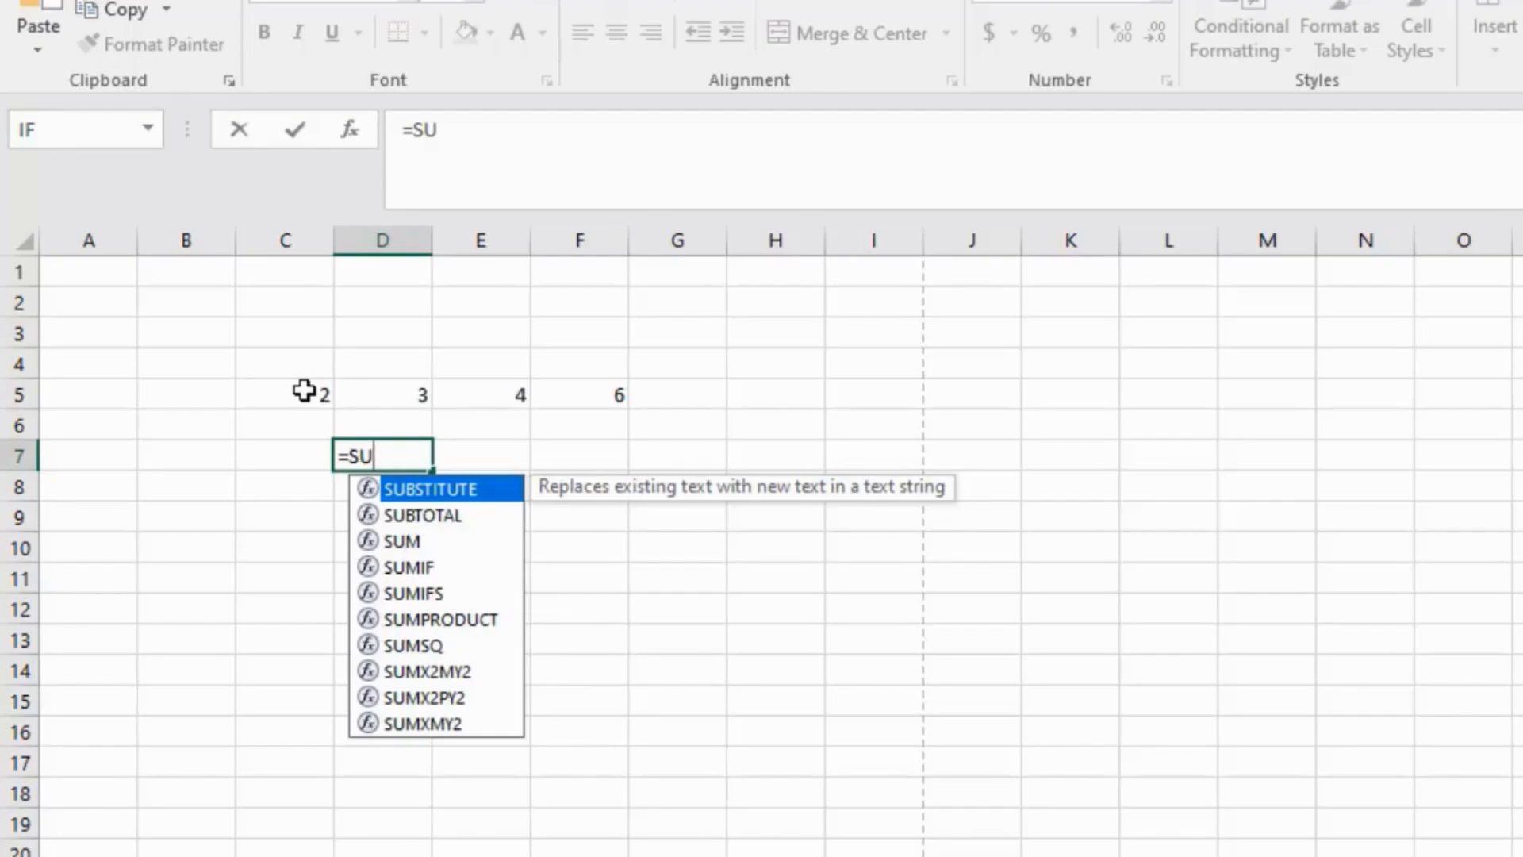
text(m)
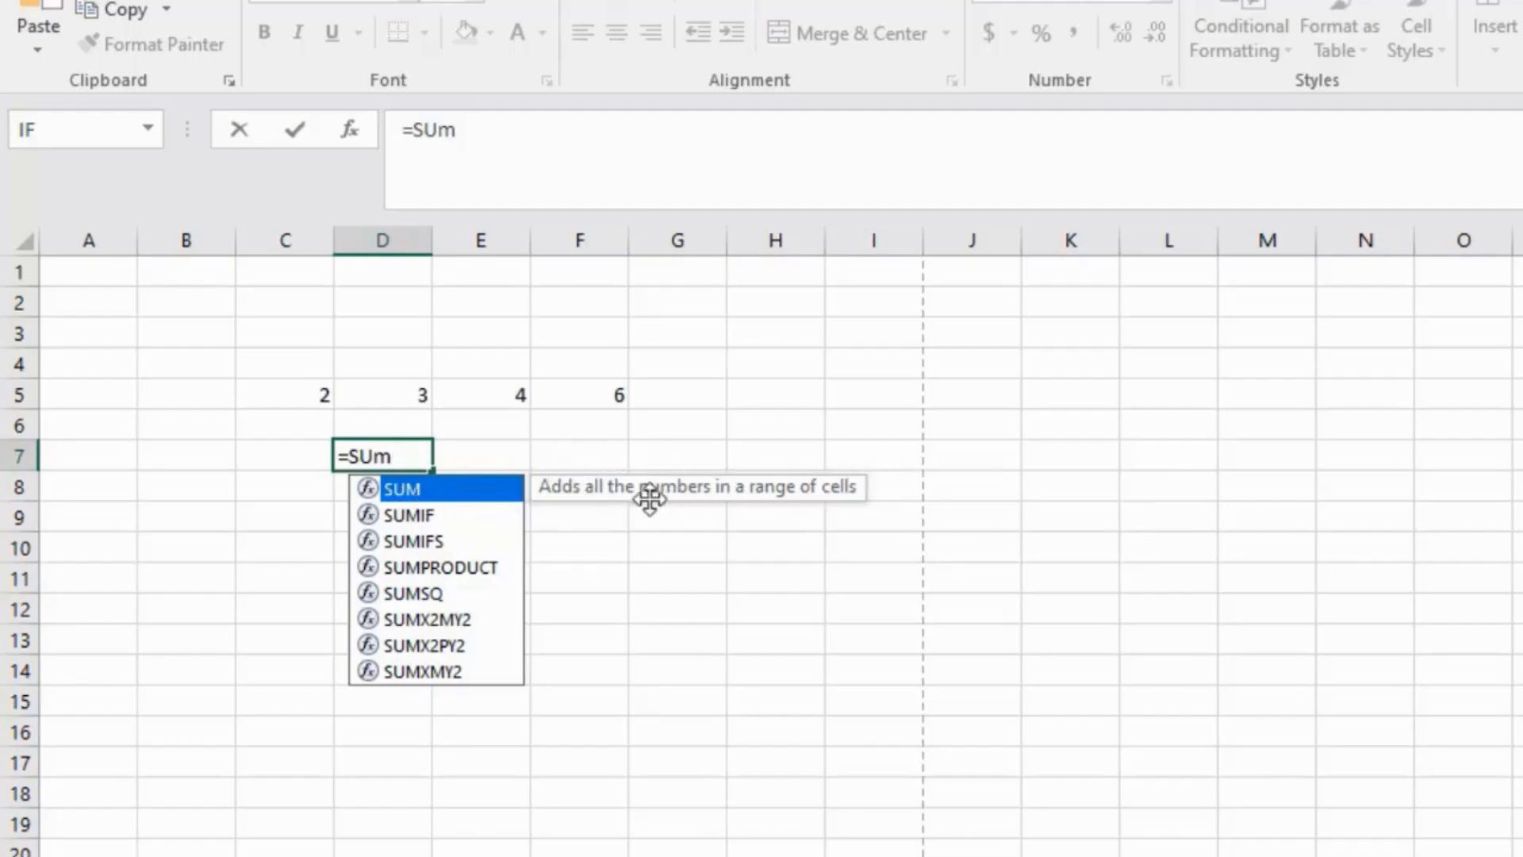
double_click(418, 484)
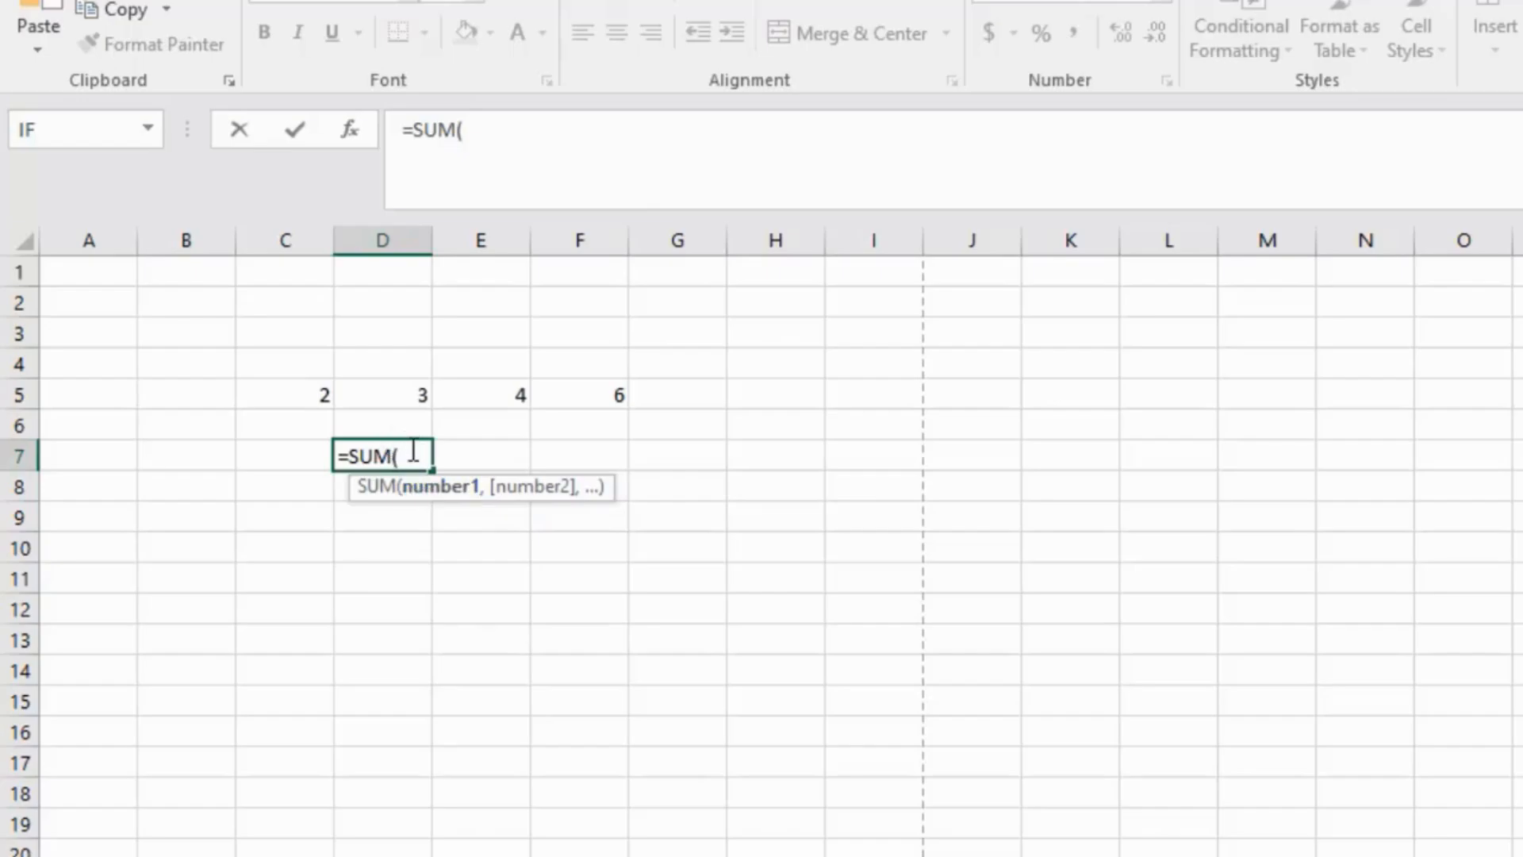
click(313, 380)
text(,)
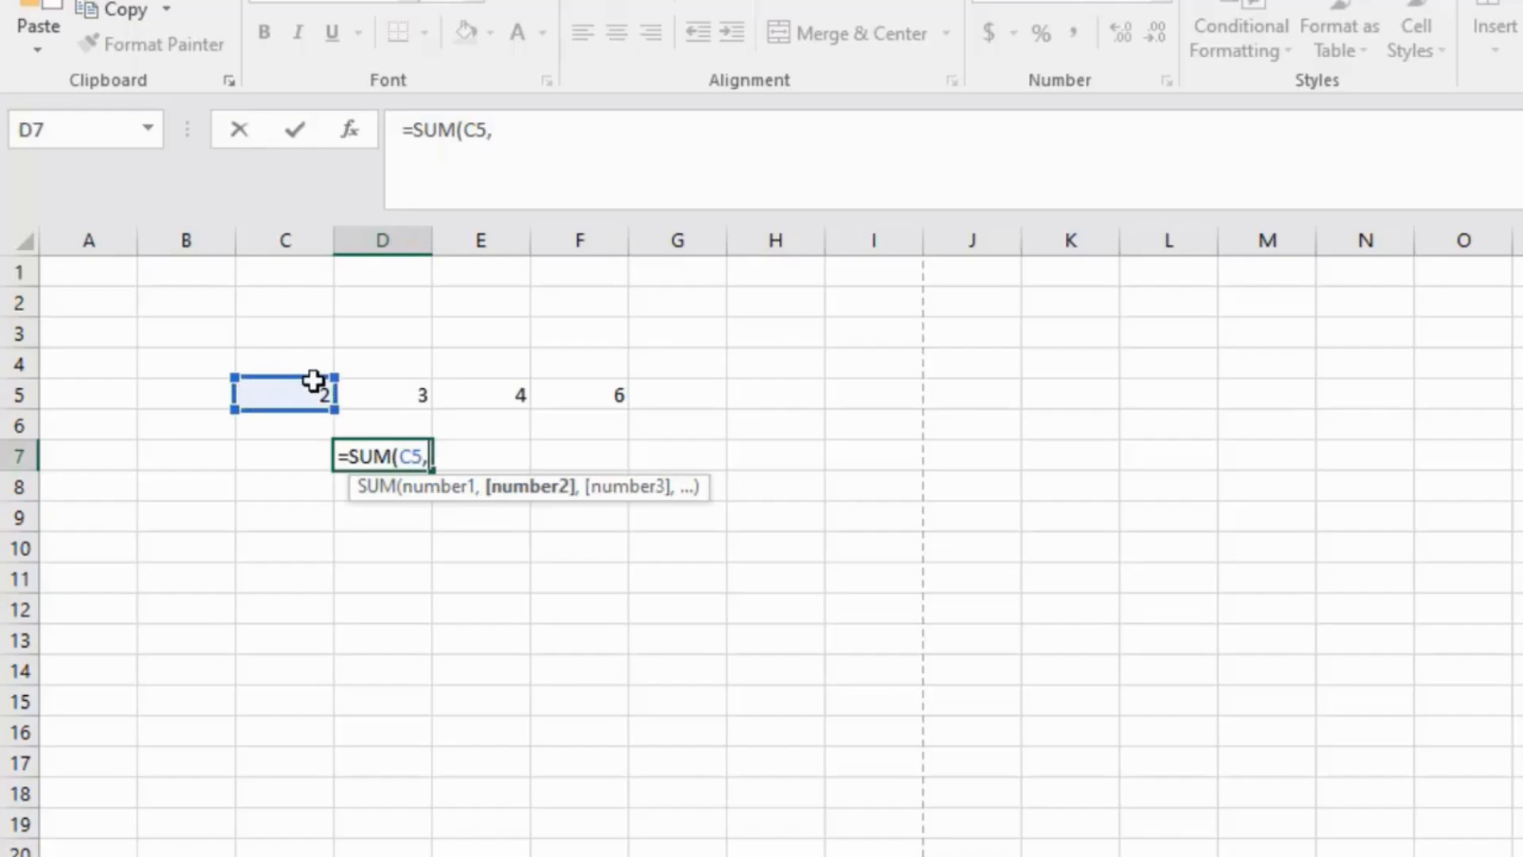
click(415, 395)
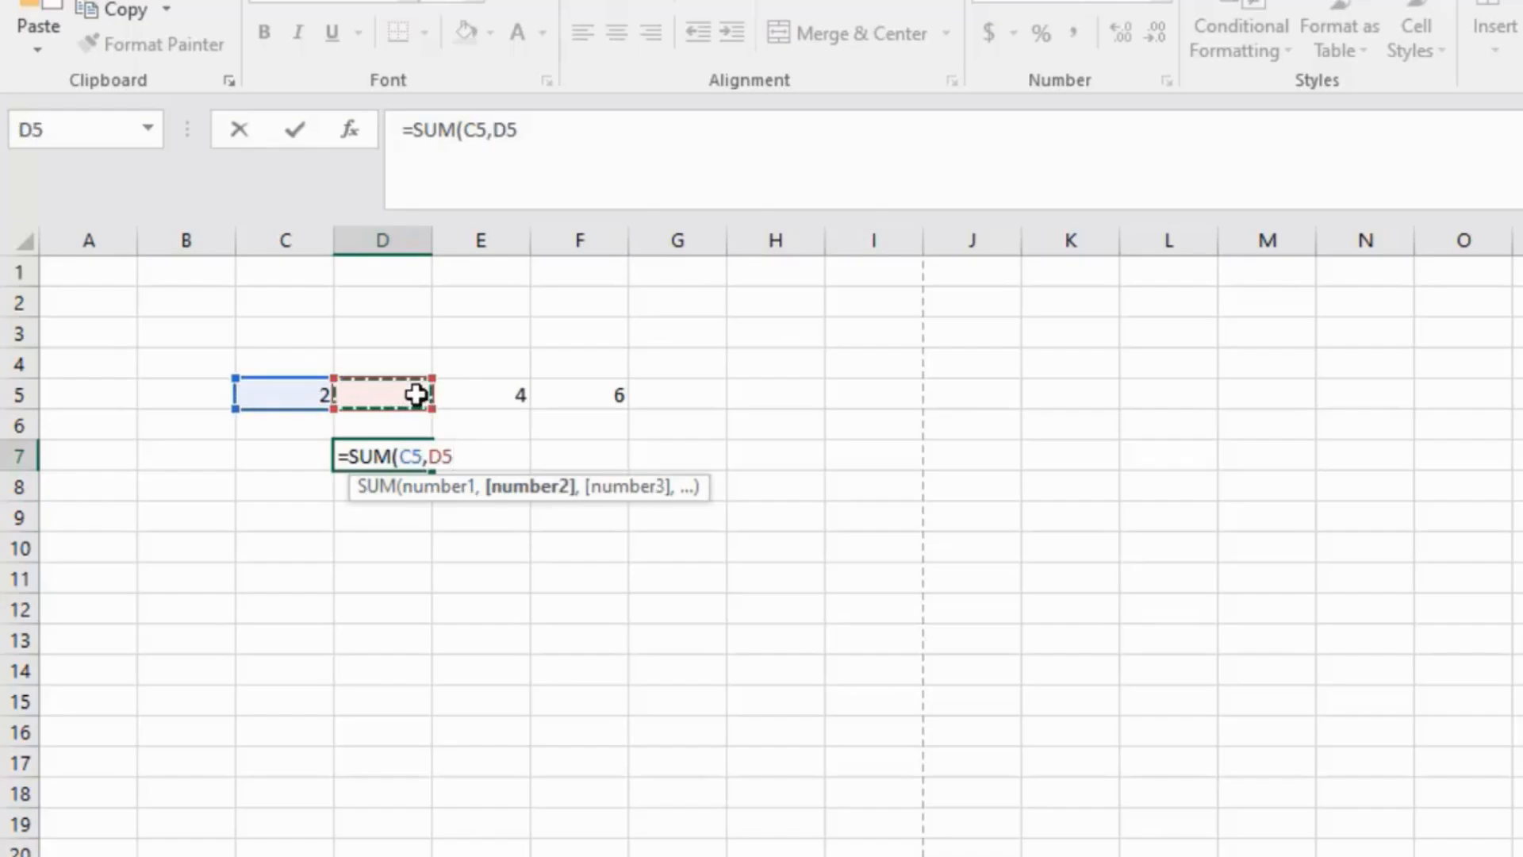
key(Return)
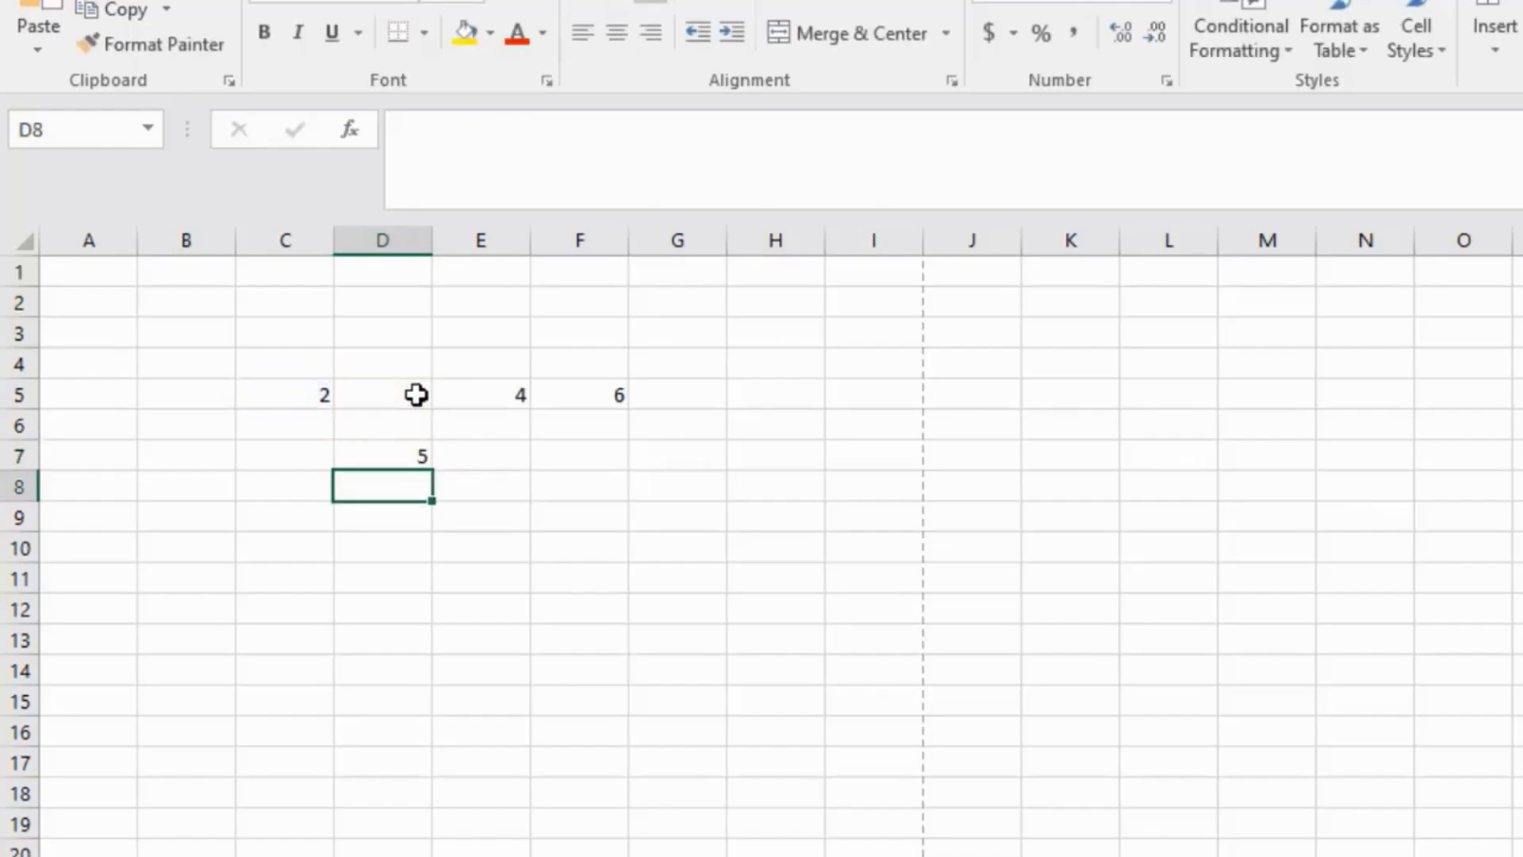
Add E5 and F5 as further arguments of the function in cell D7 so it reads =SUM(C5,D5,E5,F5).
click(410, 453)
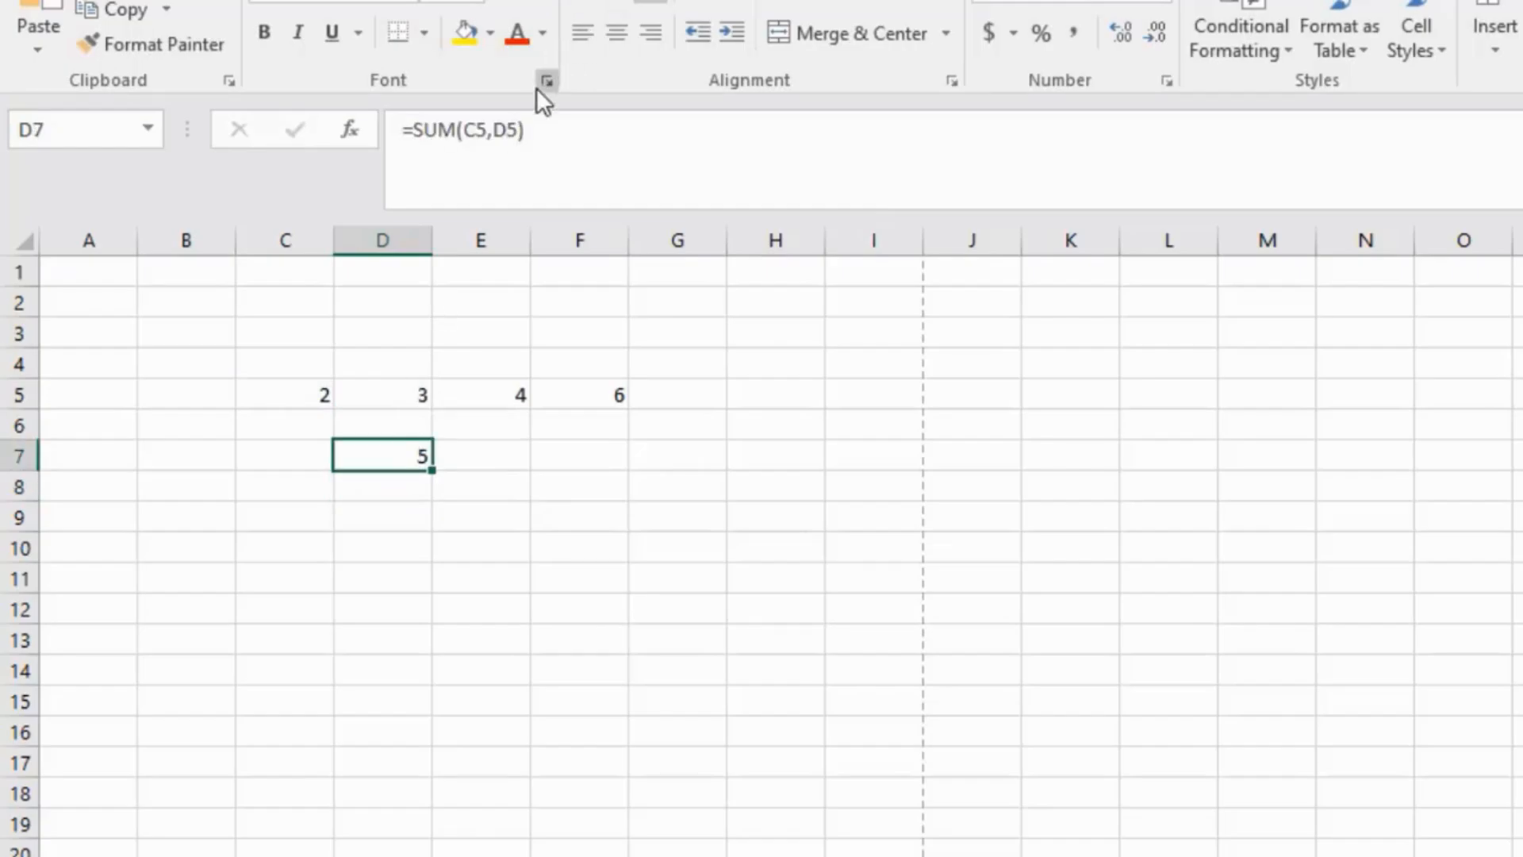
click(521, 128)
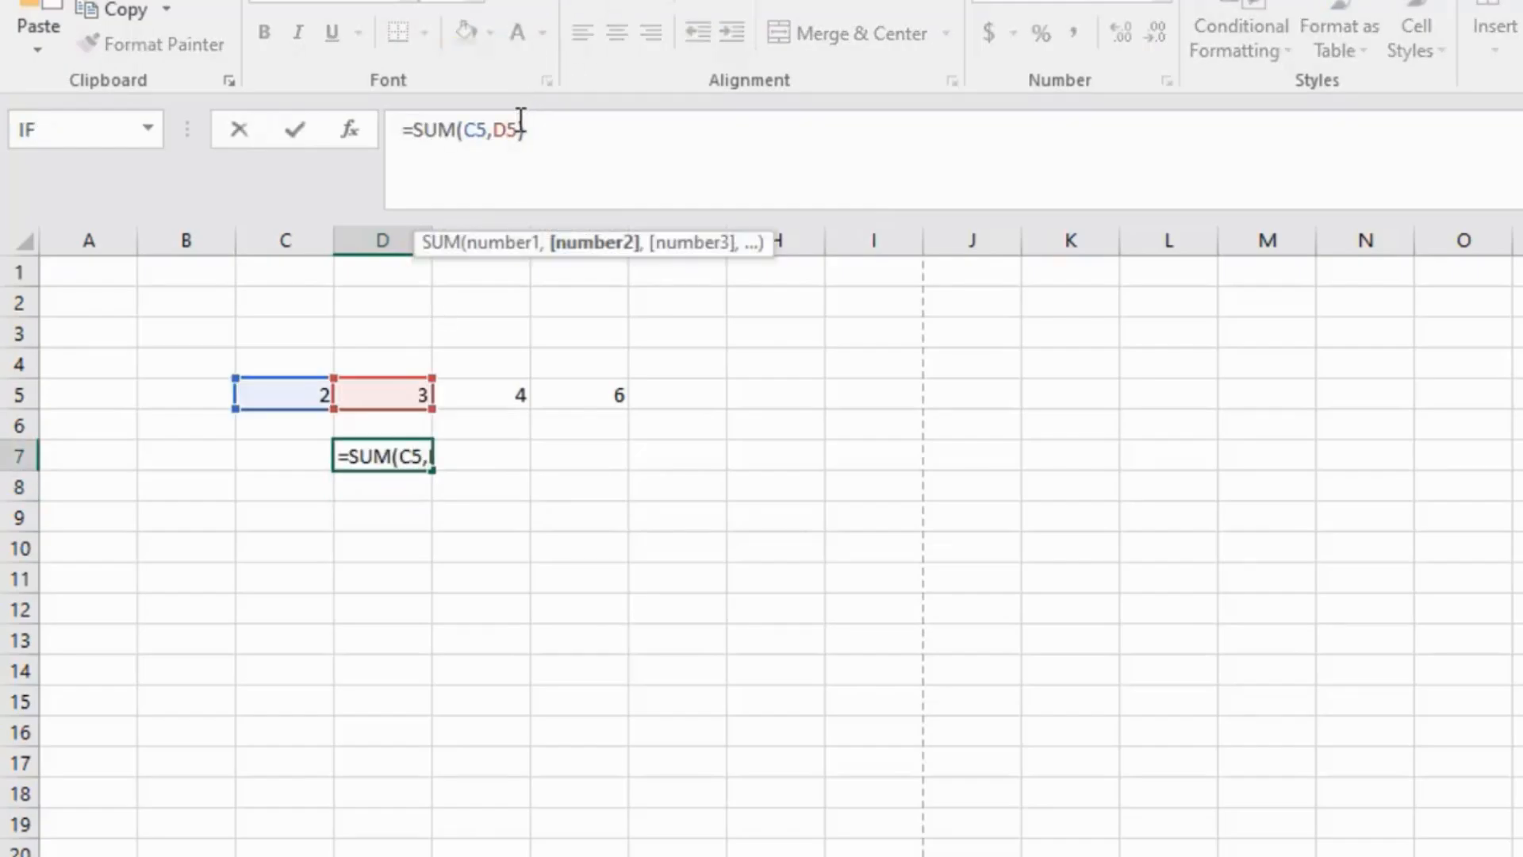
text(,)
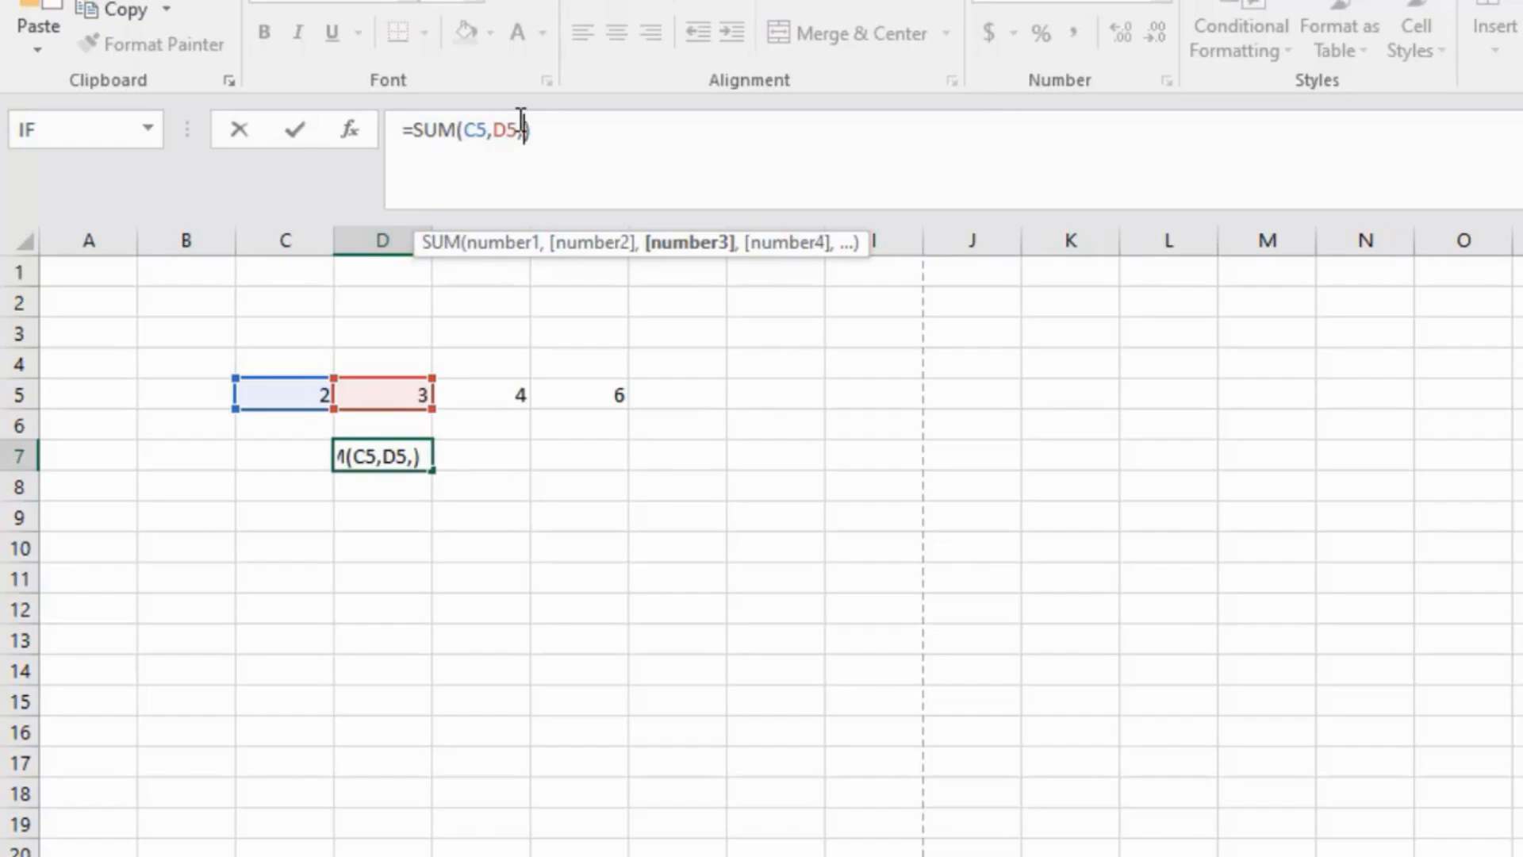
text(E5,)
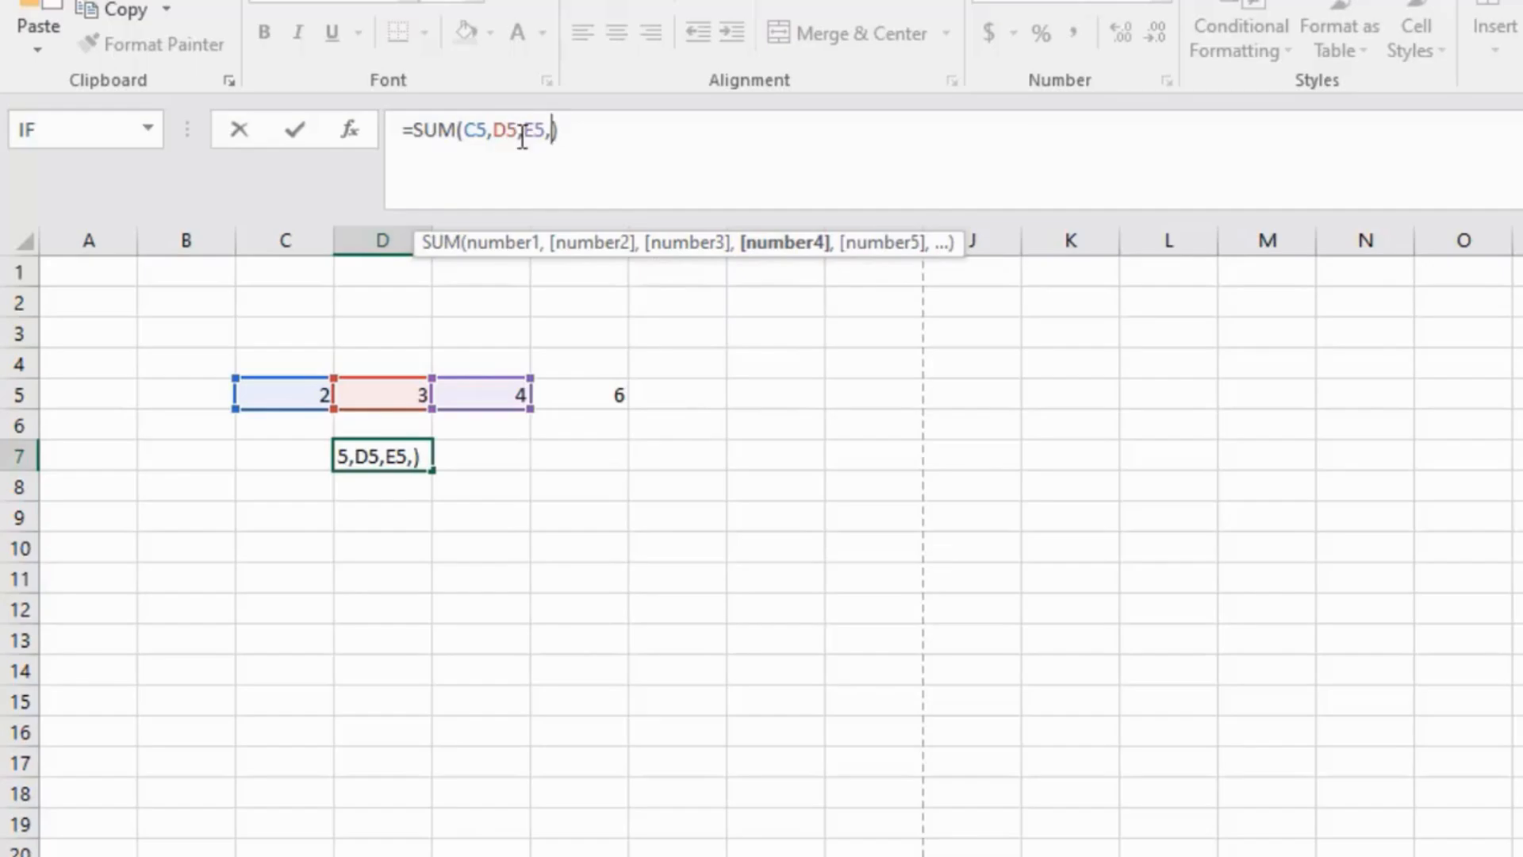
text(F5)
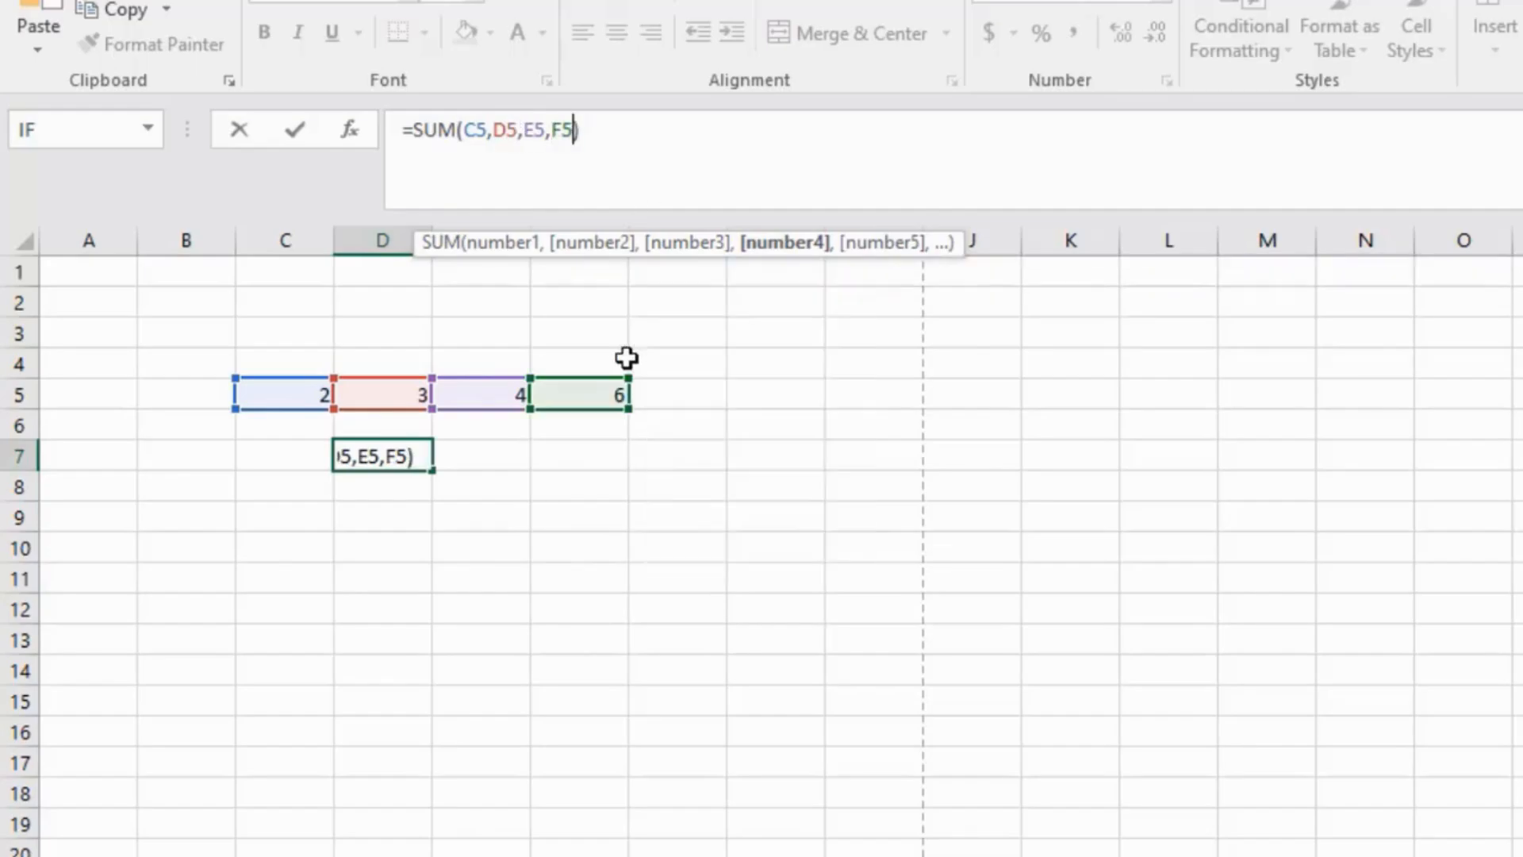
key(Return)
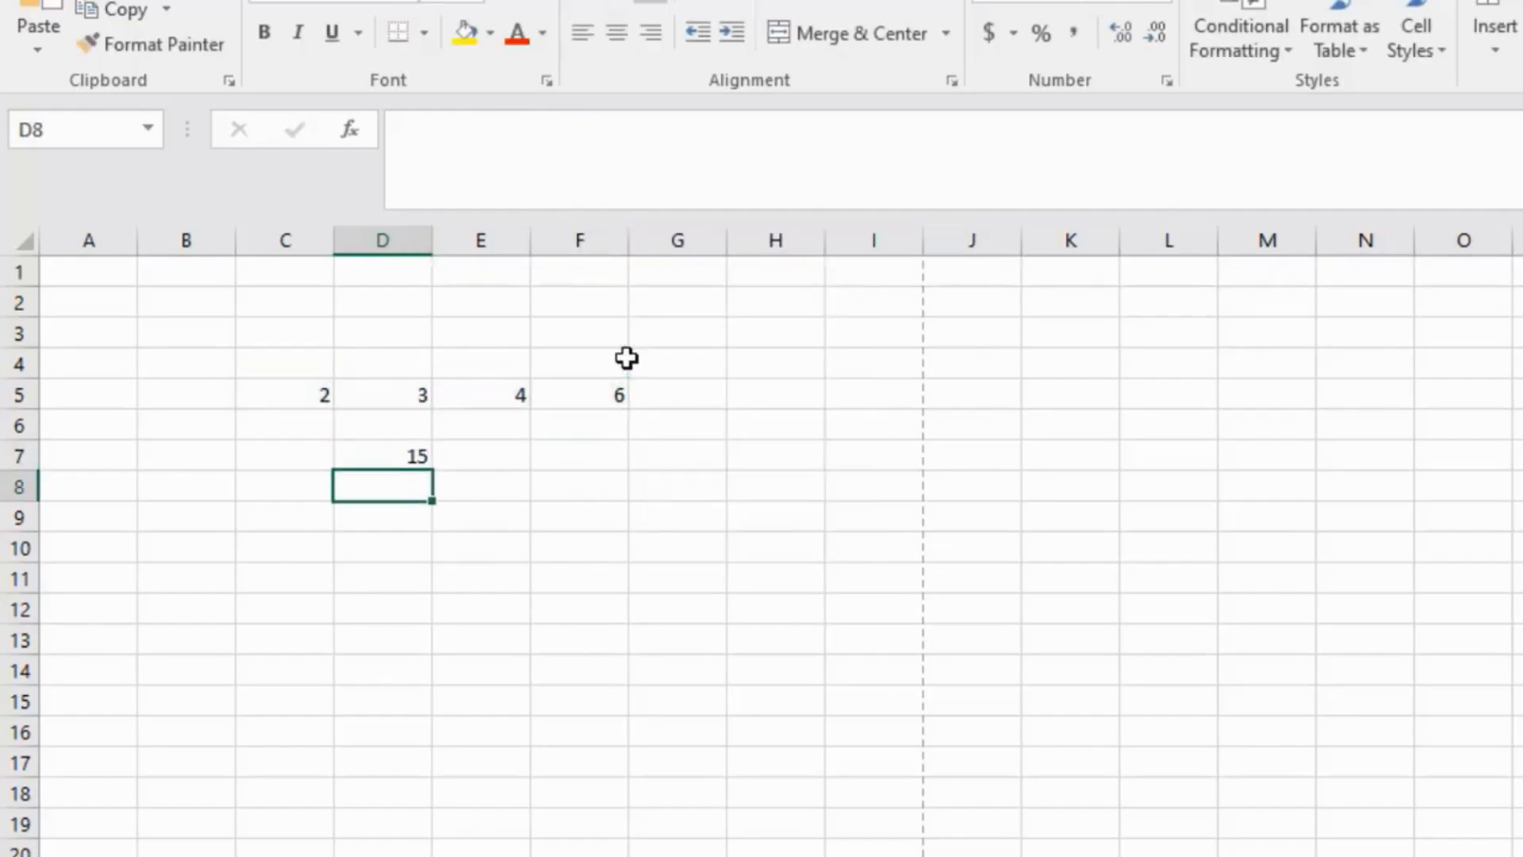
Replace the formula in cell D7 with the range version =SUM(C5:F5) and compare its contents with cell C5.
click(419, 457)
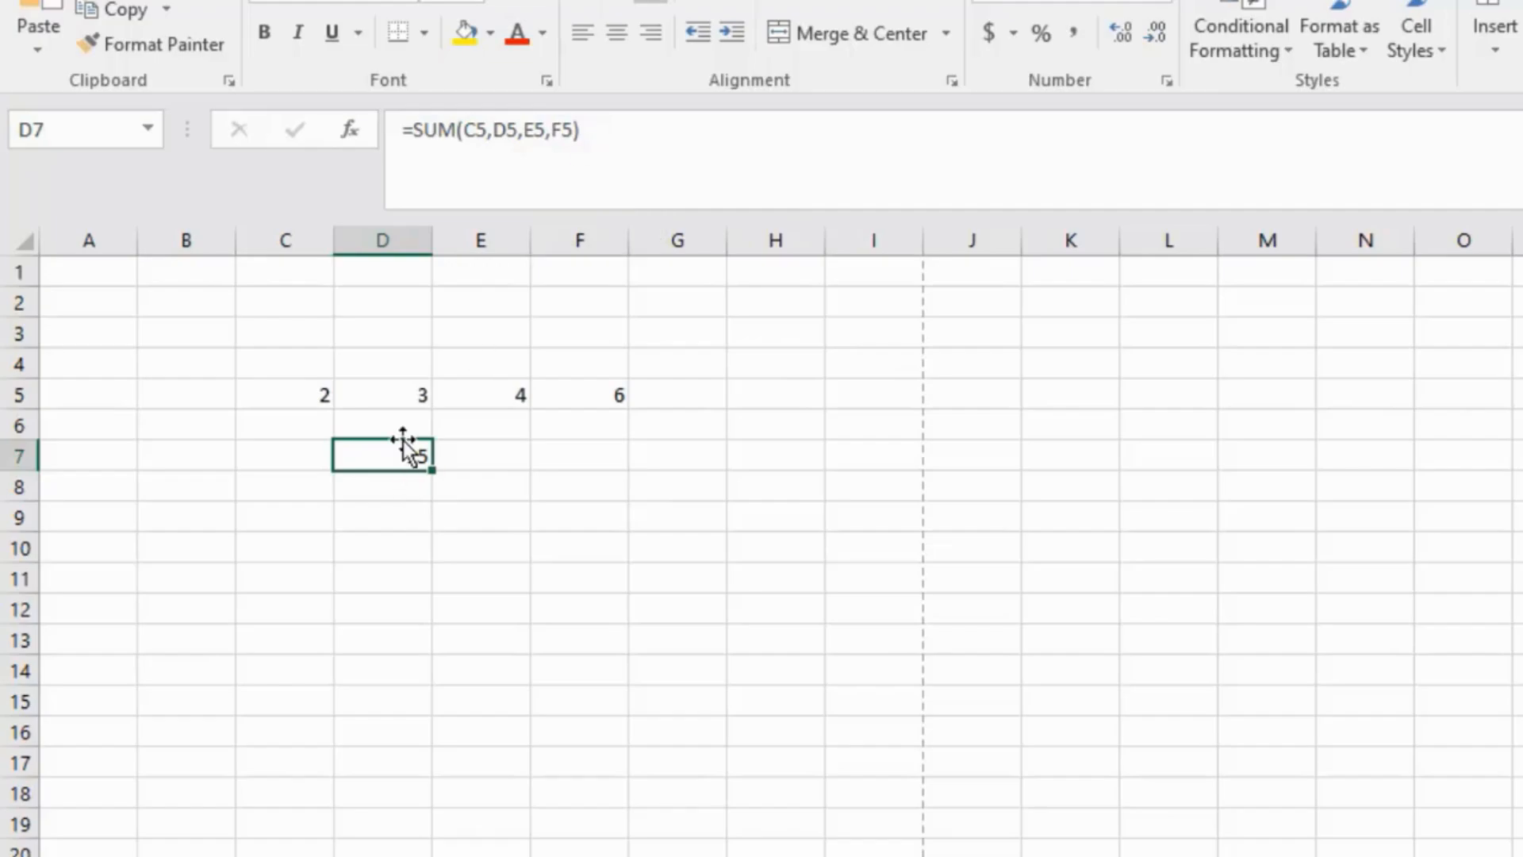
key(BackSpace)
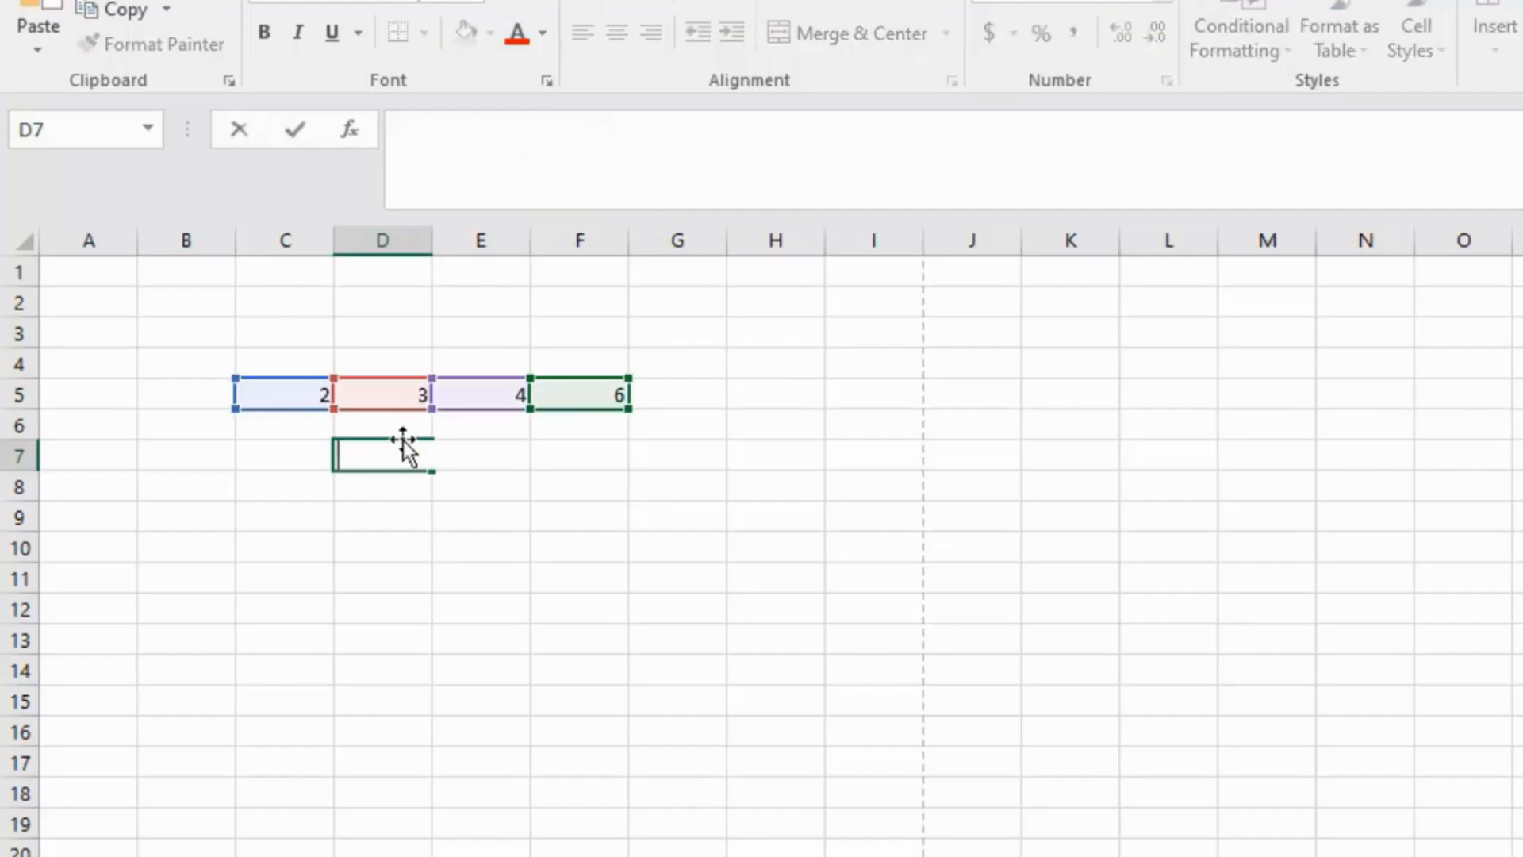
text(=SUM()
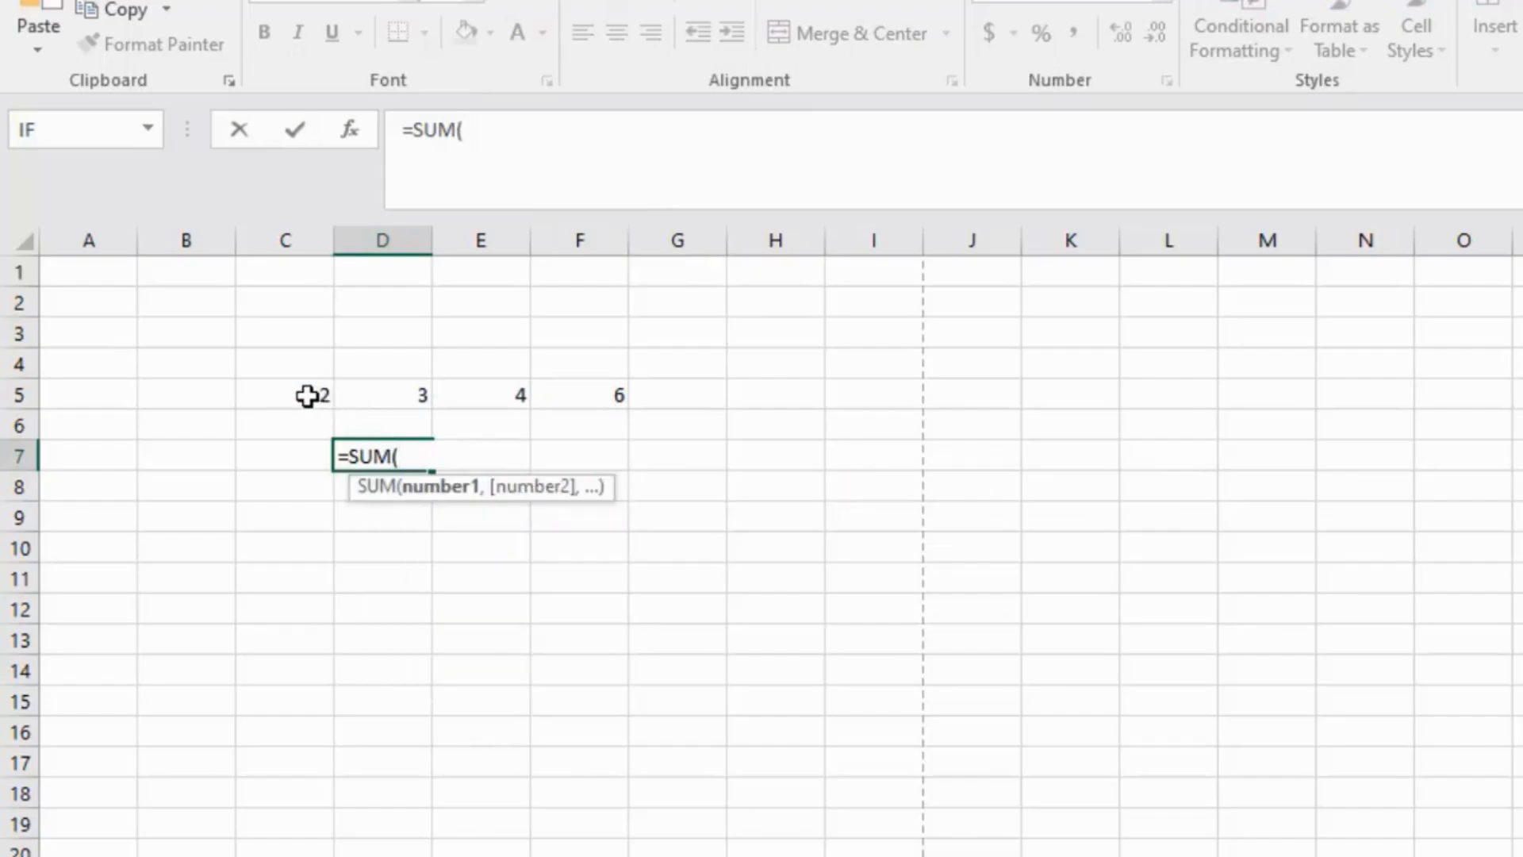
click(300, 396)
drag(300, 396, 604, 392)
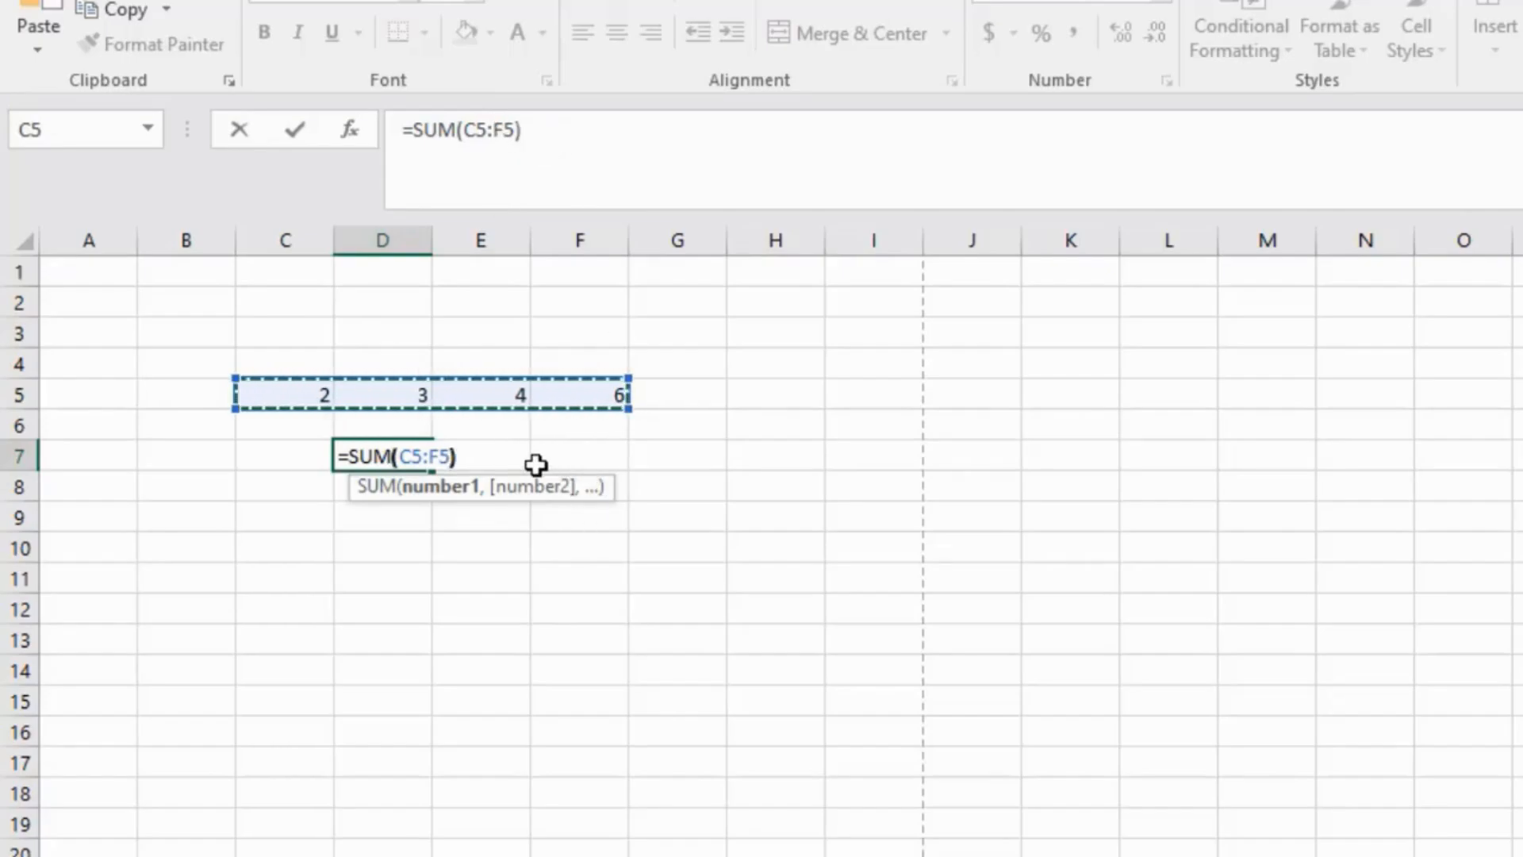
key(Return)
click(402, 459)
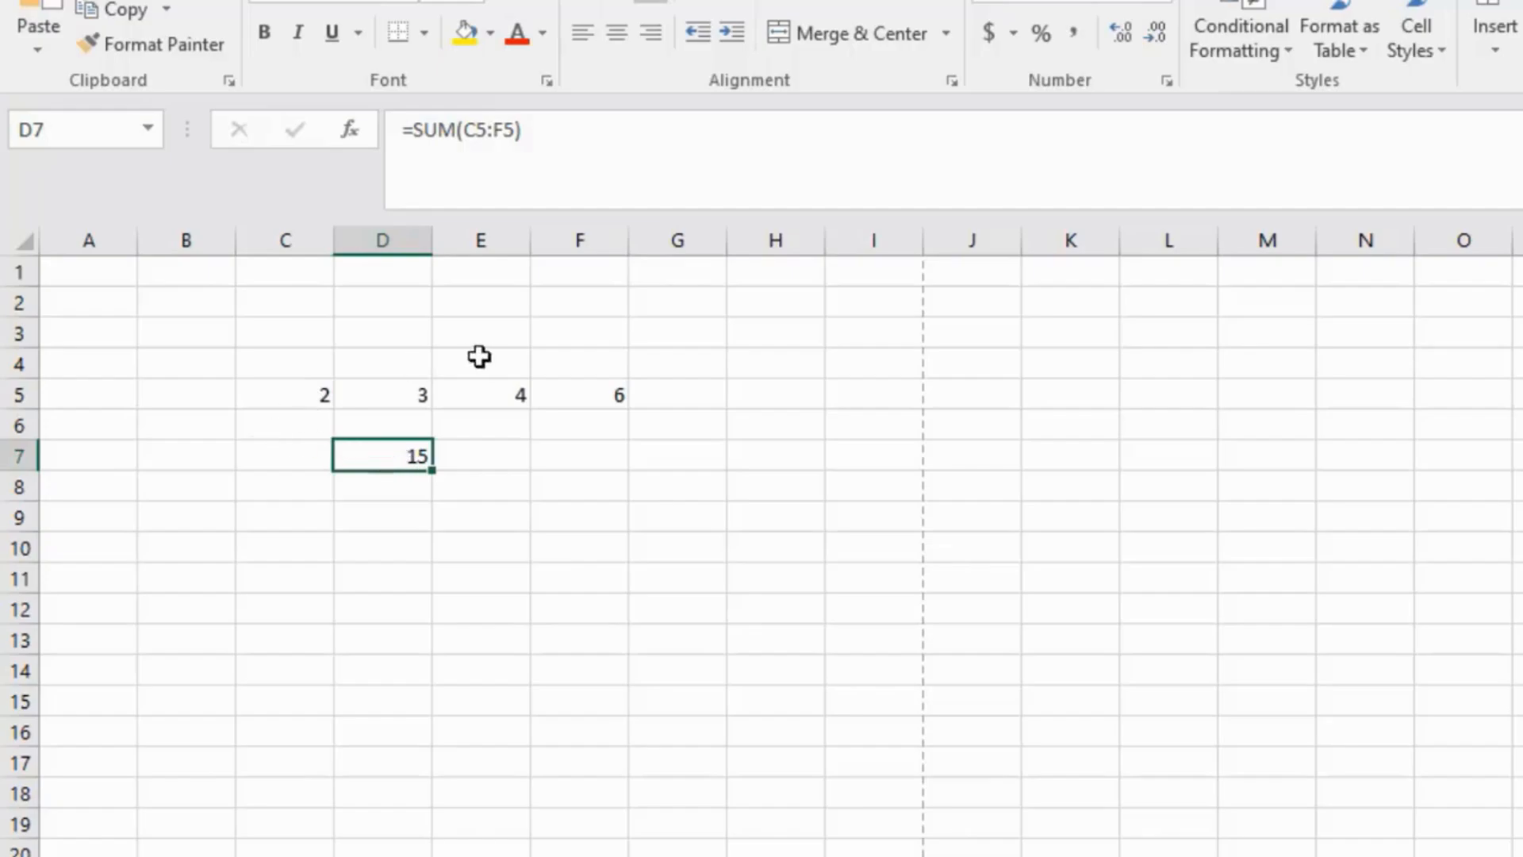
click(312, 390)
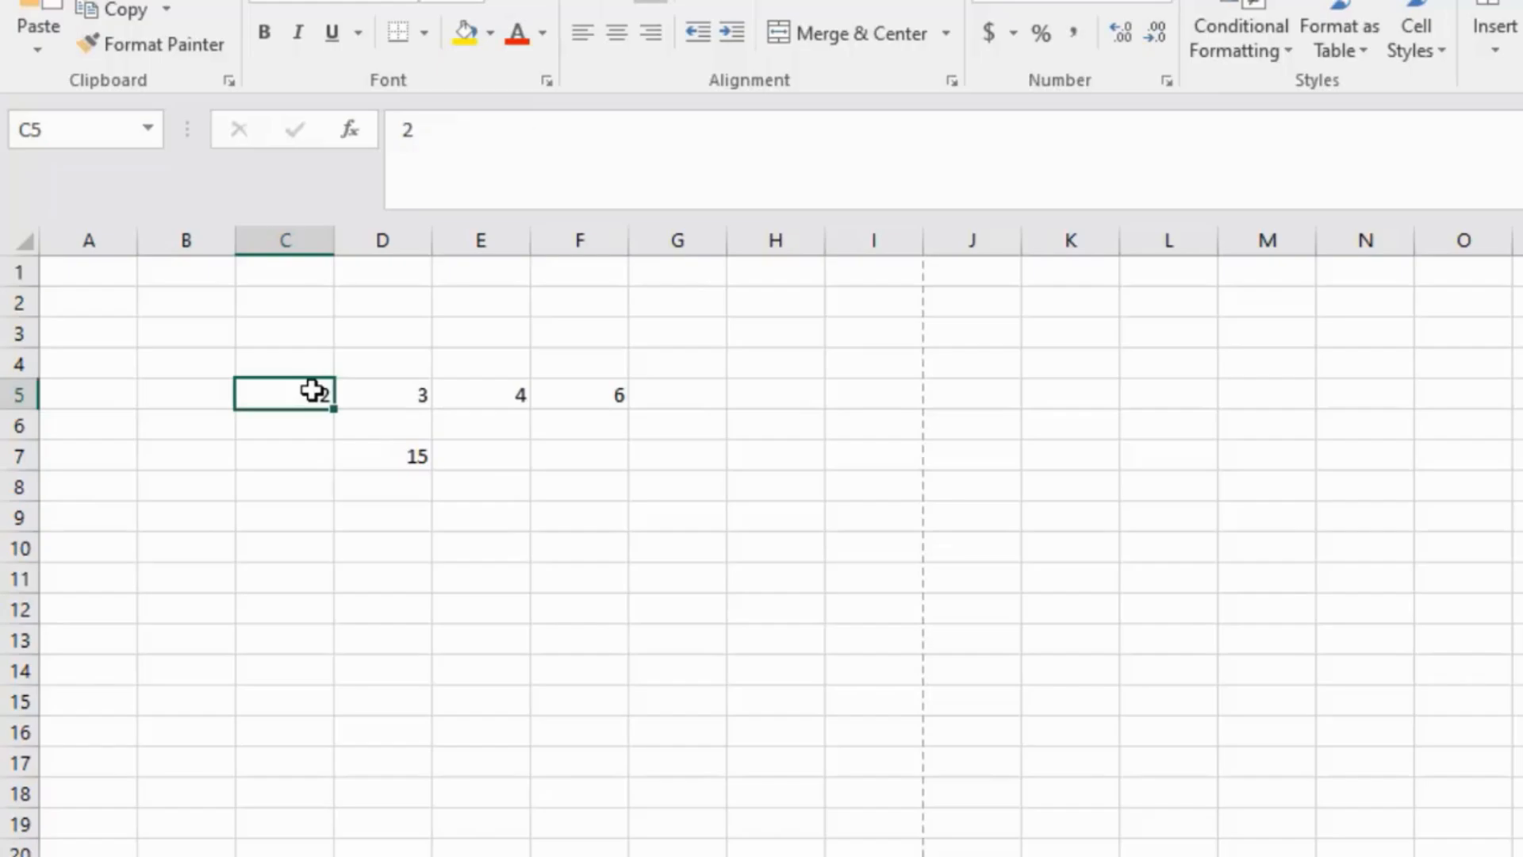
click(394, 455)
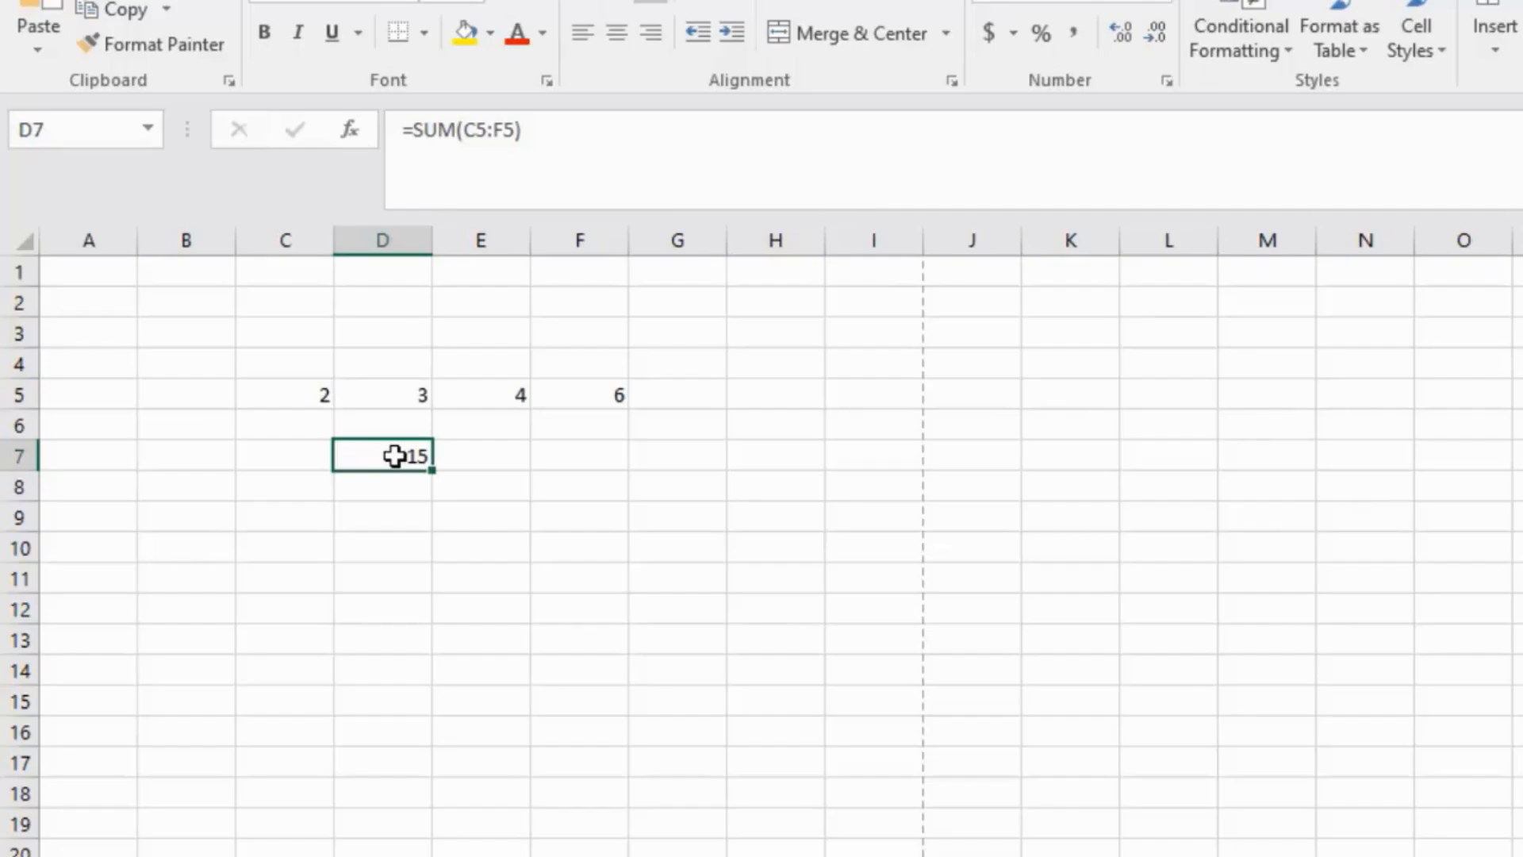
Clear the SUM formula from cell D7 and the number from cell C5.
double_click(395, 455)
key(shift+Return)
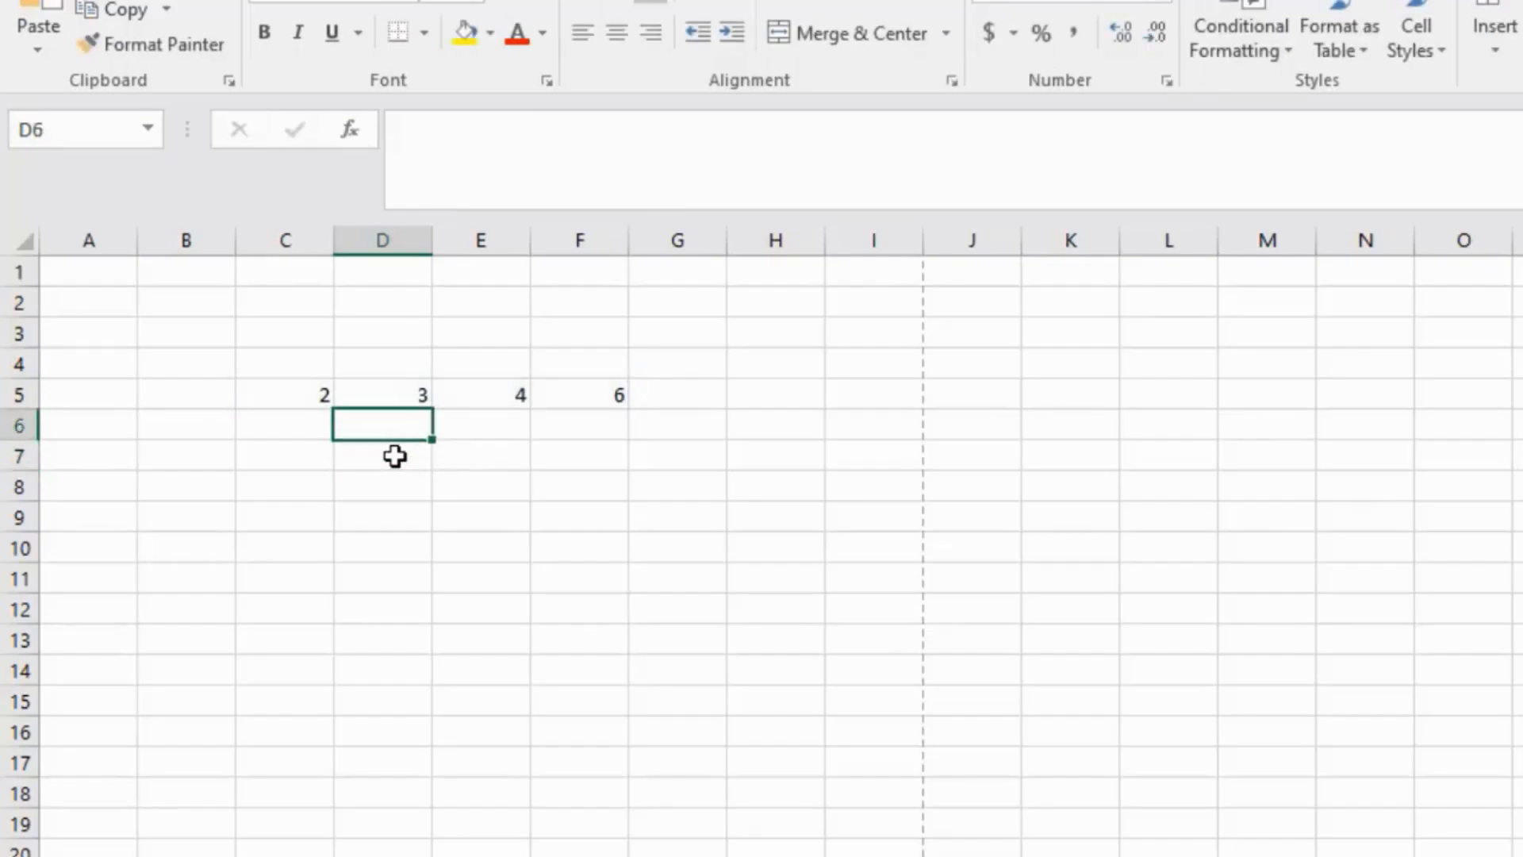
click(310, 397)
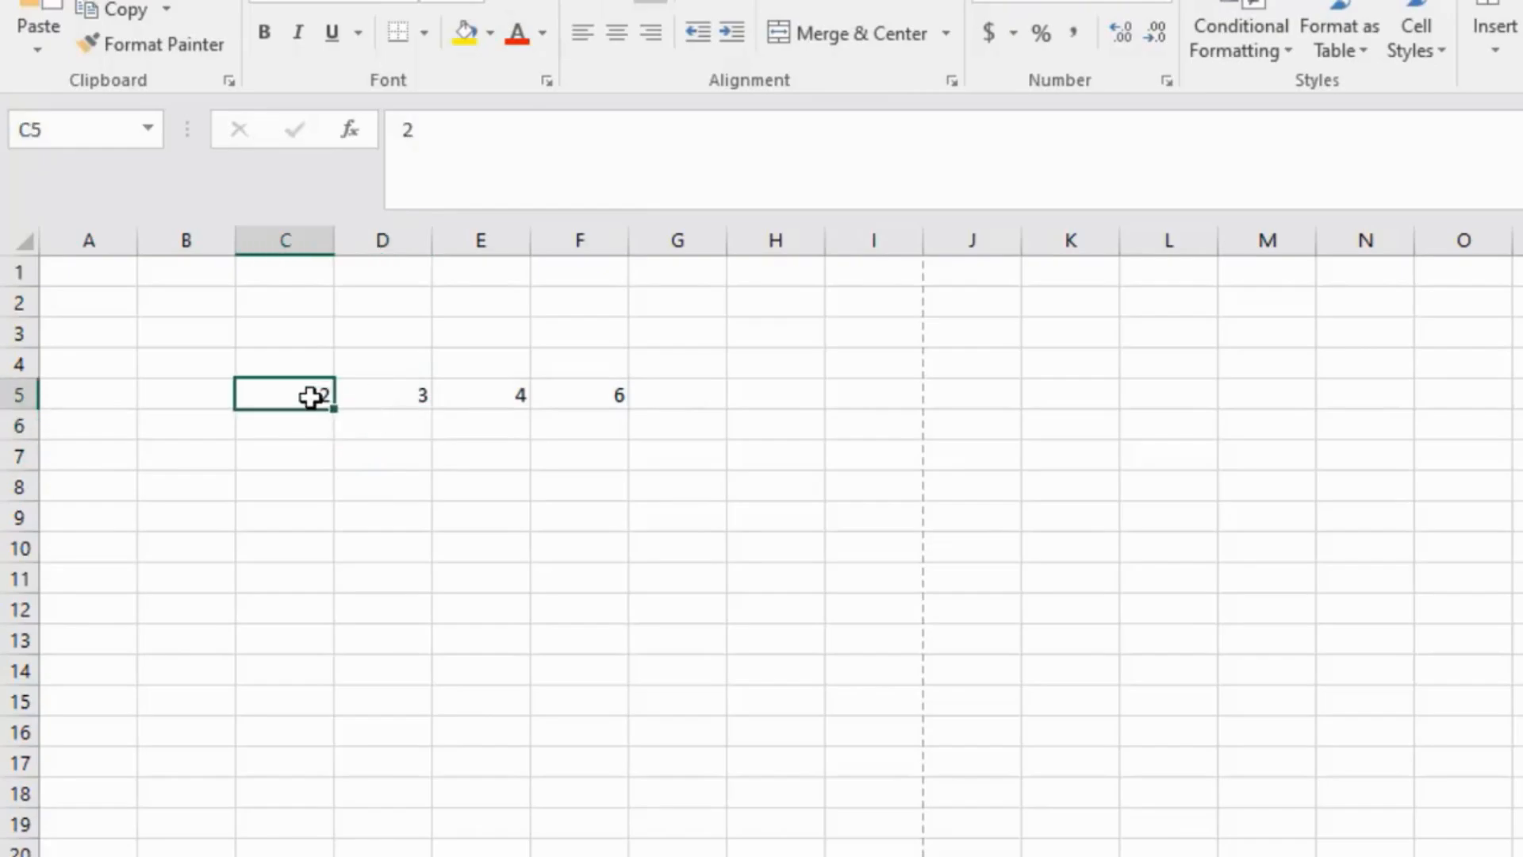
key(shift+Right)
key(shift+Right)
key(shift+Right)
key(shift+Right)
key(BackSpace)
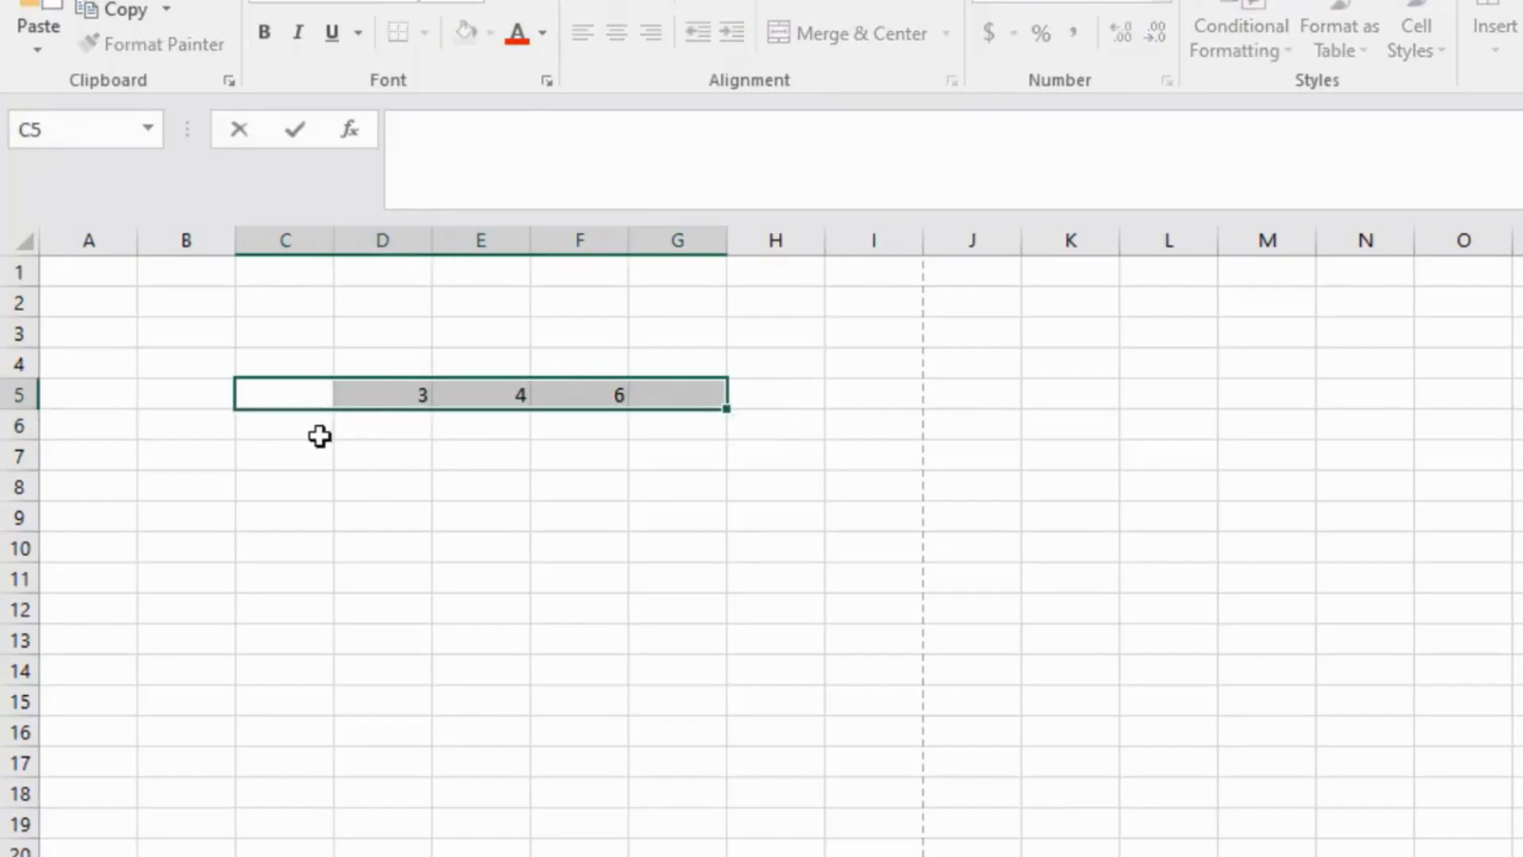
Clear the numbers from cells D5, E5 and F5 and select cell C6.
click(365, 393)
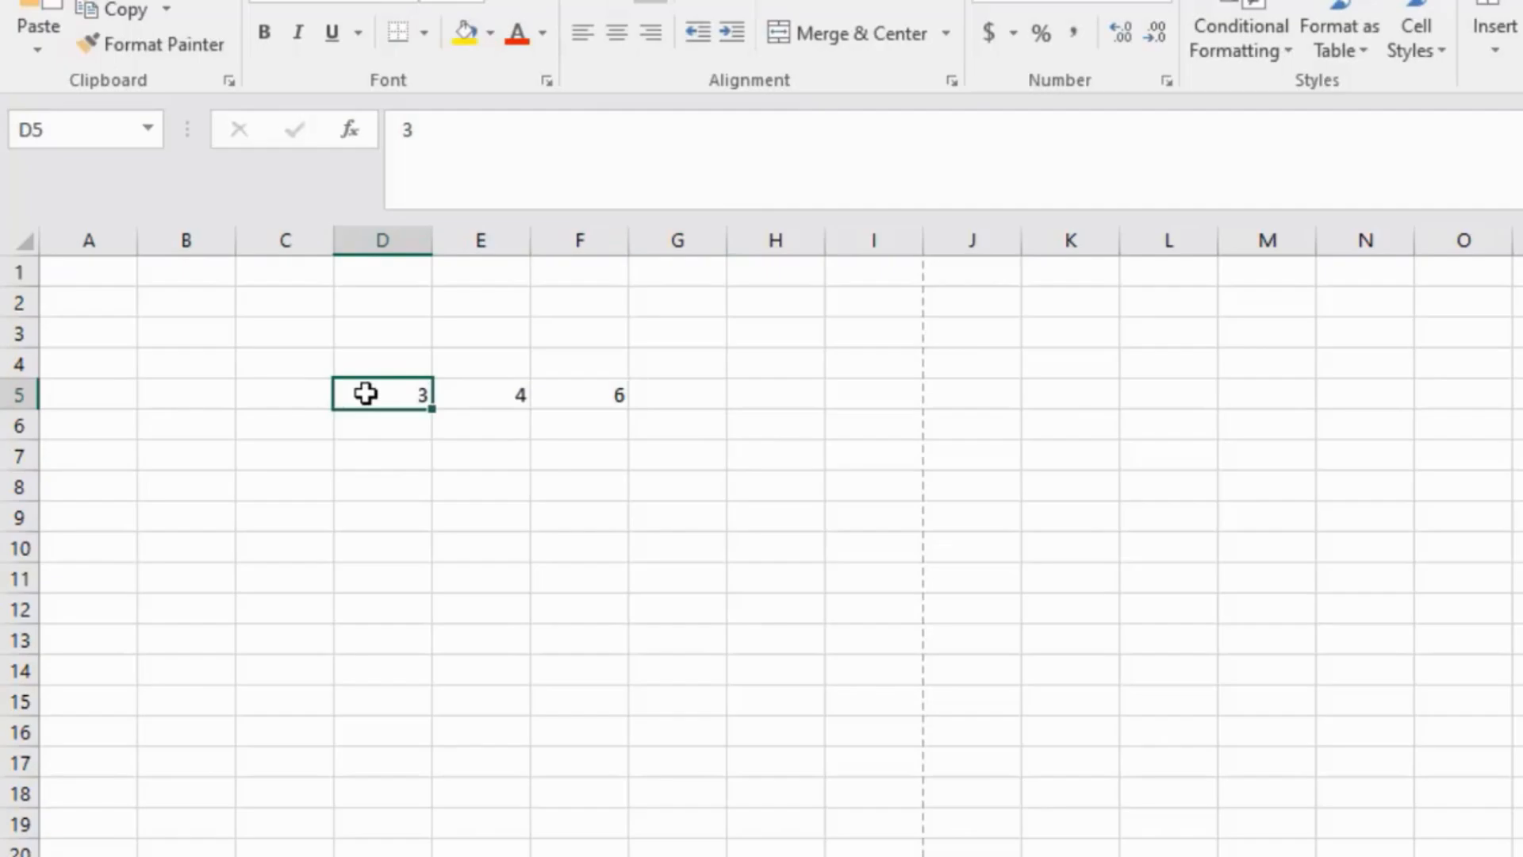
key(BackSpace)
key(Tab)
key(BackSpace)
key(Tab)
key(BackSpace)
key(Return)
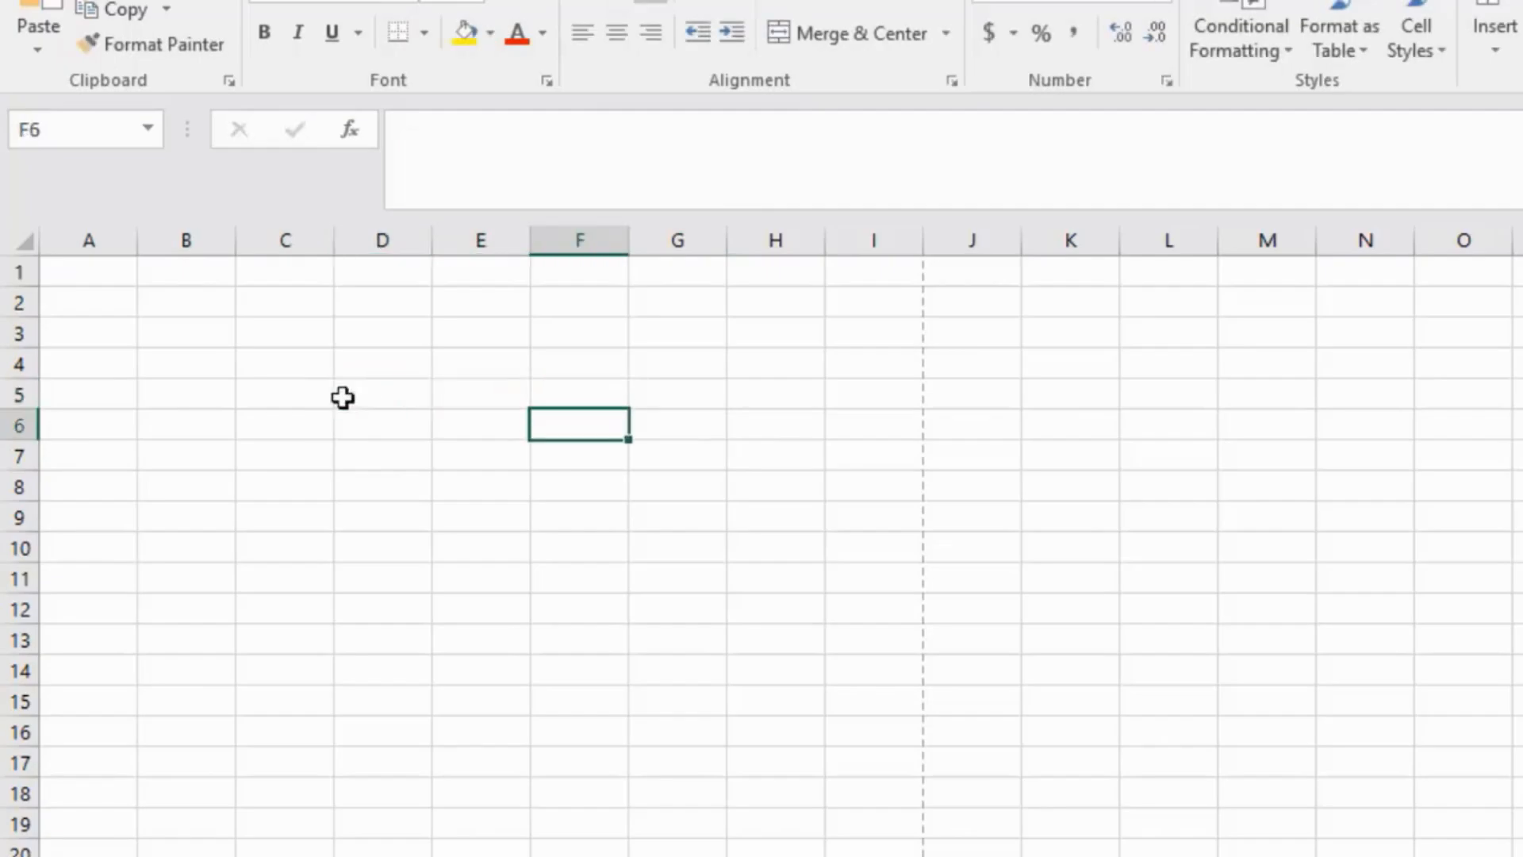
click(295, 403)
click(290, 420)
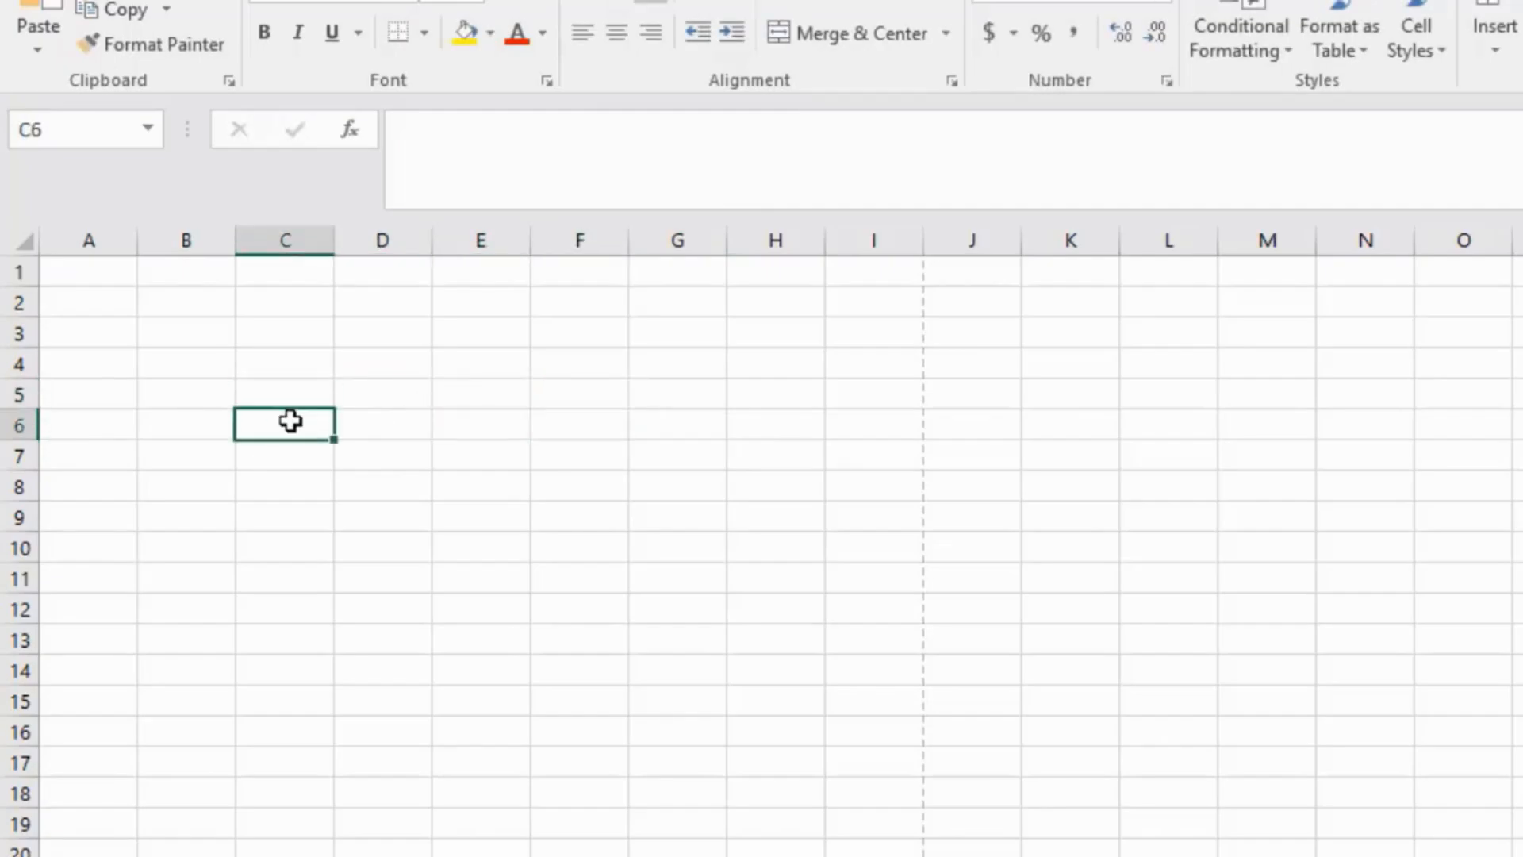
text(rand)
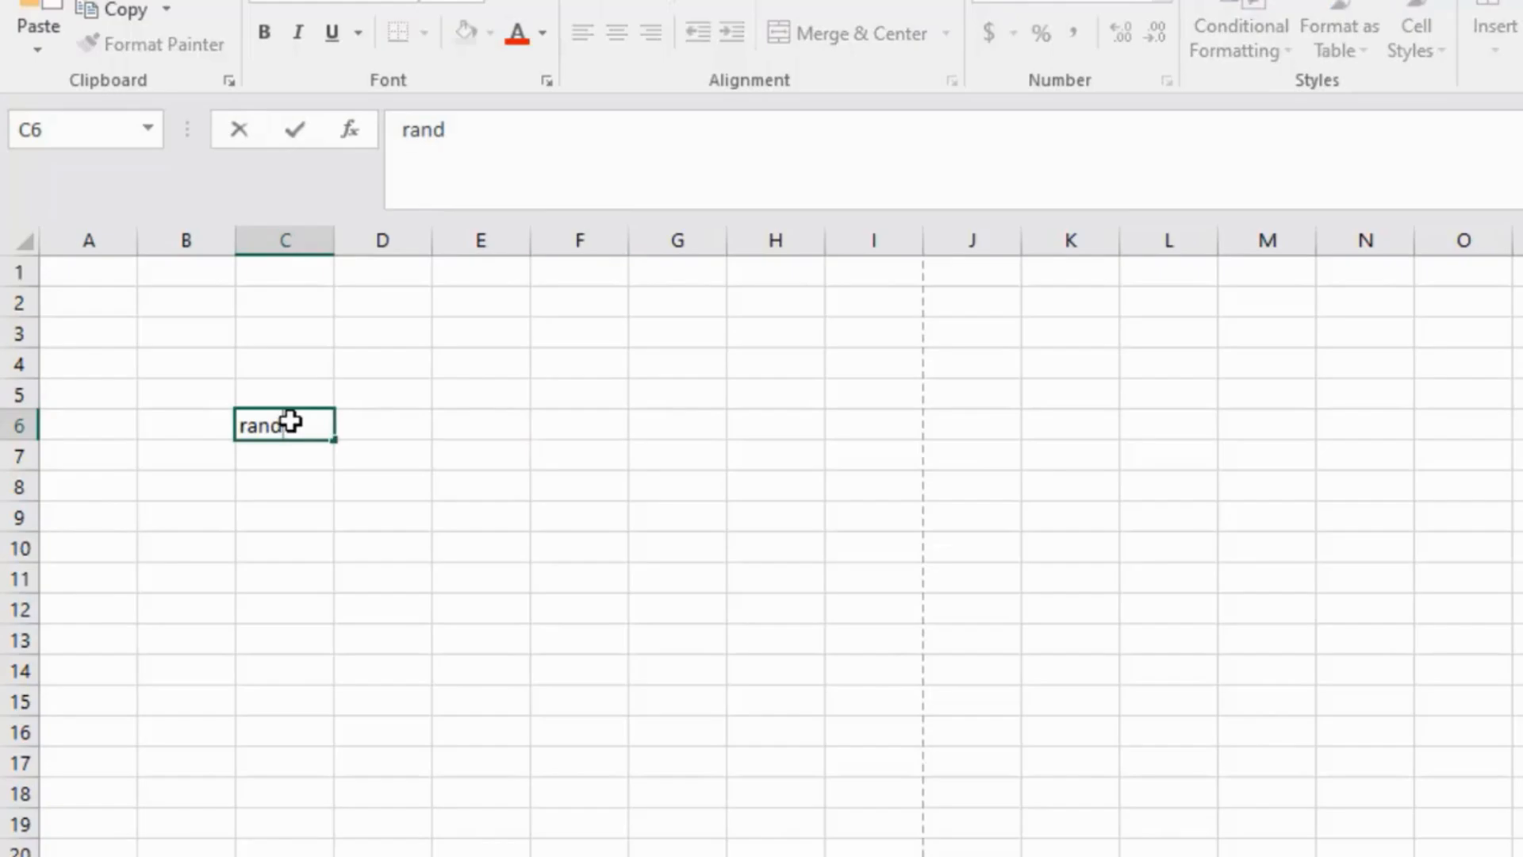
text(be)
key(BackSpace)
key(BackSpace)
key(BackSpace)
key(BackSpace)
key(BackSpace)
key(BackSpace)
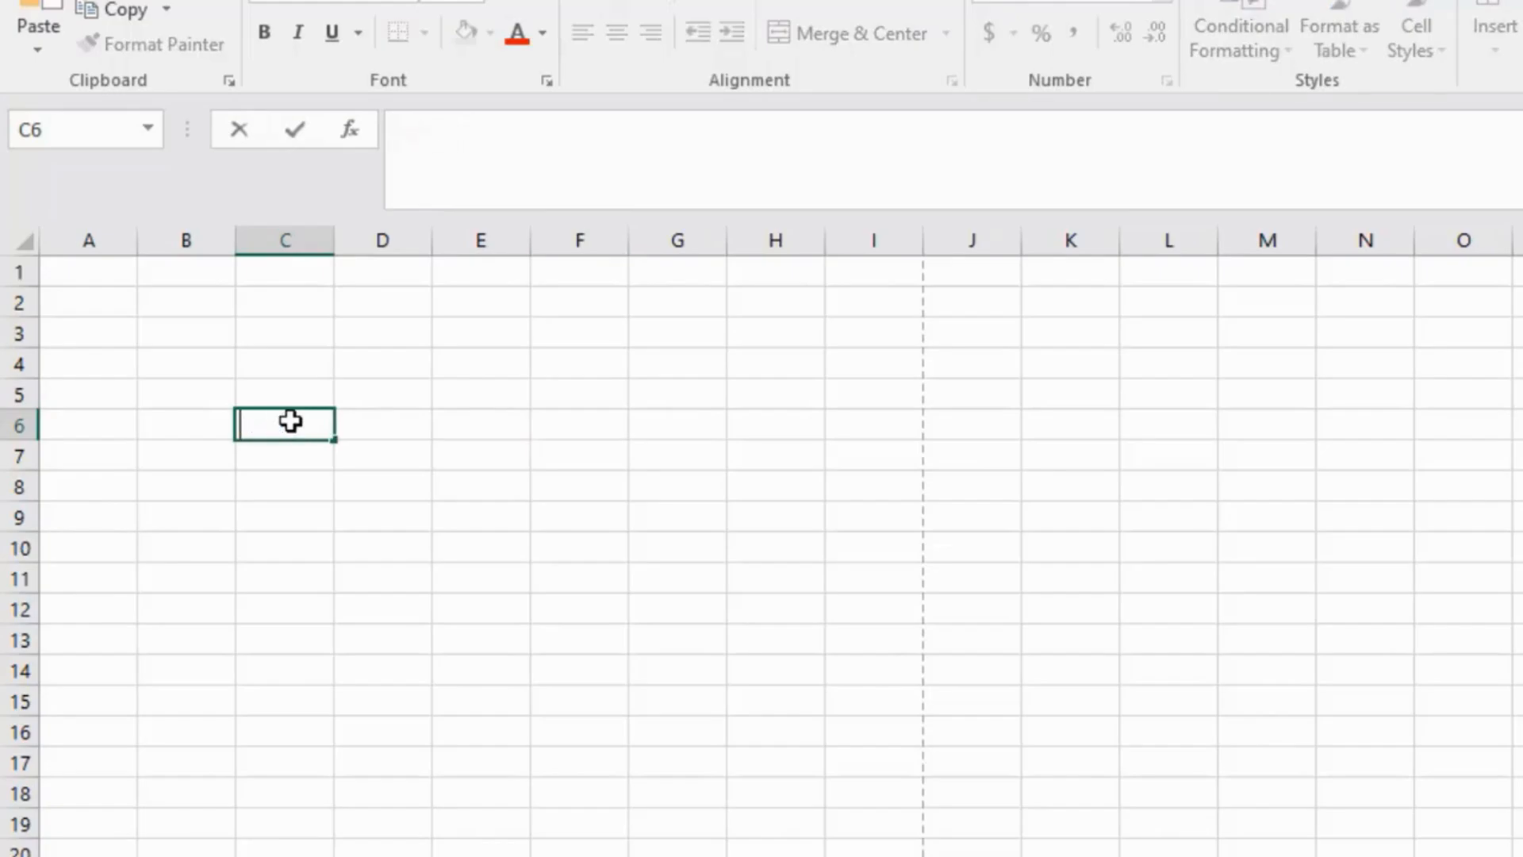
Enter the formula =RANDBETWEEN(1, 500) in cell C6, picking the function from the suggestions, and autofill it across the range C6:K21.
text(=ren)
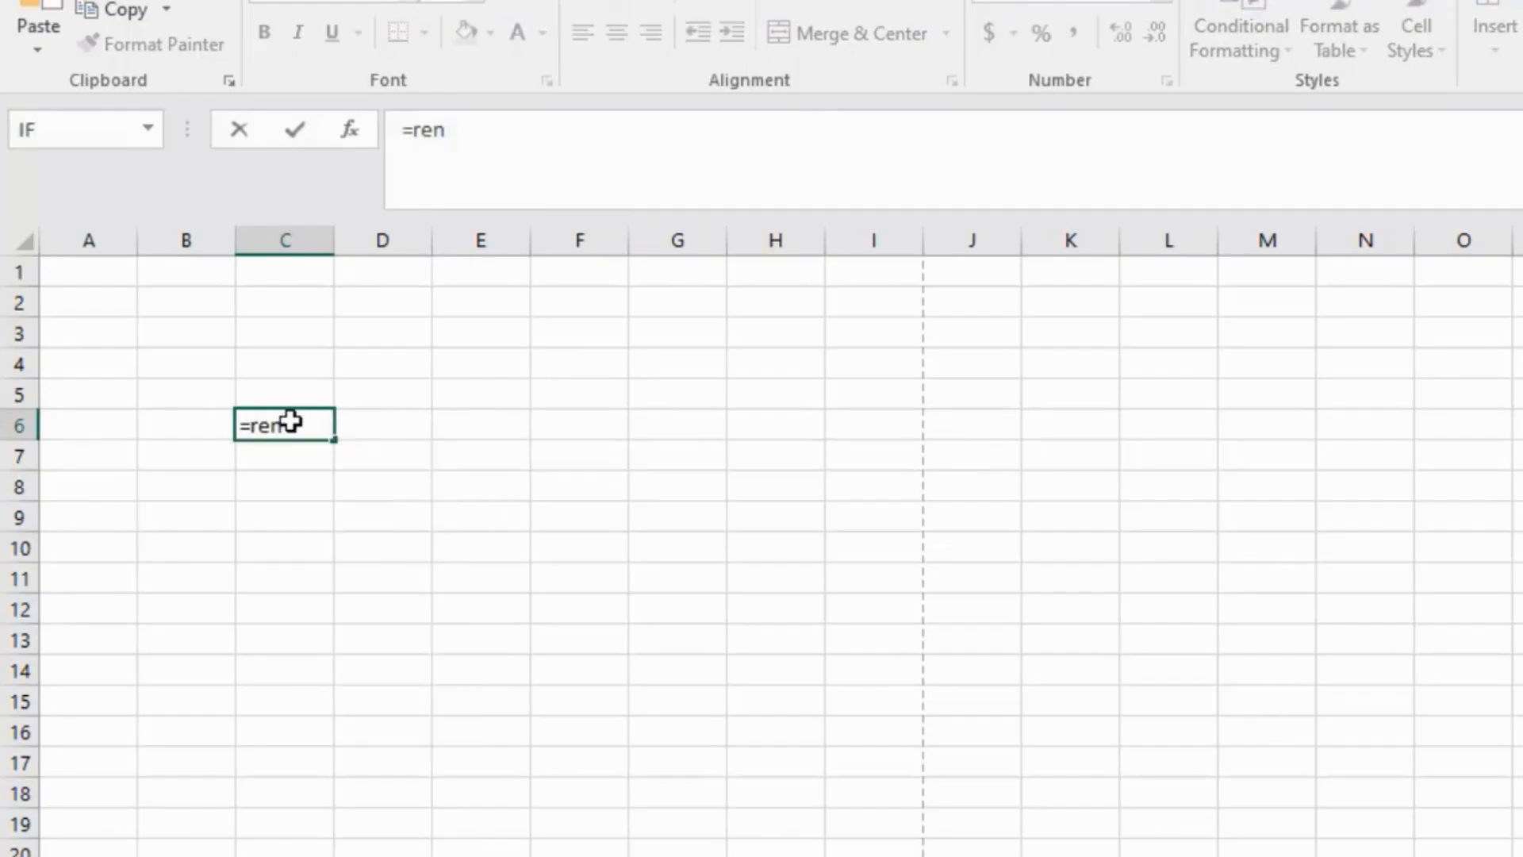
key(BackSpace)
key(BackSpace)
text(an)
key(Down)
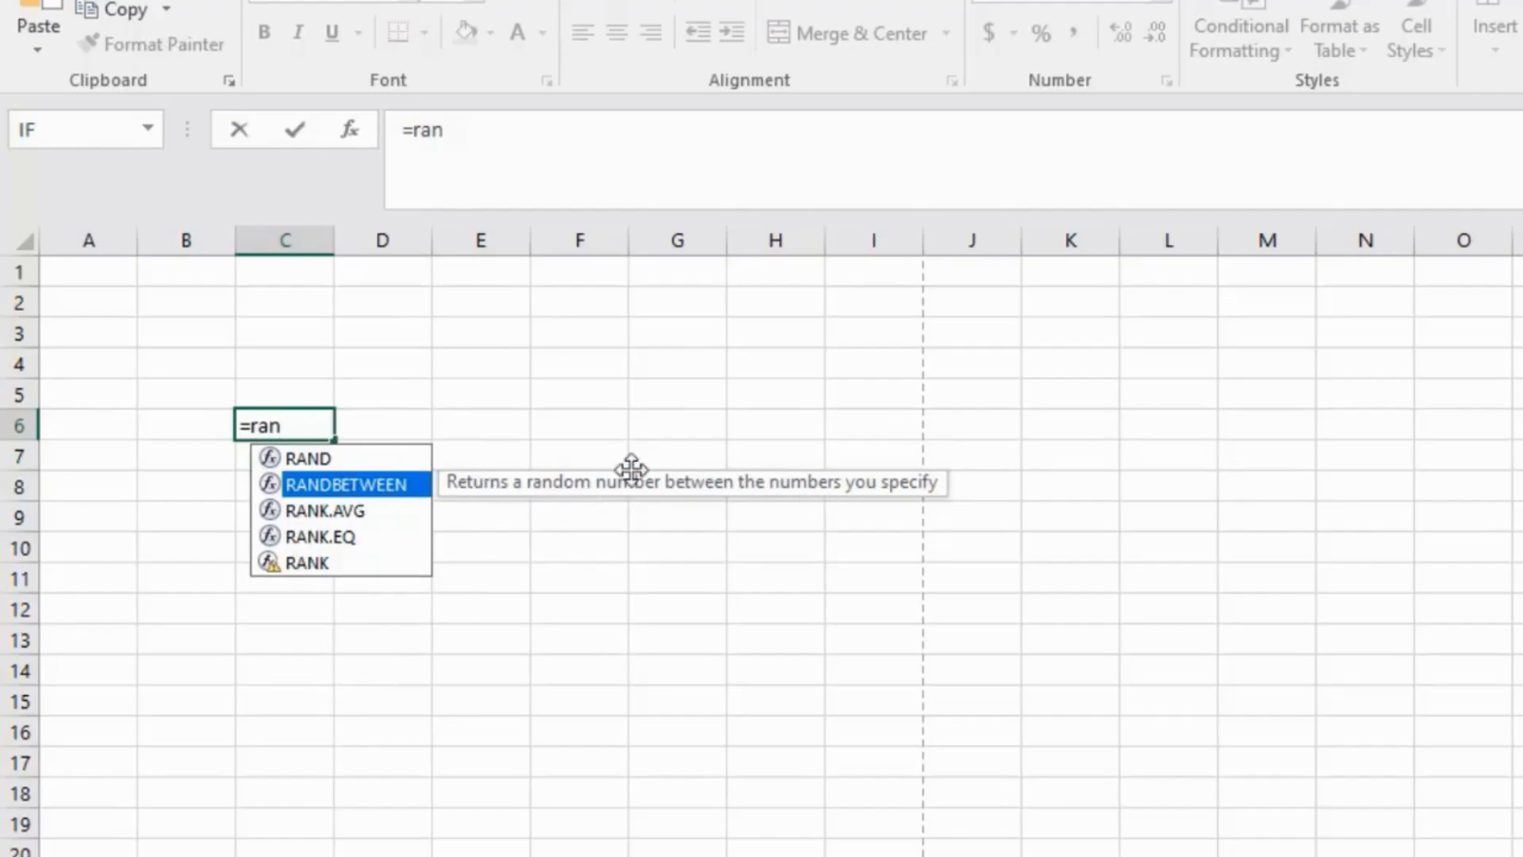
key(Tab)
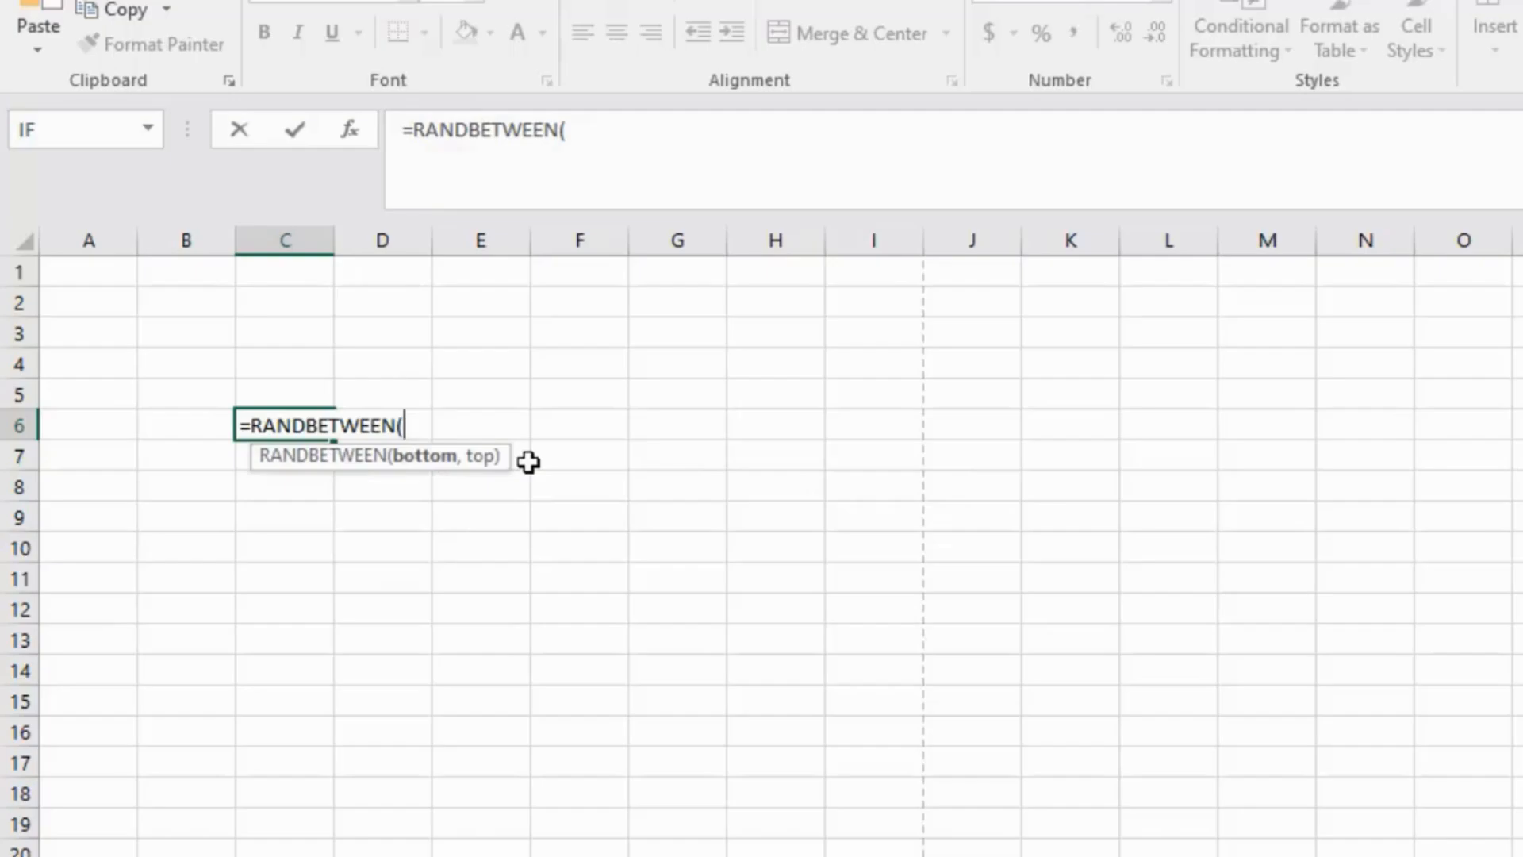
text(1, 500)
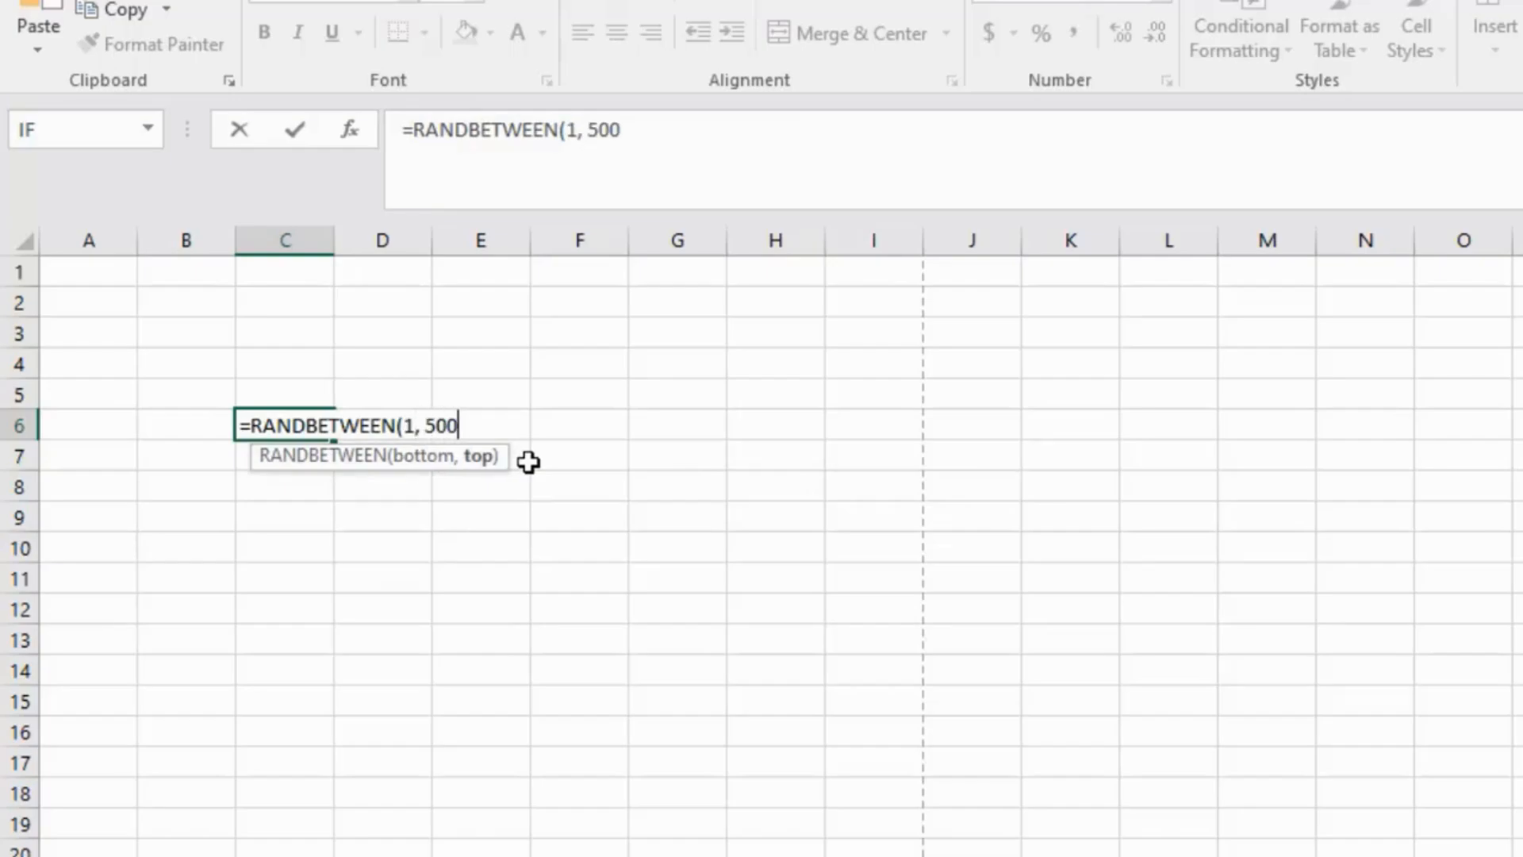
text())
key(Return)
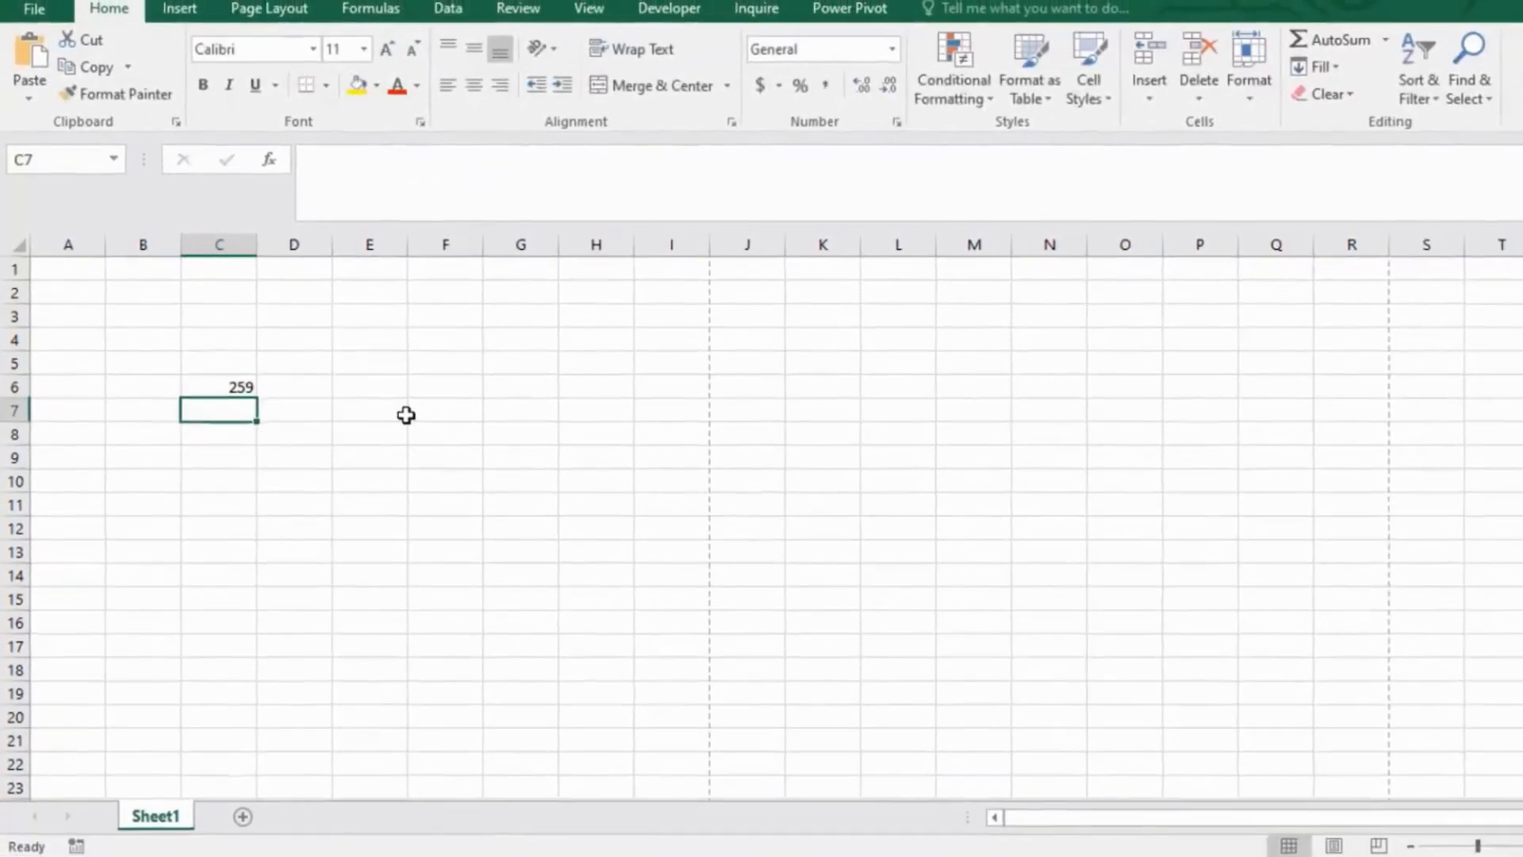
click(238, 384)
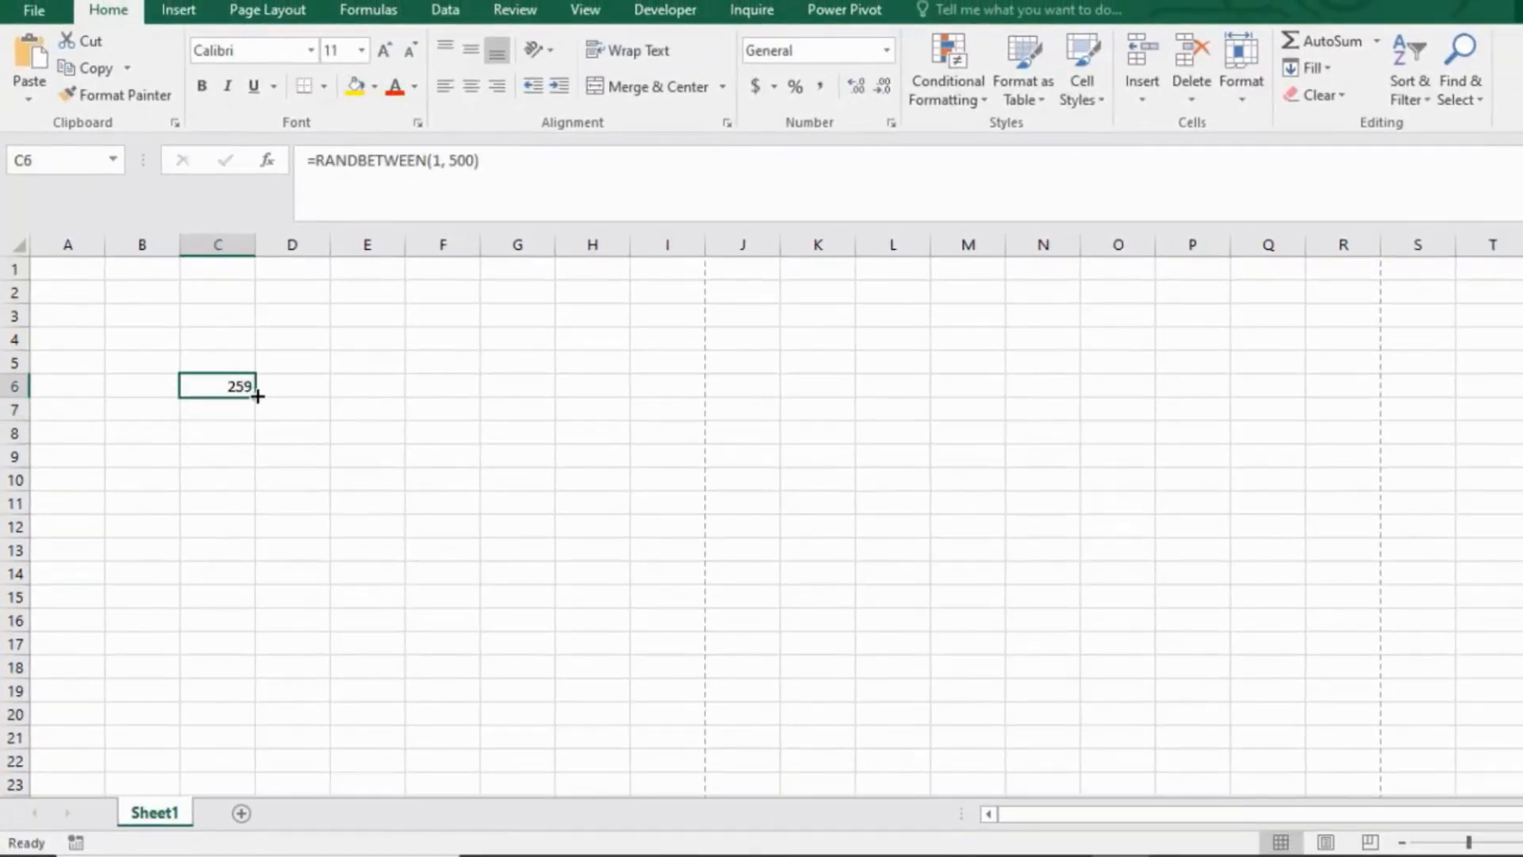
drag(255, 402, 874, 750)
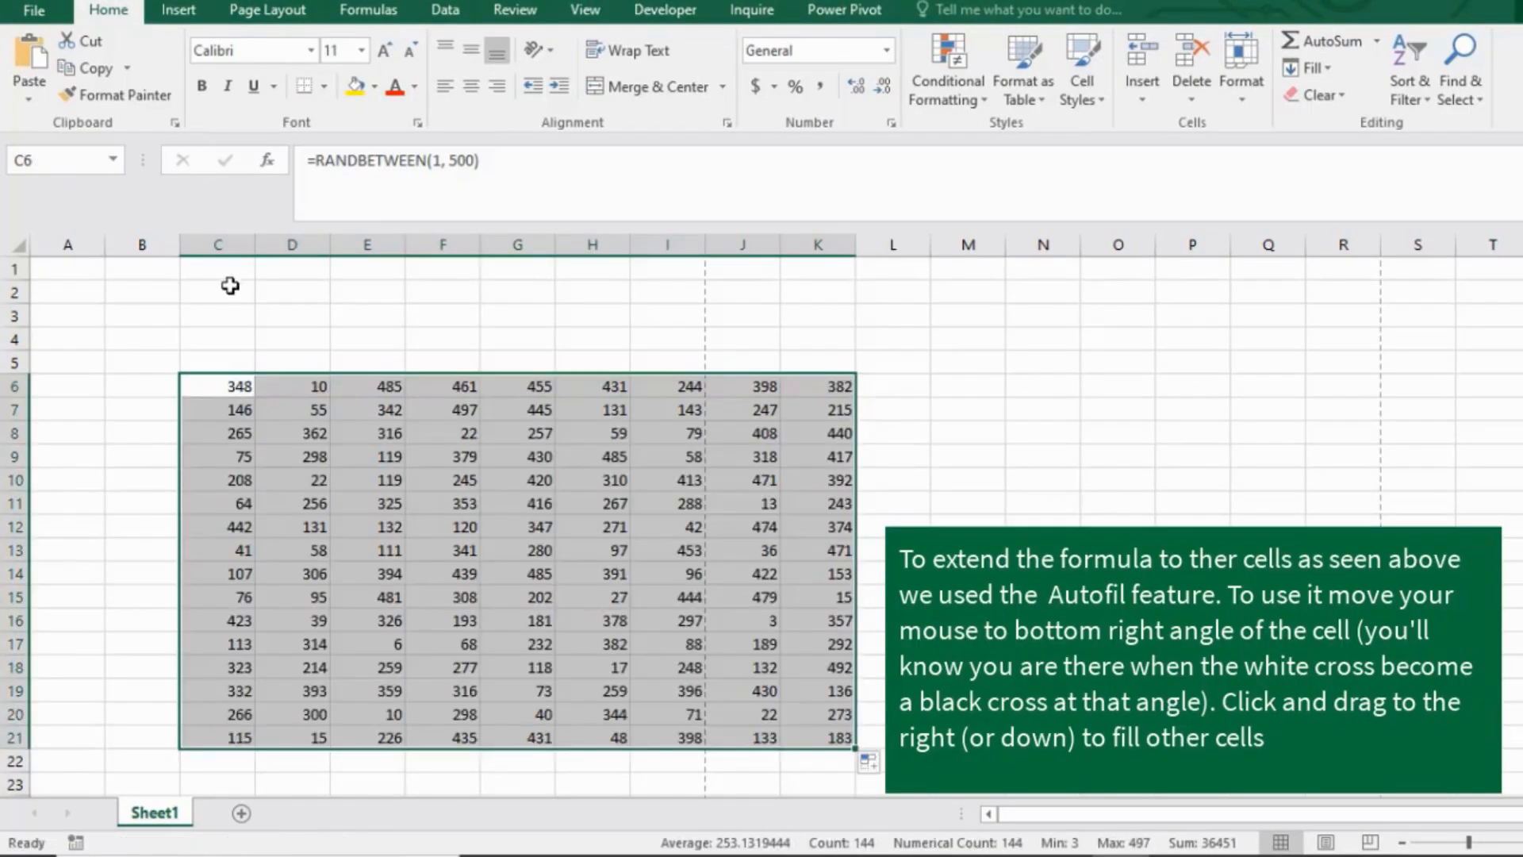
Clear cell C6 and refresh the random numbers in the rest of the block.
click(236, 388)
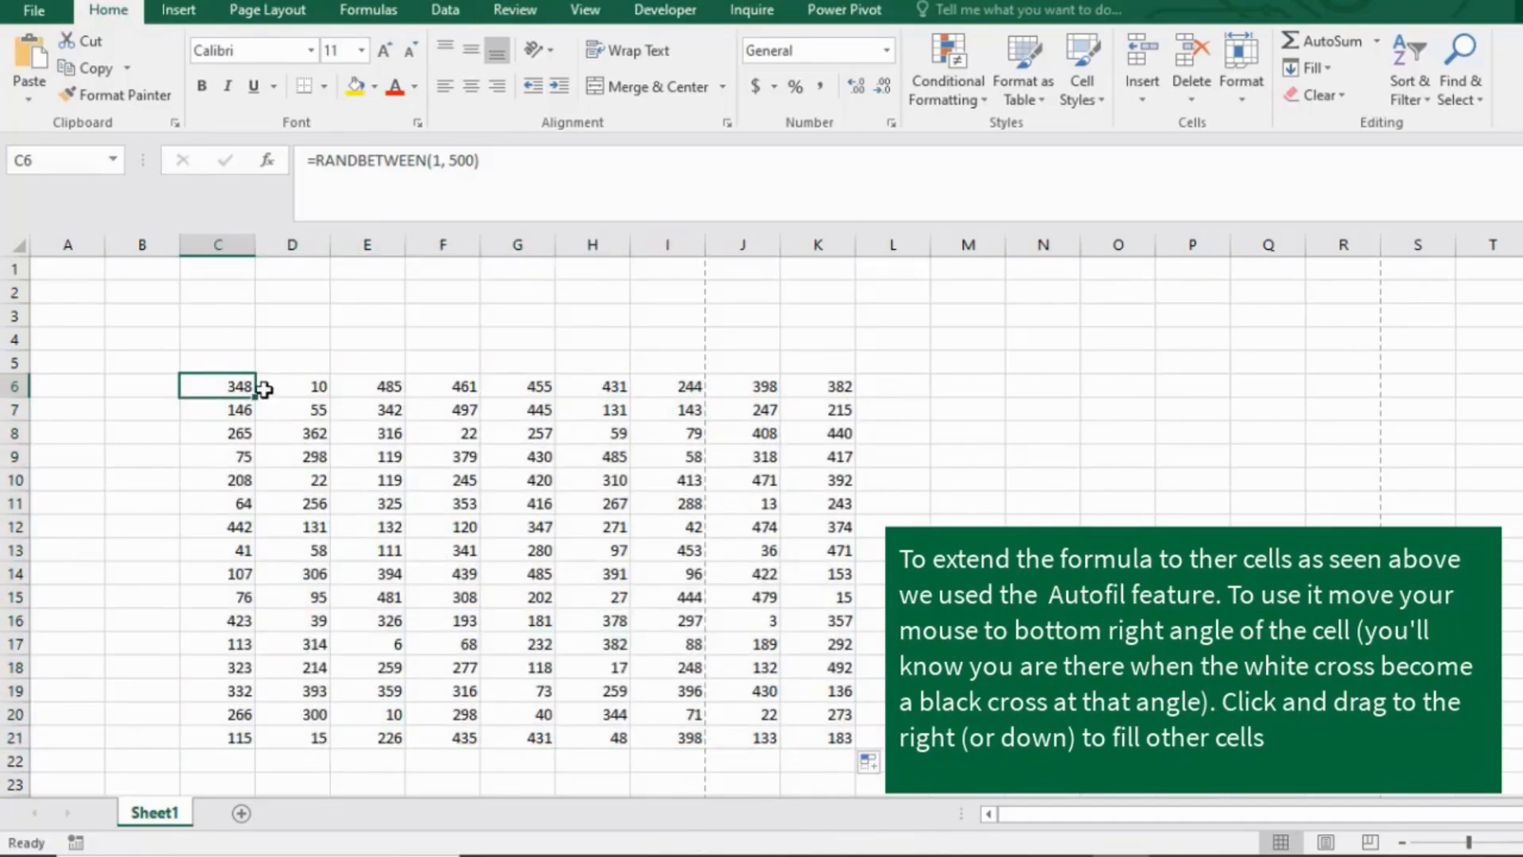
key(Delete)
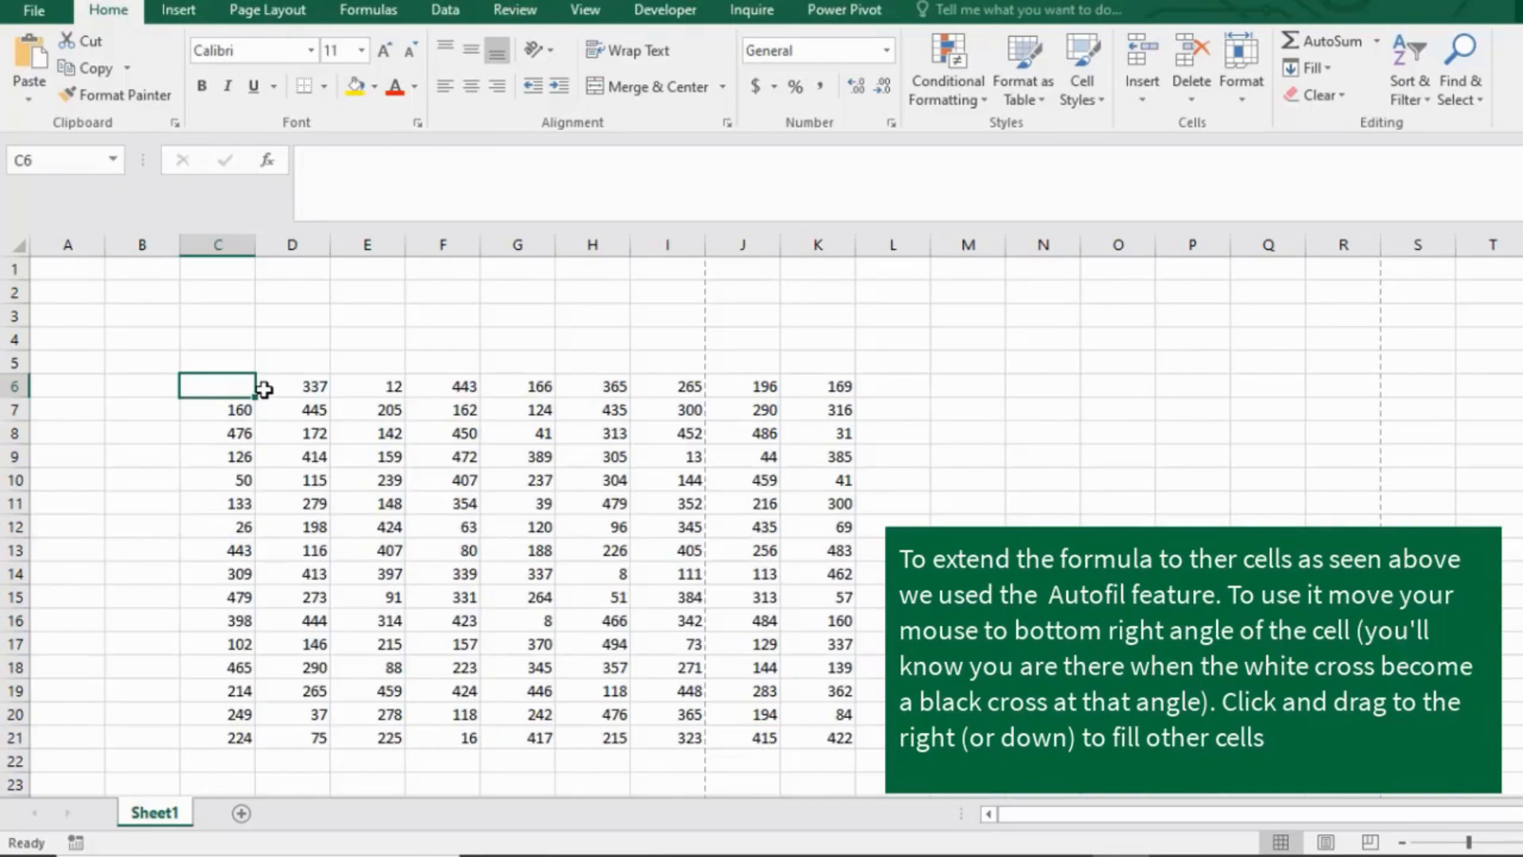
key(ctrl+r)
key(ctrl+r)
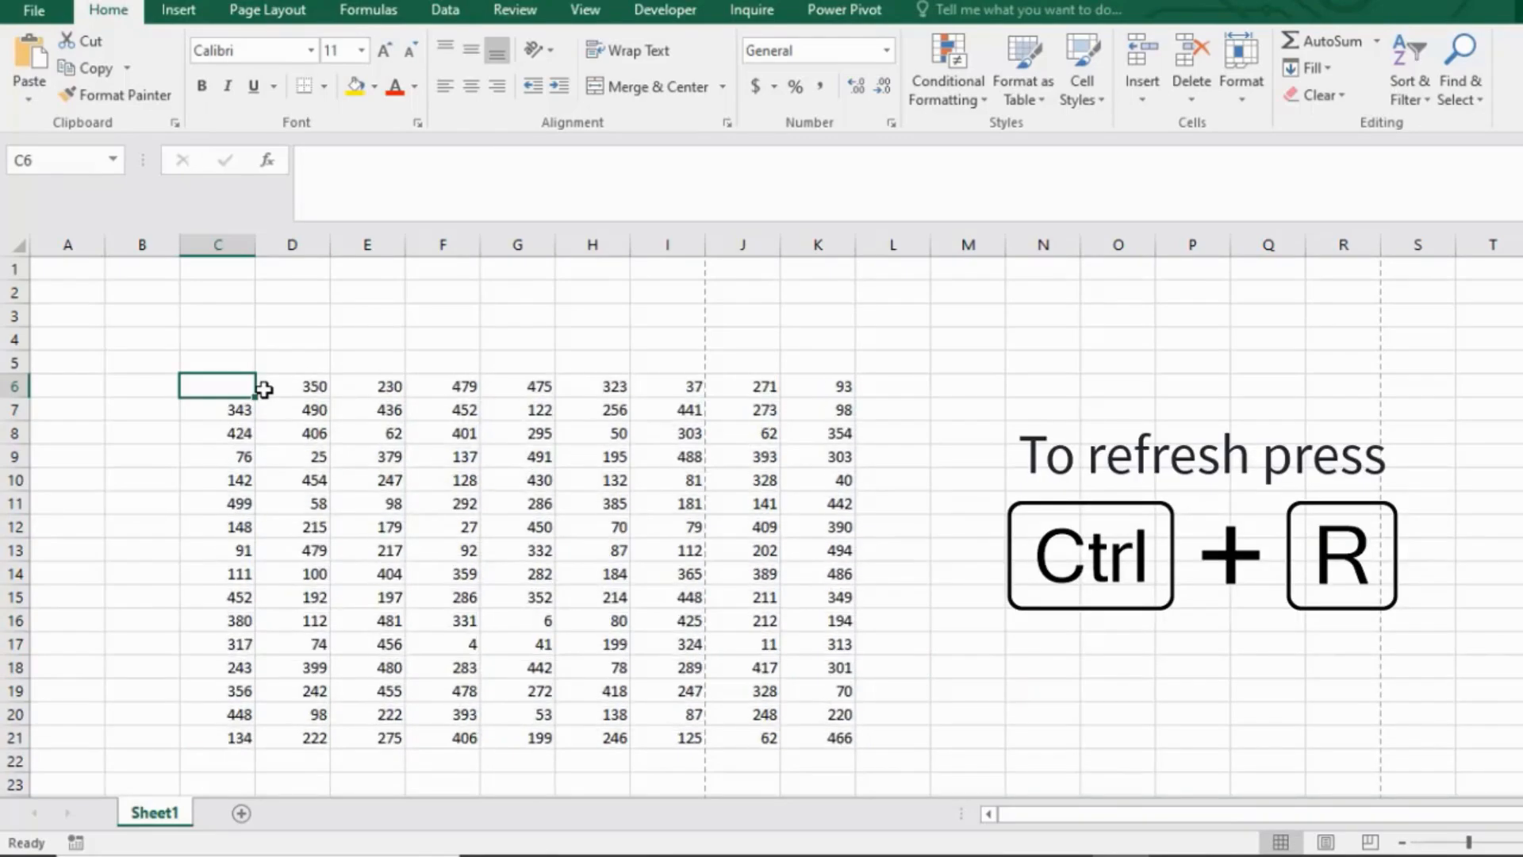
Copy the RANDBETWEEN formula from cell C7 into the empty cell C6.
click(290, 387)
click(241, 406)
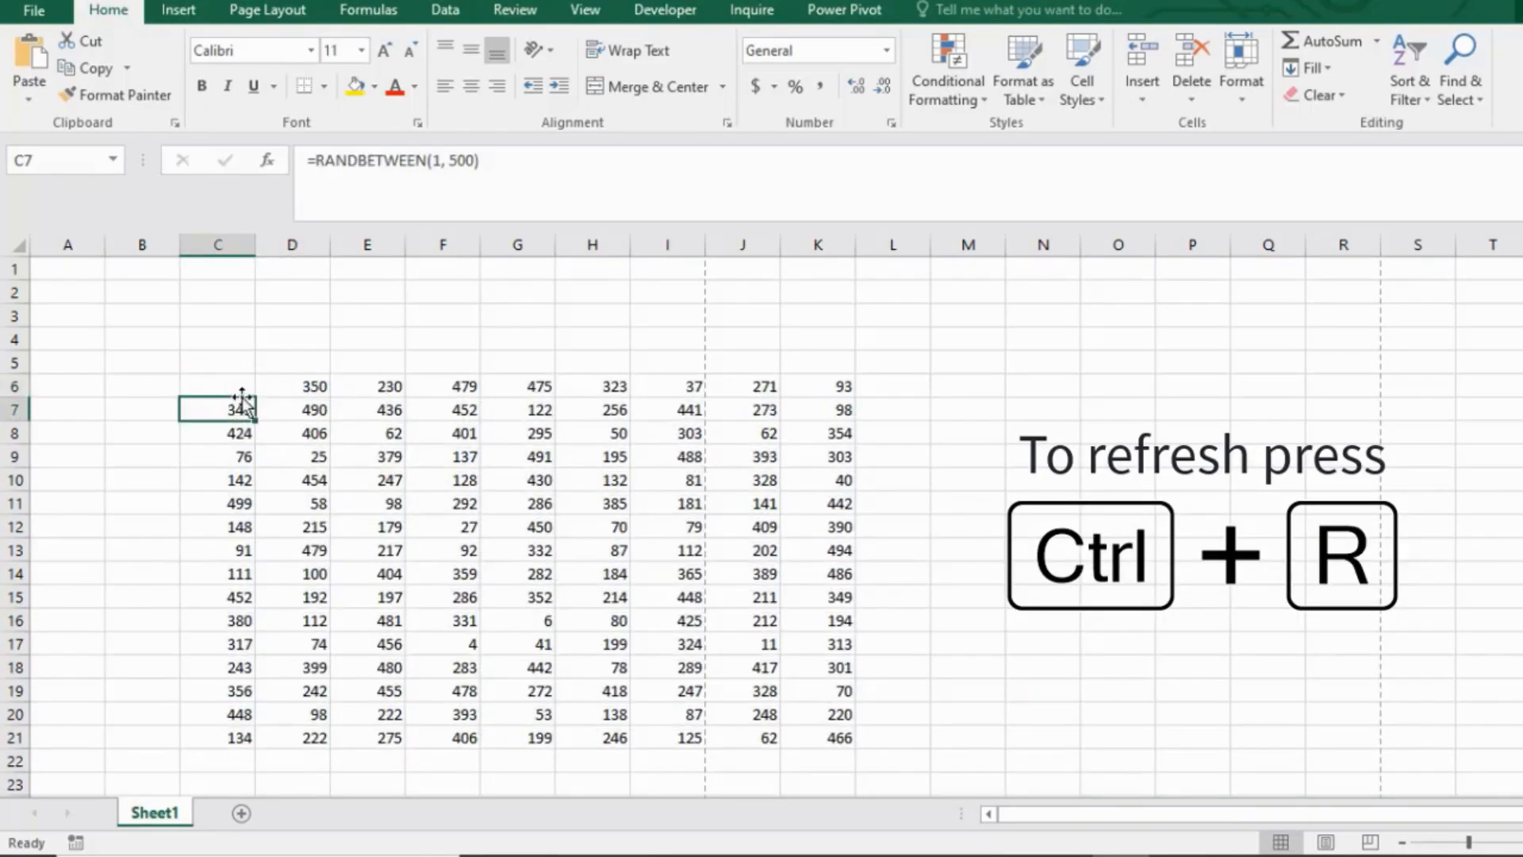
click(238, 383)
click(272, 385)
click(222, 388)
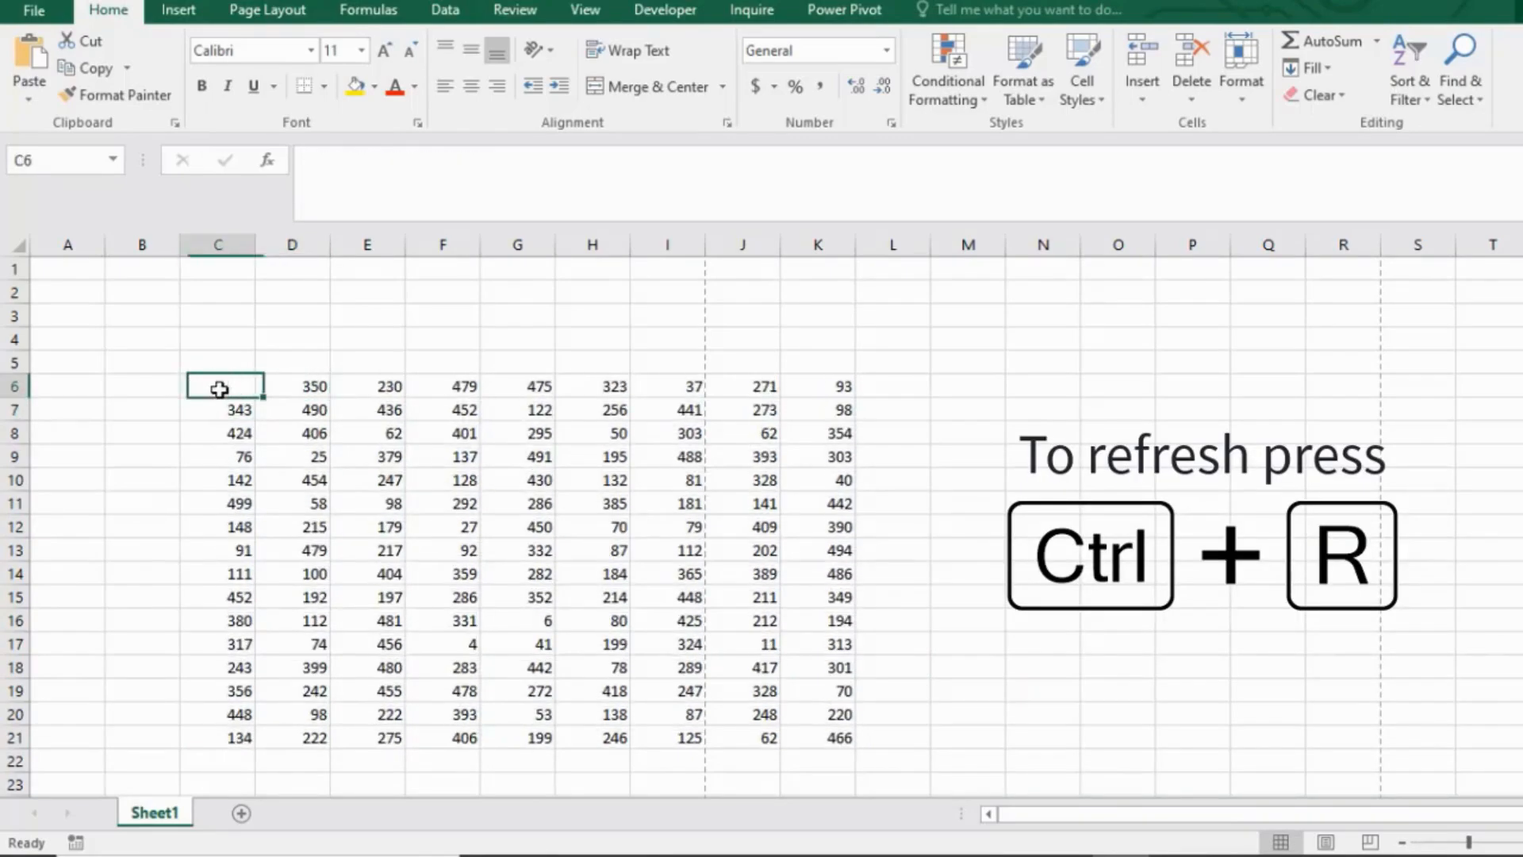
click(283, 389)
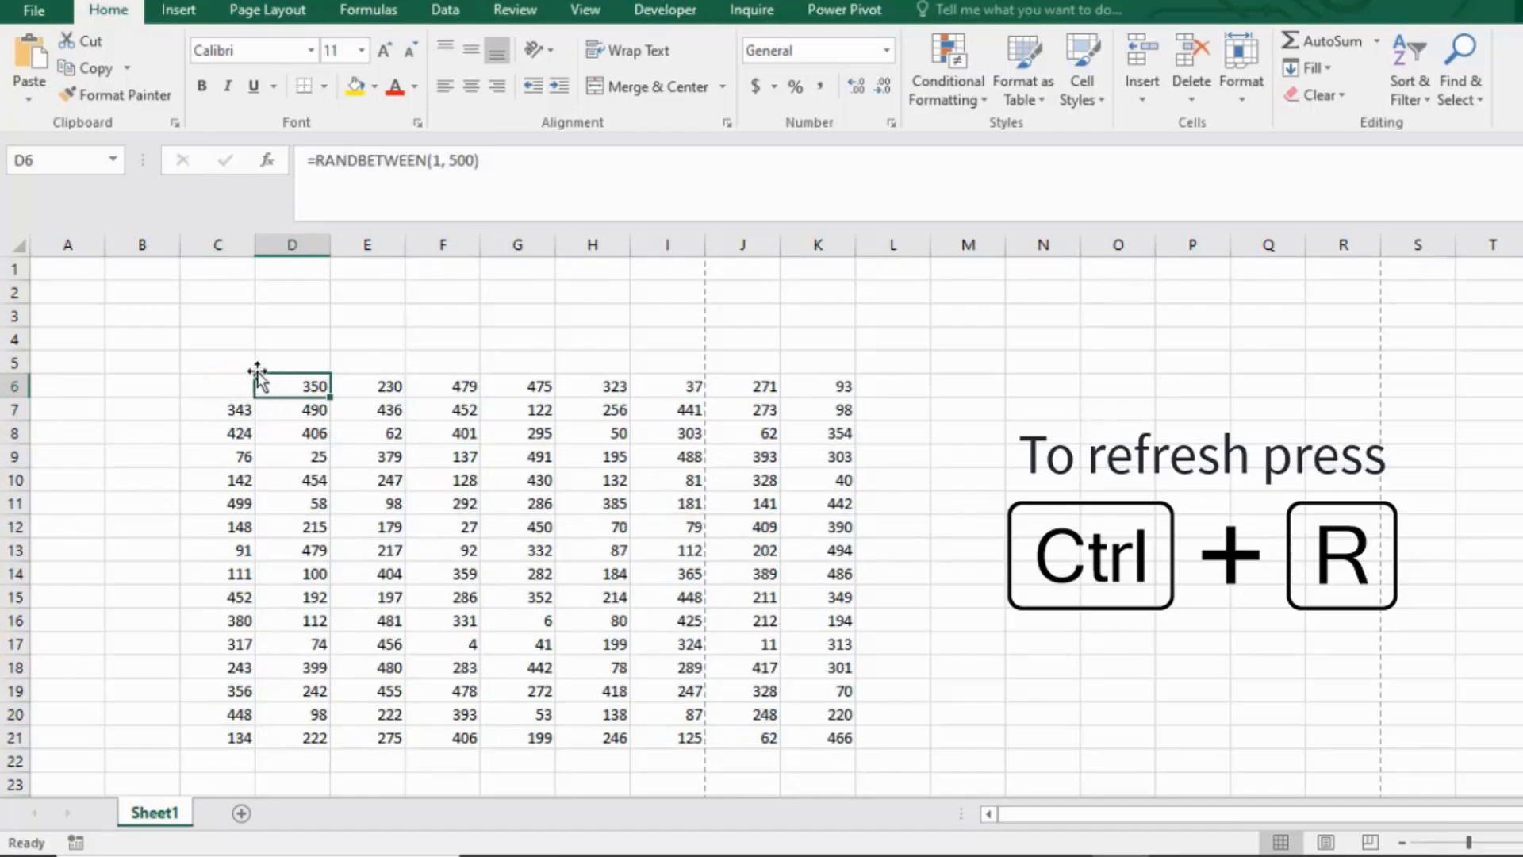
click(246, 406)
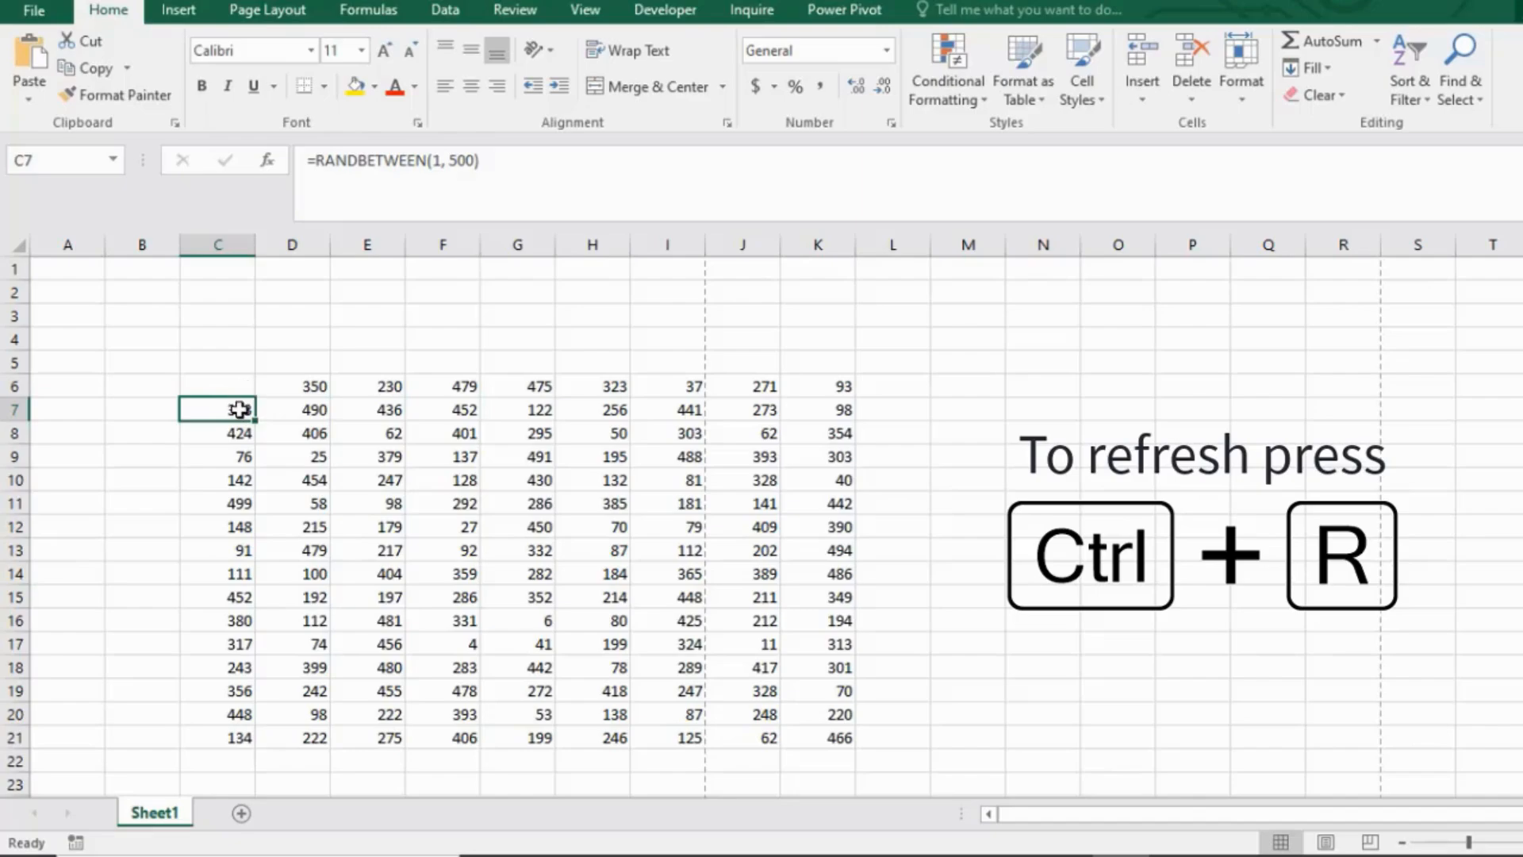
key(ctrl+c)
click(228, 379)
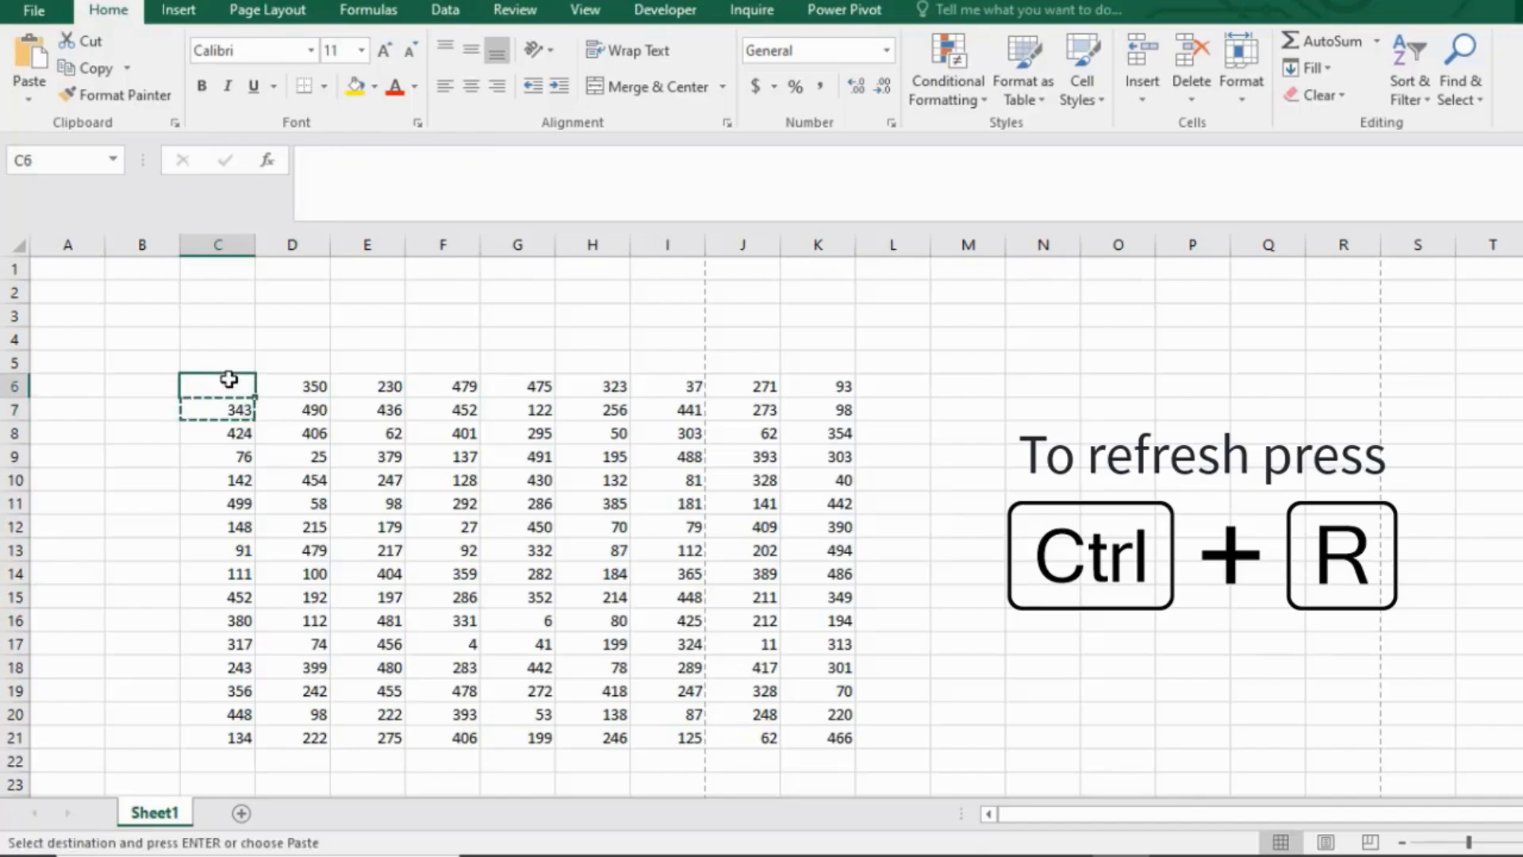
key(ctrl+v)
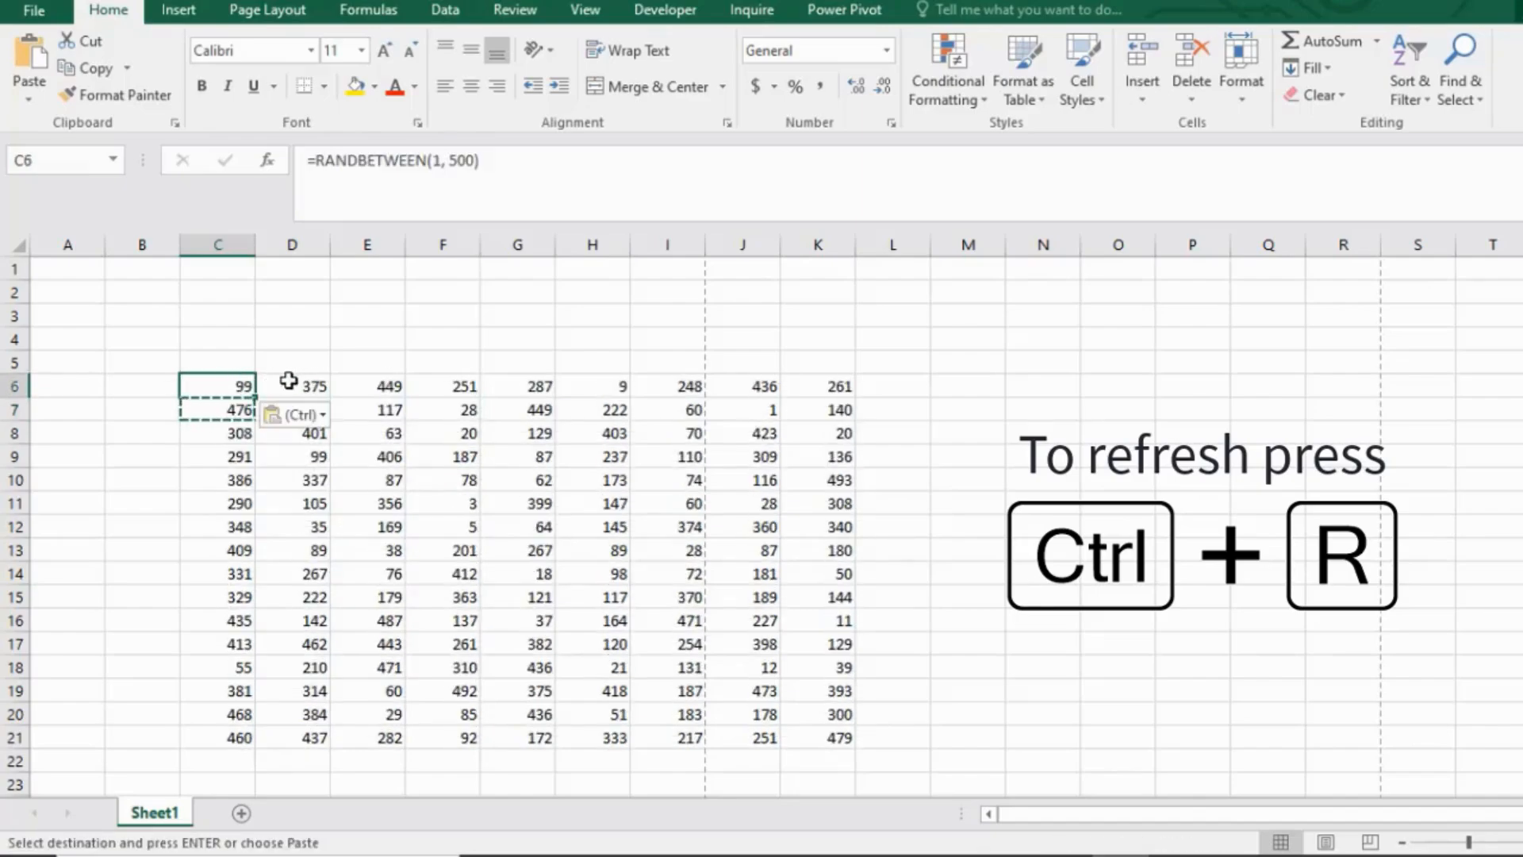
Check the formula in cell C6 and refresh the random numbers several times with cell D7 selected.
click(268, 370)
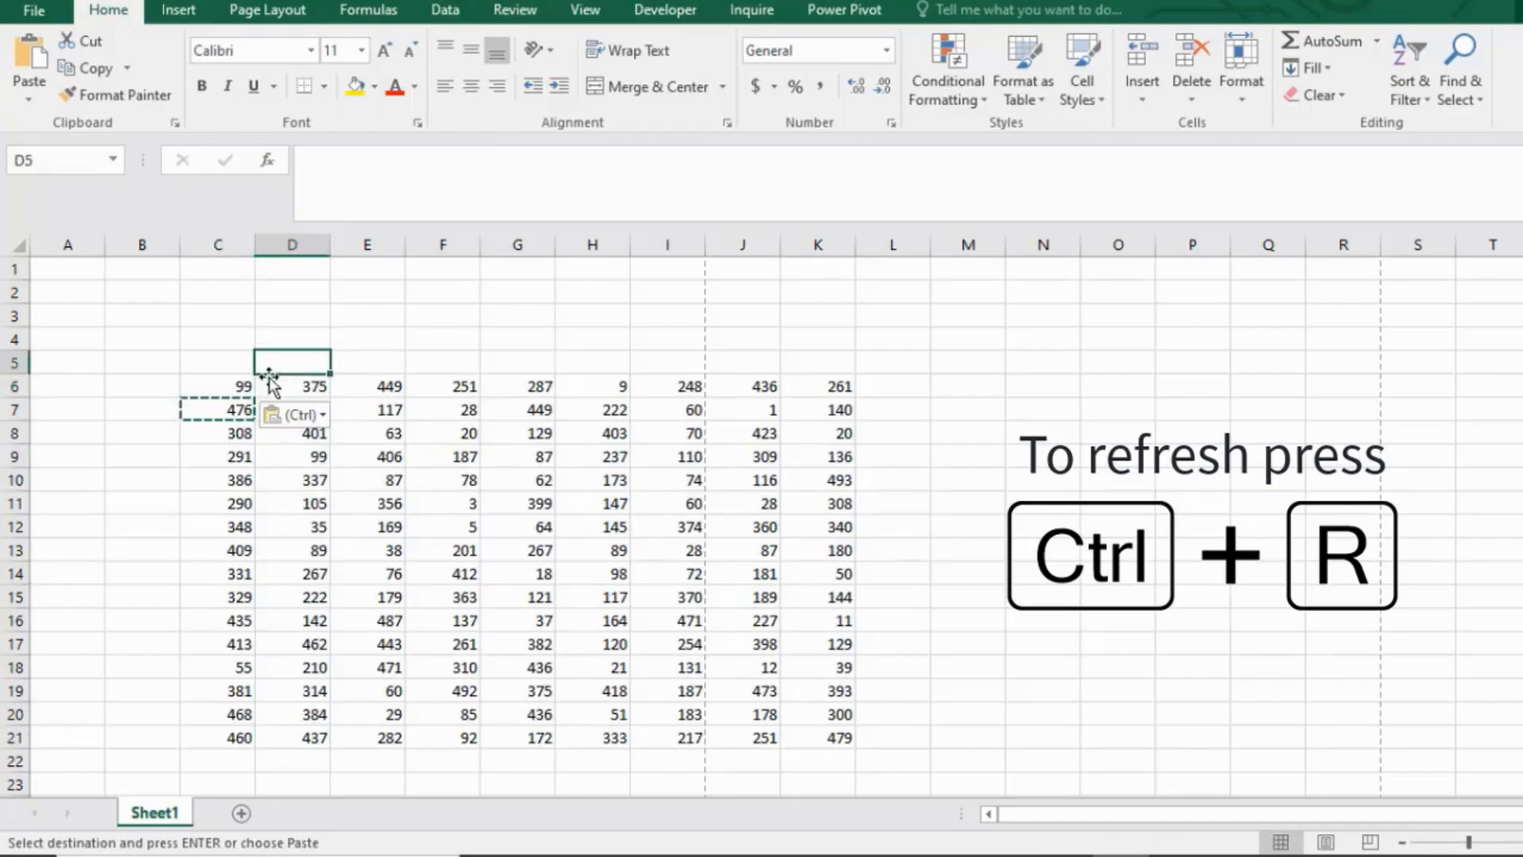
click(224, 385)
double_click(225, 385)
click(201, 432)
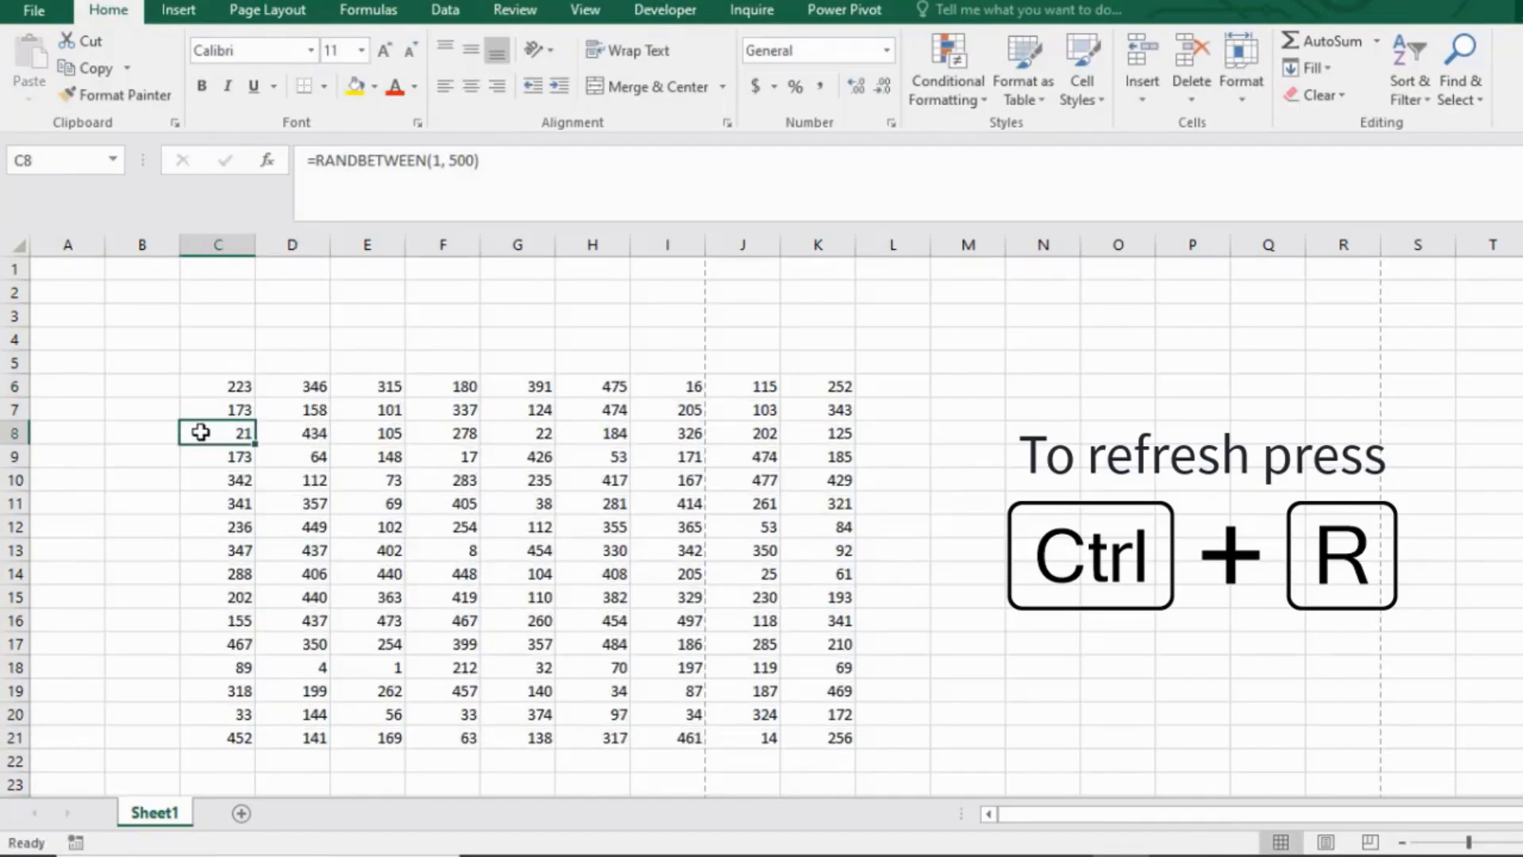
click(218, 386)
click(287, 402)
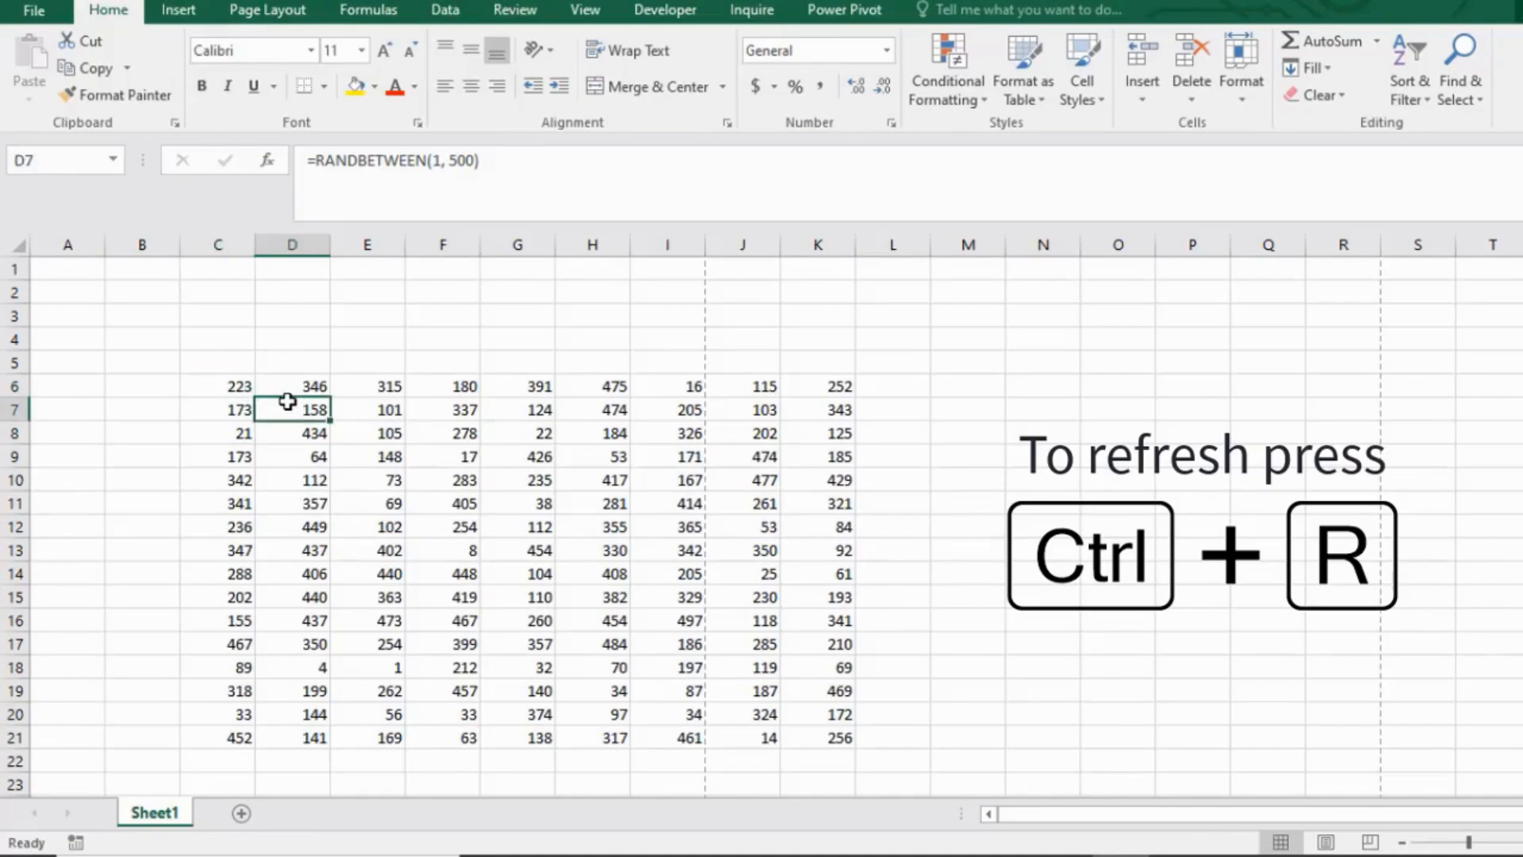
key(ctrl+r)
key(ctrl+r)
key(ctrl+r)
key(ctrl+r)
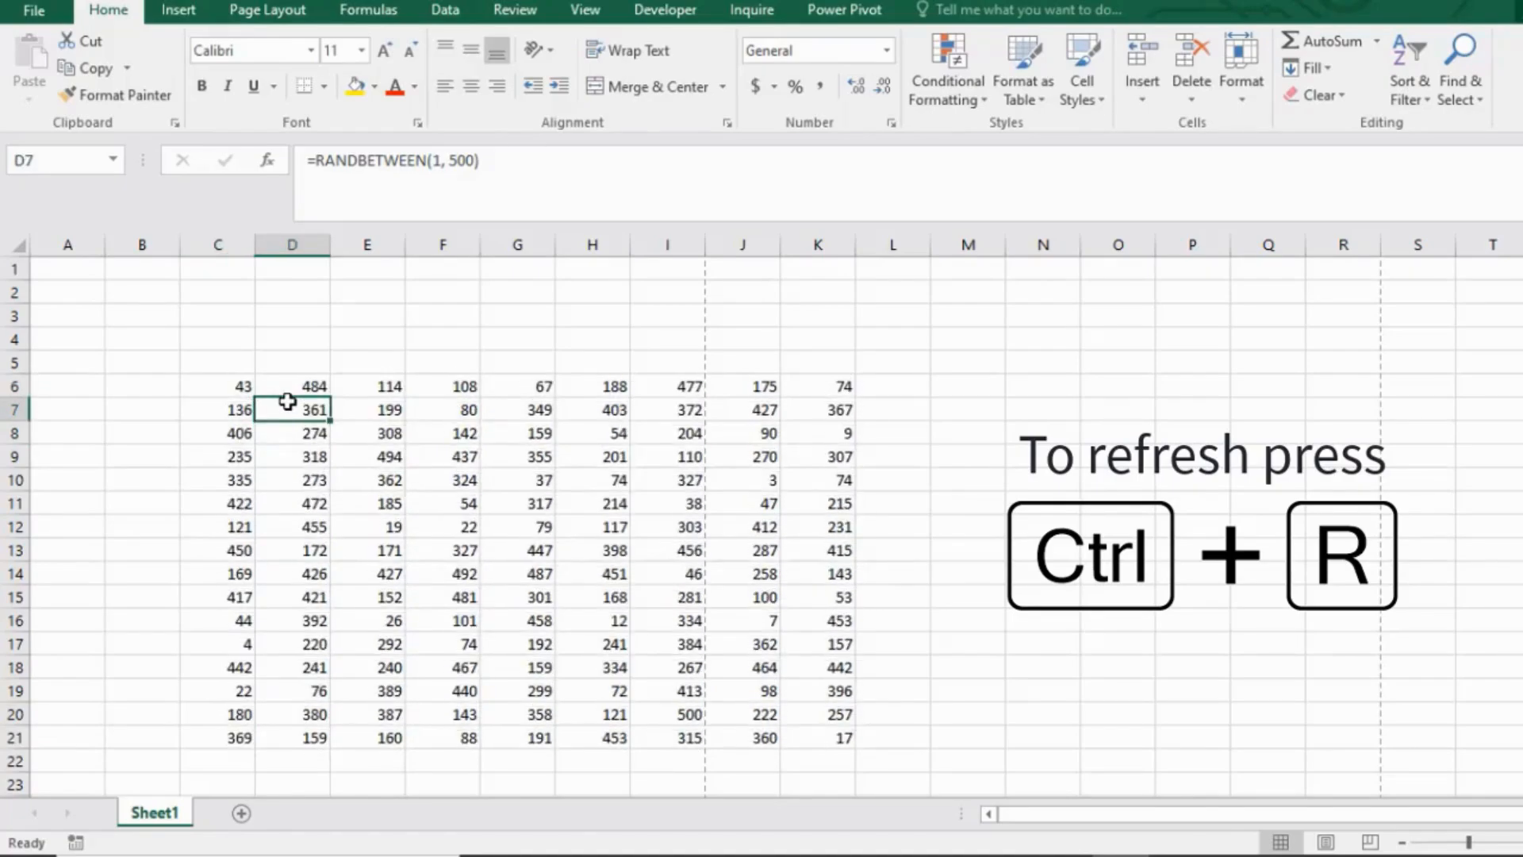
Label cell N7 as avg and move on to cell O7.
click(1057, 405)
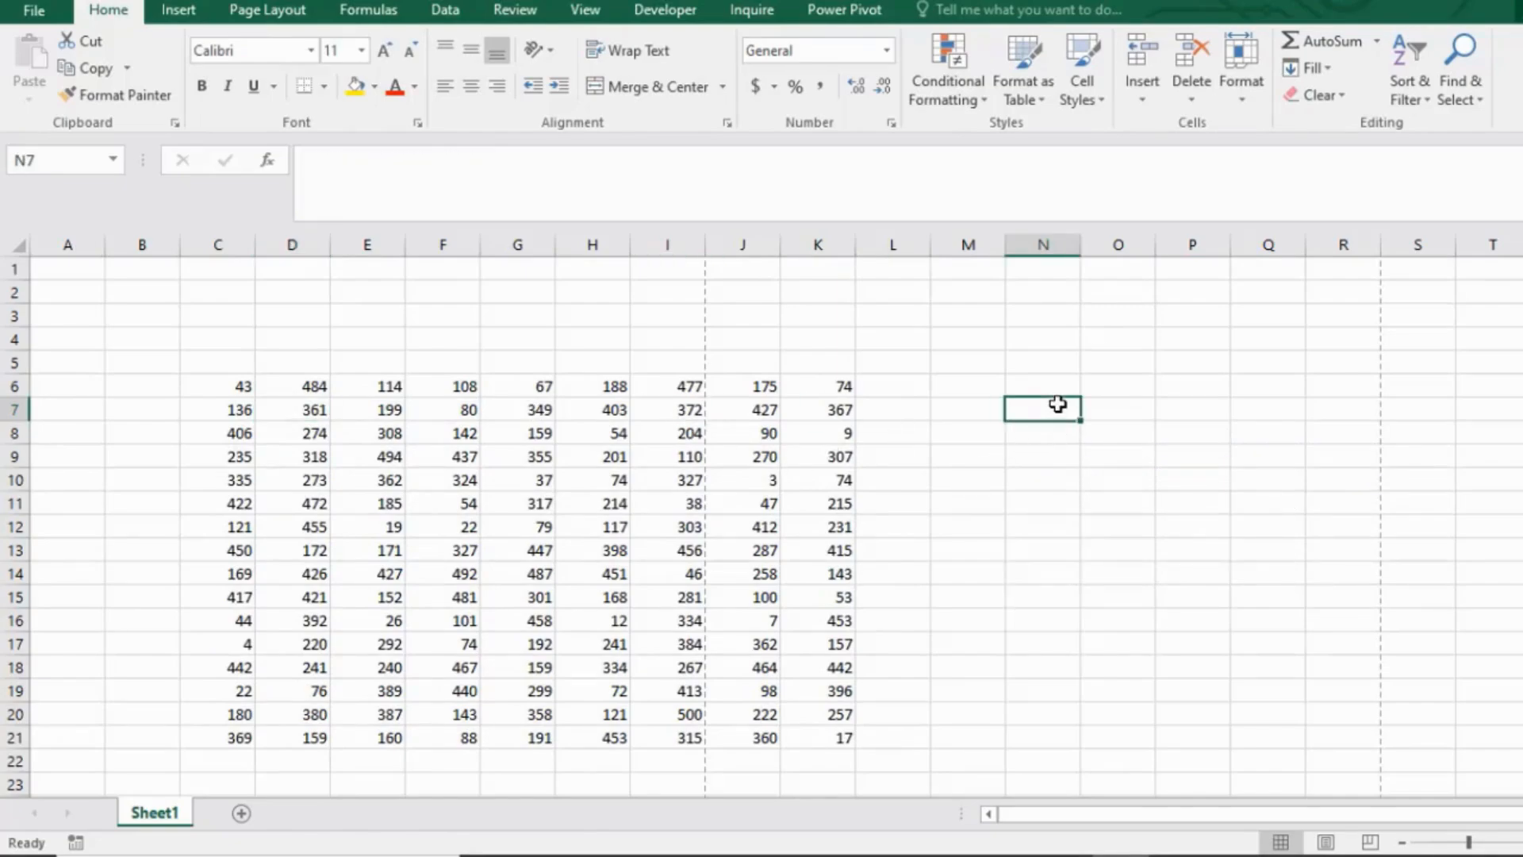
text(av)
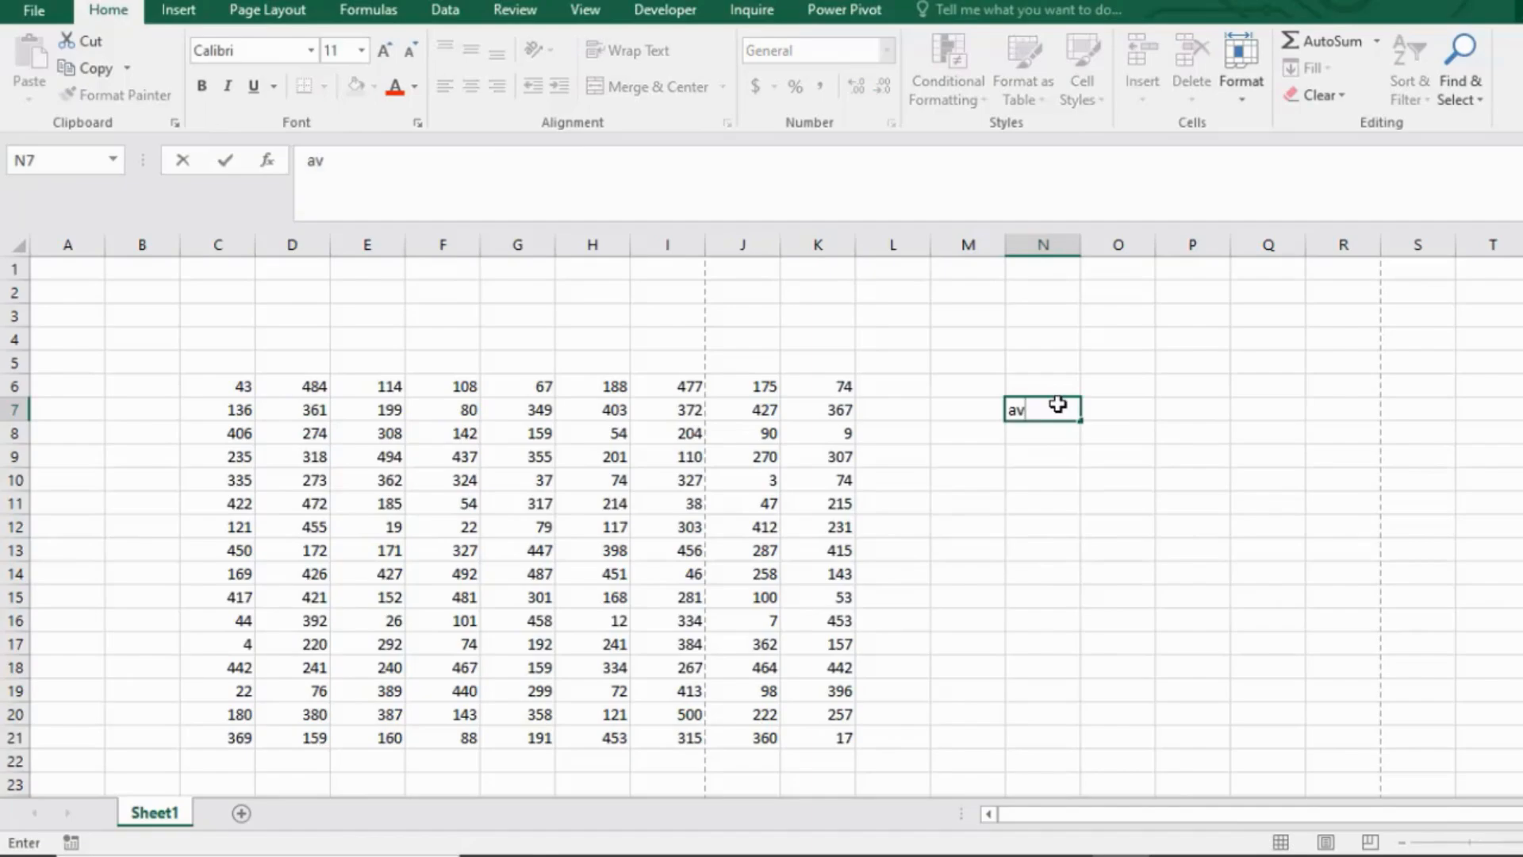
text(g)
key(Tab)
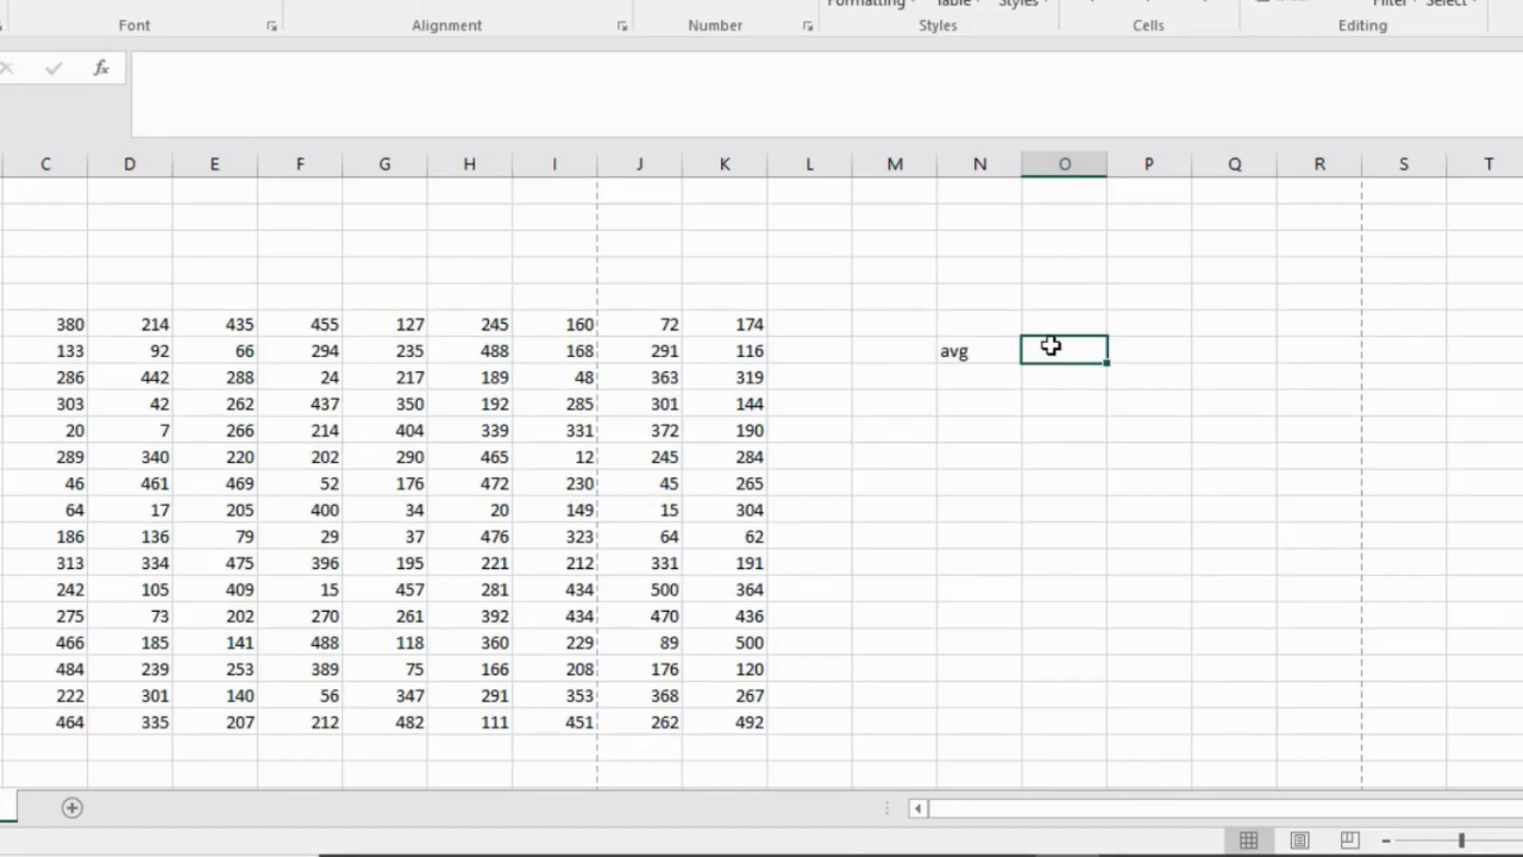
Start a formula in cell O7 with =av and look through the suggested average functions, ending on AVERAGE.
text(=)
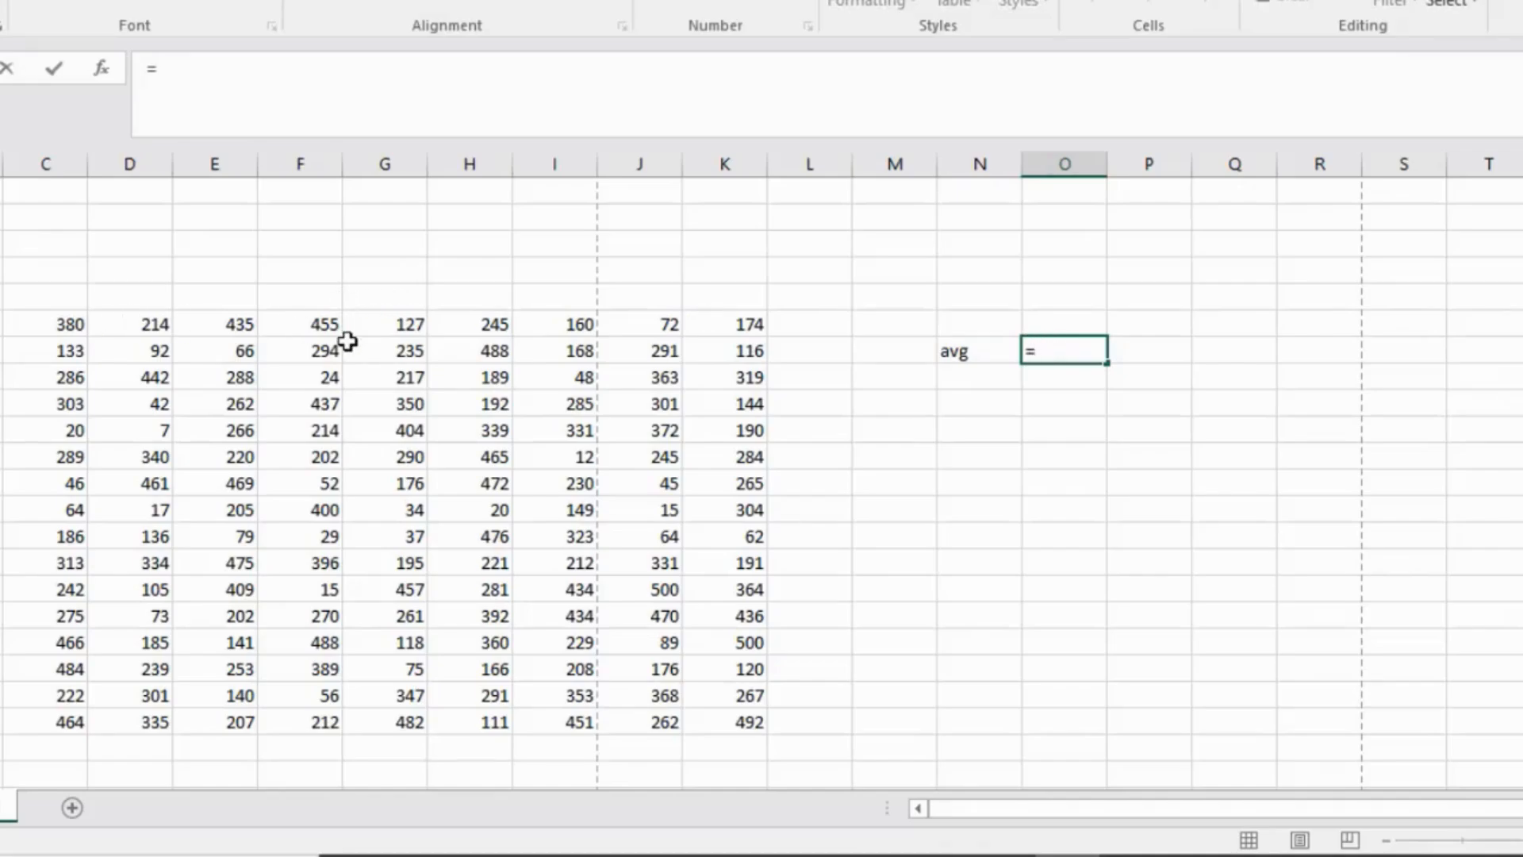
text(av)
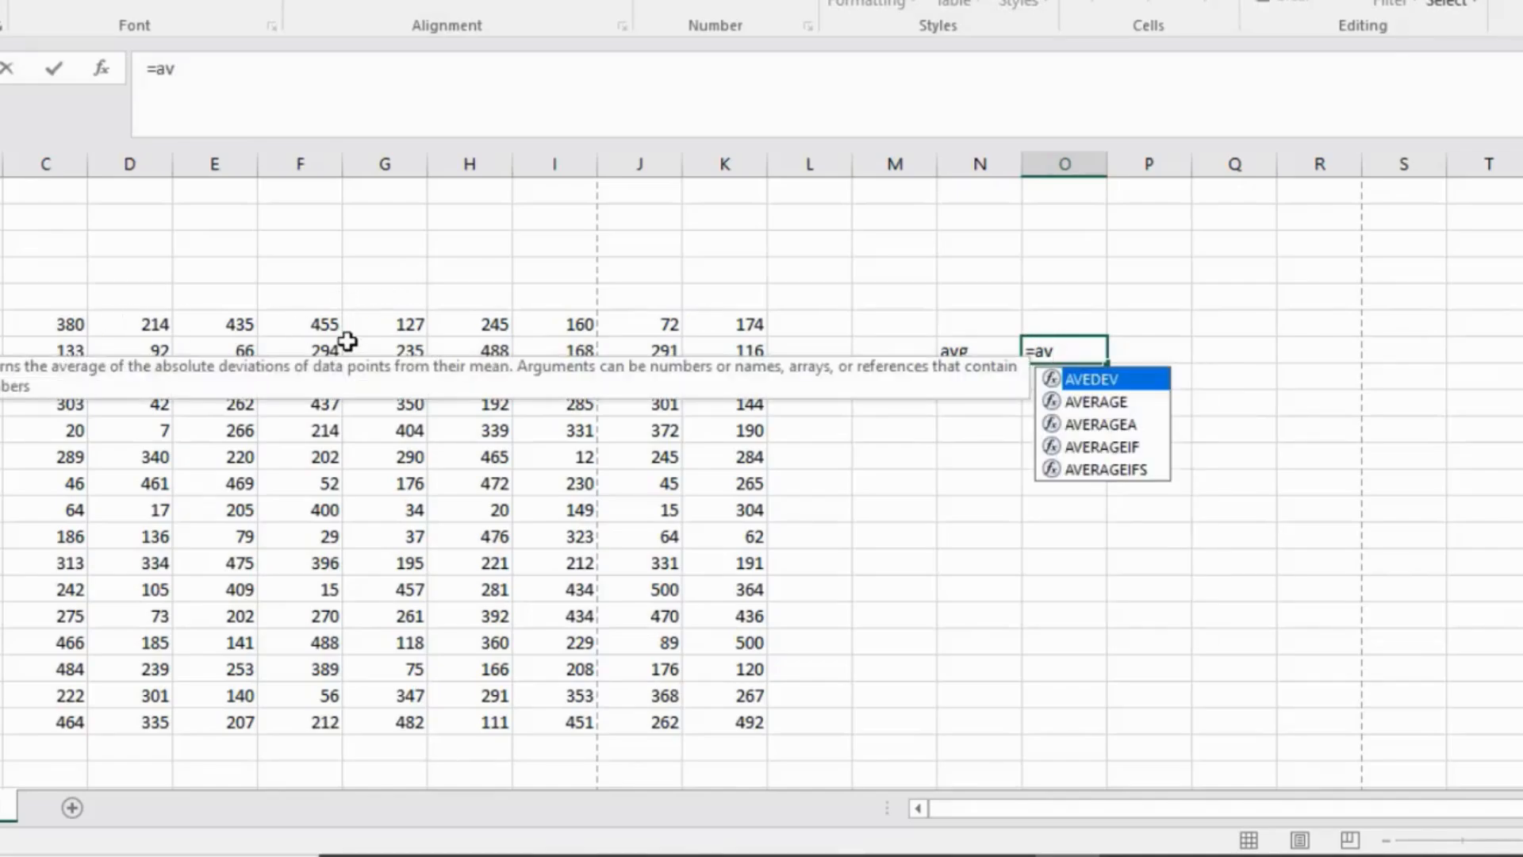
key(Down)
key(Up)
key(Down)
key(Down)
key(Down)
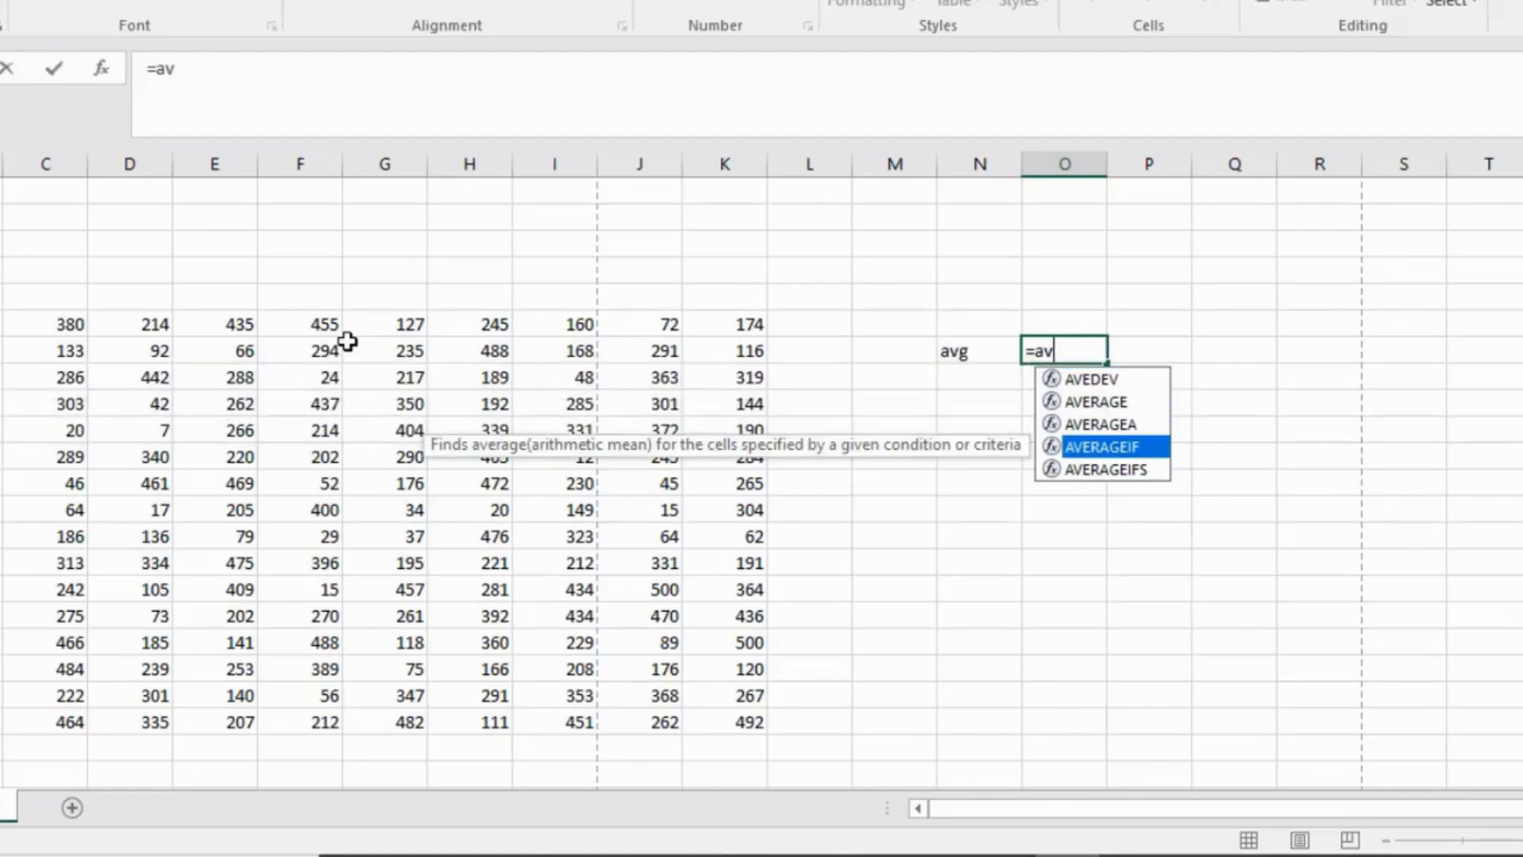
key(Down)
key(Up)
key(Up)
key(Up)
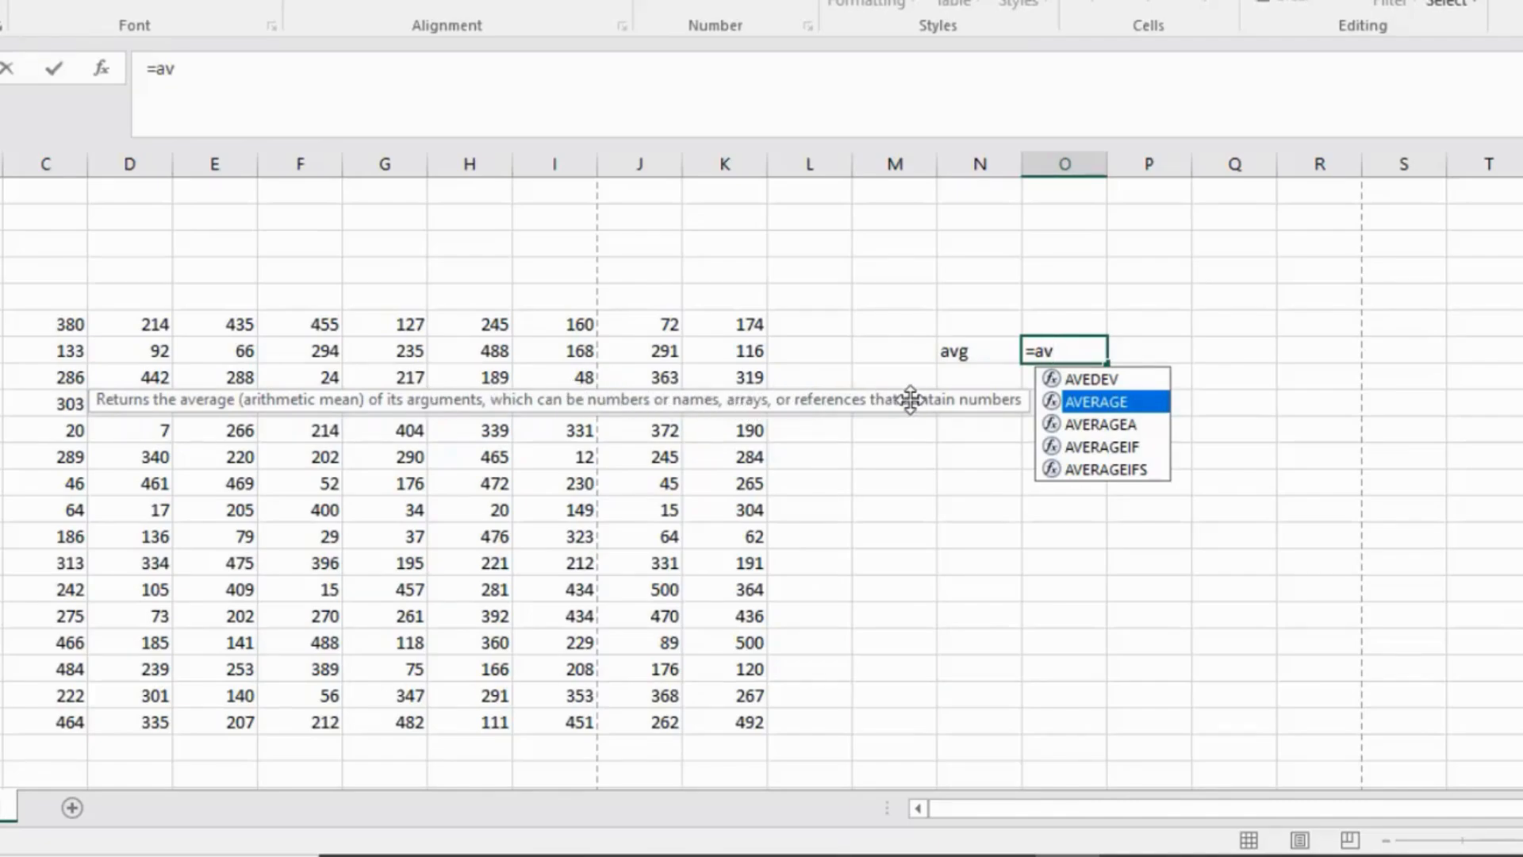
Complete the formula in cell O7 as AVERAGE over the random number block C6:K21.
double_click(1142, 408)
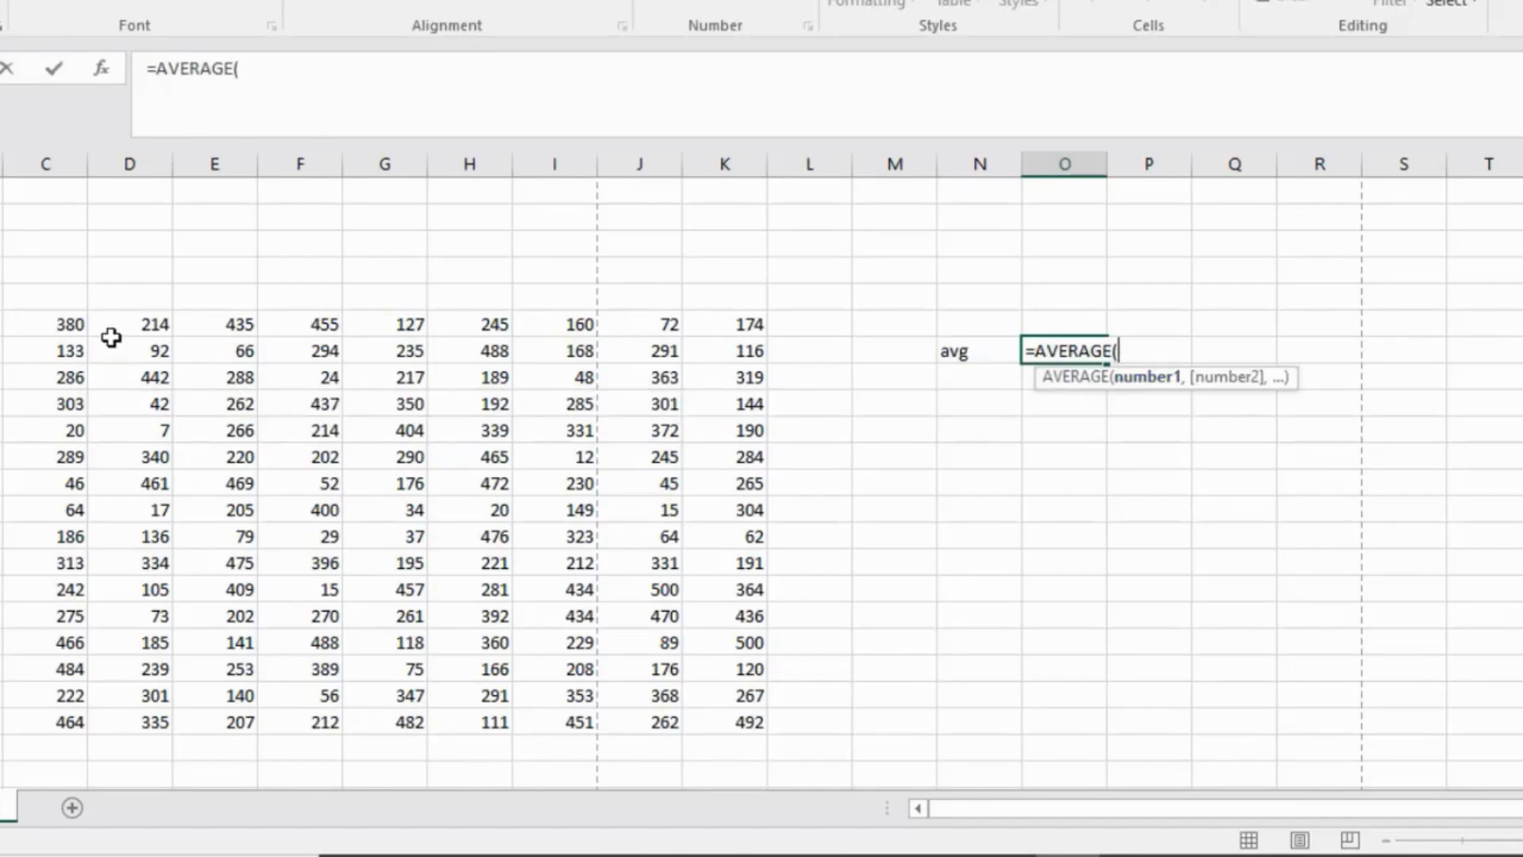
click(53, 323)
drag(52, 324, 743, 717)
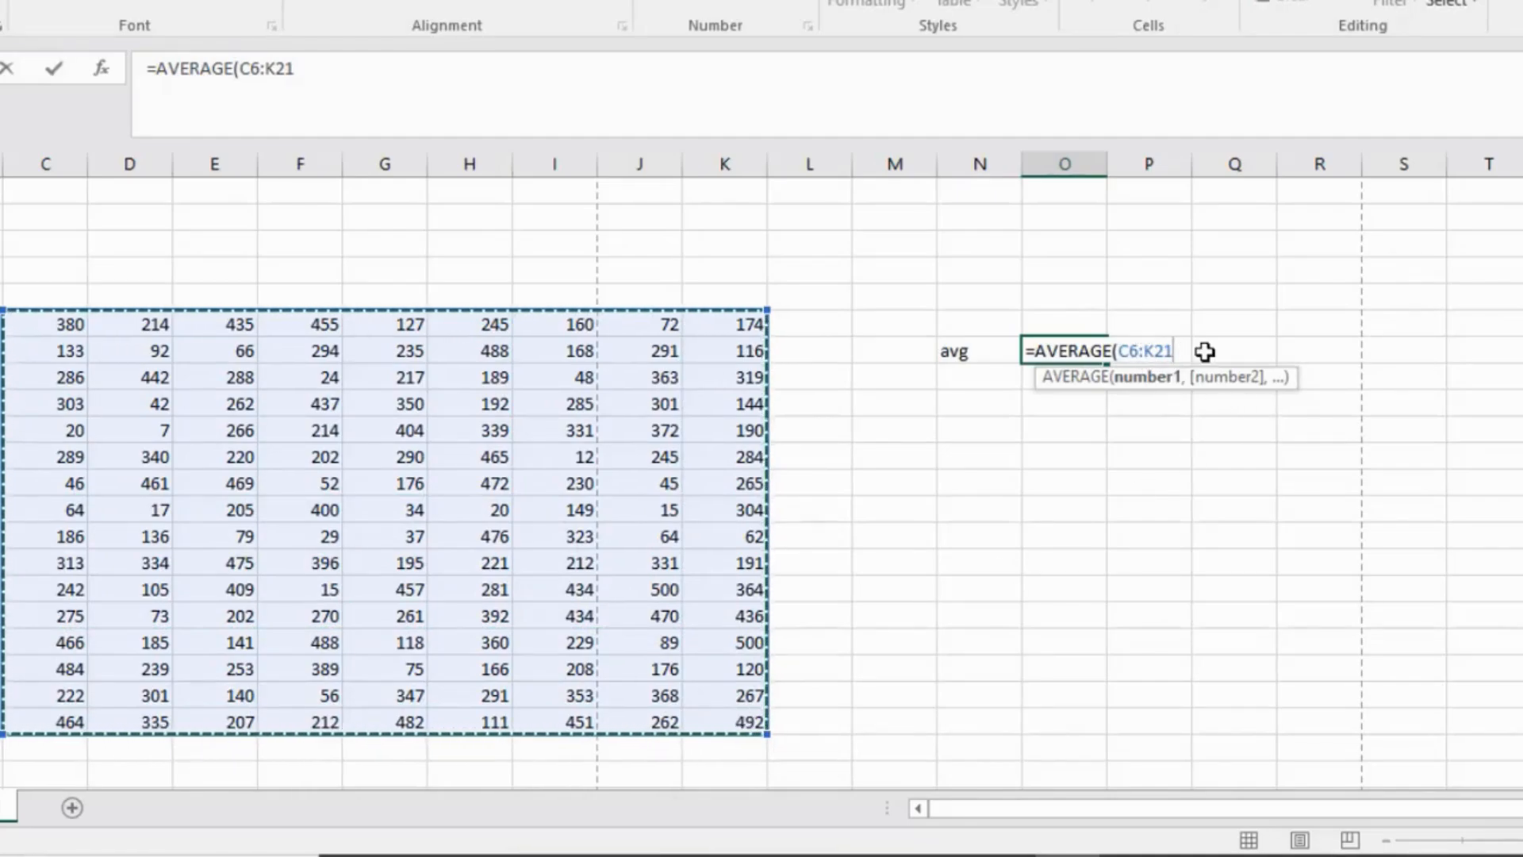
key(Return)
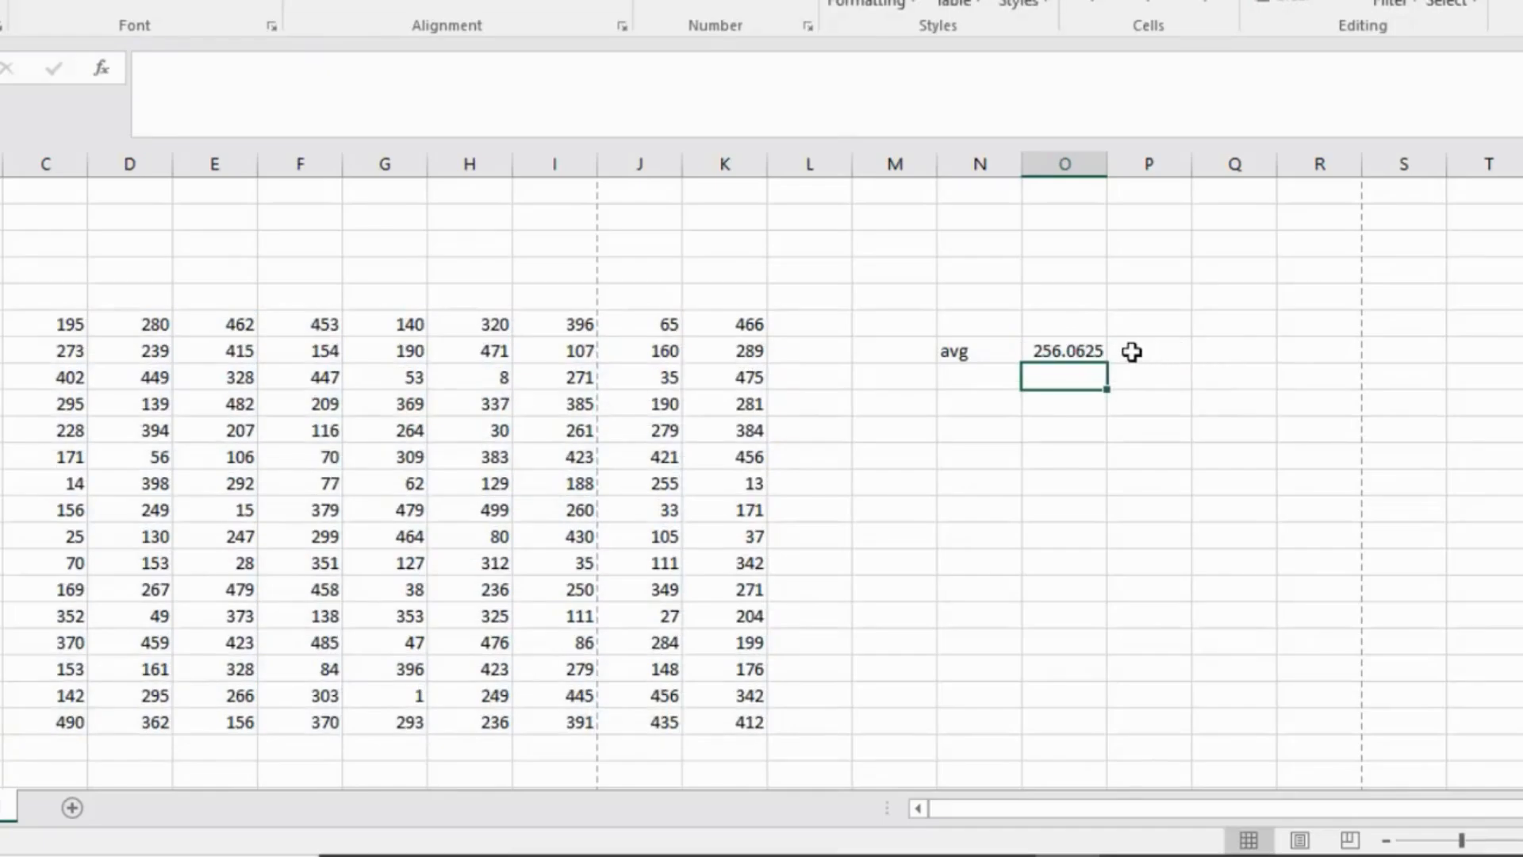
click(1059, 351)
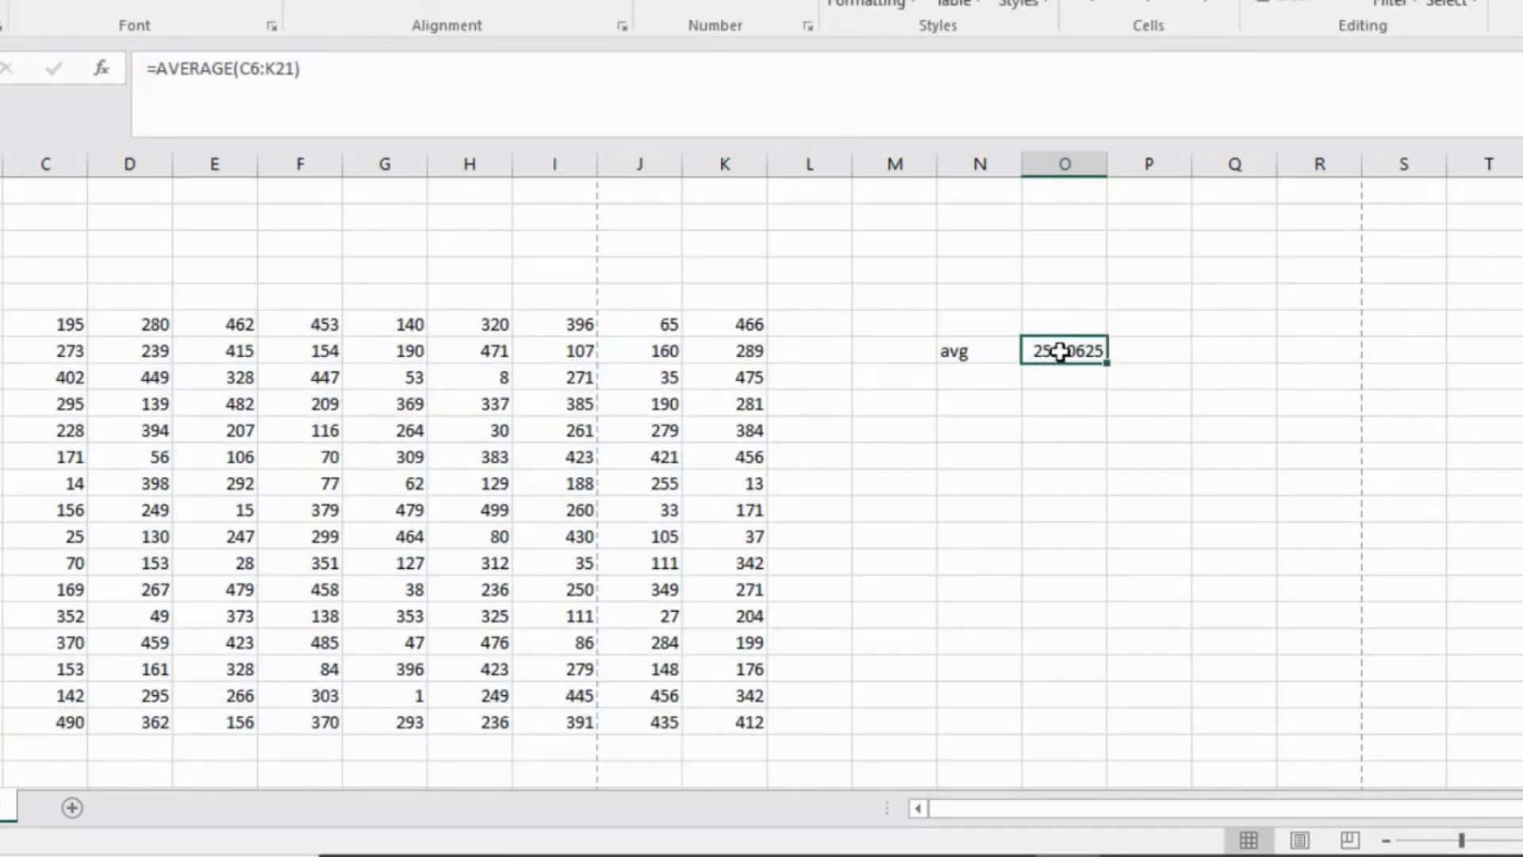
key(ctrl+v)
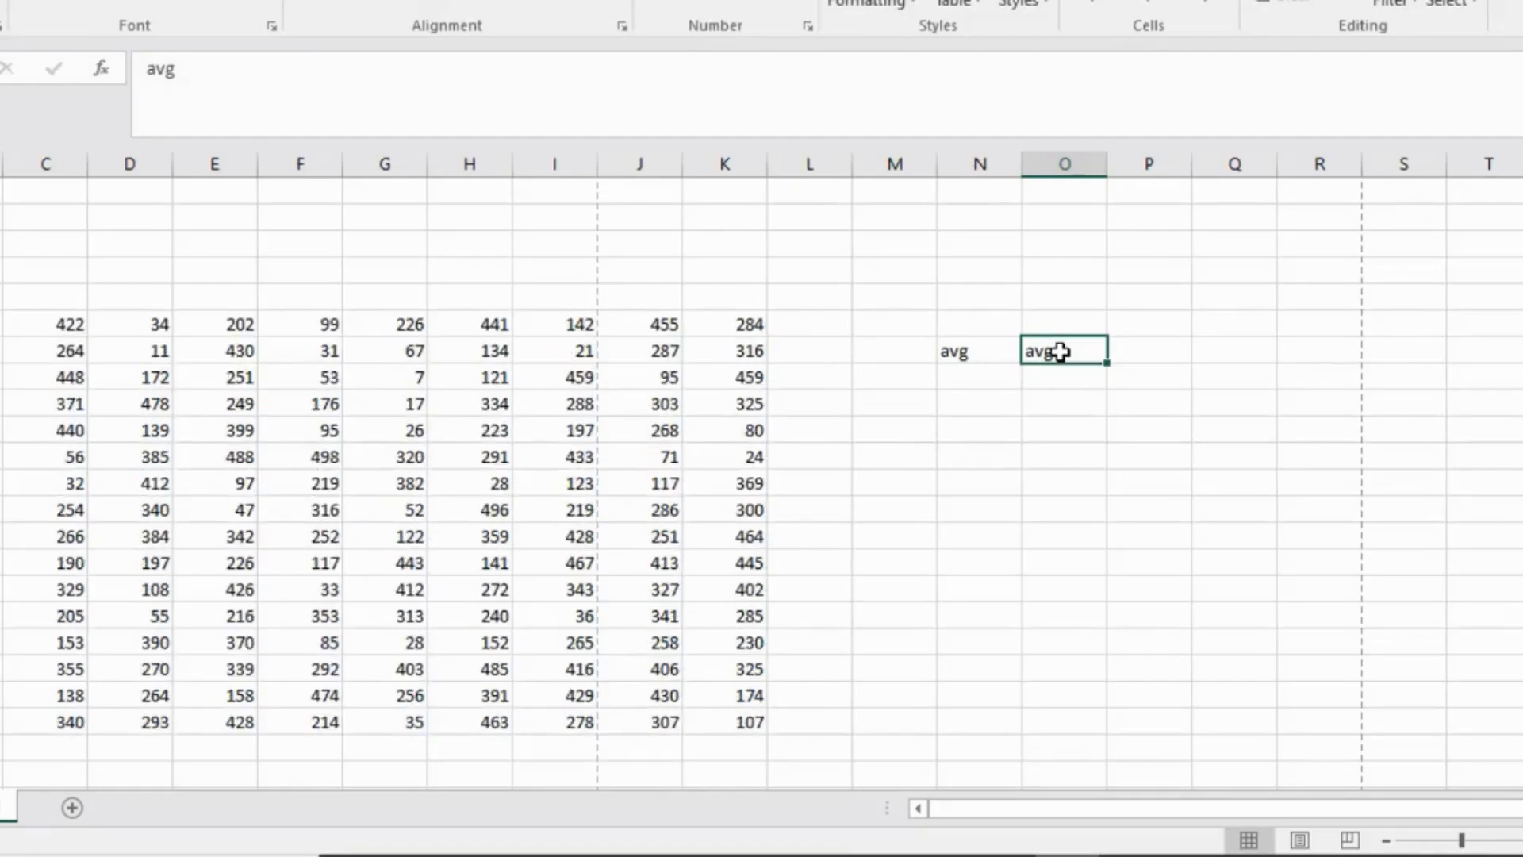
click(994, 391)
click(1032, 352)
key(ctrl+z)
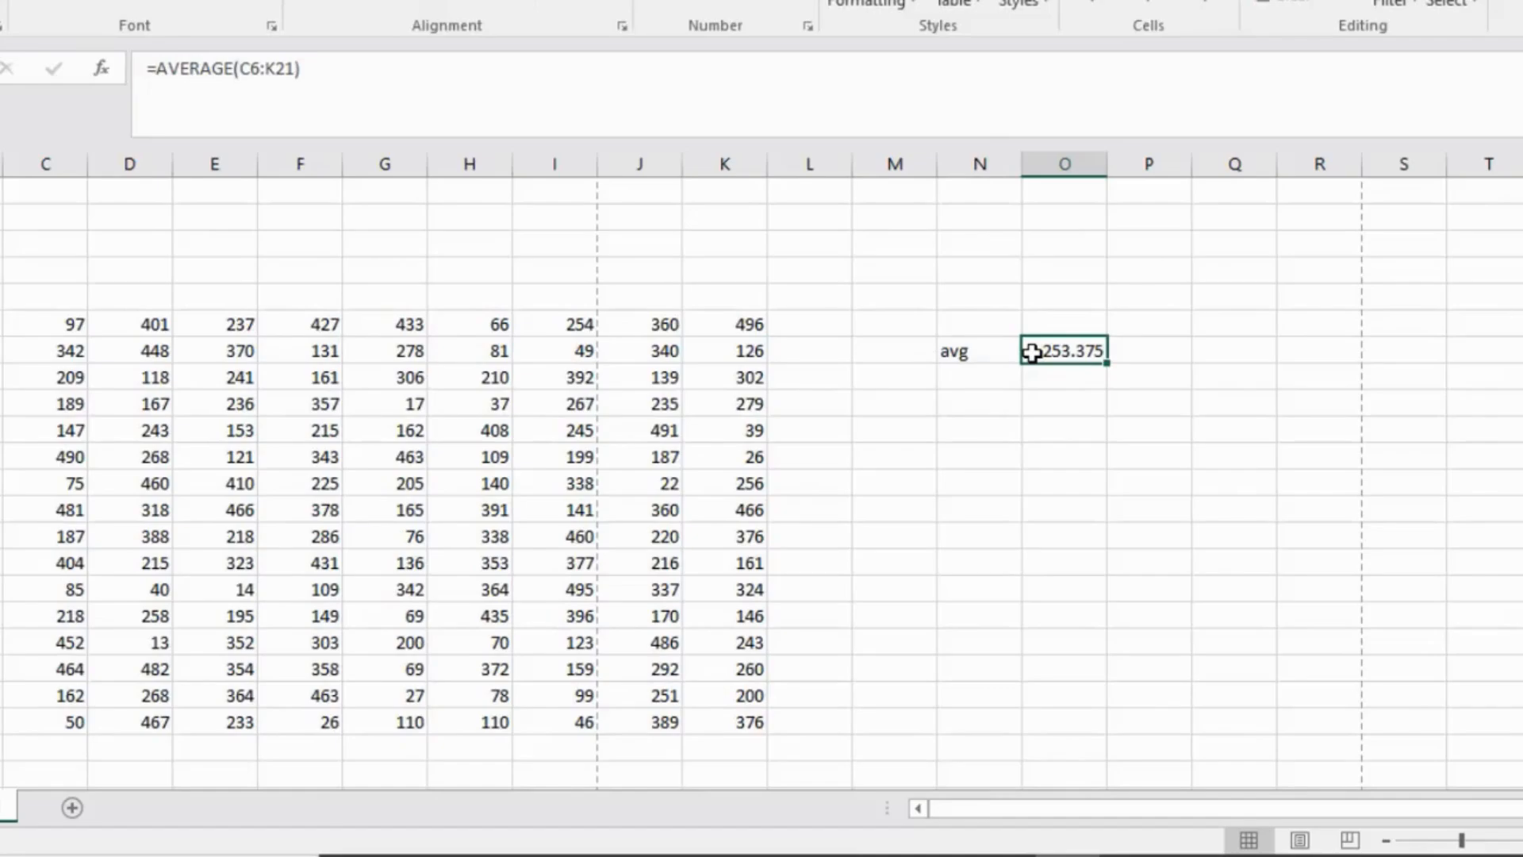
Select cell J7 and refresh the random numbers several times to watch the average in O7 update.
click(641, 338)
key(ctrl+r)
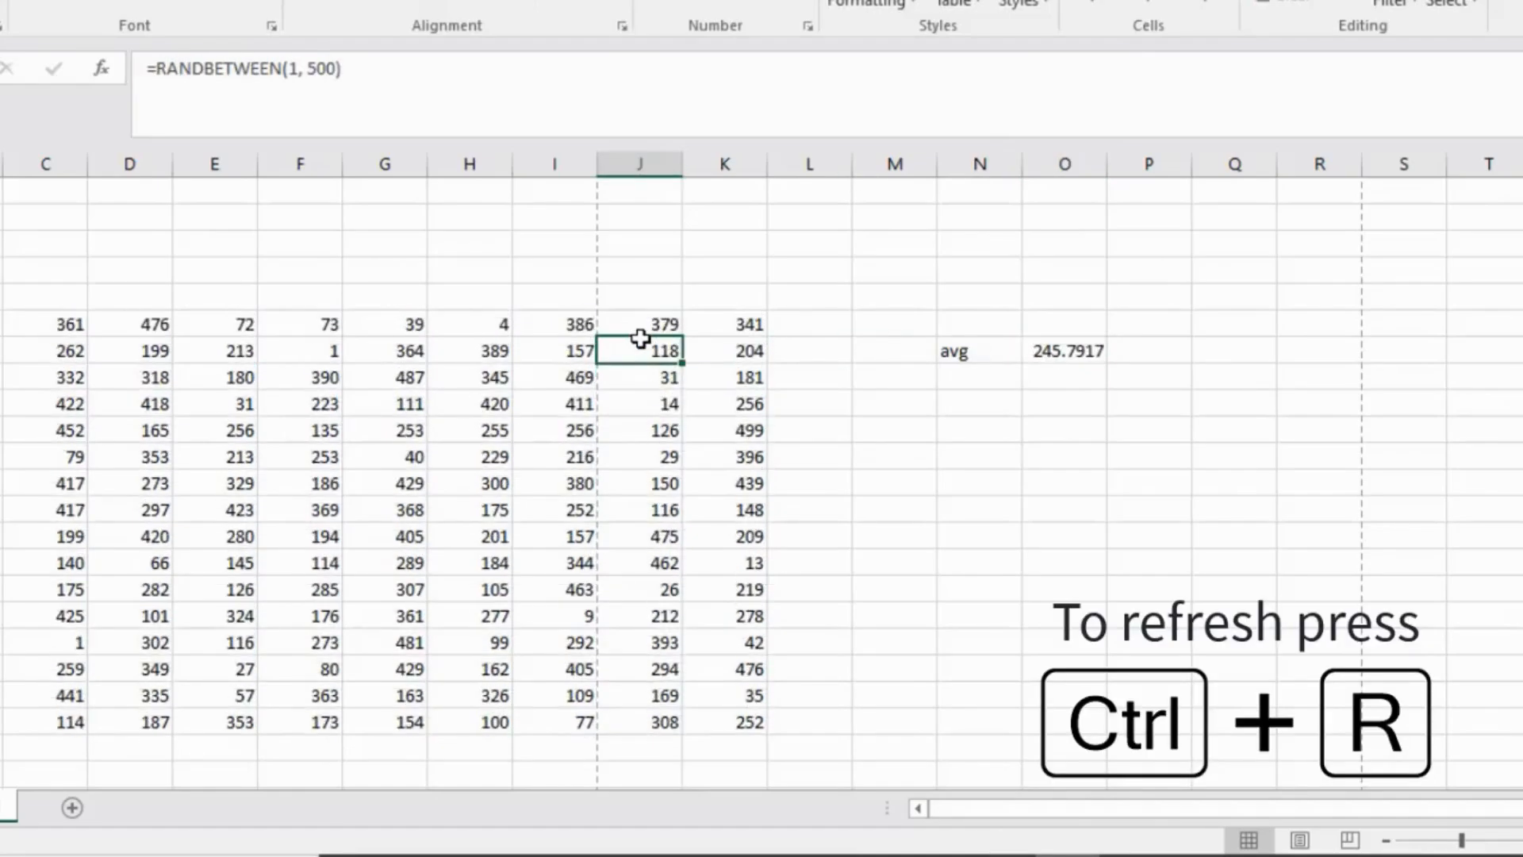
key(ctrl+r)
key(ctrl+r)
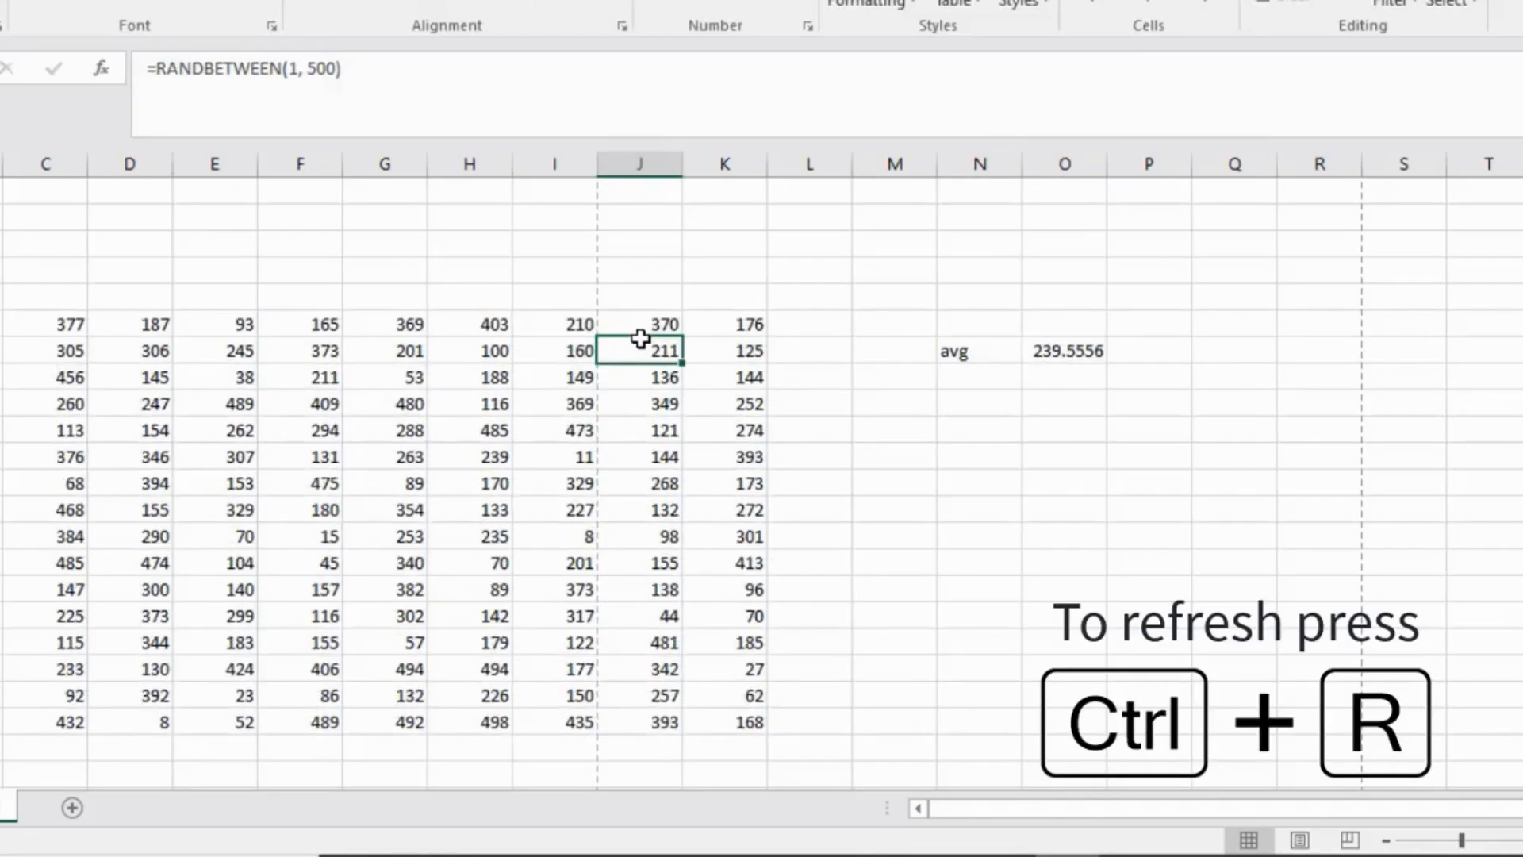
key(ctrl+r)
key(ctrl+r)
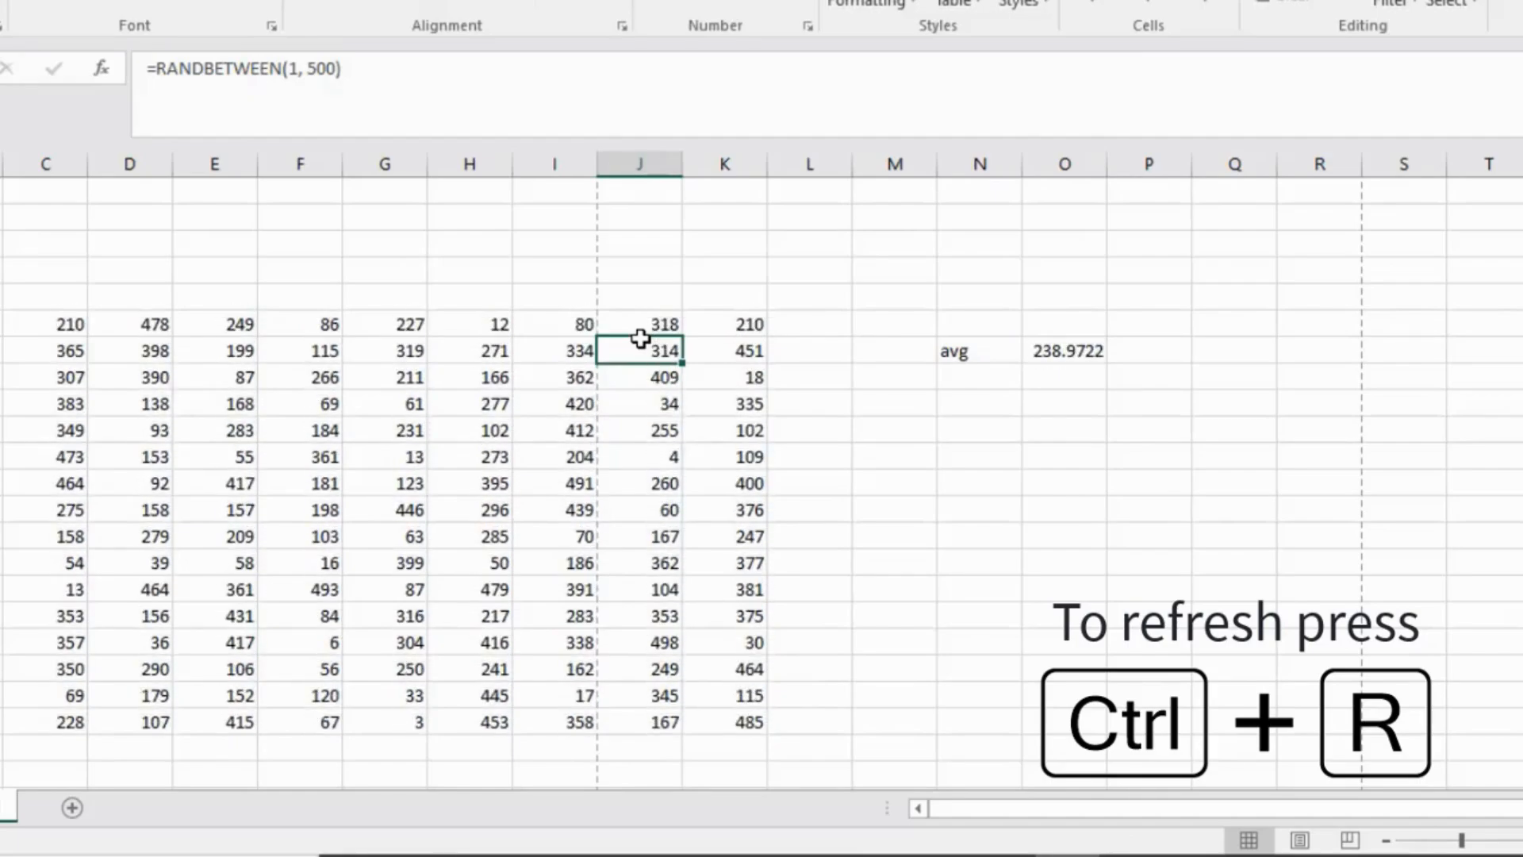
key(ctrl+r)
key(ctrl+r)
key(ctrl+r)
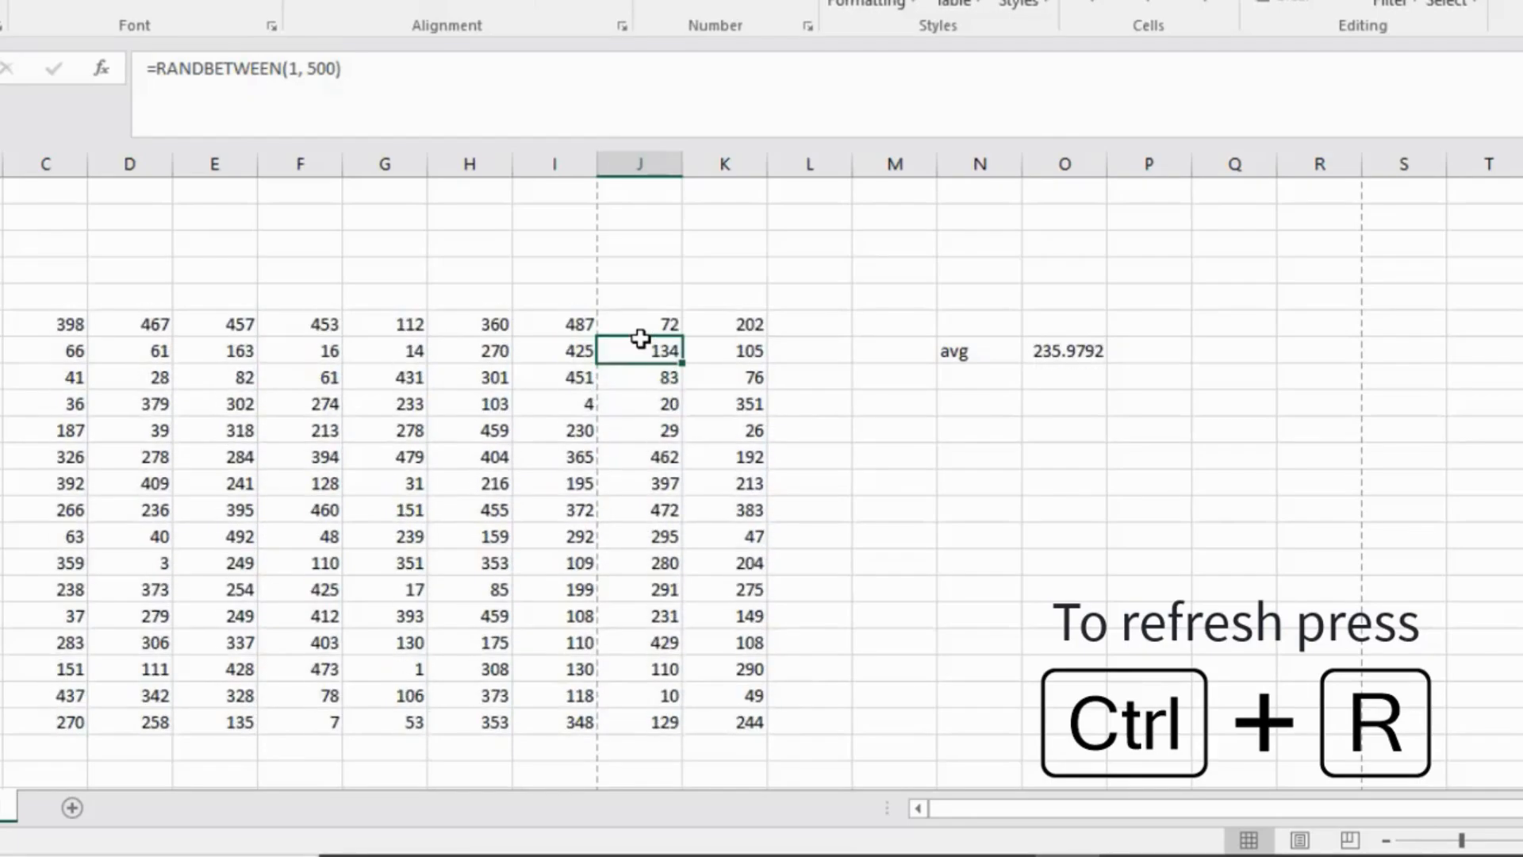
Label cell N9 as sum and add up the random numbers C6:K21 in cell O9 with the SUM function.
click(973, 397)
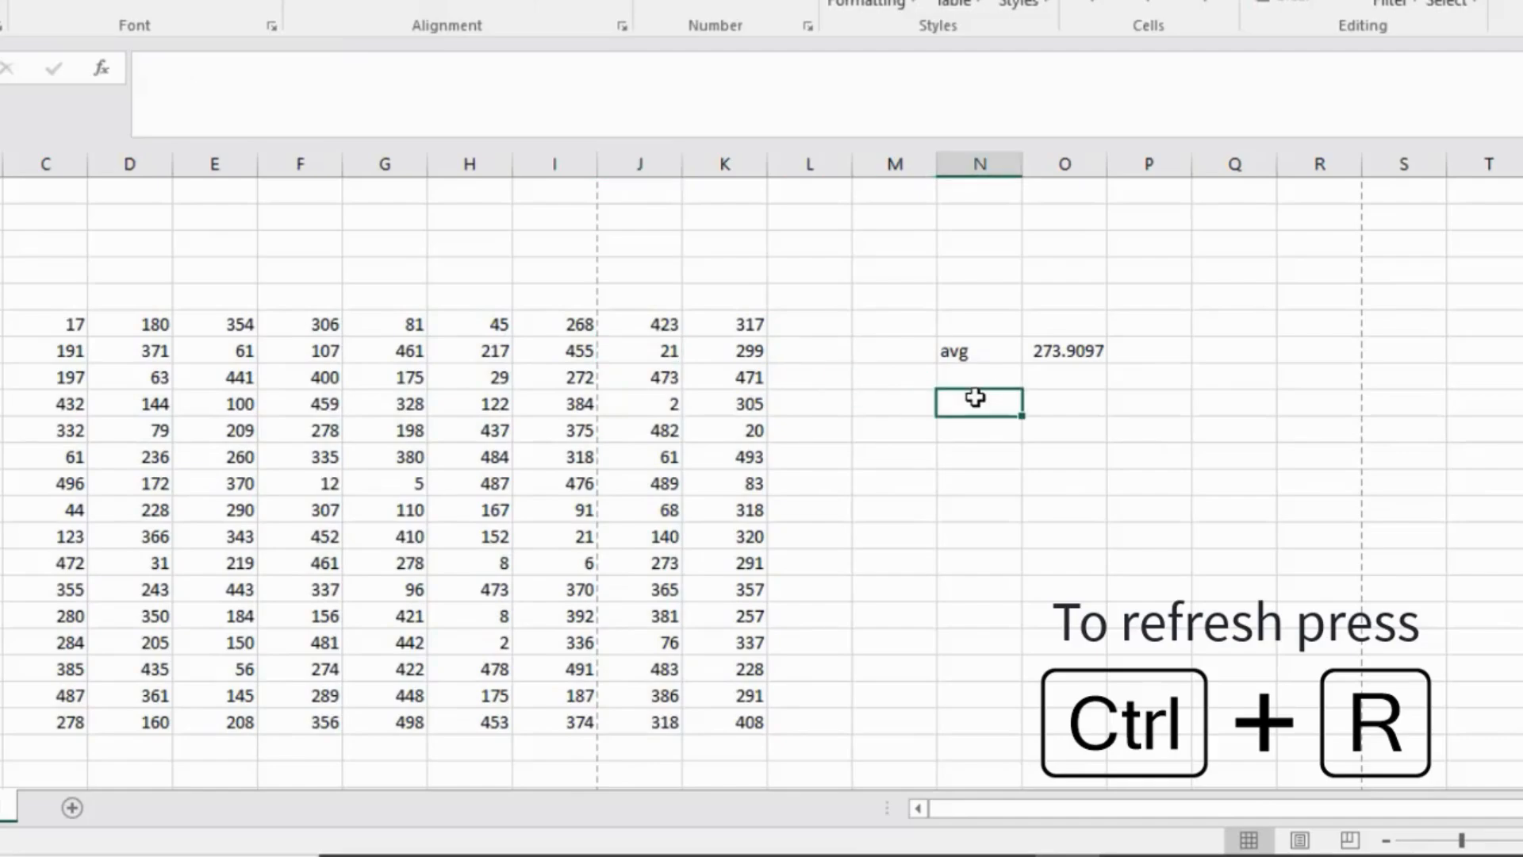
text(sum)
key(Tab)
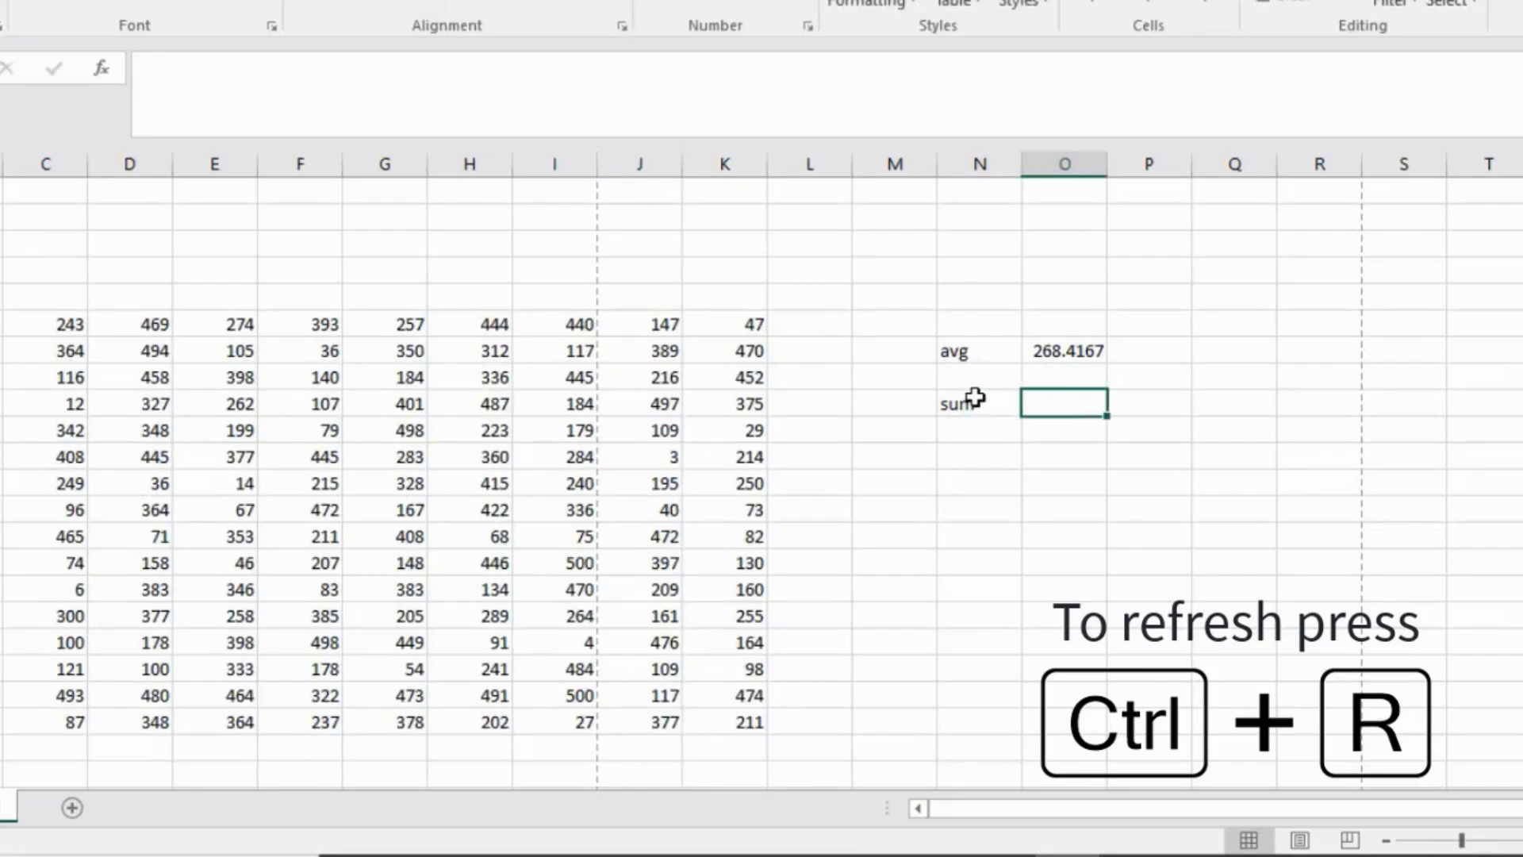
text(=)
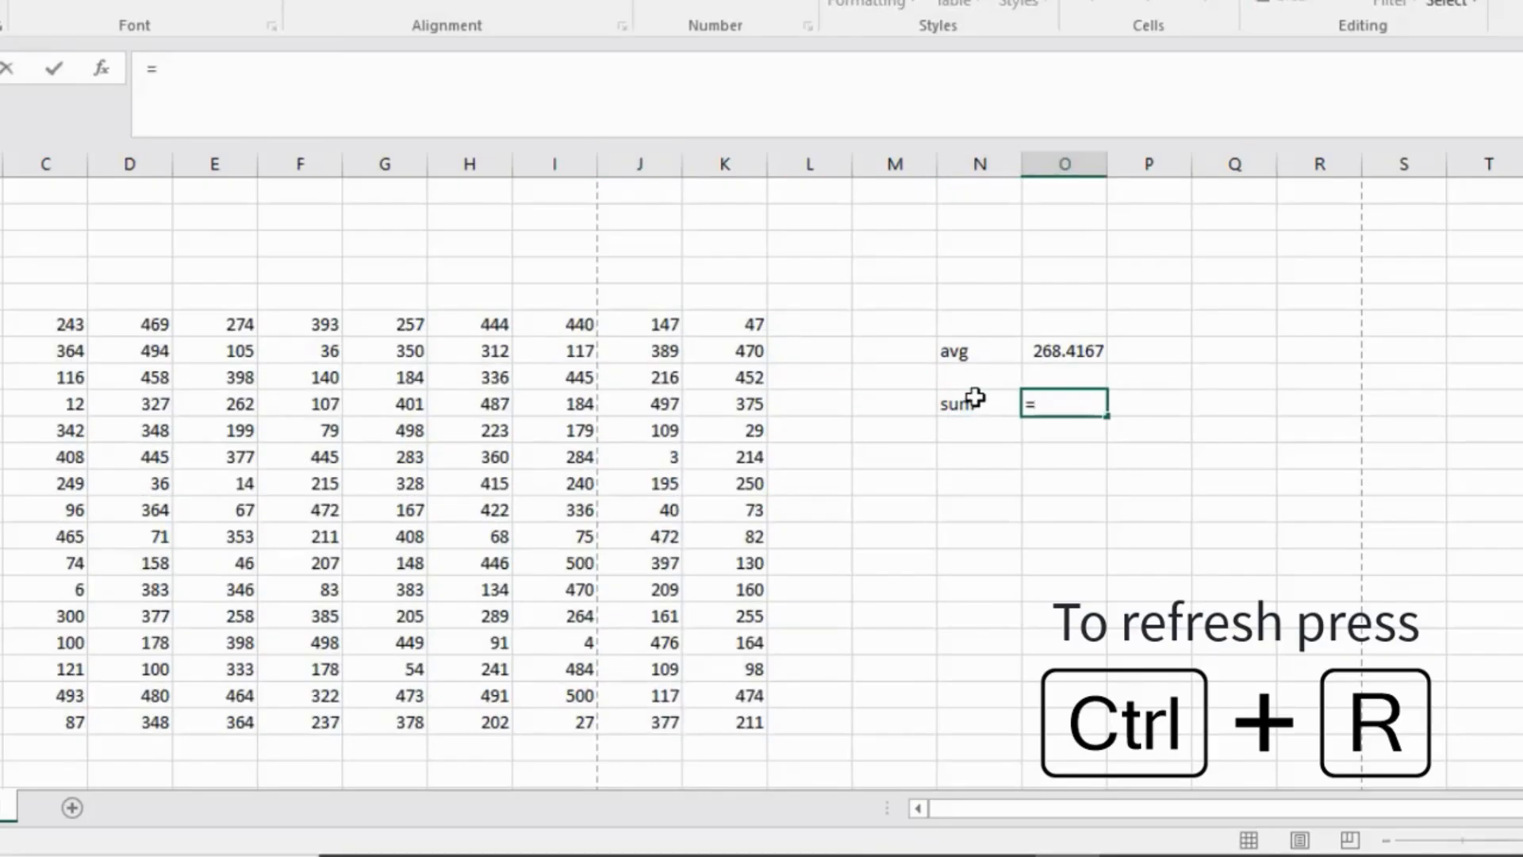
text(sum)
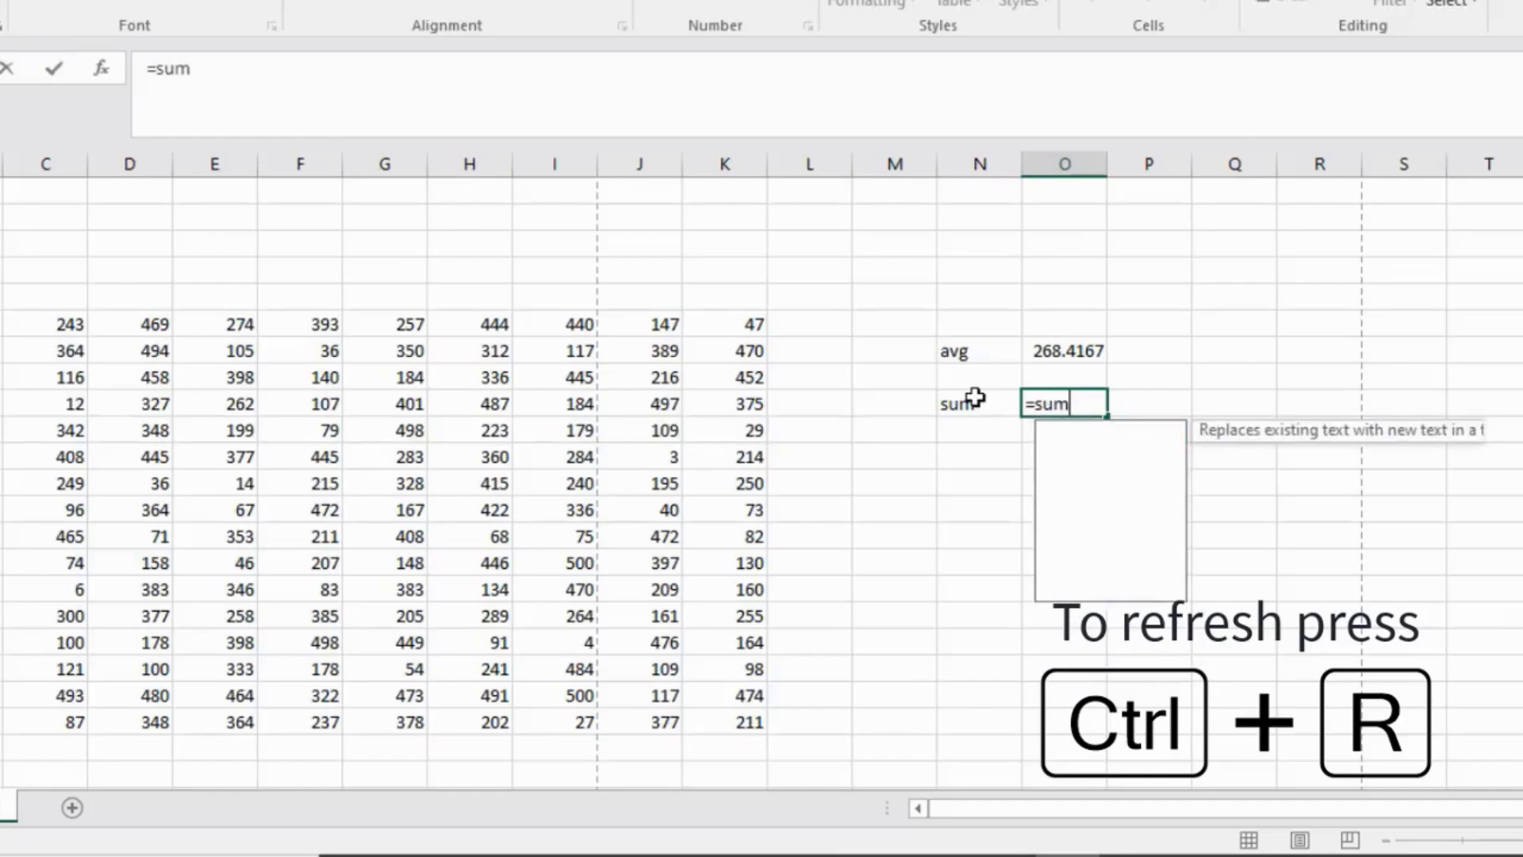
key(Tab)
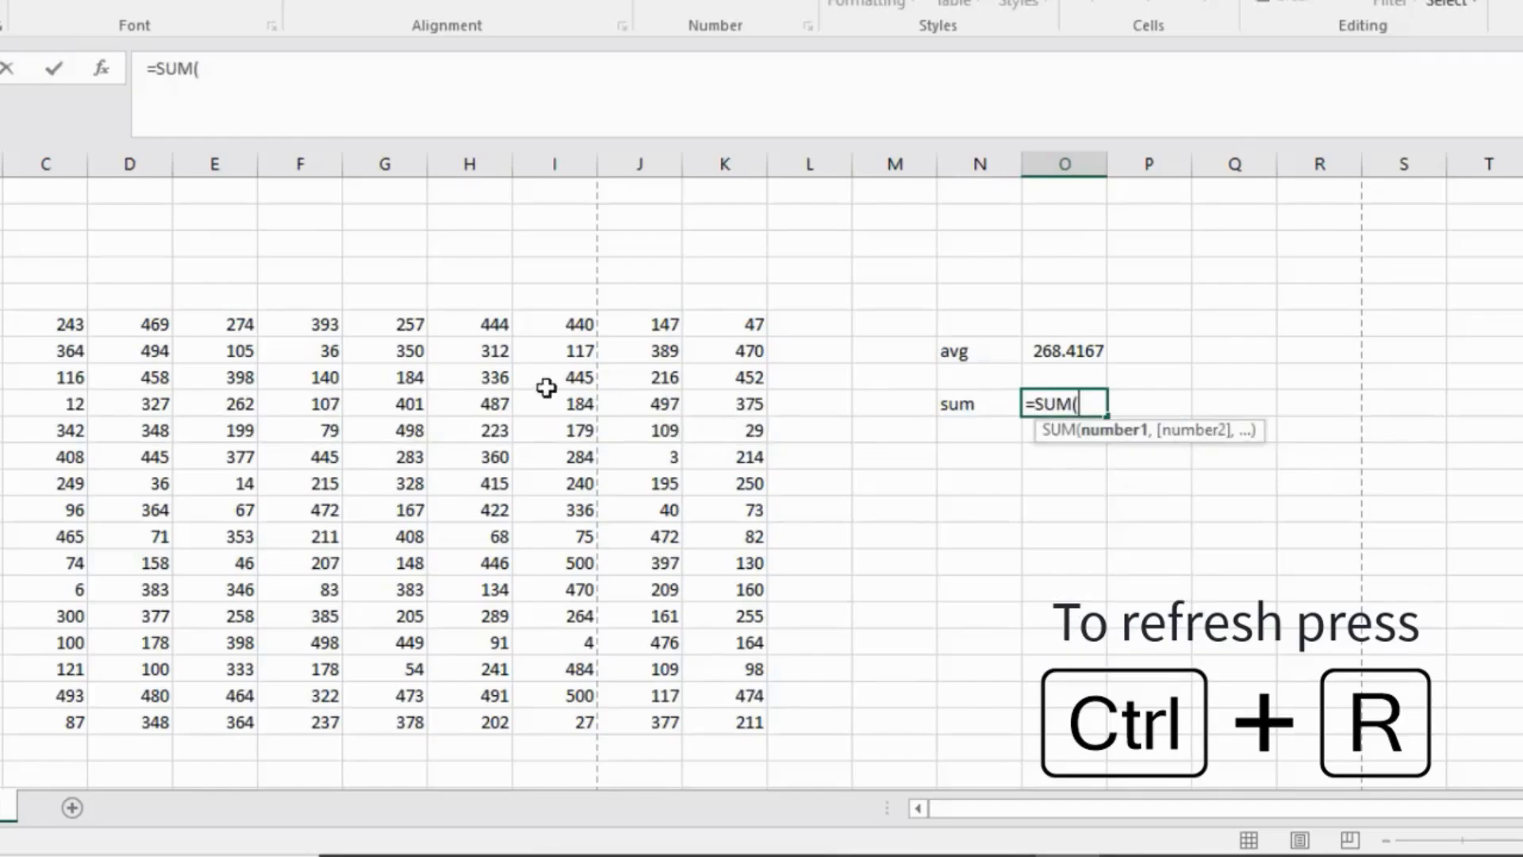
drag(55, 326, 724, 732)
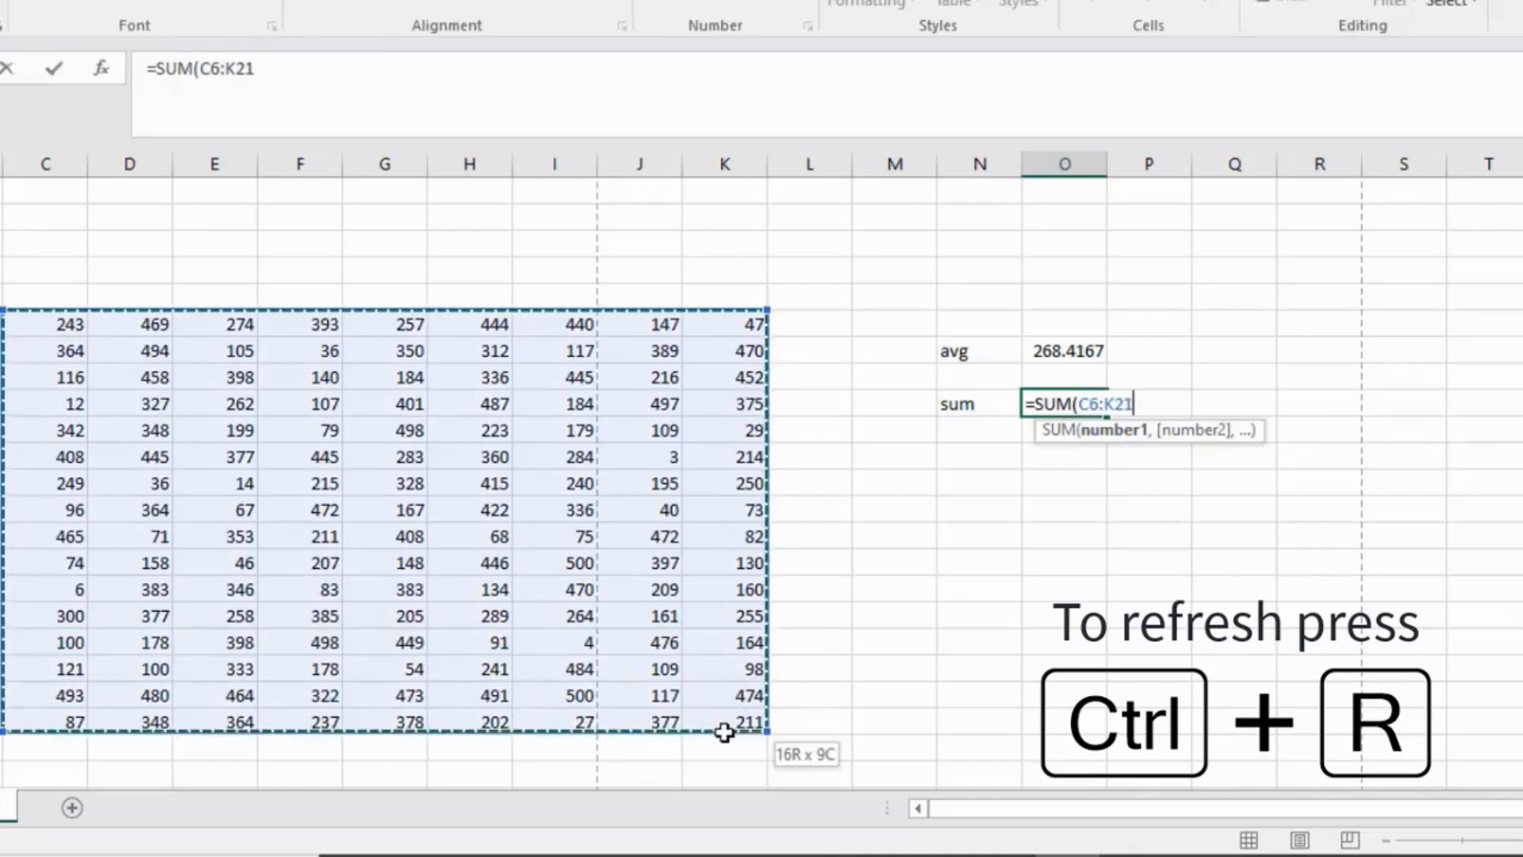
text())
key(Return)
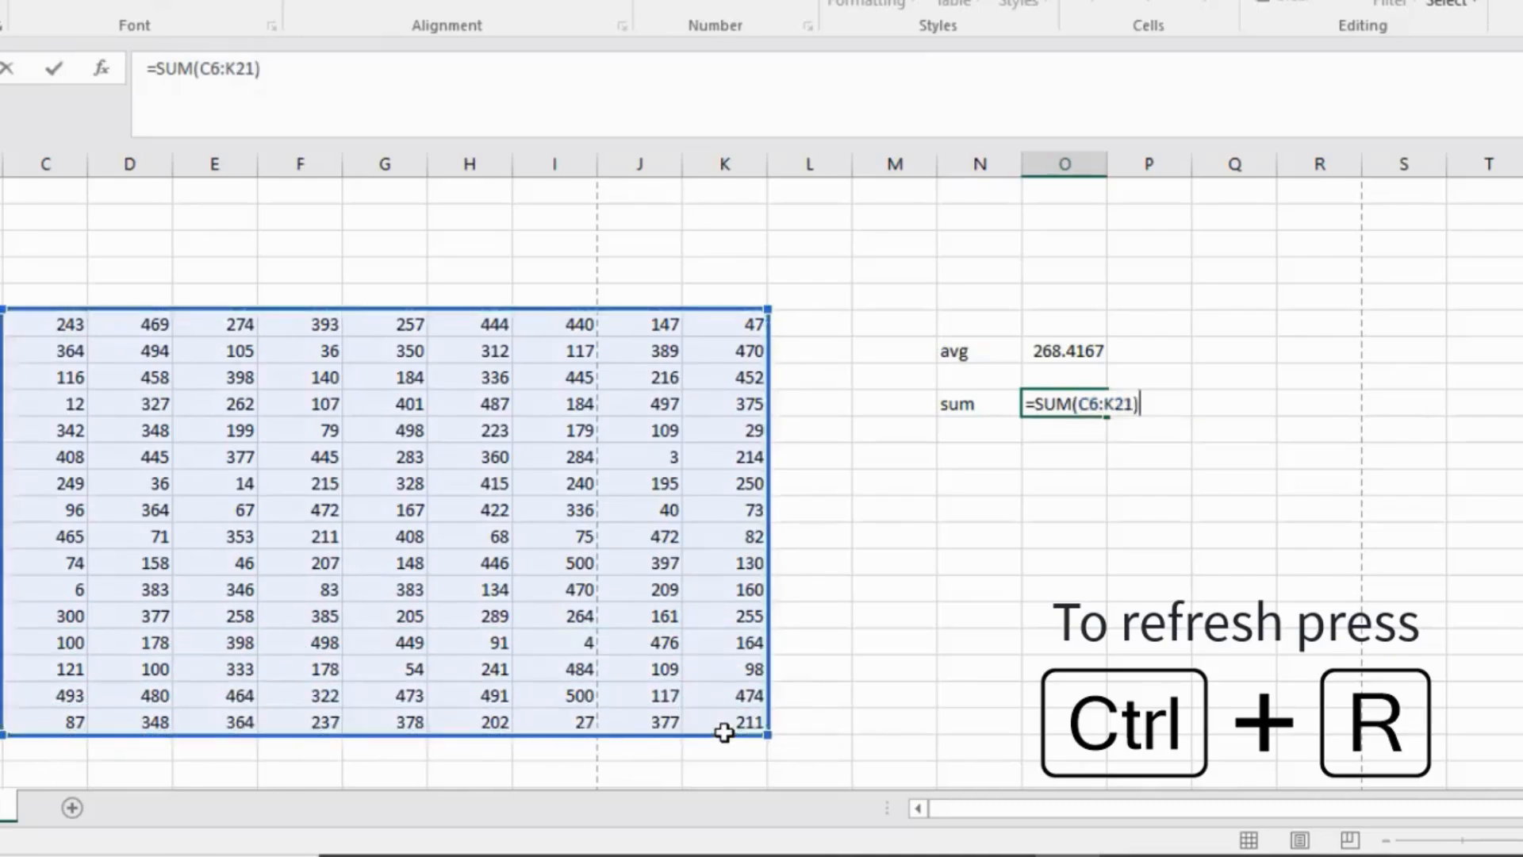
click(1081, 401)
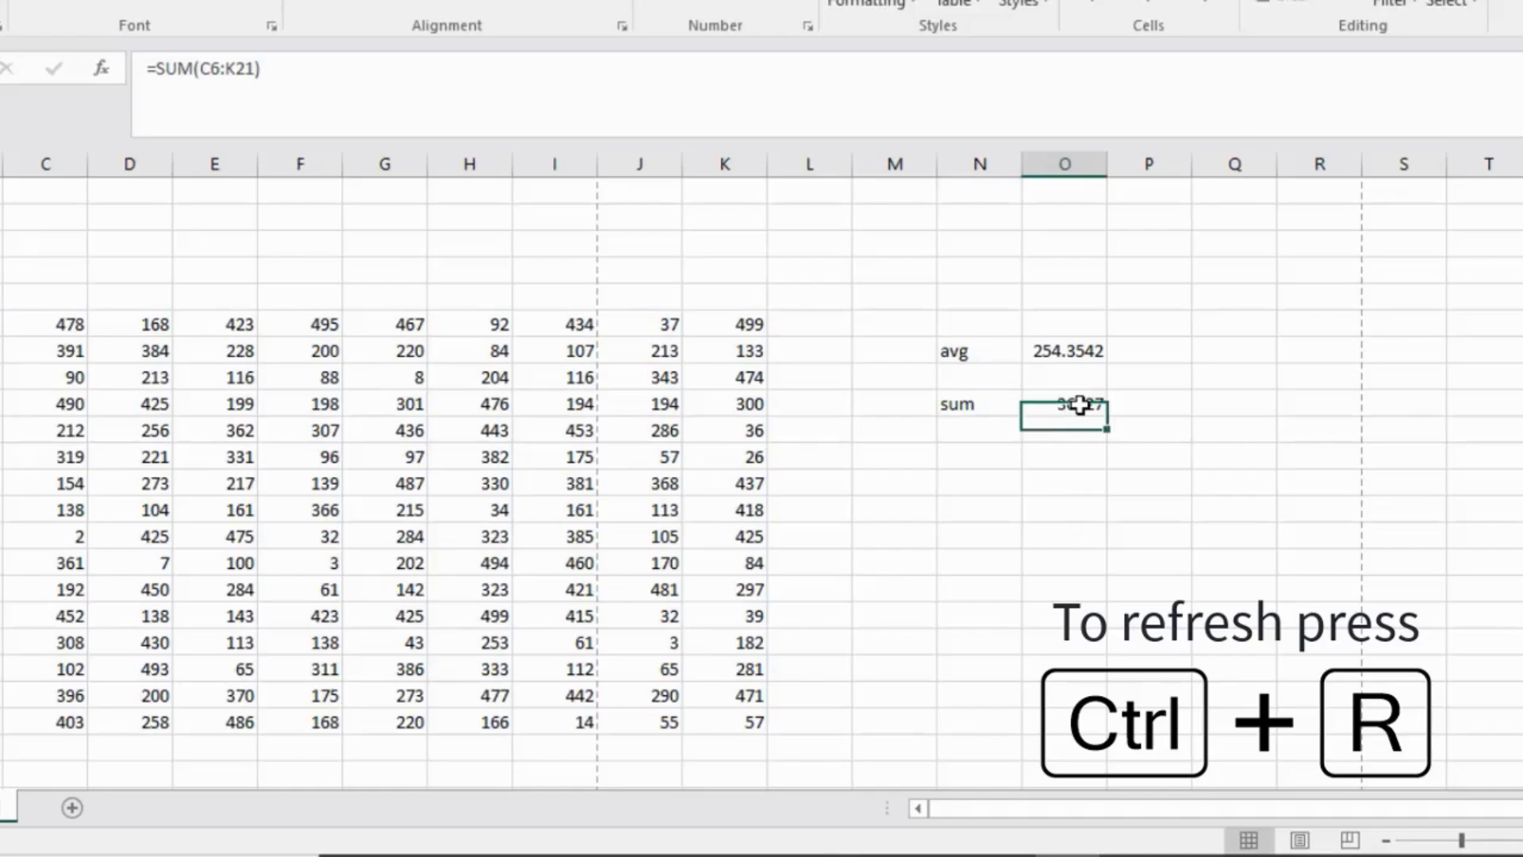
Label cell N11 as MIN and cell N13 as max.
click(965, 449)
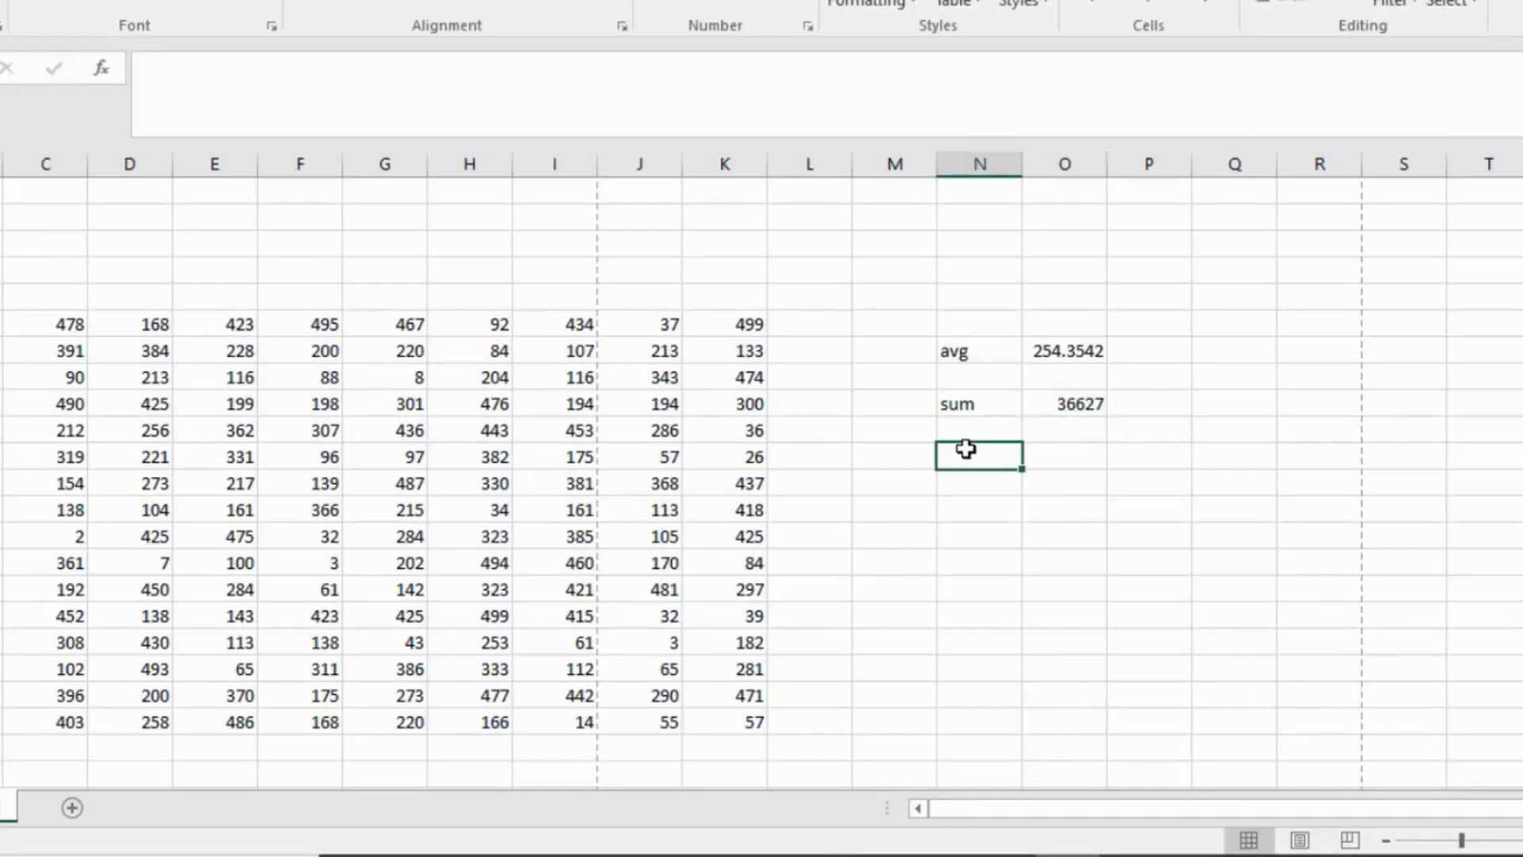
text(MIN)
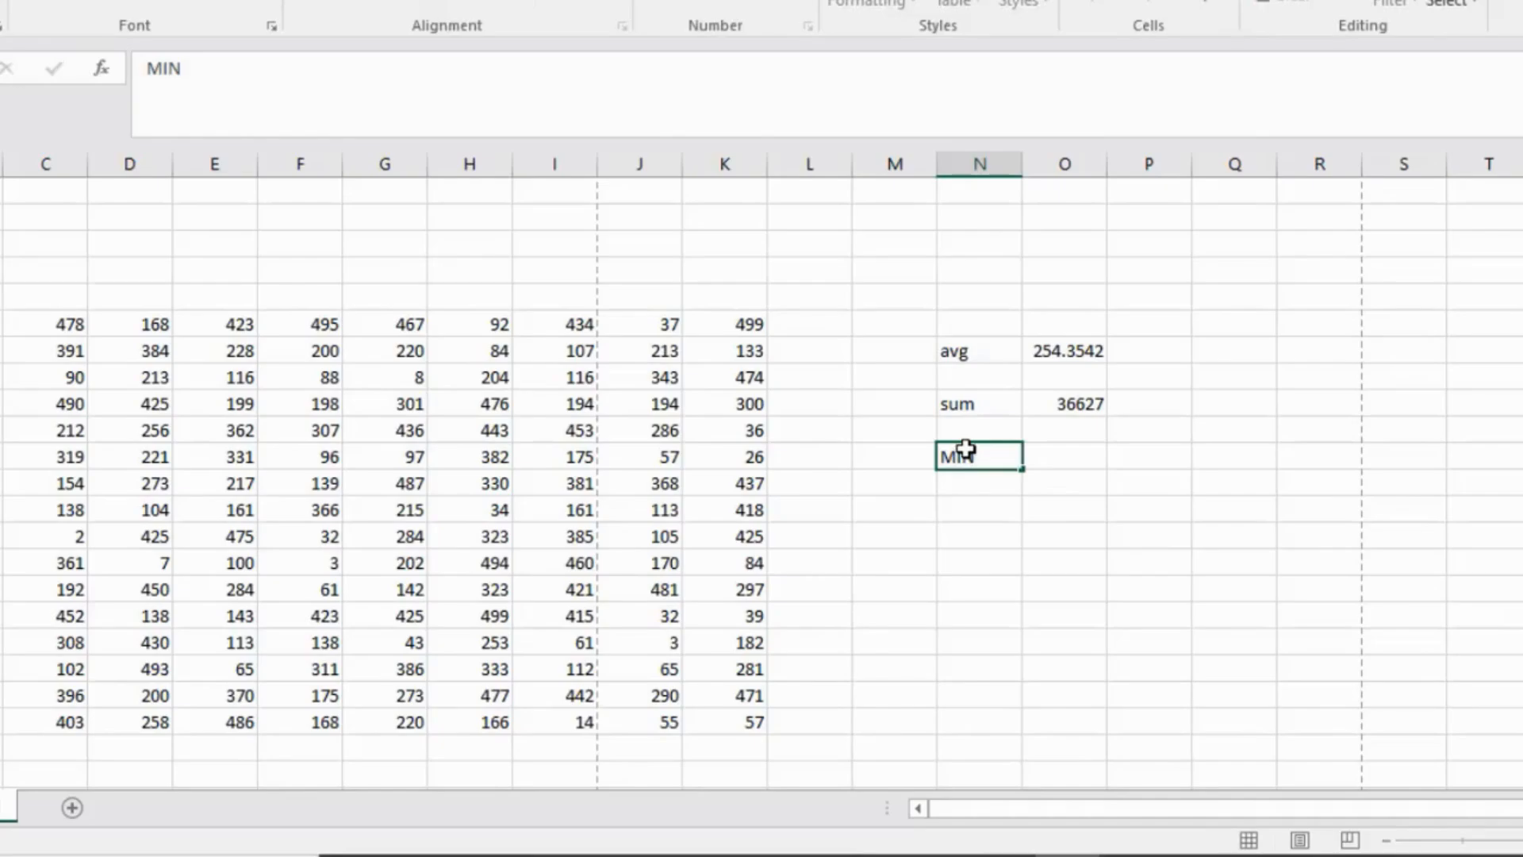
key(Return)
key(Return)
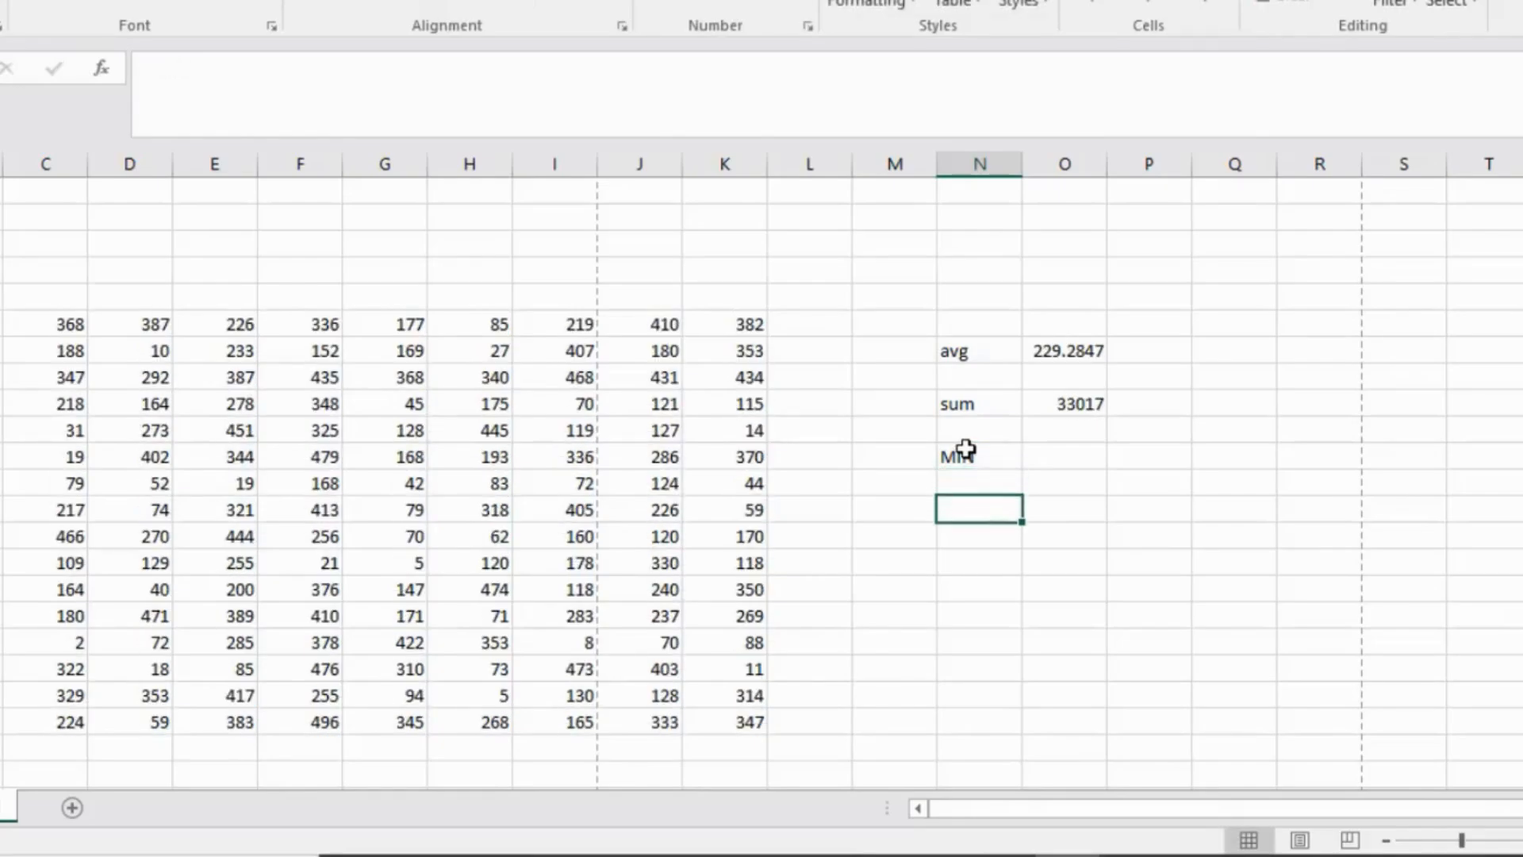
text(max)
key(Return)
Enter =MIN(C6:K21) in cell O11 to get the smallest of the random numbers.
key(Up)
key(Up)
key(Up)
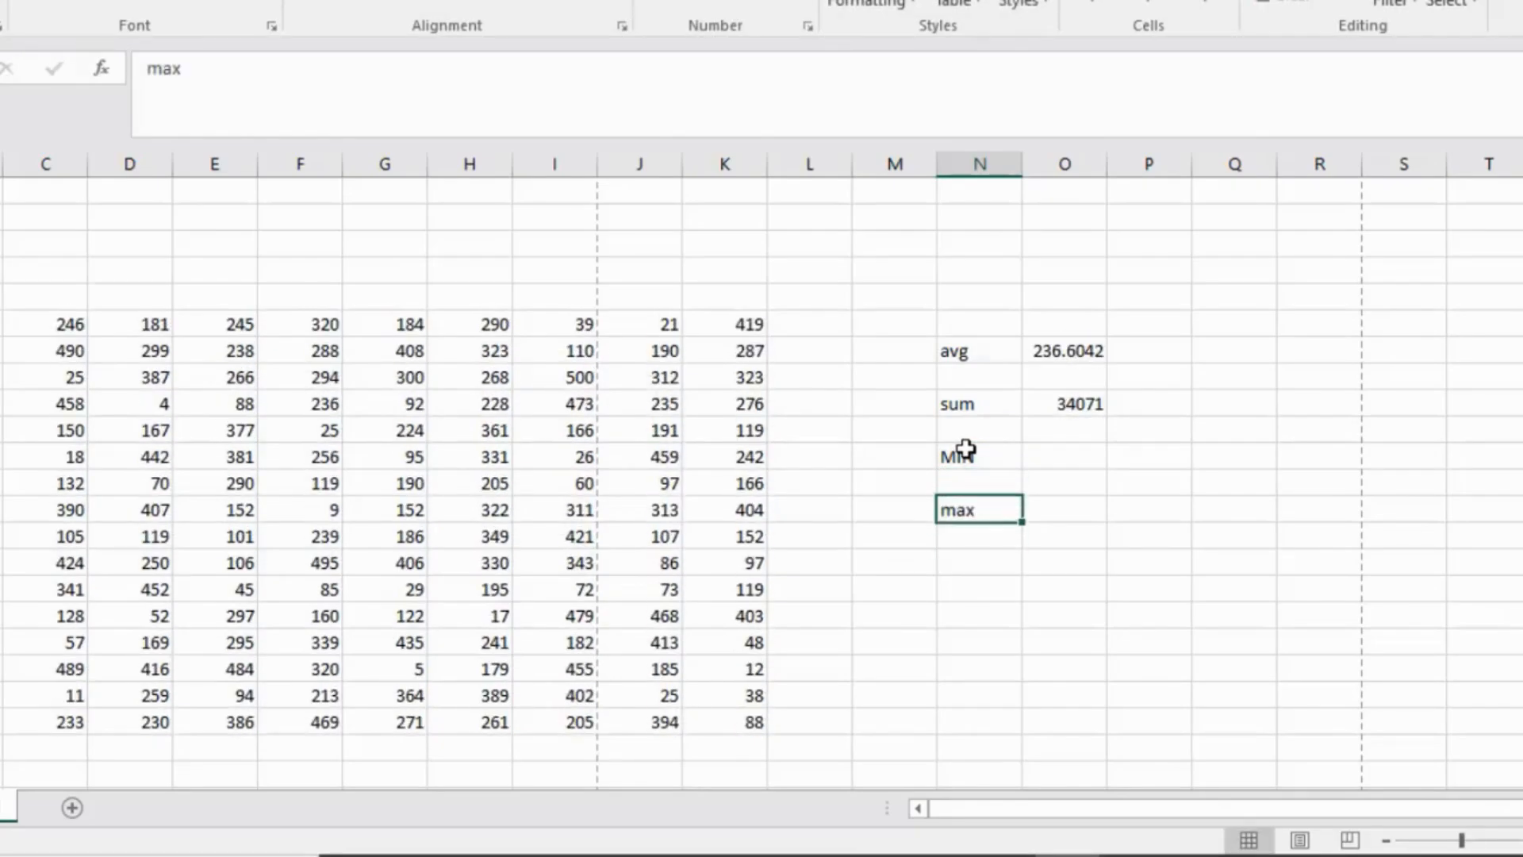
key(Right)
text(=)
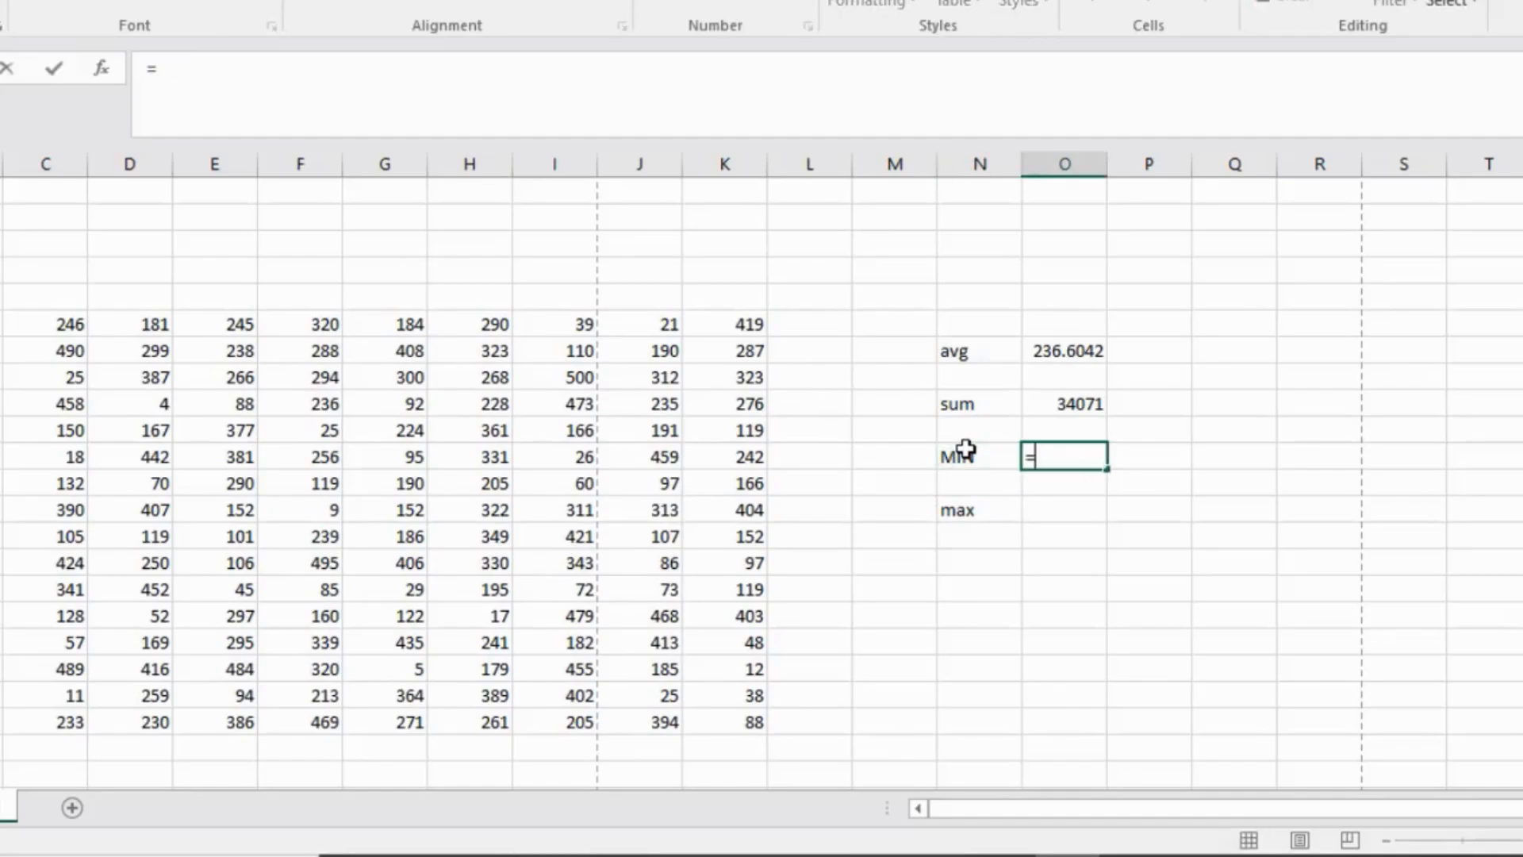
text(min)
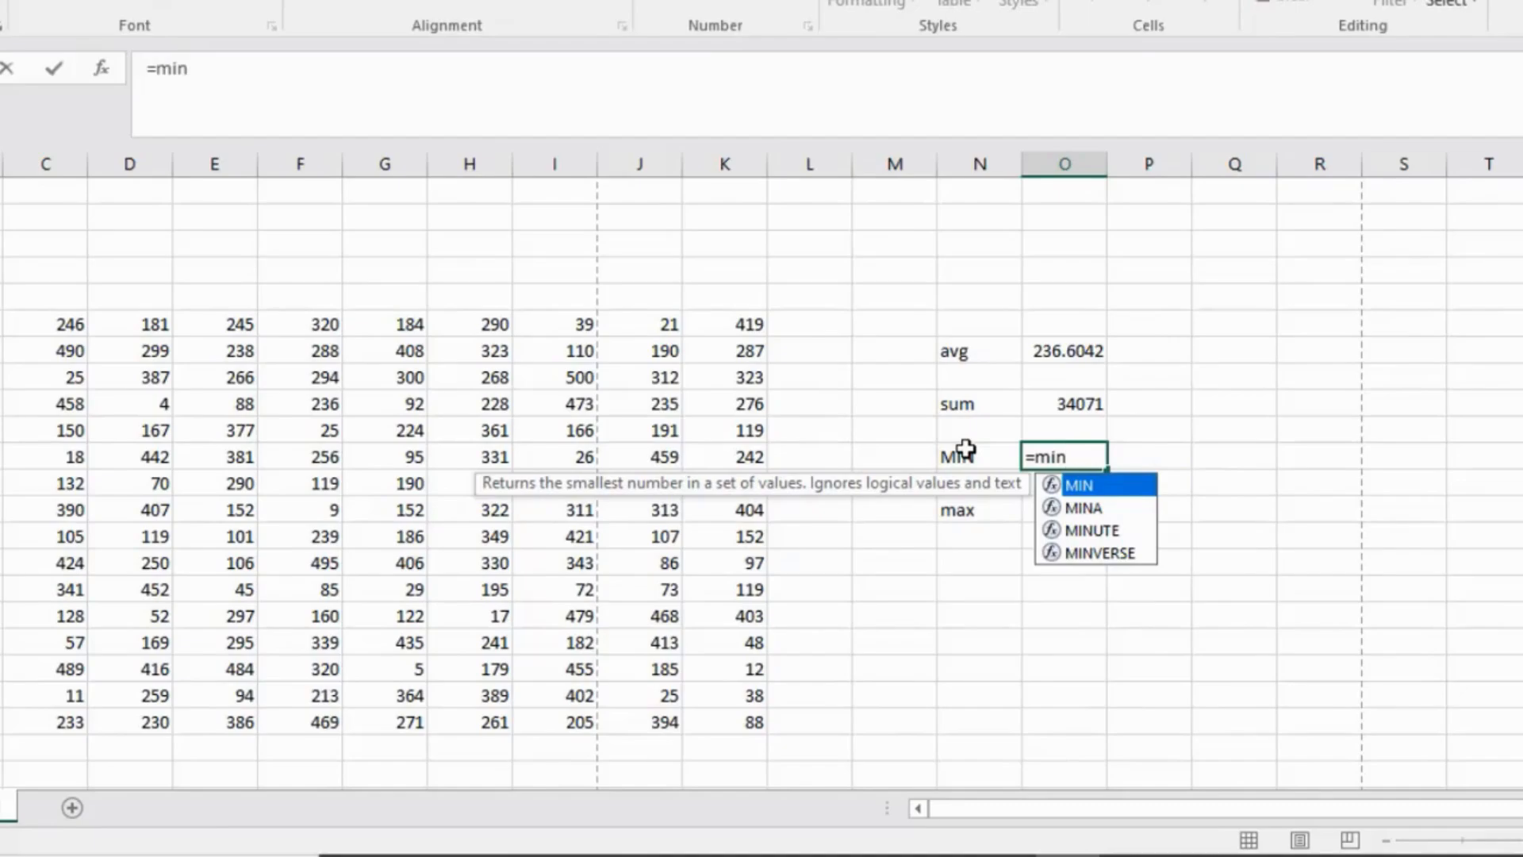
key(Tab)
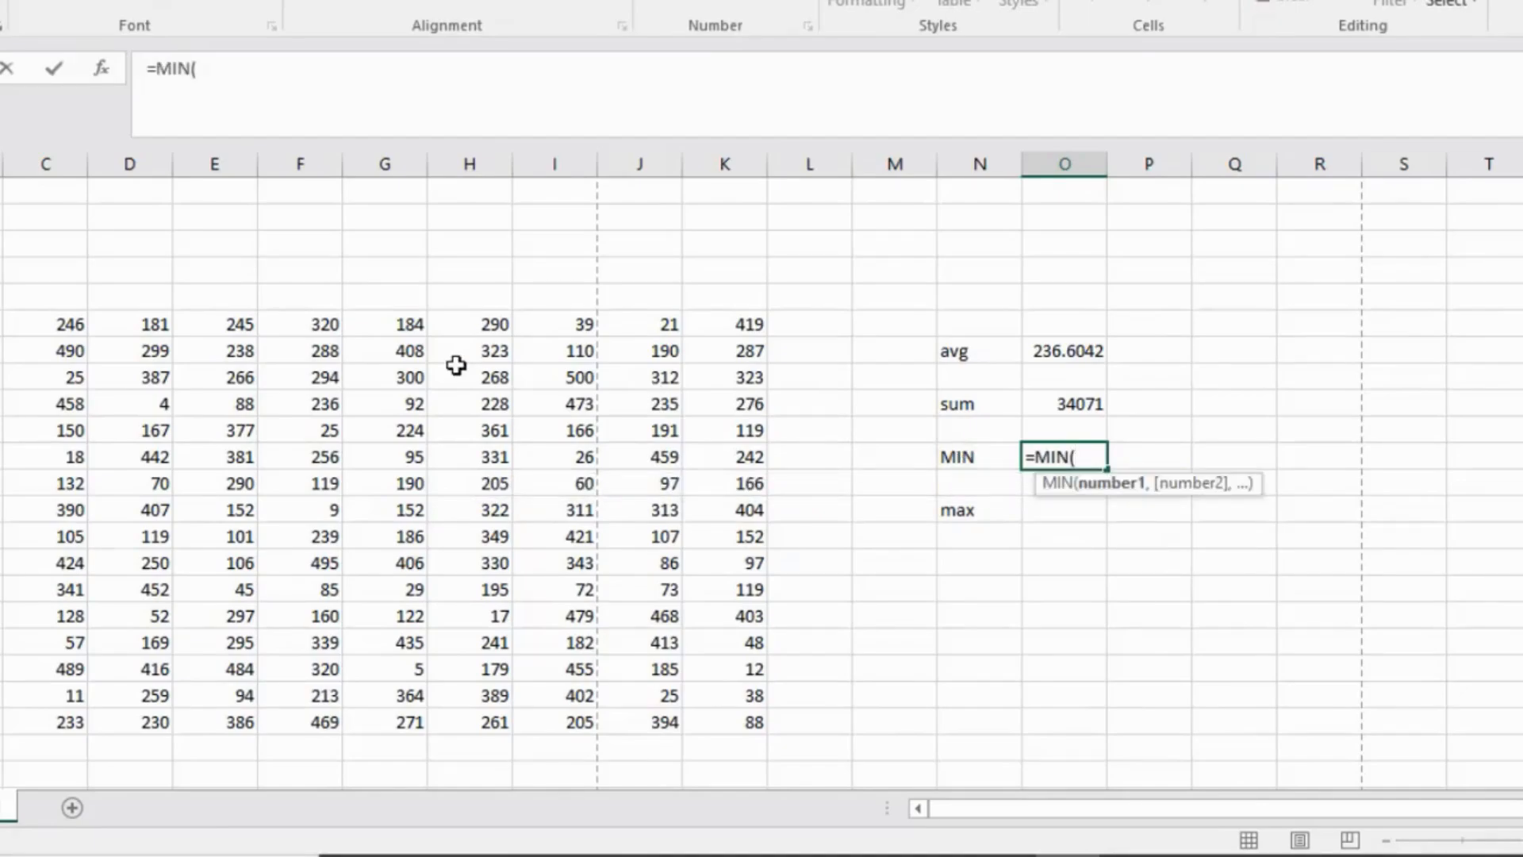
drag(61, 317, 757, 726)
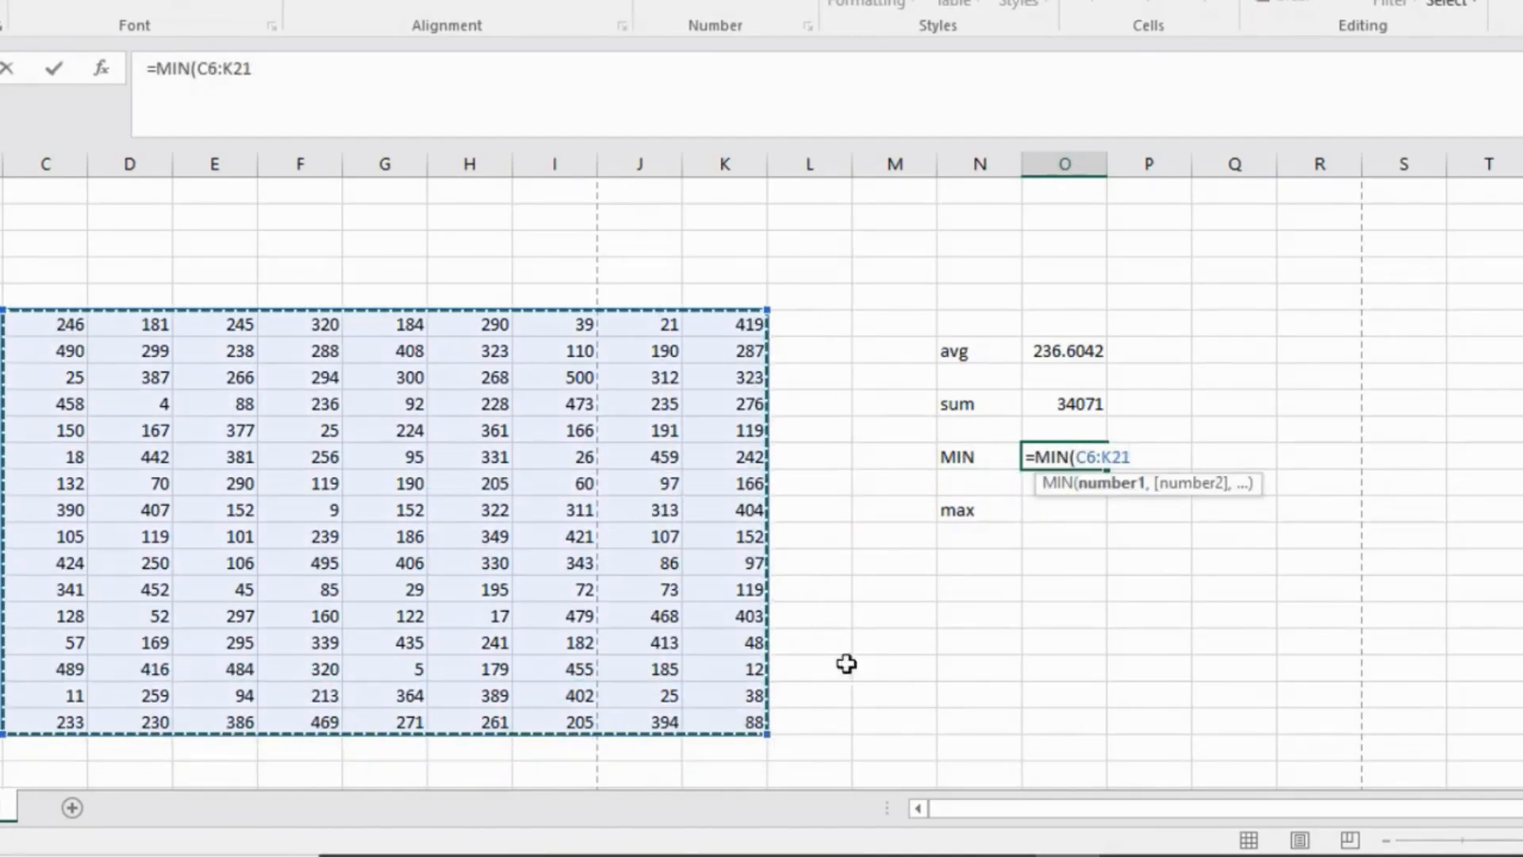
text())
key(ctrl+Return)
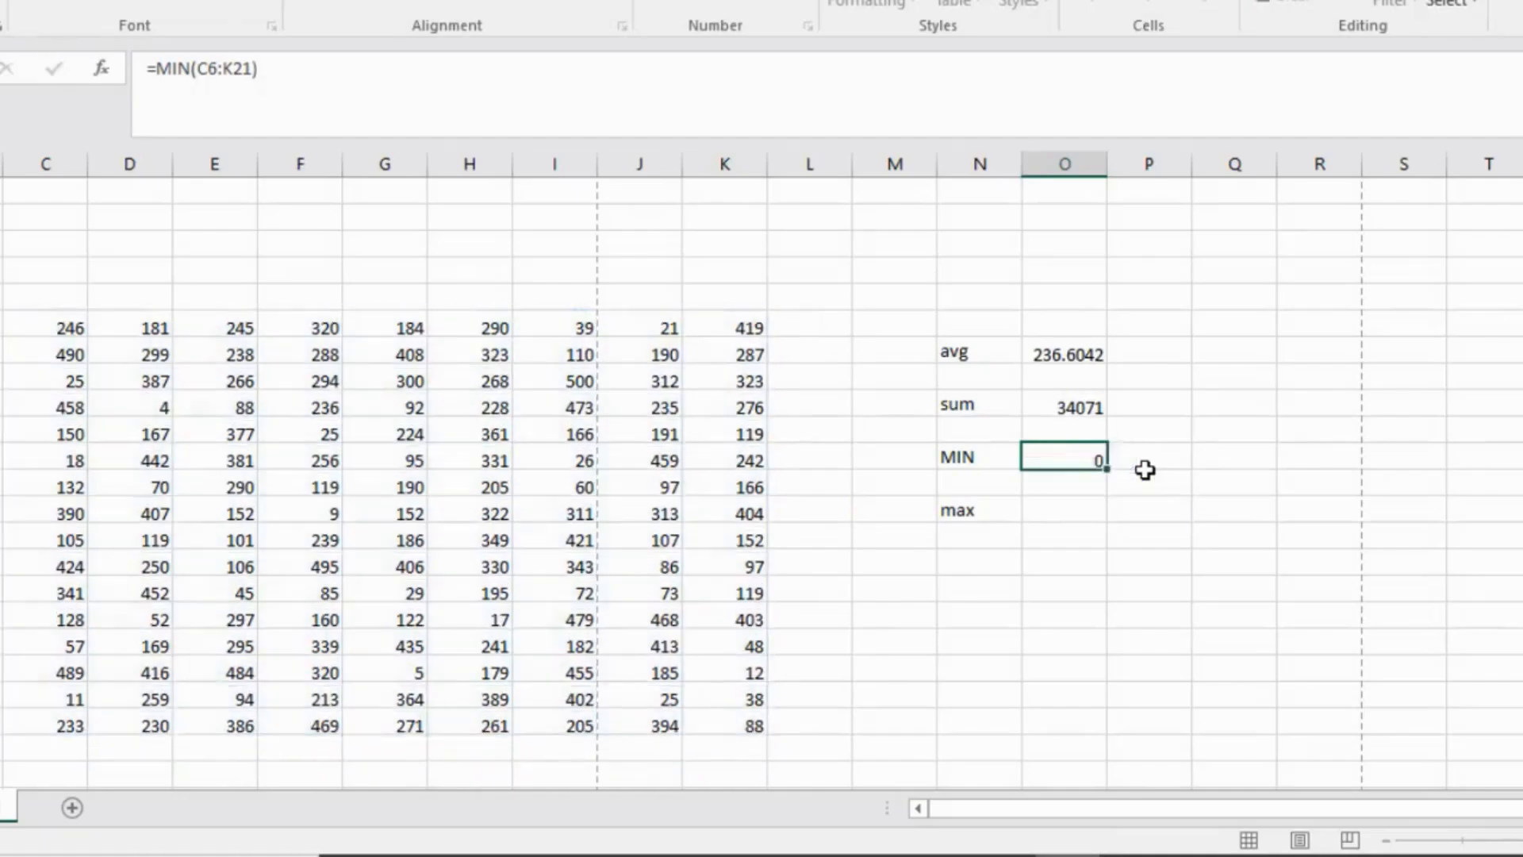
key(Return)
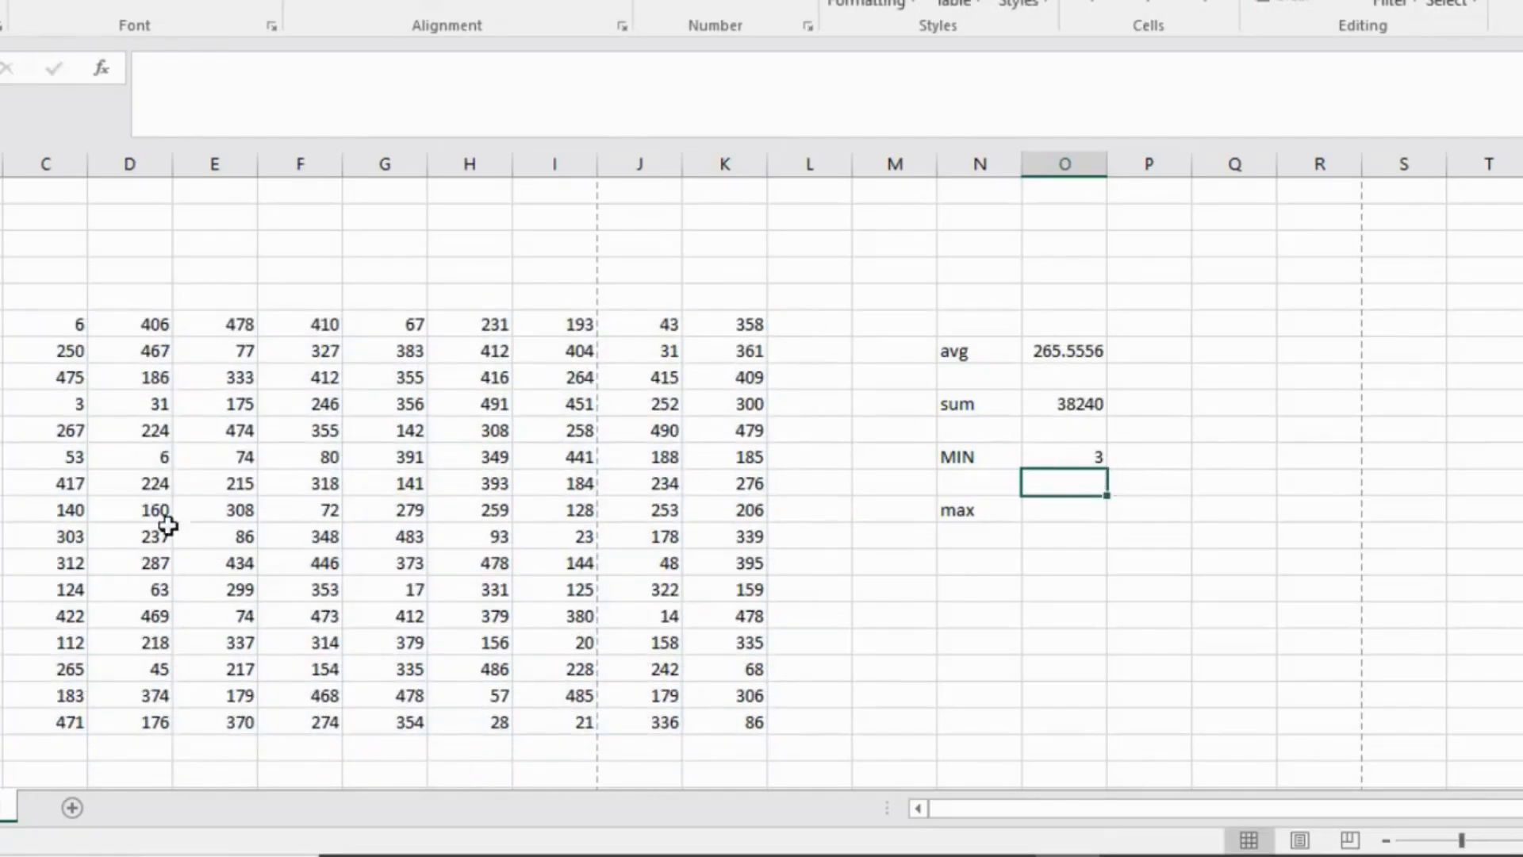
Select cell I12 and refresh the random numbers twice to watch the minimum in O11 update.
click(548, 495)
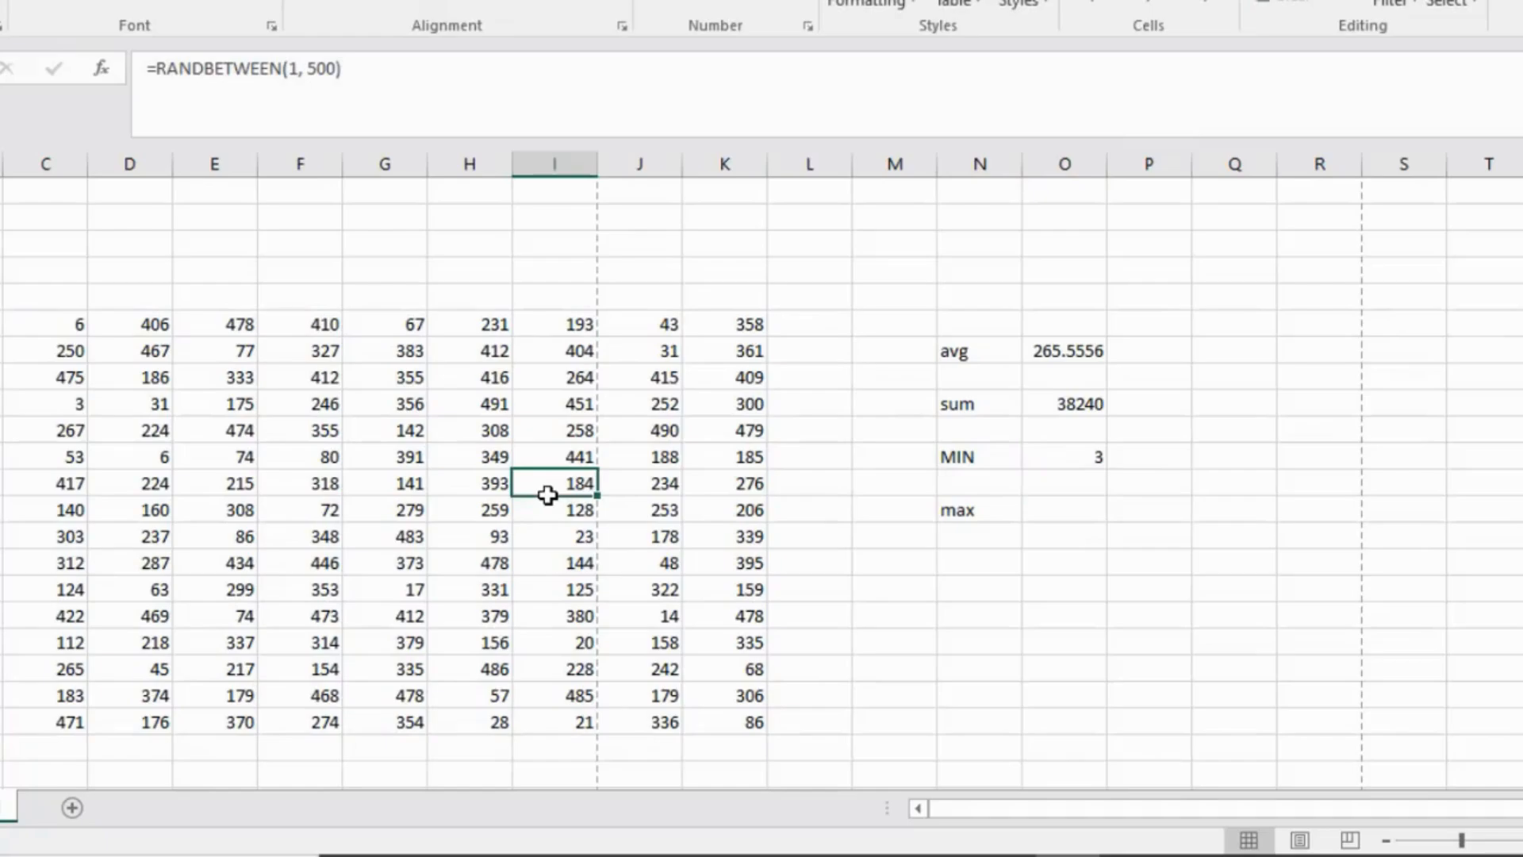
key(F9)
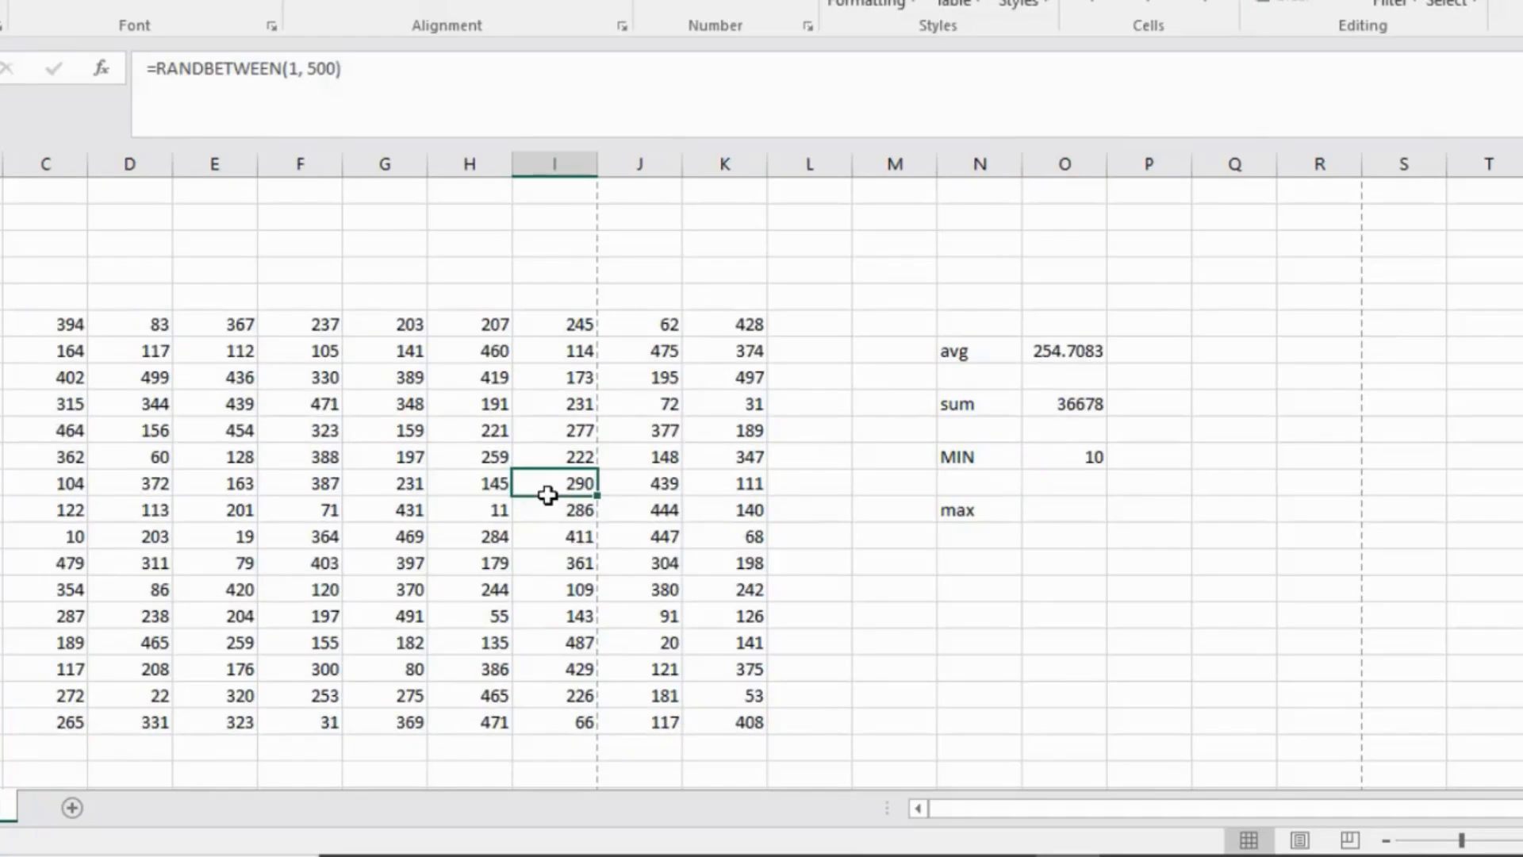
key(F9)
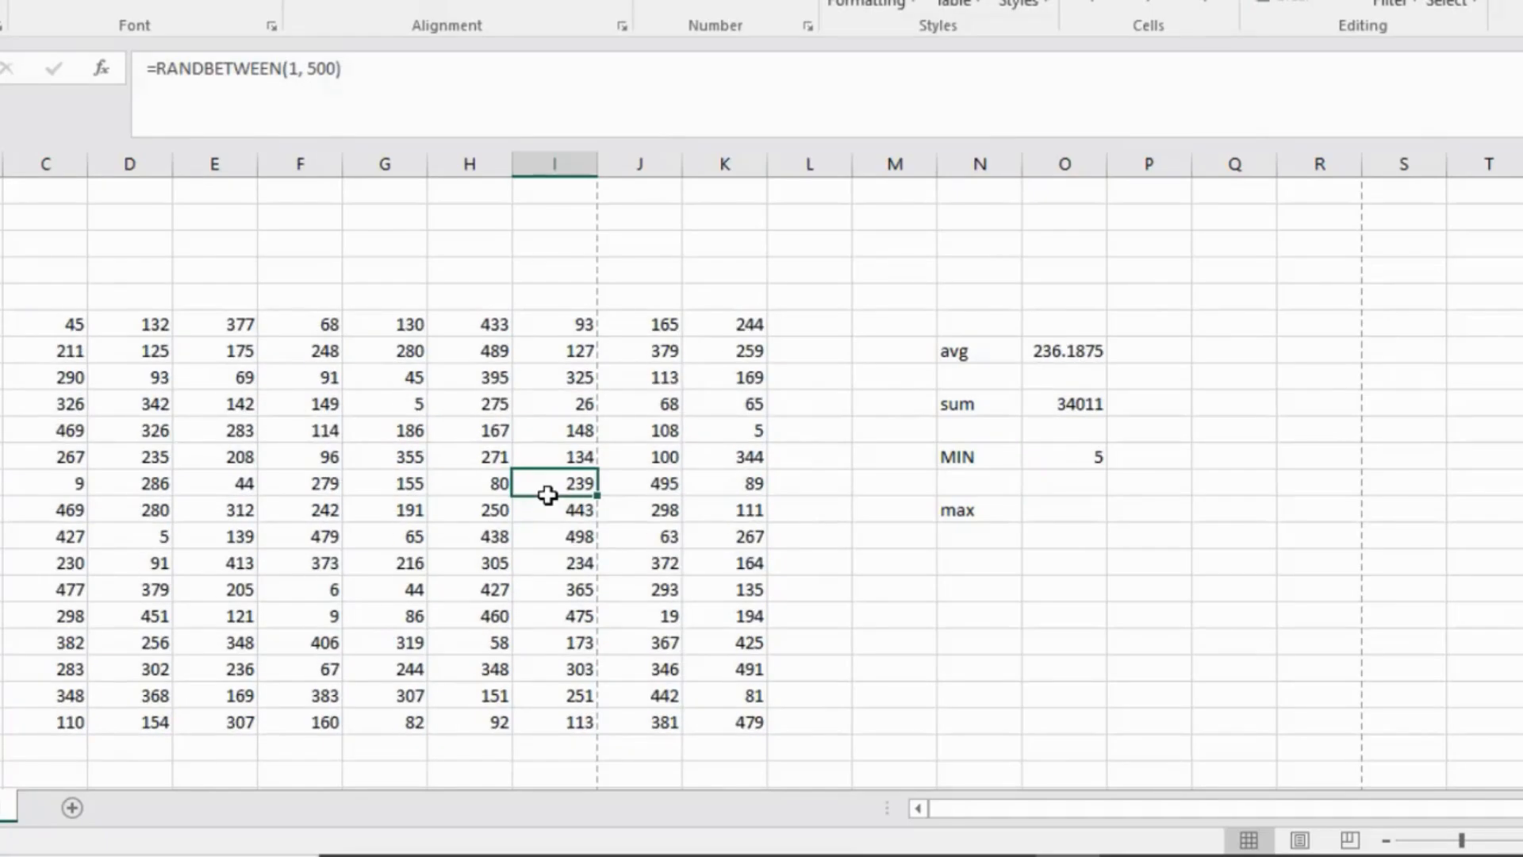
Enter =MAX(C6:K21) in cell O13 to get the largest of the random numbers, and reselect that cell.
click(1063, 510)
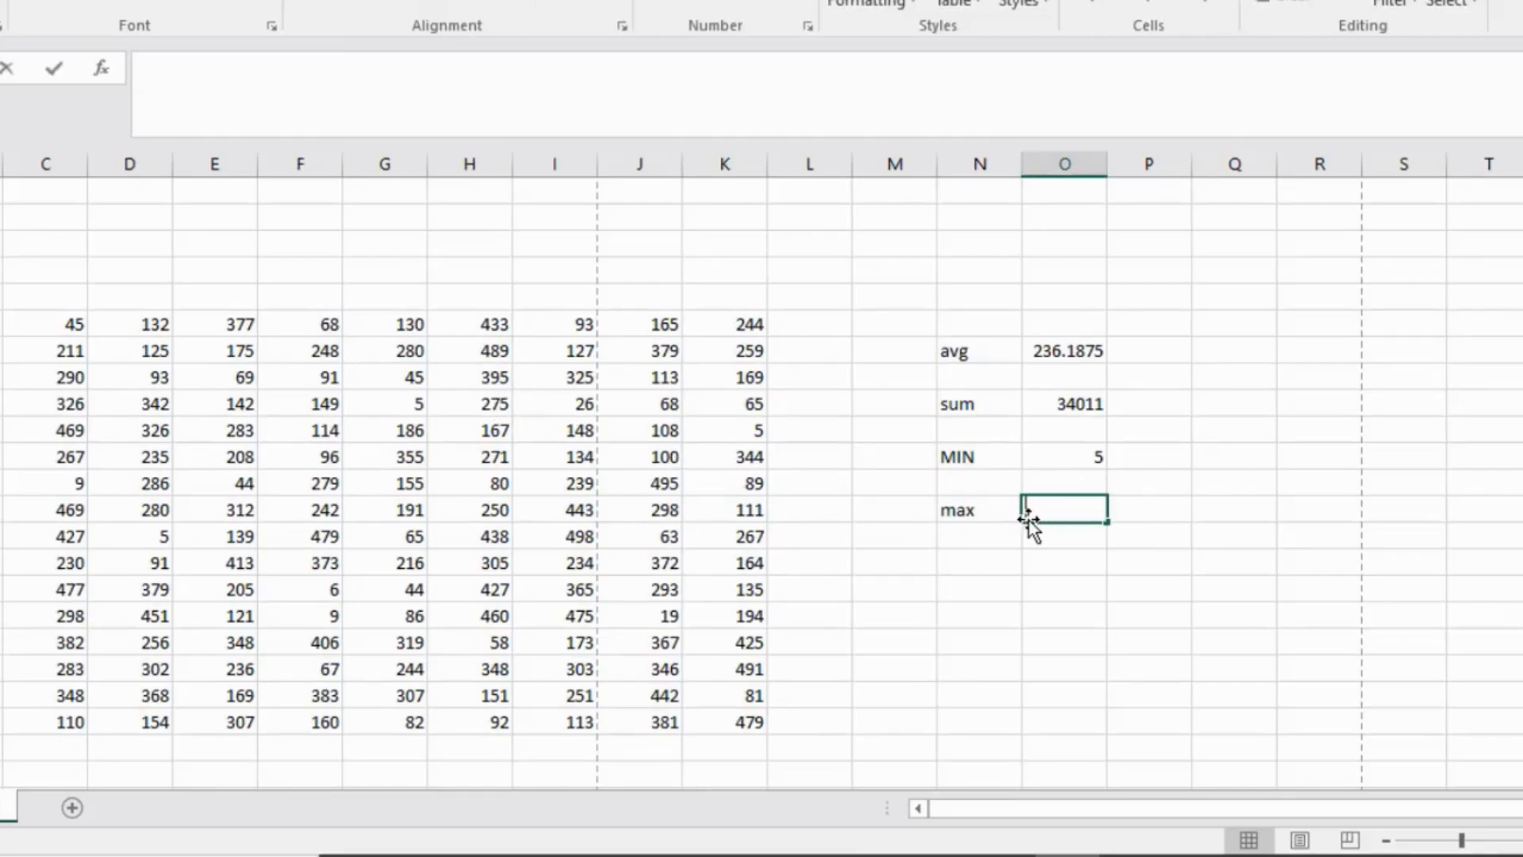
text(=)
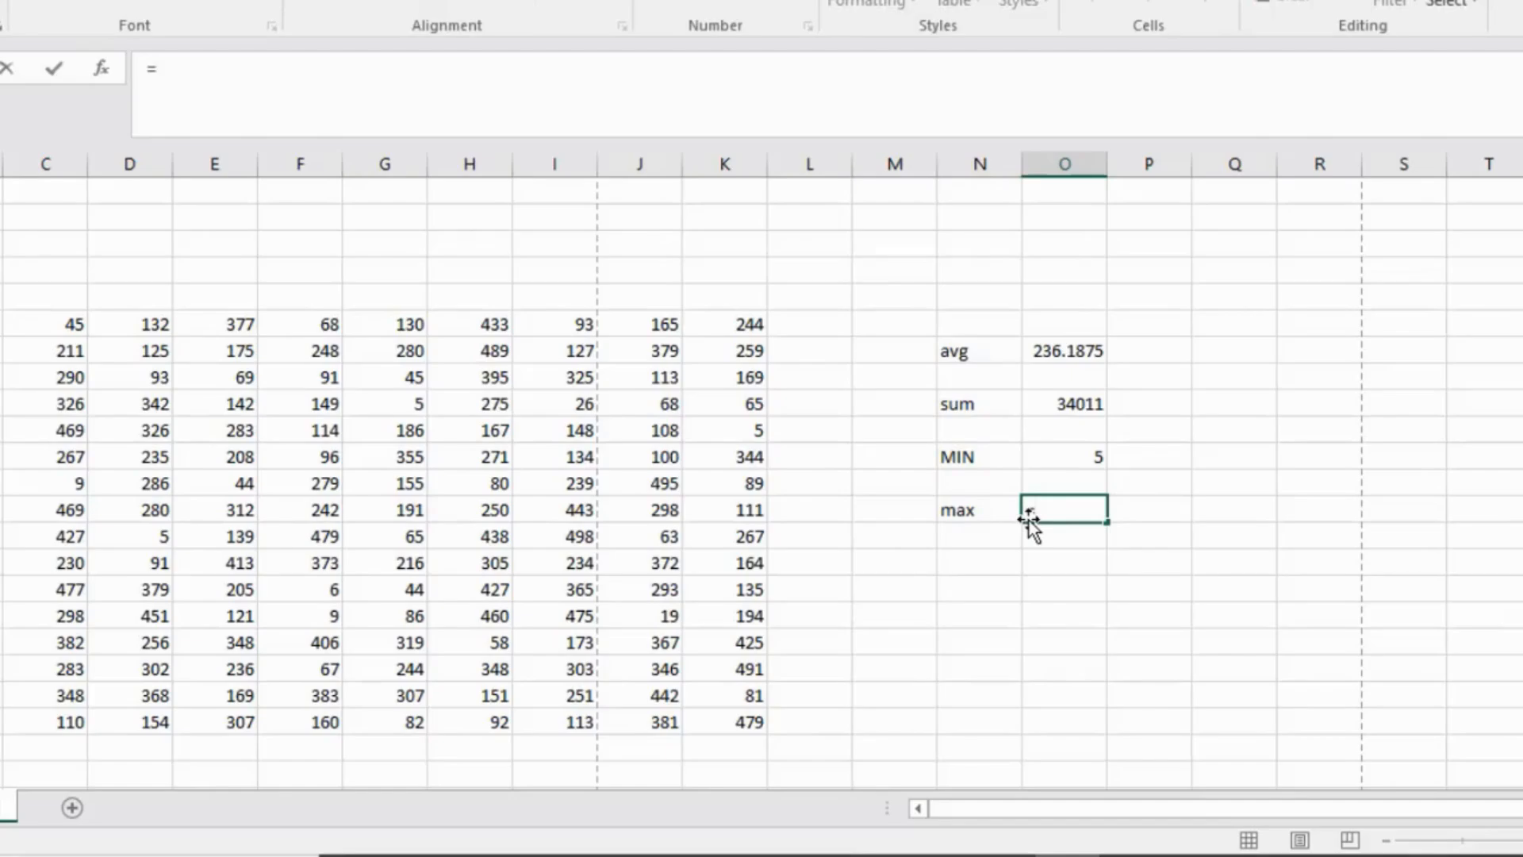
text(max)
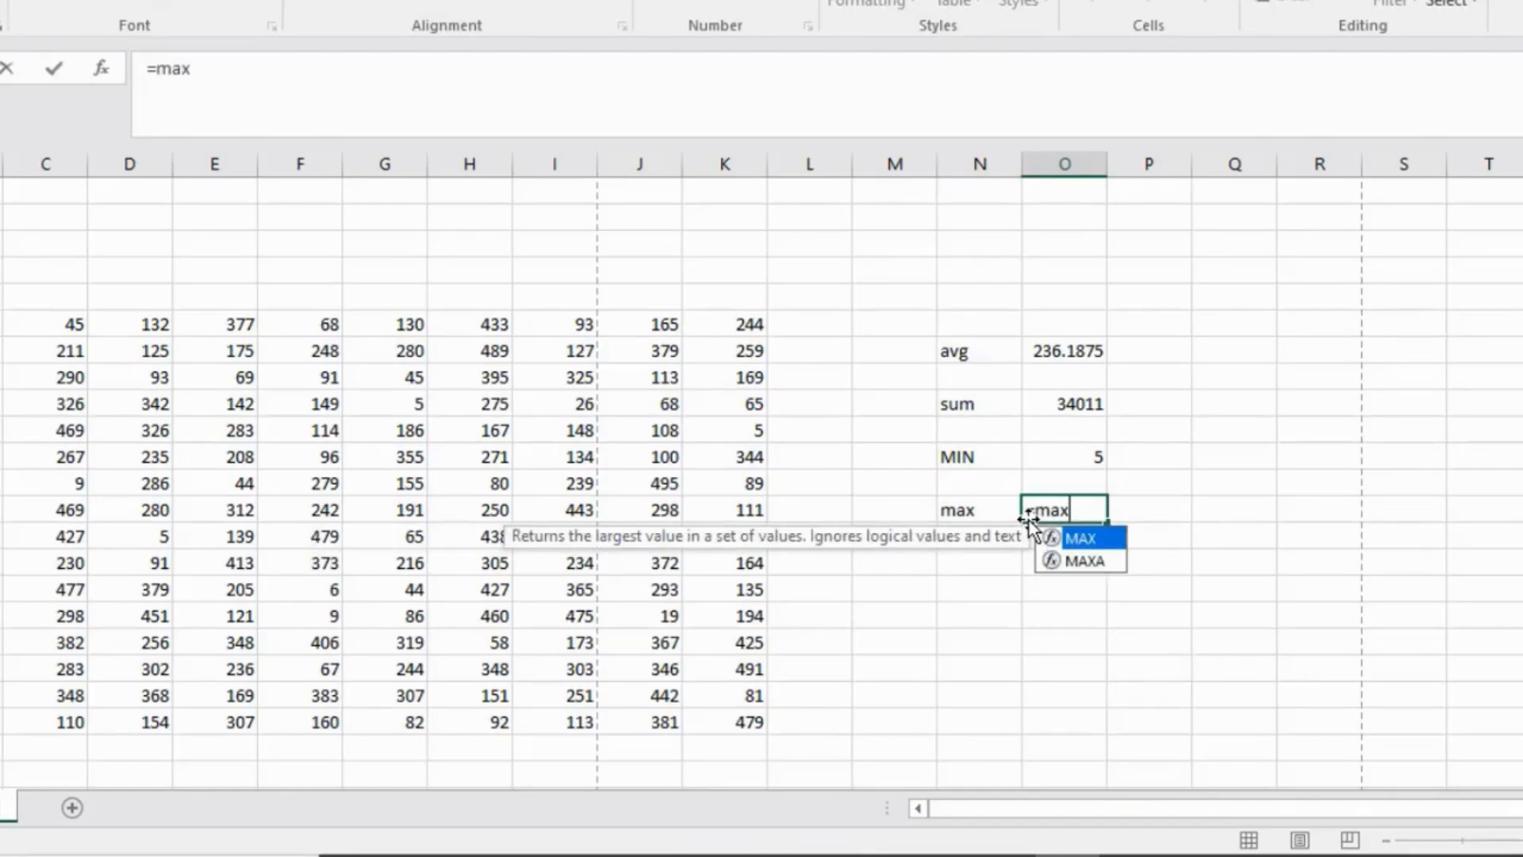
key(Tab)
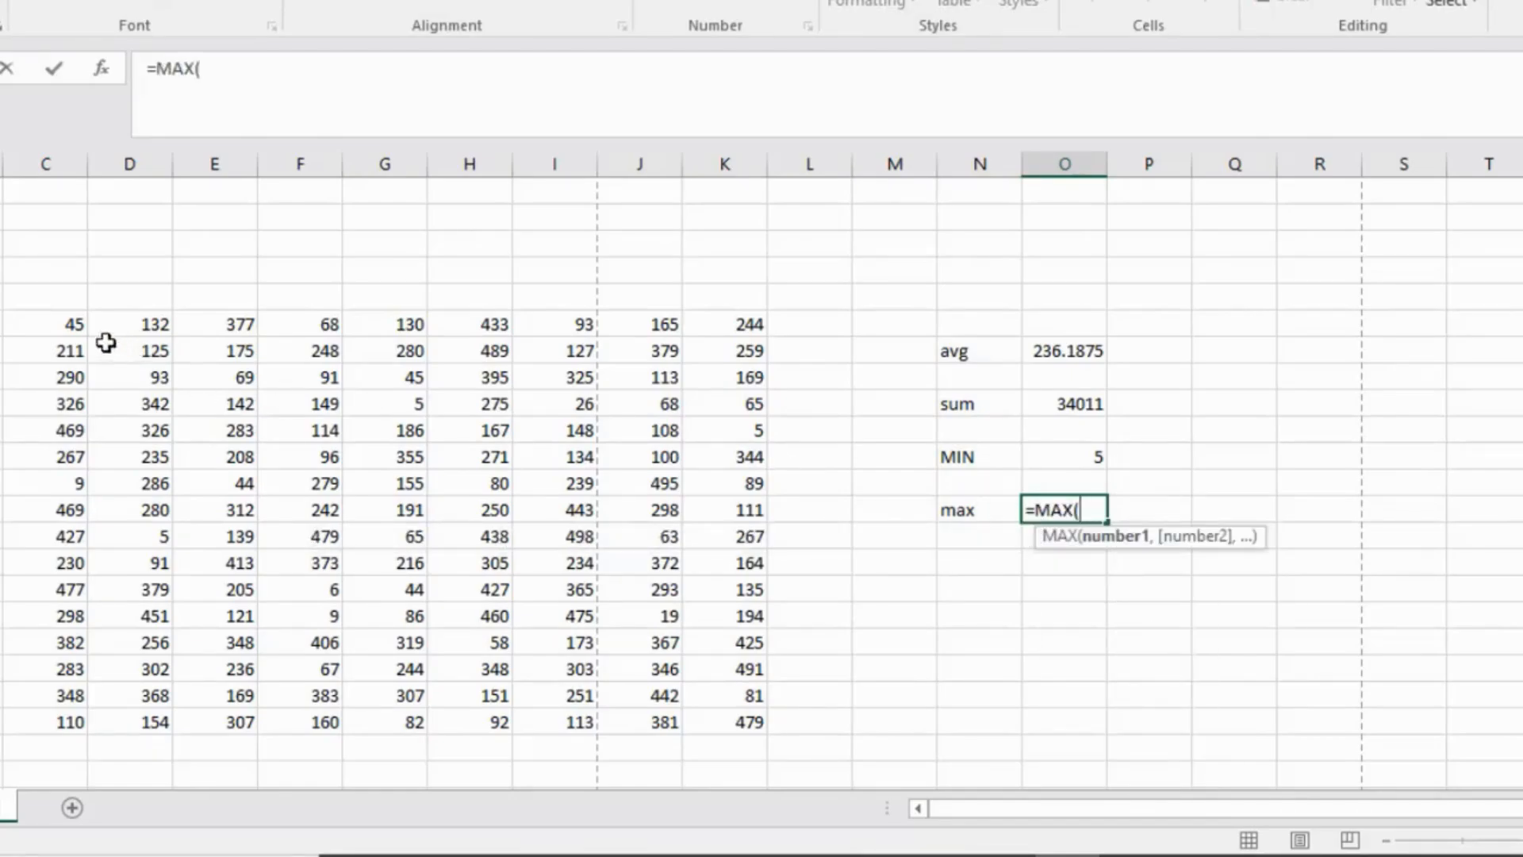
drag(76, 337, 731, 727)
text())
key(Return)
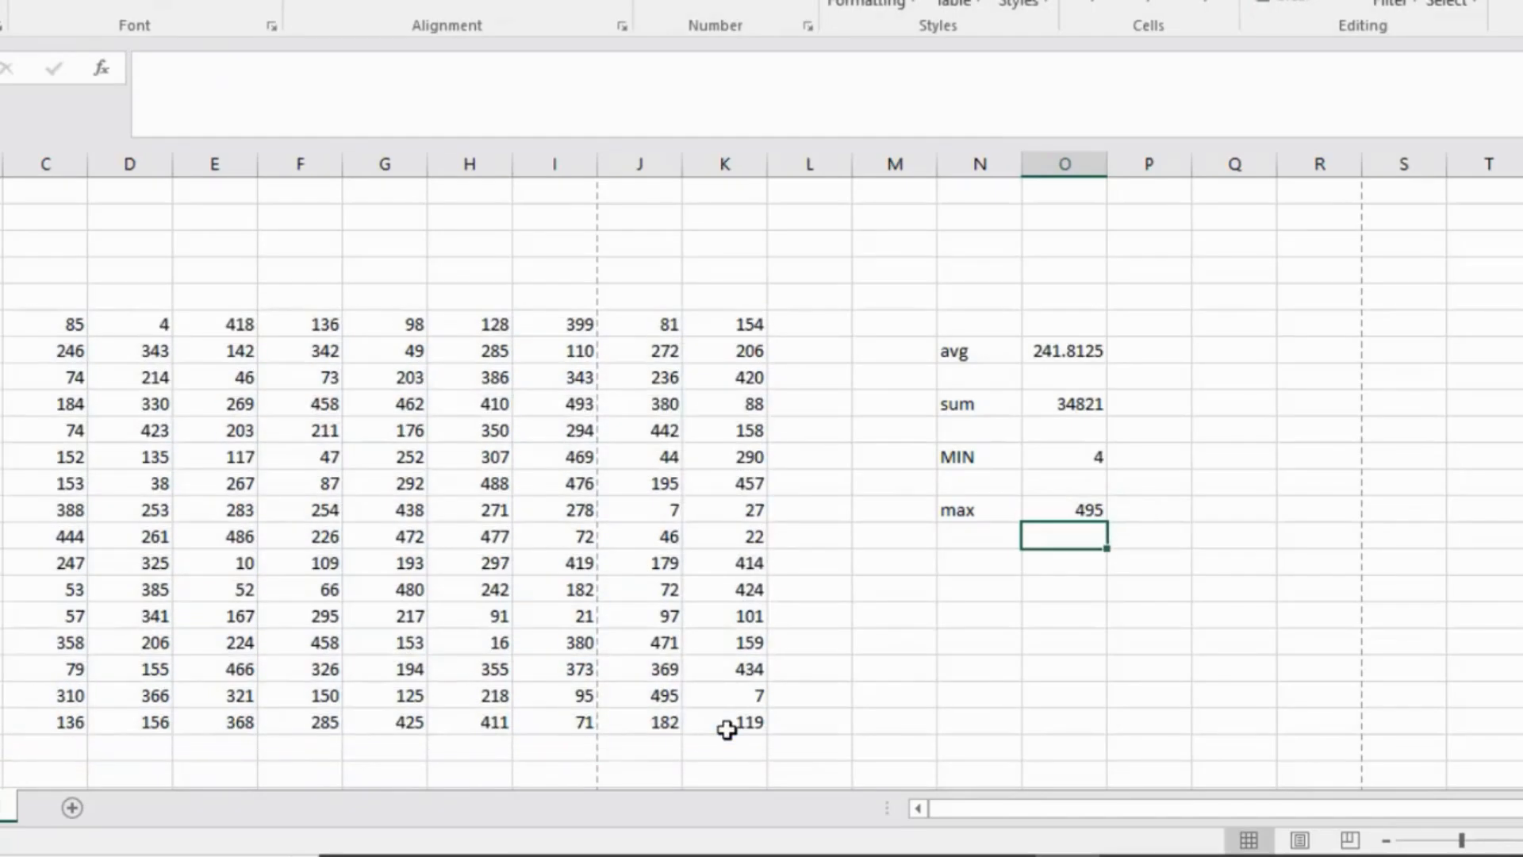
click(1065, 510)
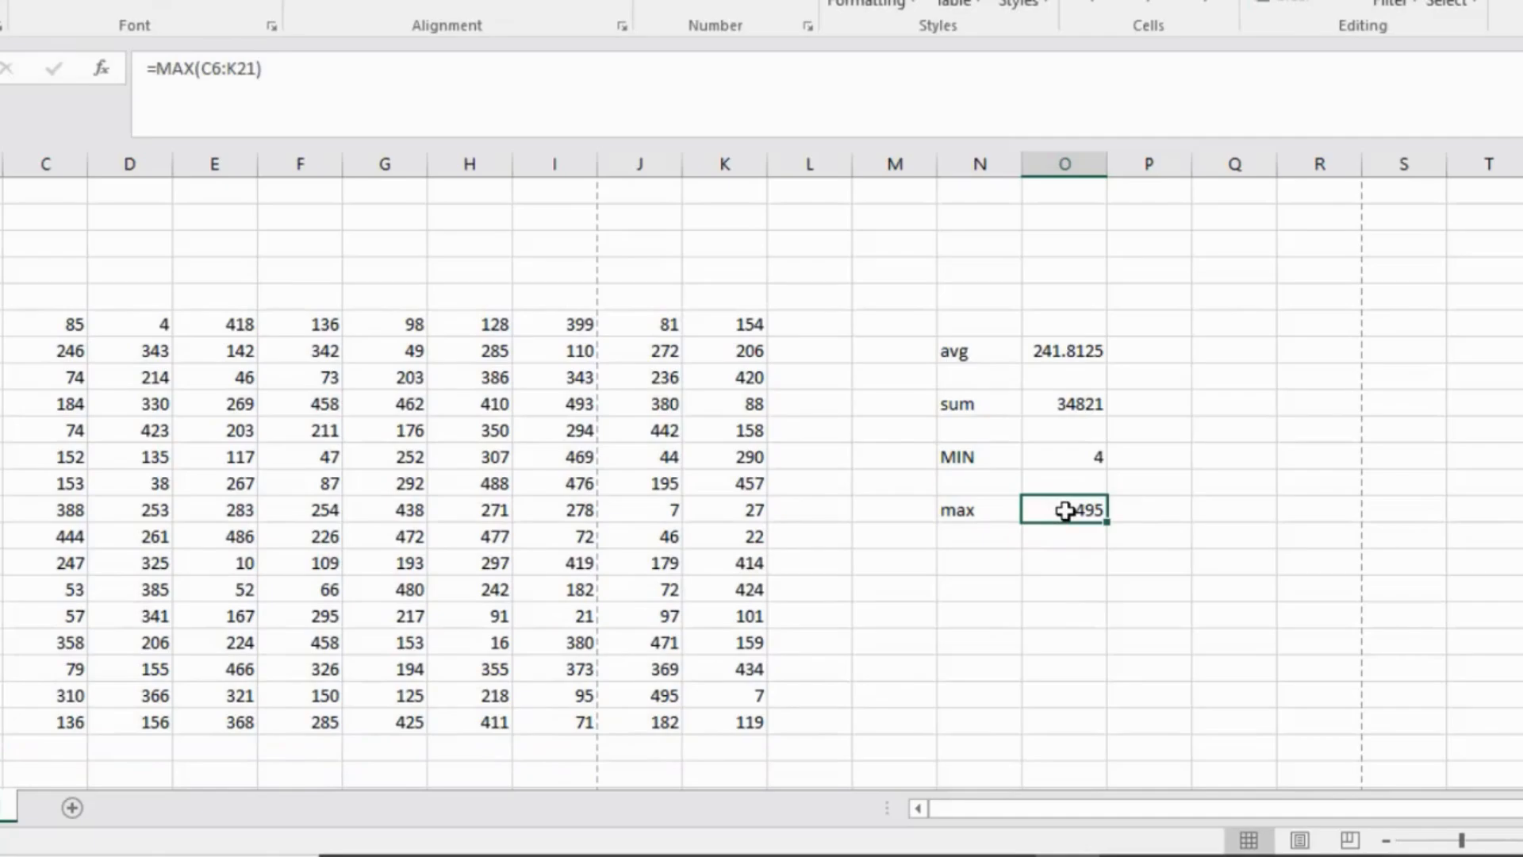
Select cell H13 and recalculate the random numbers repeatedly to watch the average, sum, minimum and maximum update.
click(469, 506)
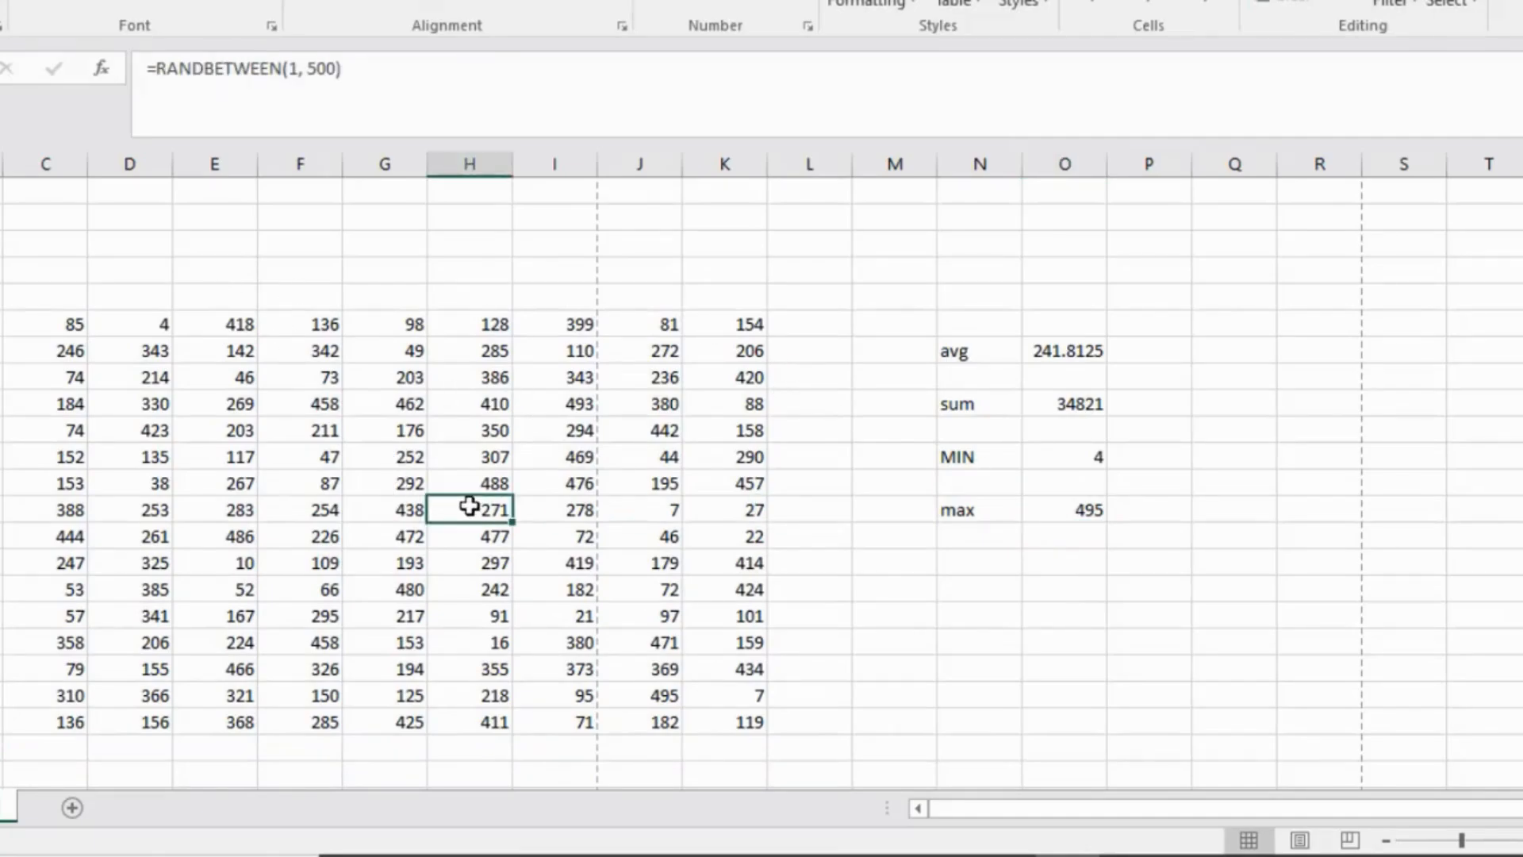
key(F9)
key(F9)
key(F9)
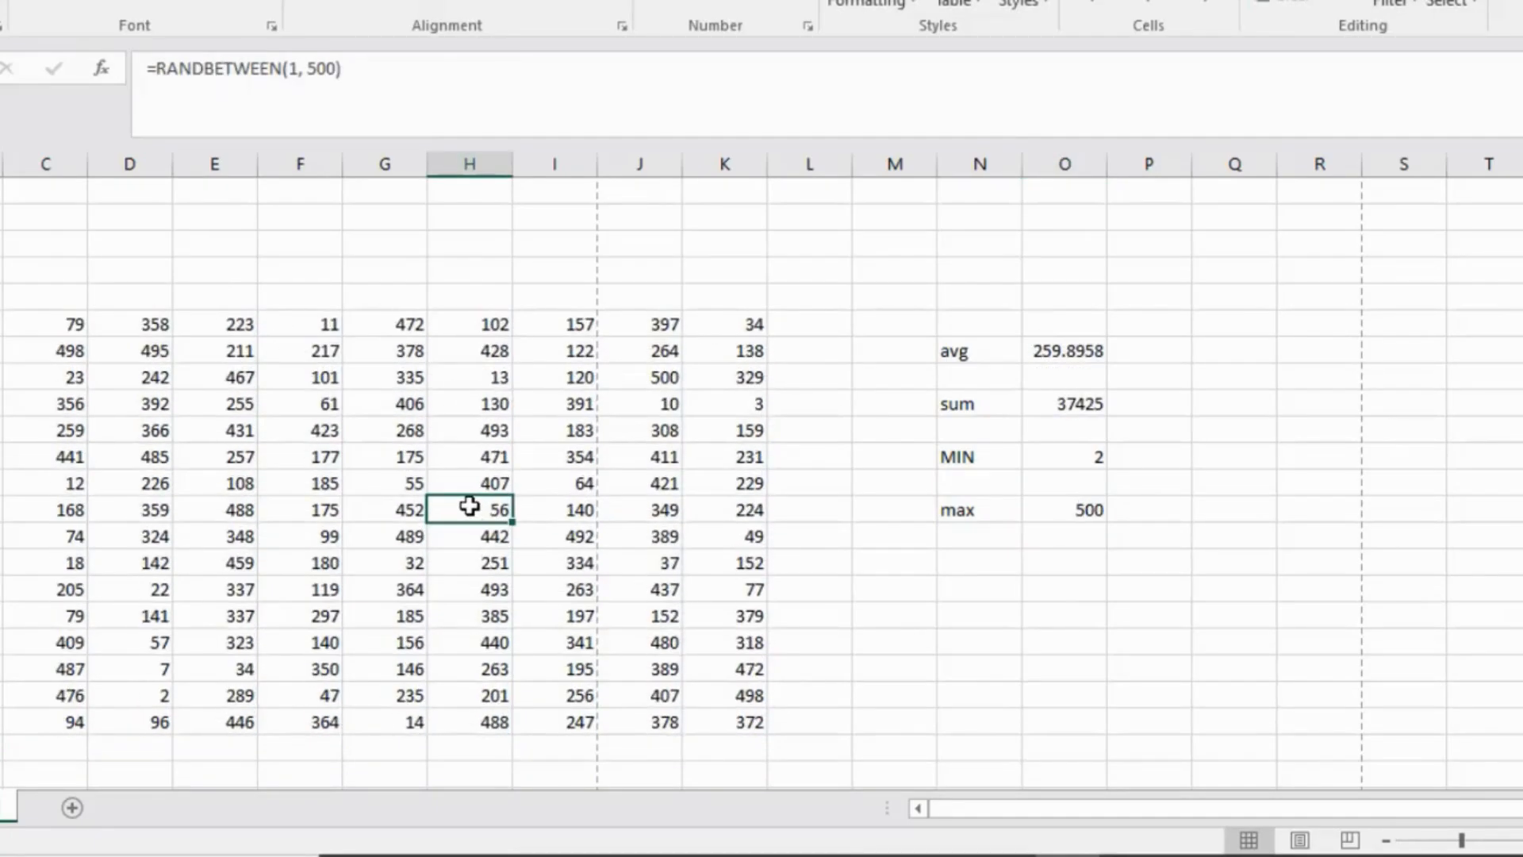
key(F9)
key(F9)
key(F9)
key(F9)
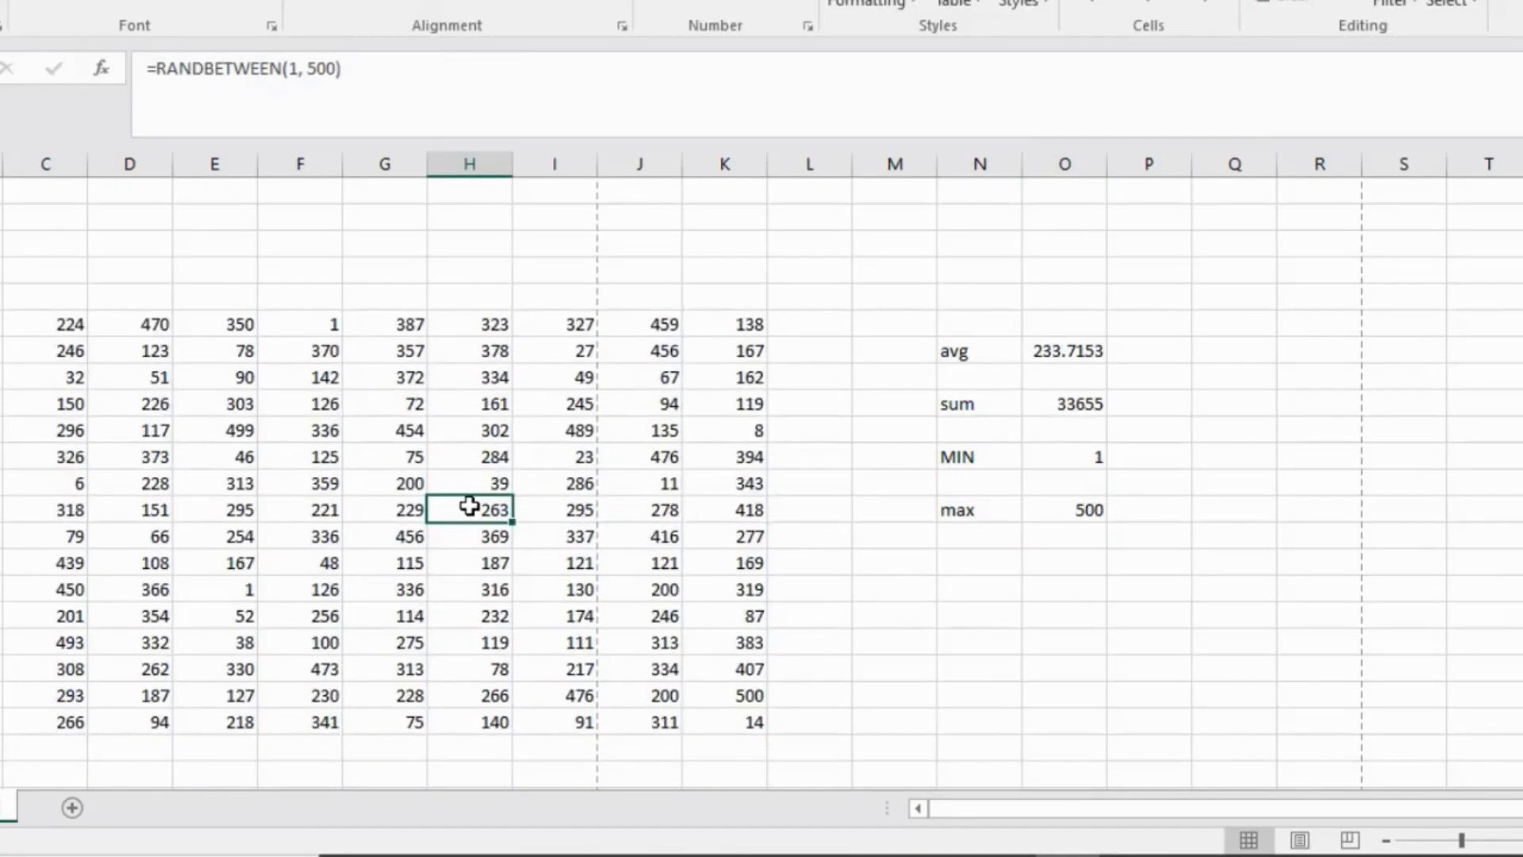
key(F9)
key(F9)
key(F9)
key(F9)
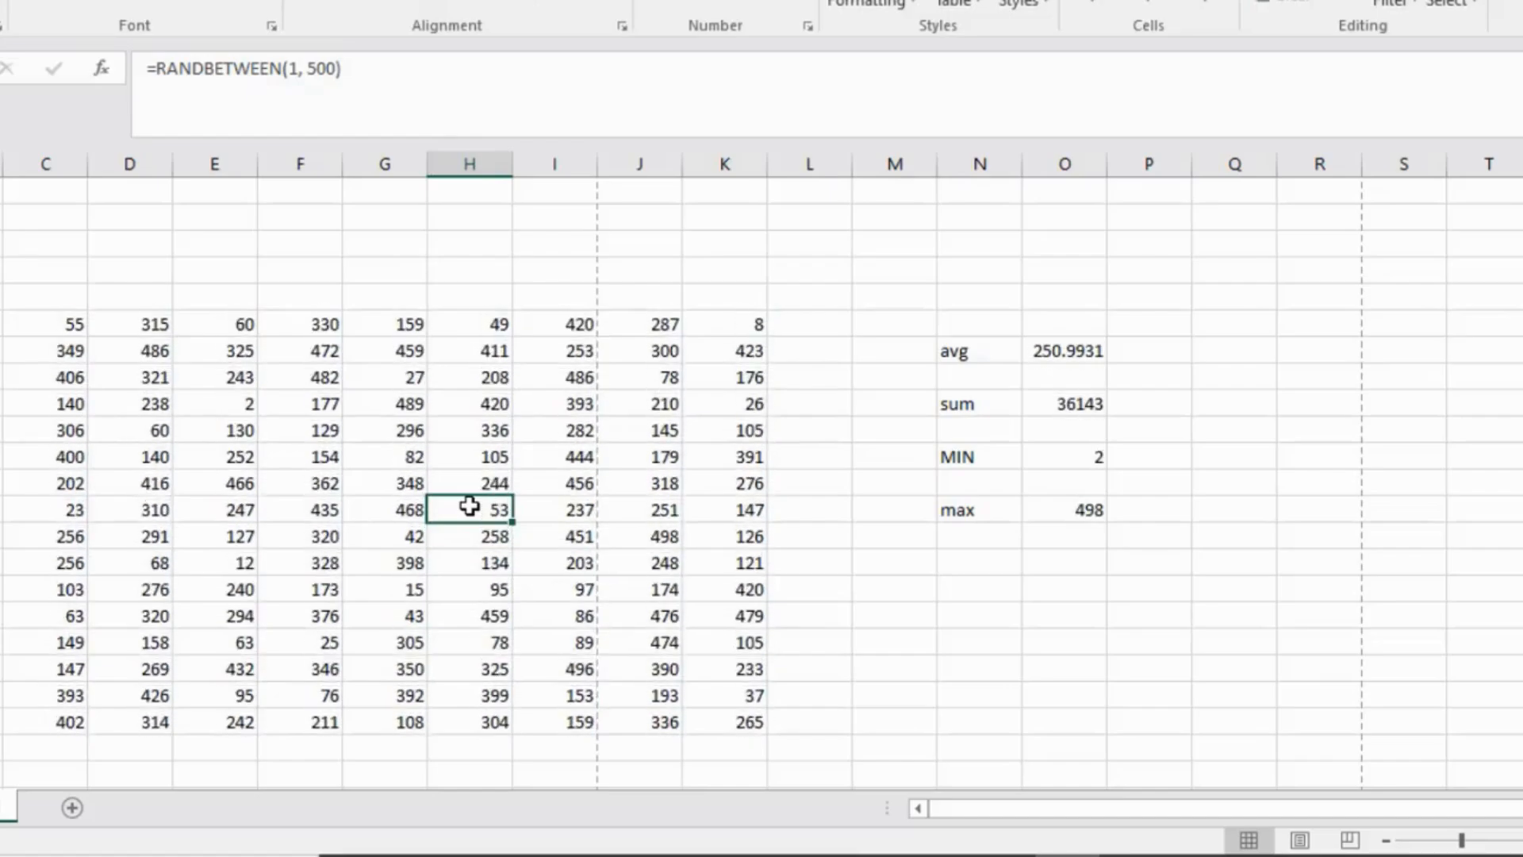
key(F9)
key(F9)
key(F9)
key(F9)
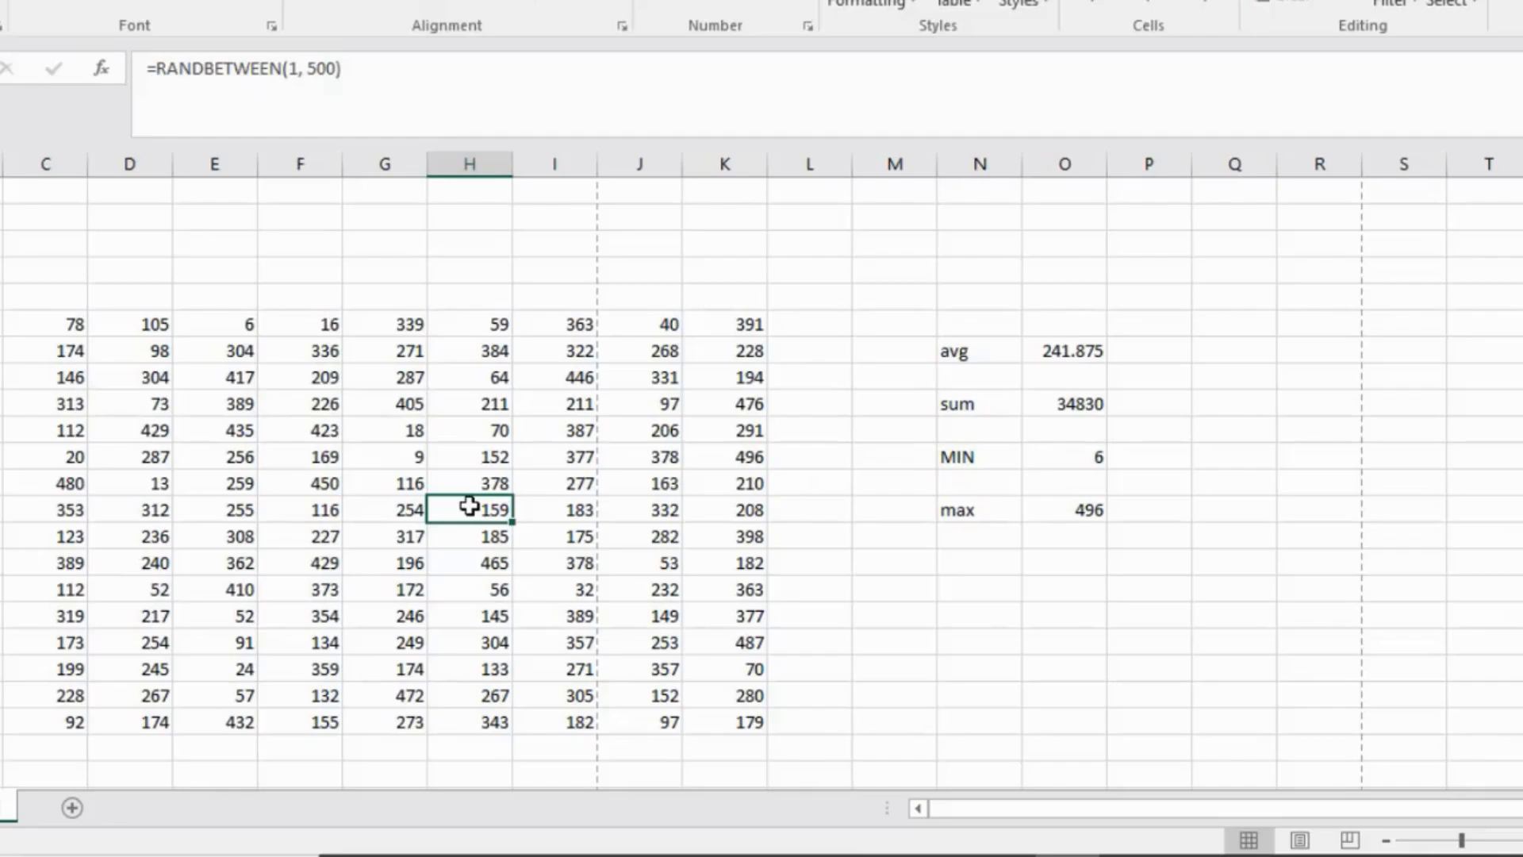
Label cell N15 as count and enter =COUNT(C6:K21) in cell O15 to count the random numbers.
click(985, 568)
text(count)
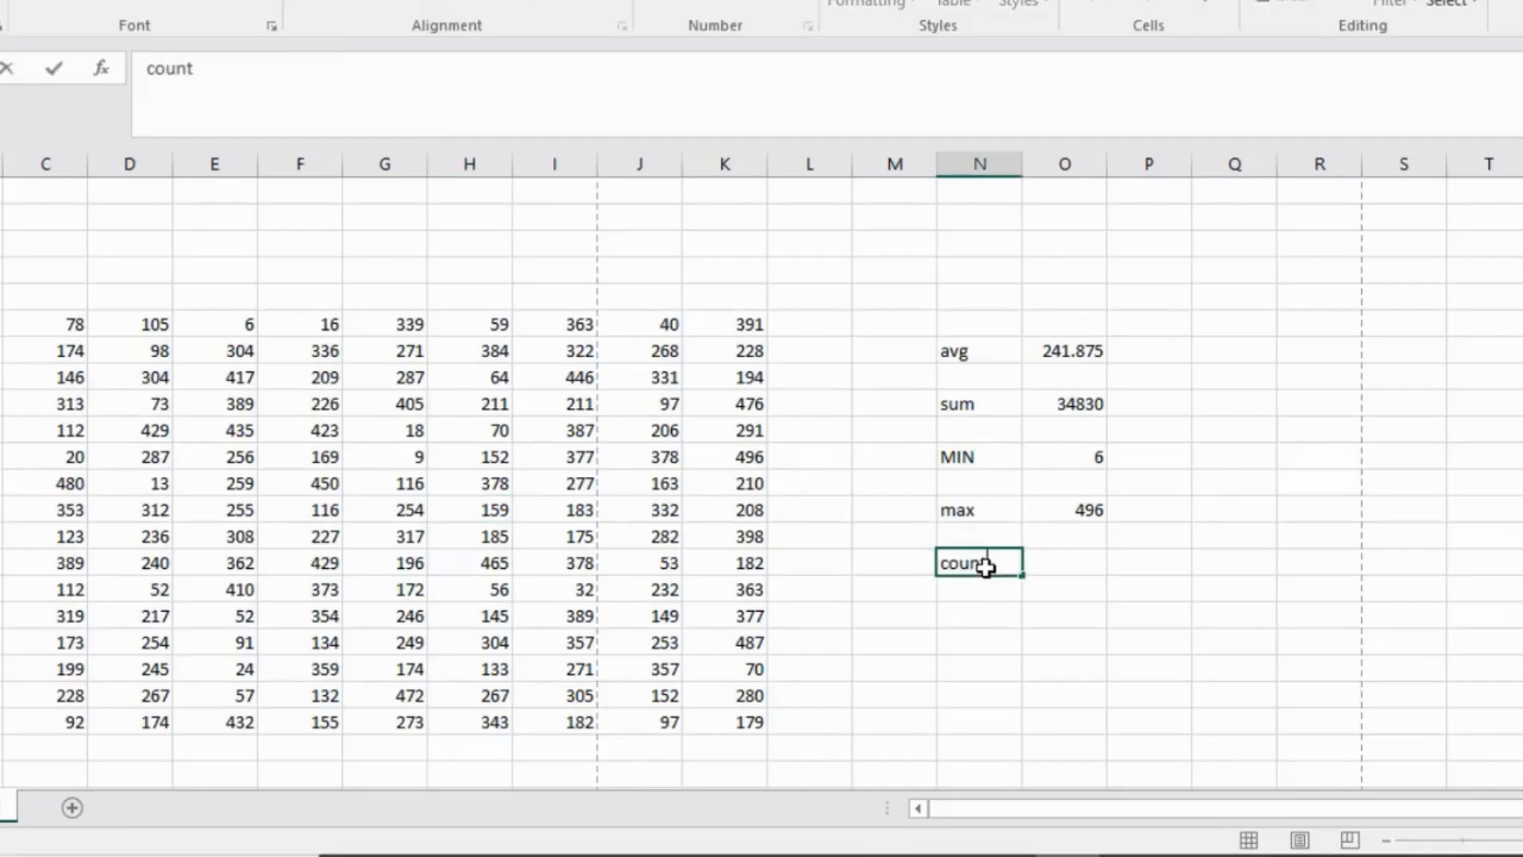
key(Tab)
text(=)
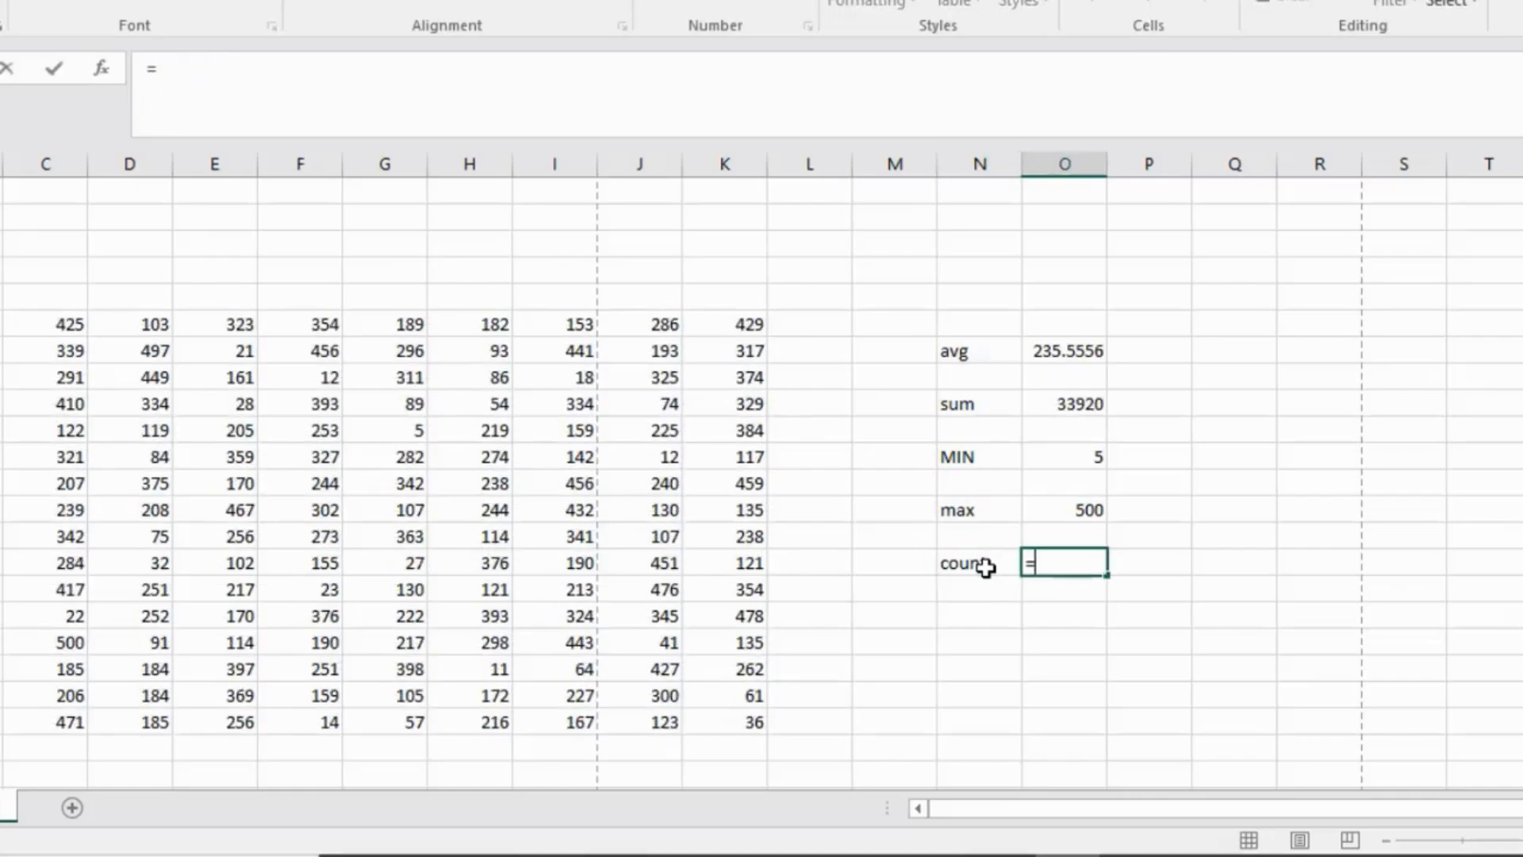
text(cou)
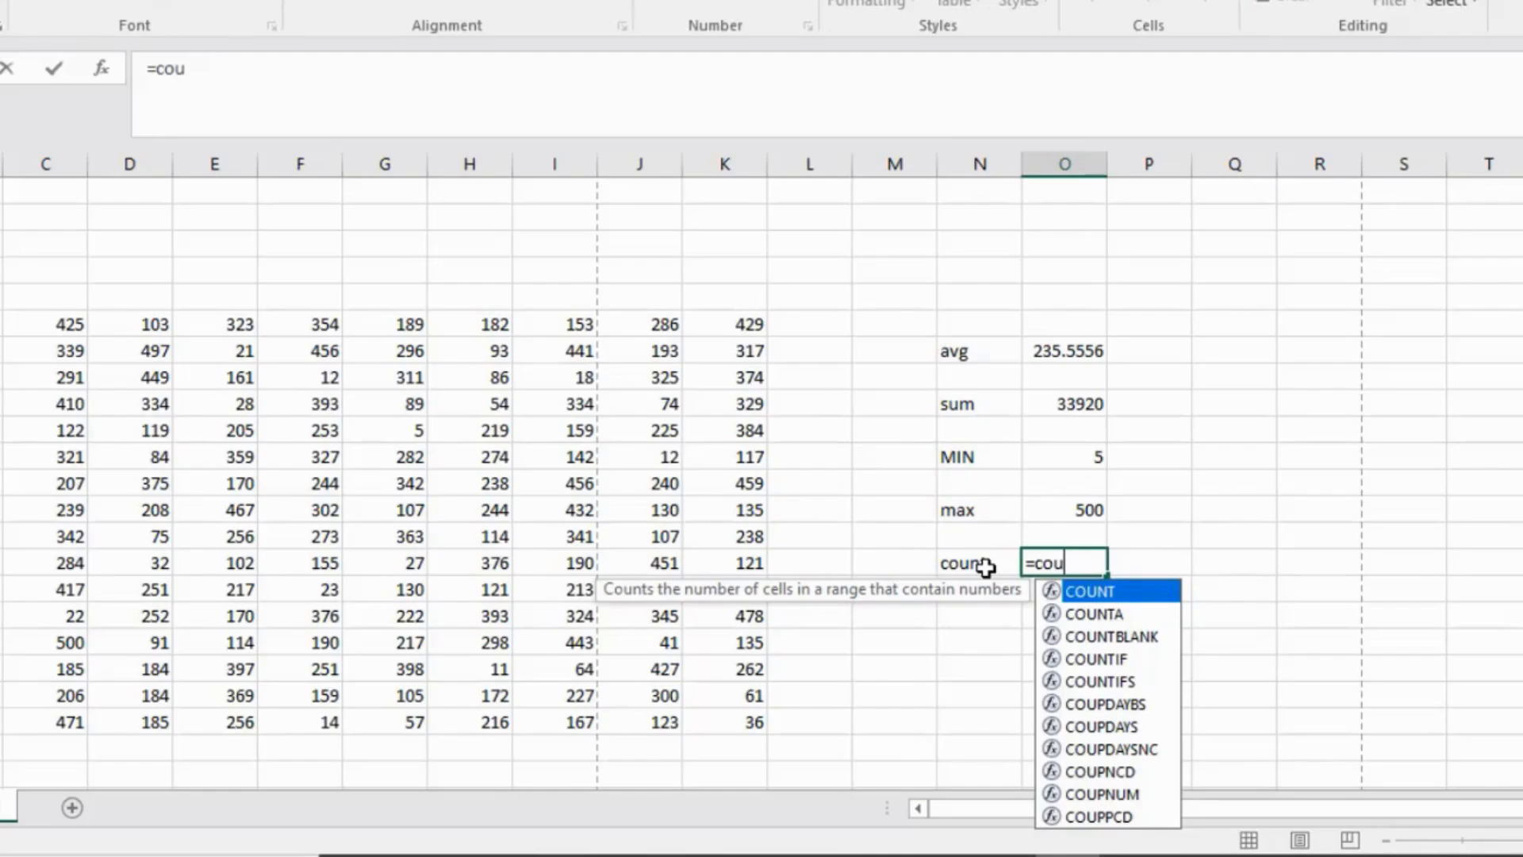
key(Tab)
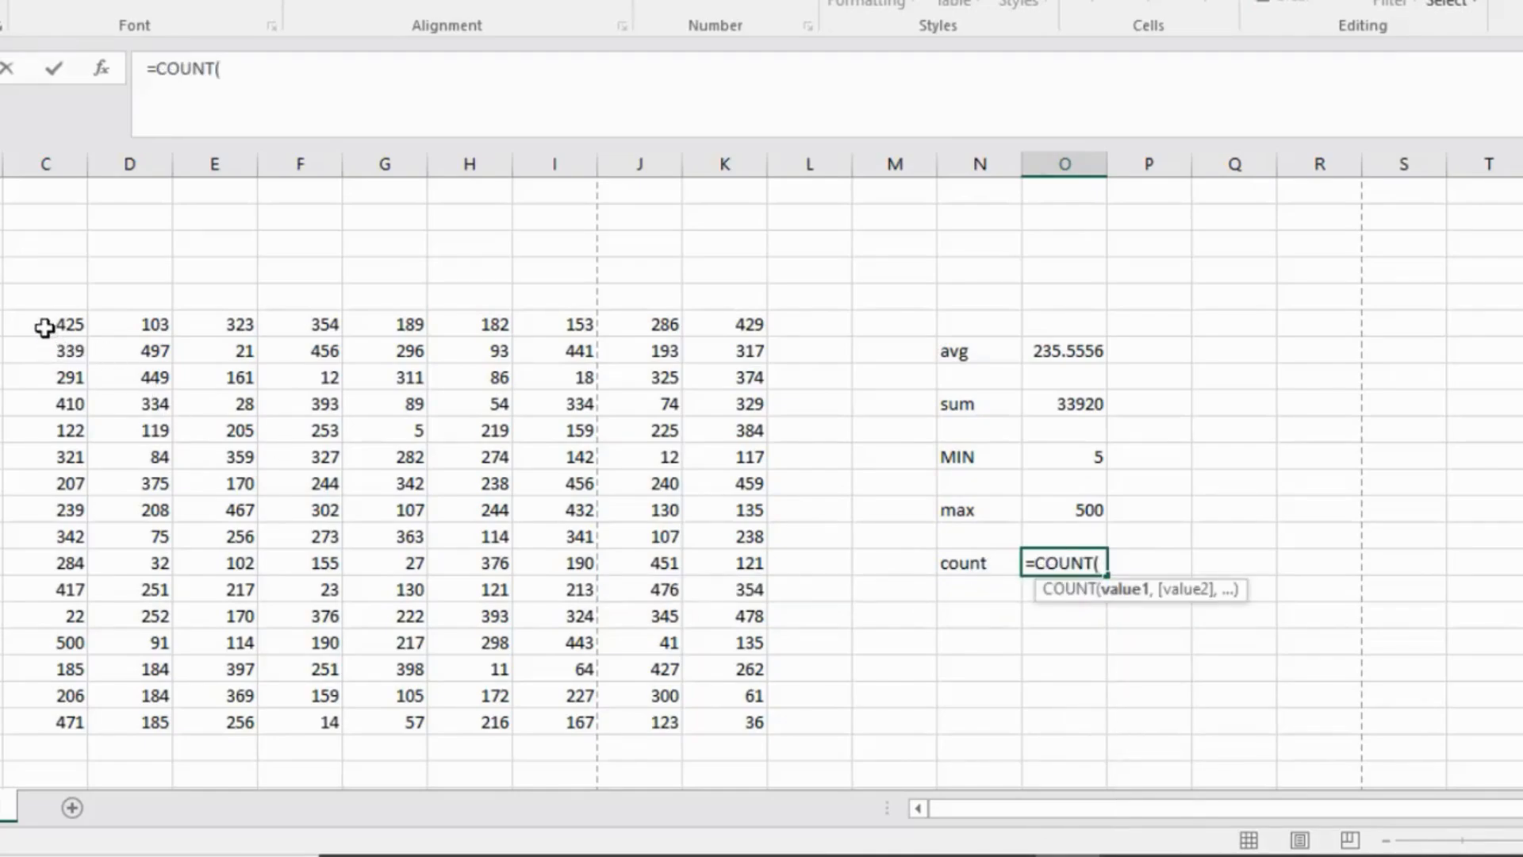
drag(40, 326, 737, 724)
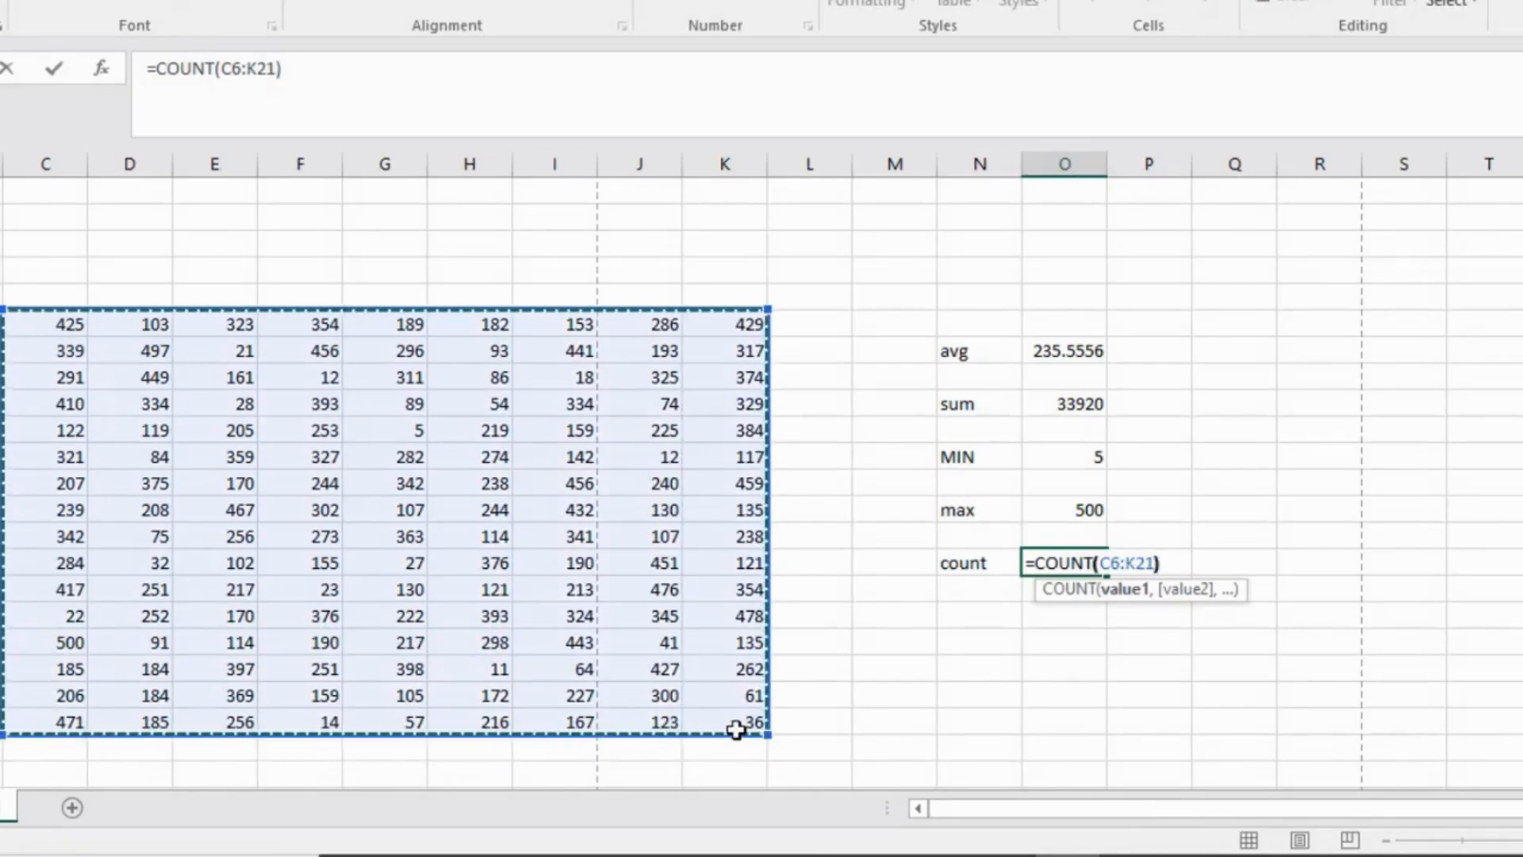
key(Return)
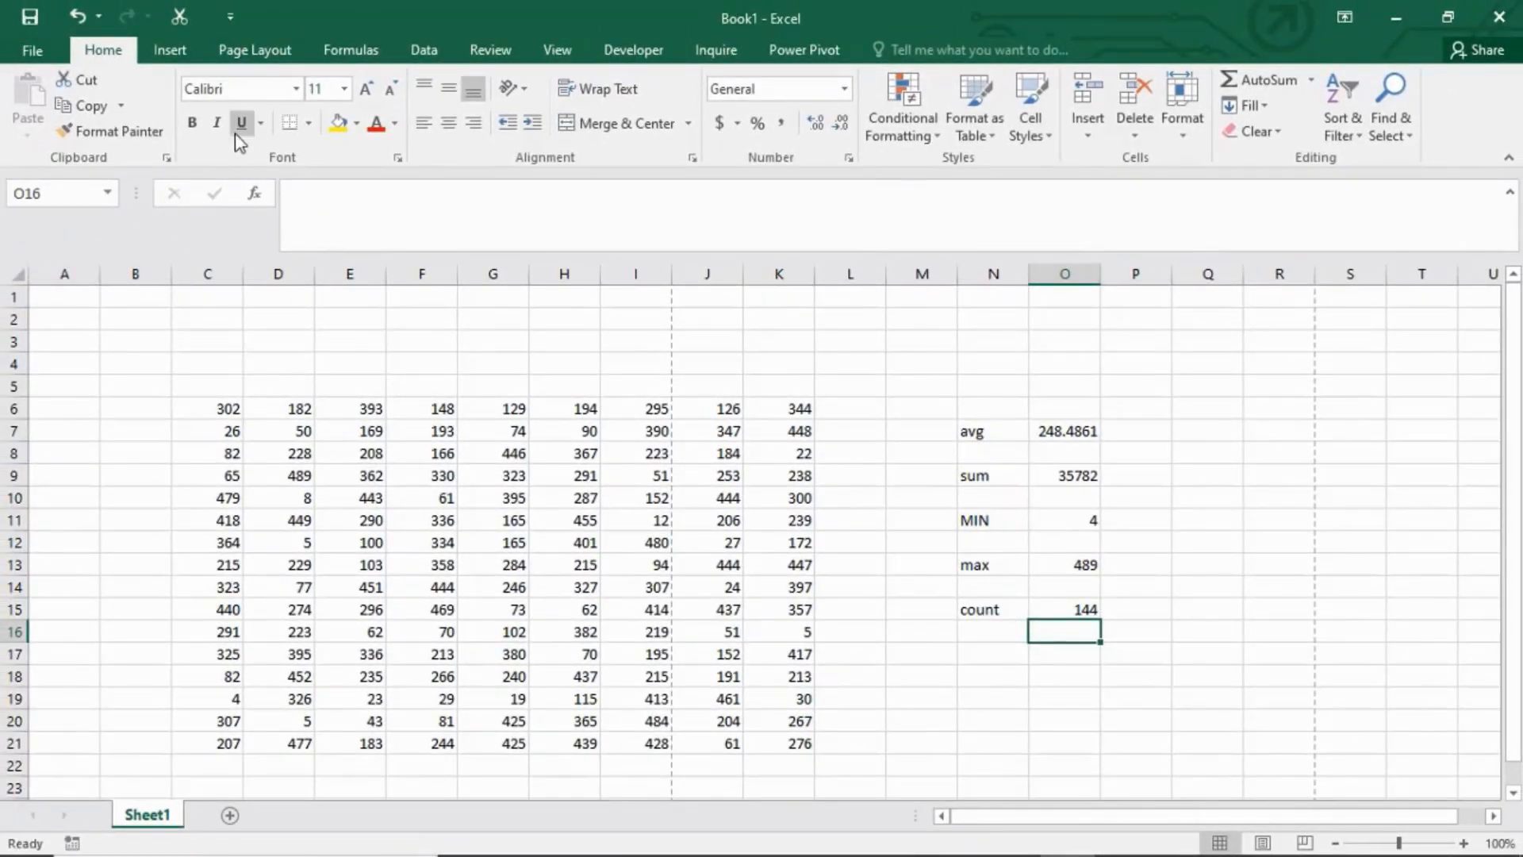
Browse the built-in function library, examining the engineering, lookup and reference, math and trig, text and logical functions.
click(365, 52)
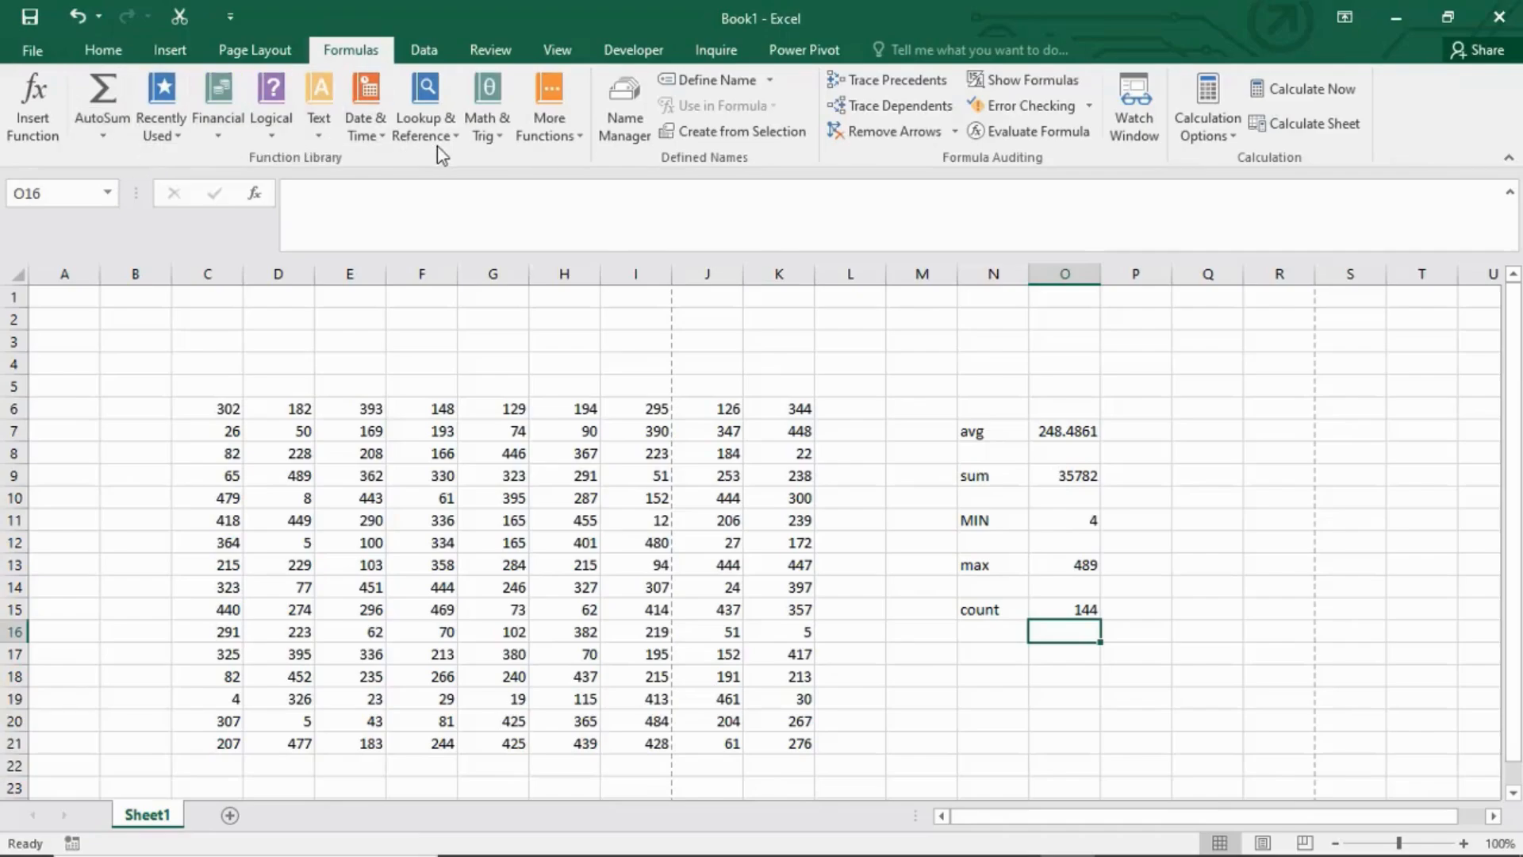
click(580, 147)
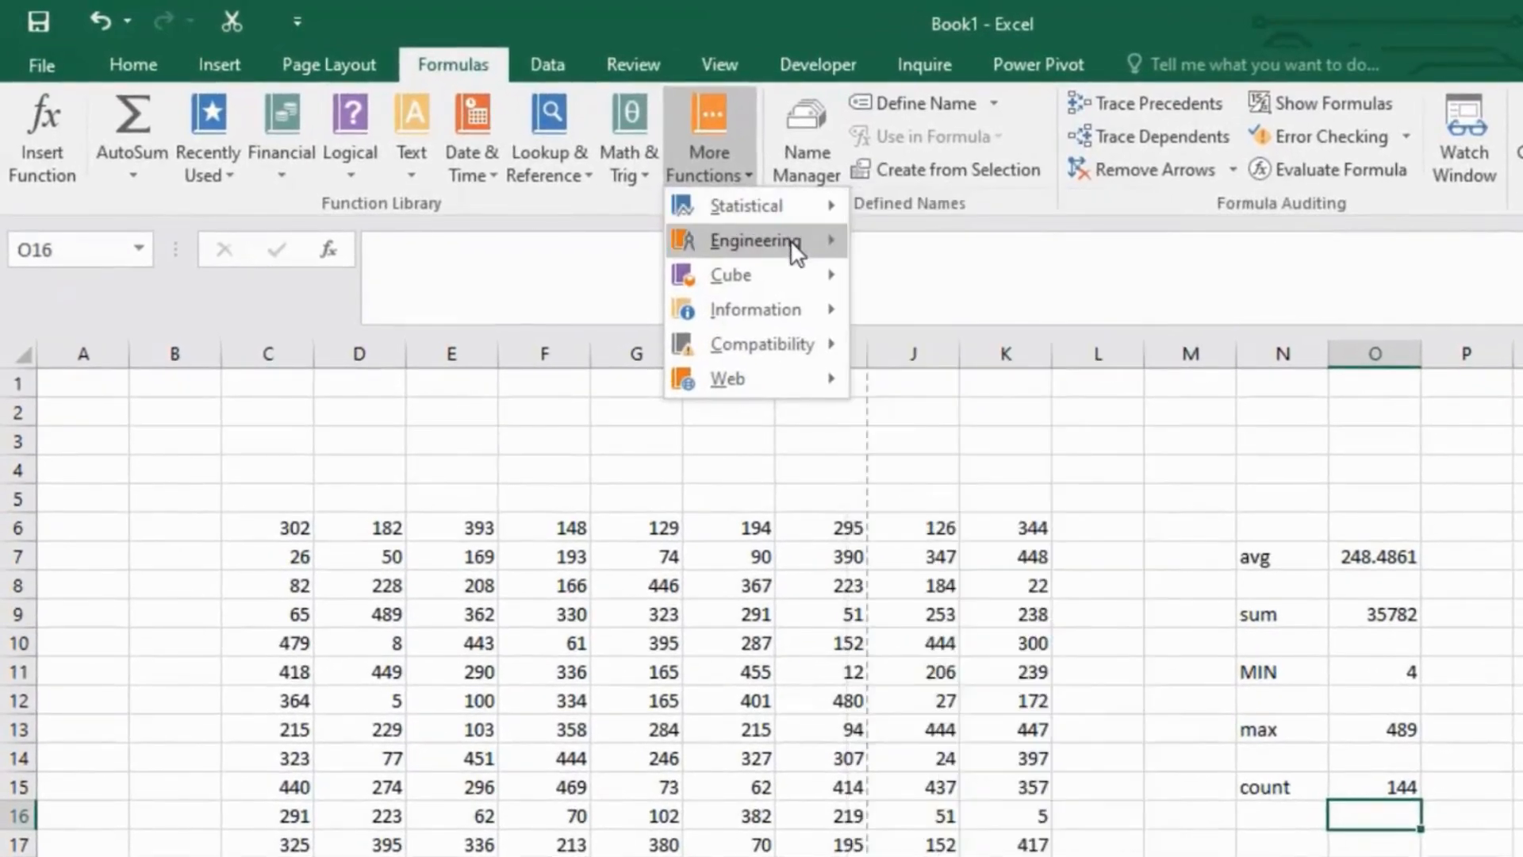
mouse_move(612, 186)
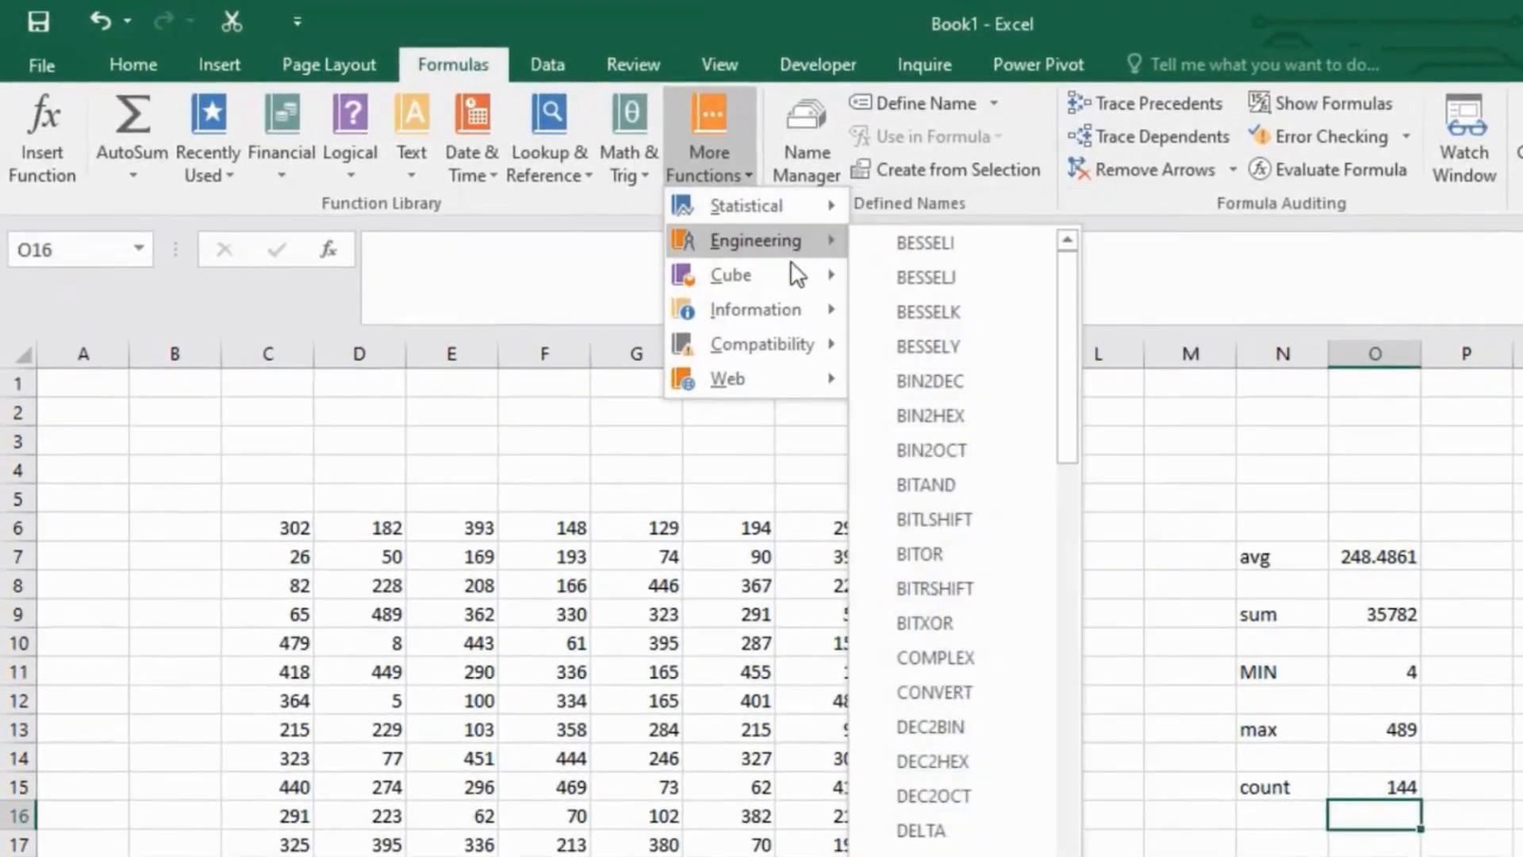
mouse_move(783, 322)
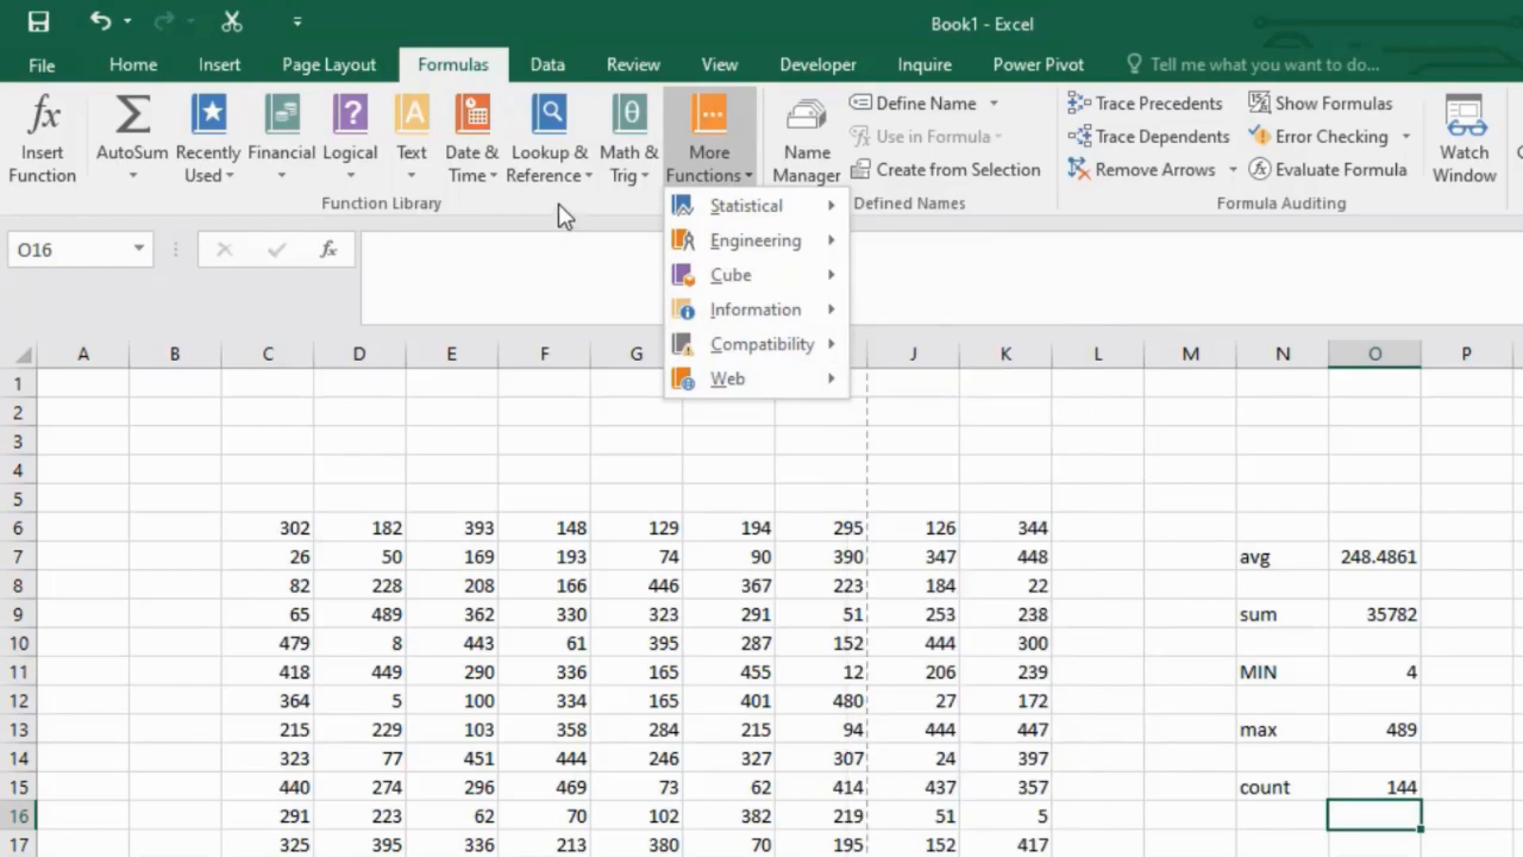
click(587, 182)
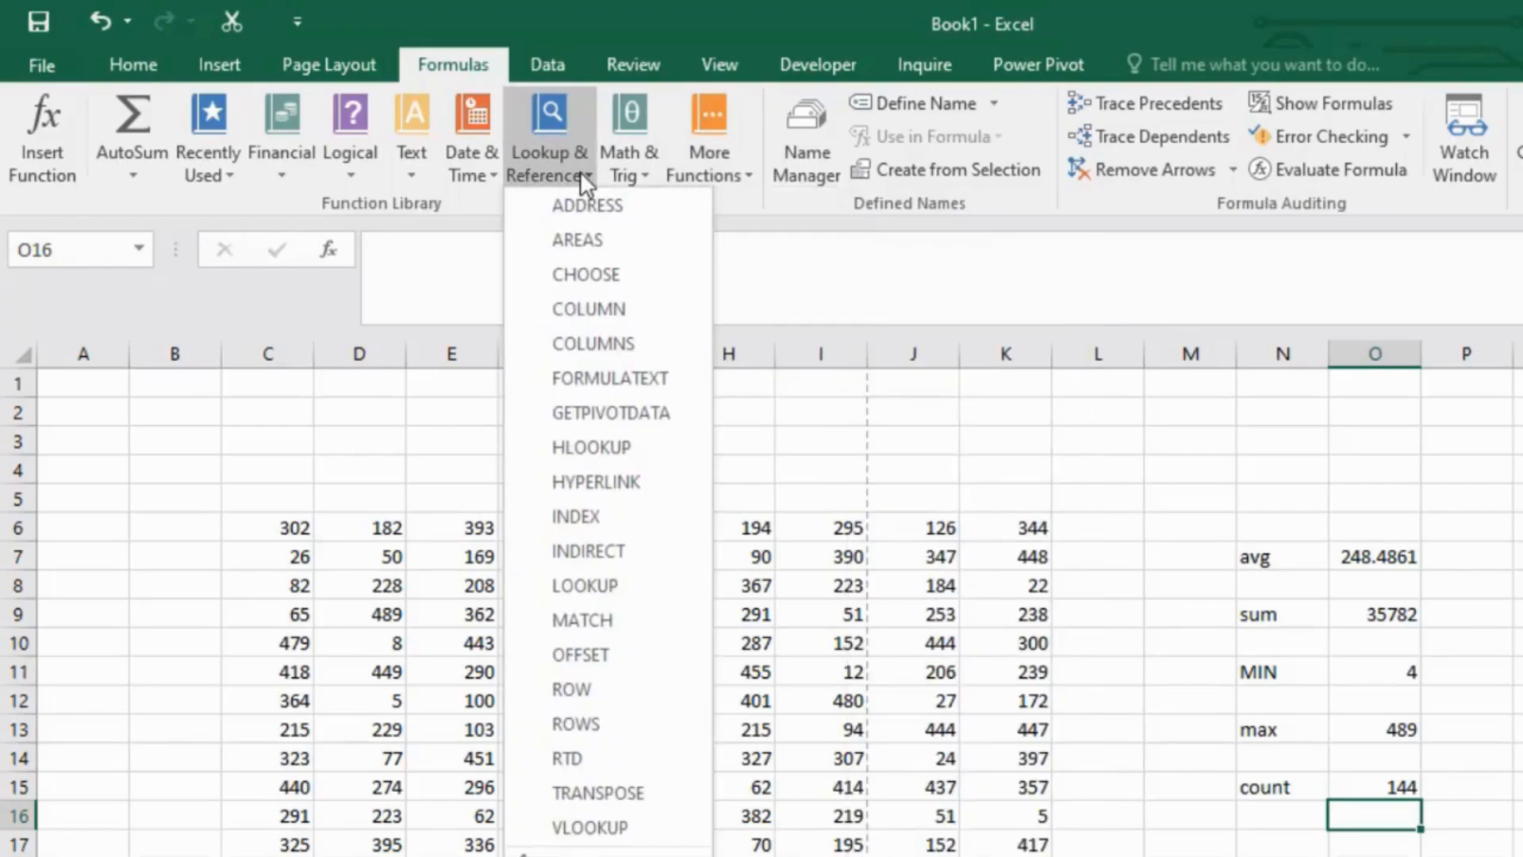
click(633, 173)
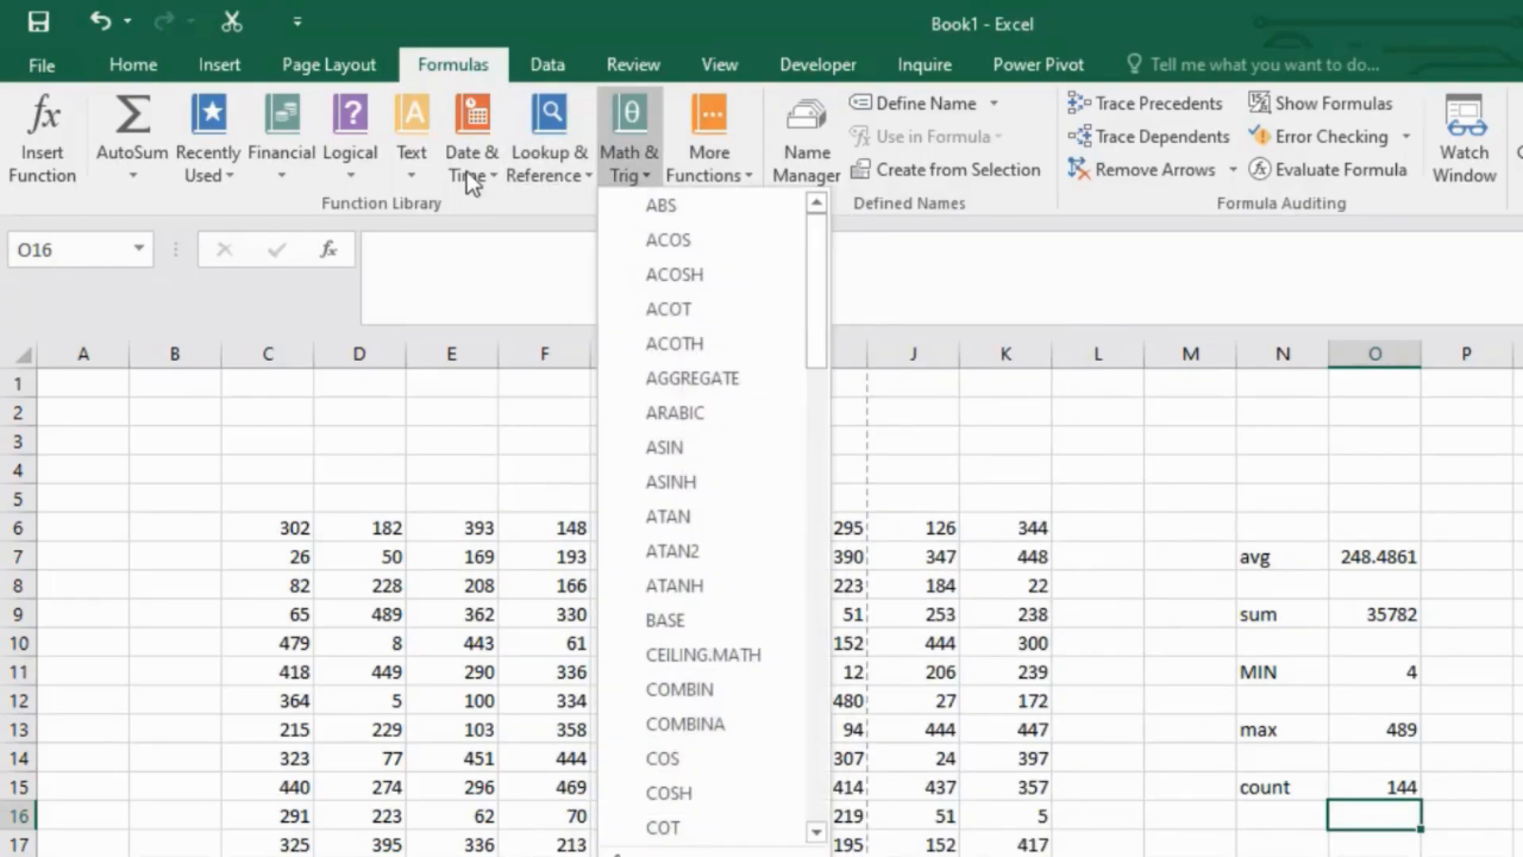
click(412, 173)
click(350, 176)
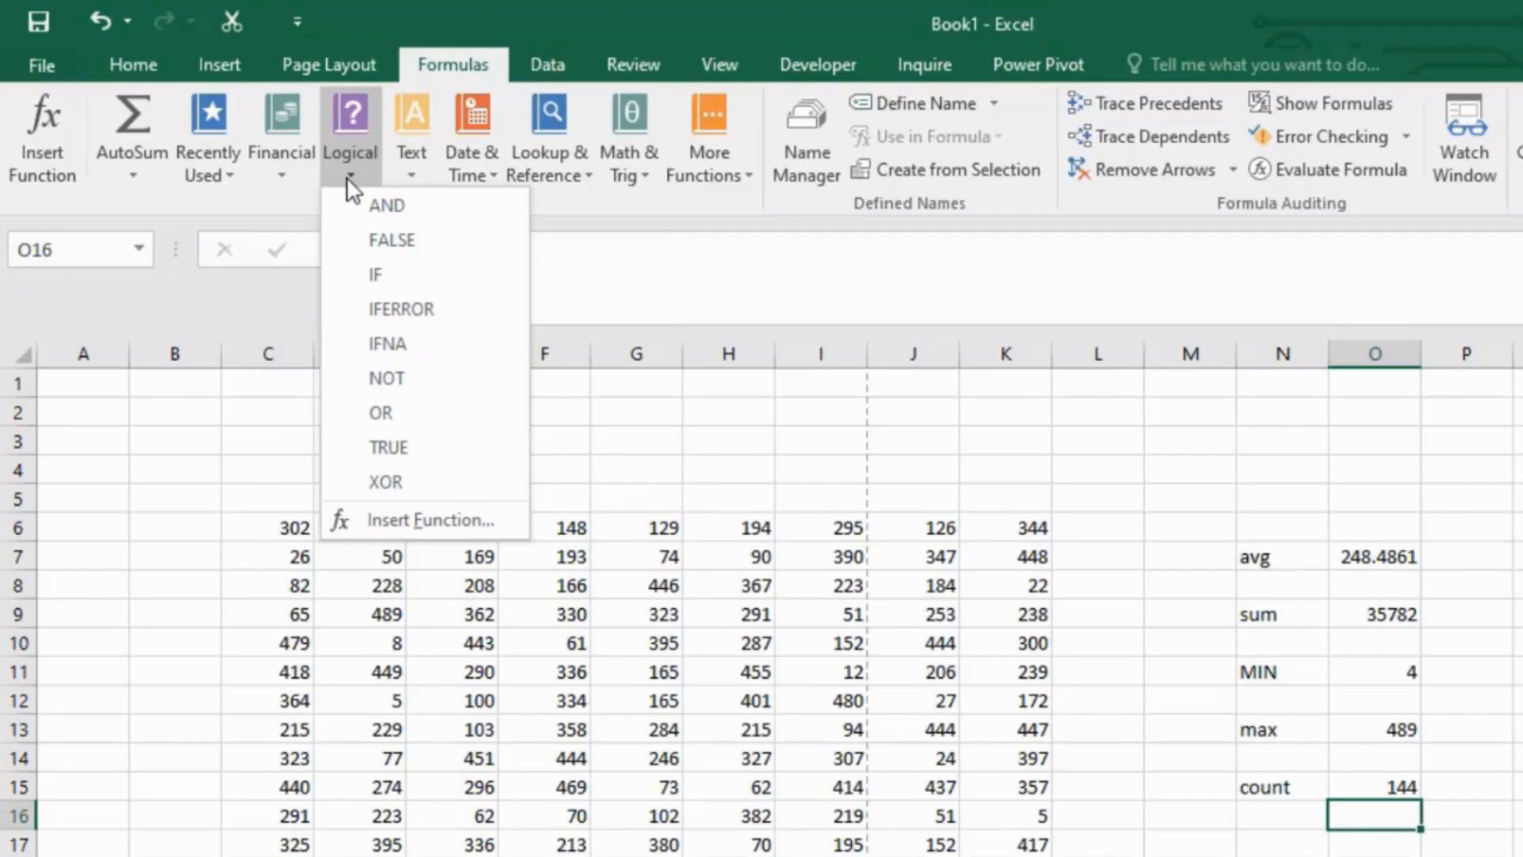
click(659, 214)
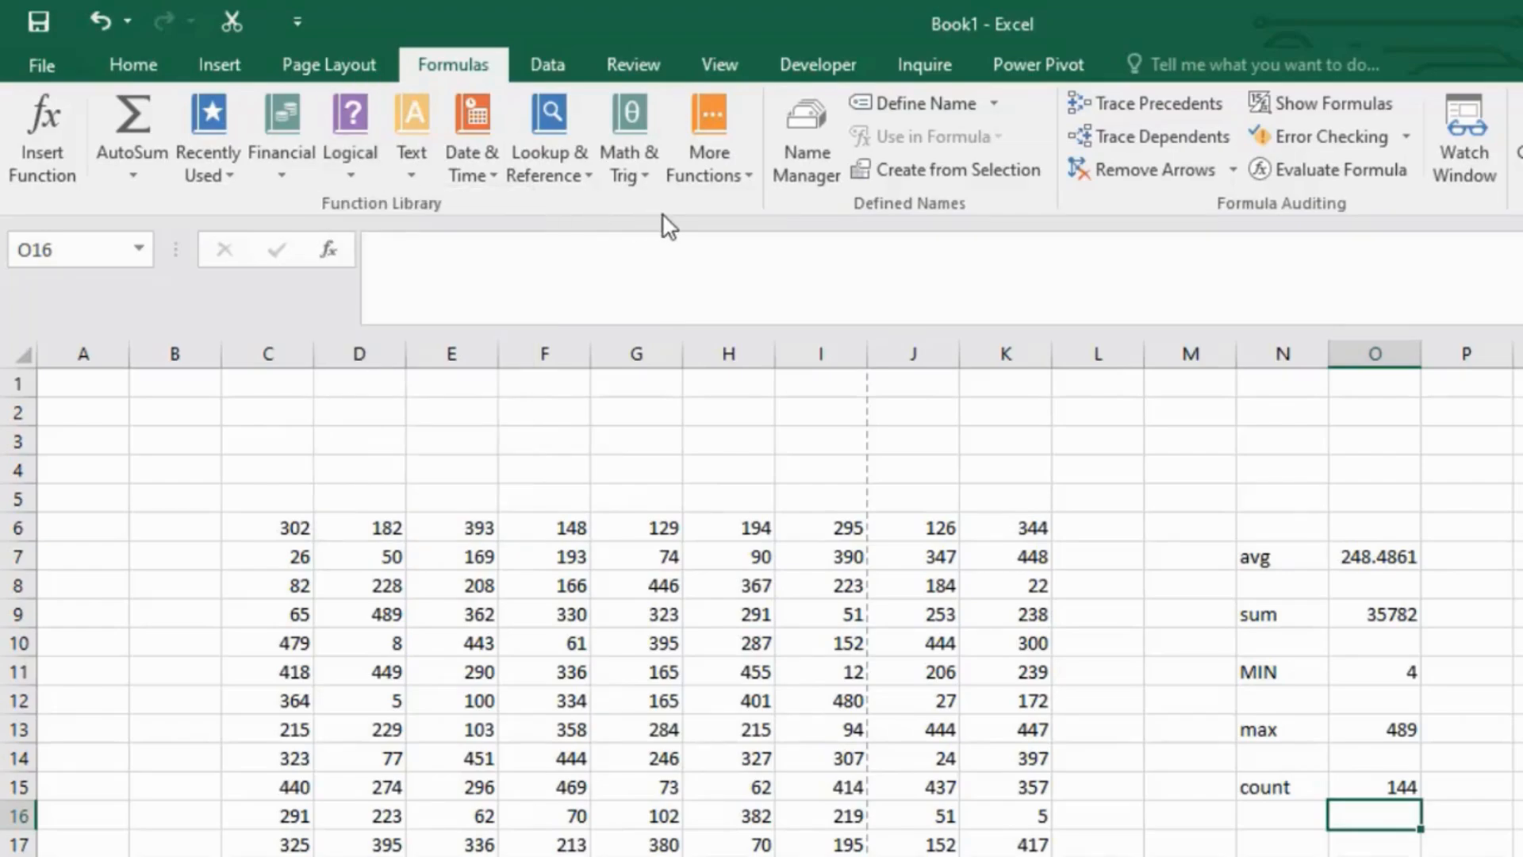